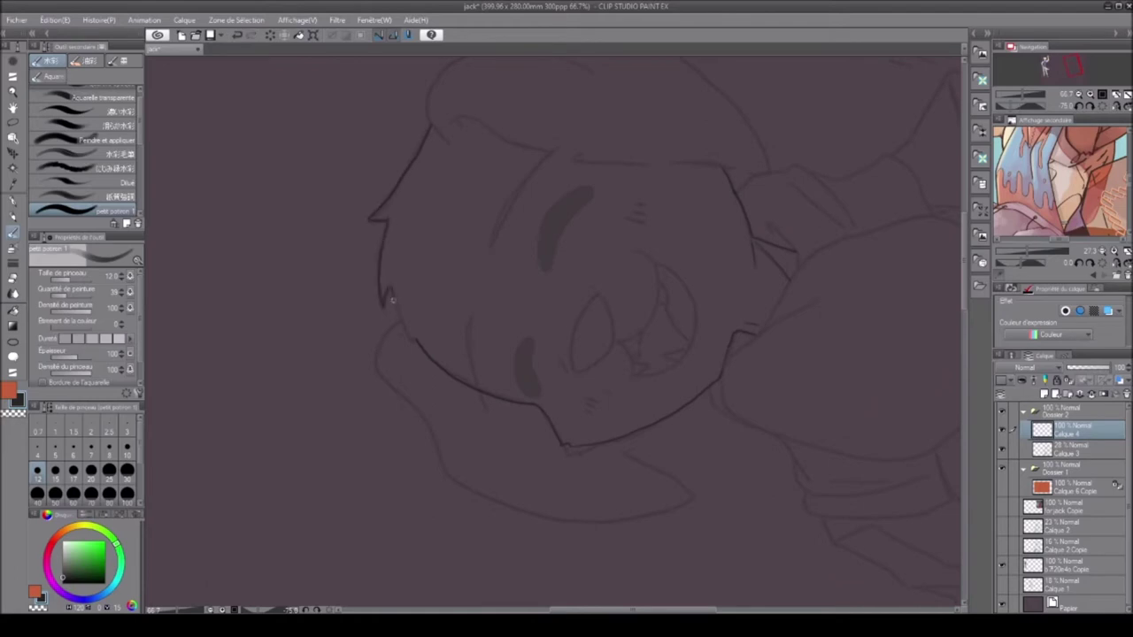
Step: Undo the last stroke and ink the outline of the far floppy ear over the sketch
key("ctrl+z")
left_click_drag(394, 323, 428, 431)
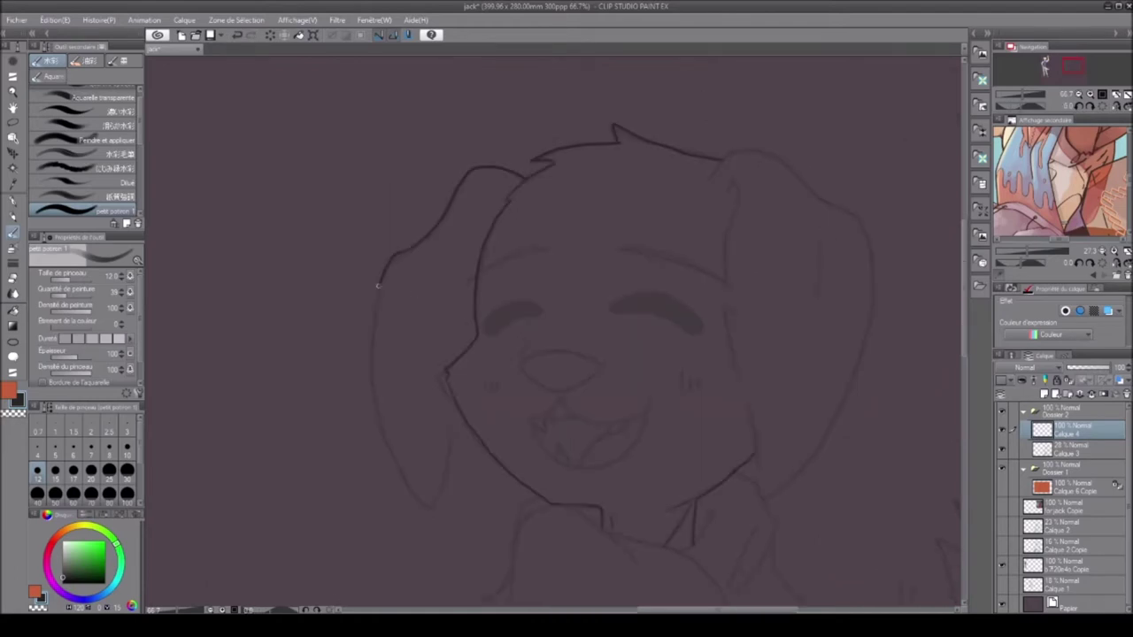
mouse_move(374, 286)
left_mouse_down()
mouse_move(434, 499)
mouse_move(460, 412)
left_mouse_up()
Step: Ink the front floppy ear, tracing its rounded top, outer curve and the inner edge over the face
key("h")
left_click_drag(397, 181, 365, 148)
mouse_move(238, 335)
left_mouse_down()
mouse_move(234, 260)
mouse_move(354, 147)
mouse_move(369, 148)
left_mouse_up()
mouse_move(235, 319)
left_mouse_down()
mouse_move(304, 470)
mouse_move(346, 498)
mouse_move(386, 303)
left_mouse_up()
left_click_drag(370, 182, 386, 299)
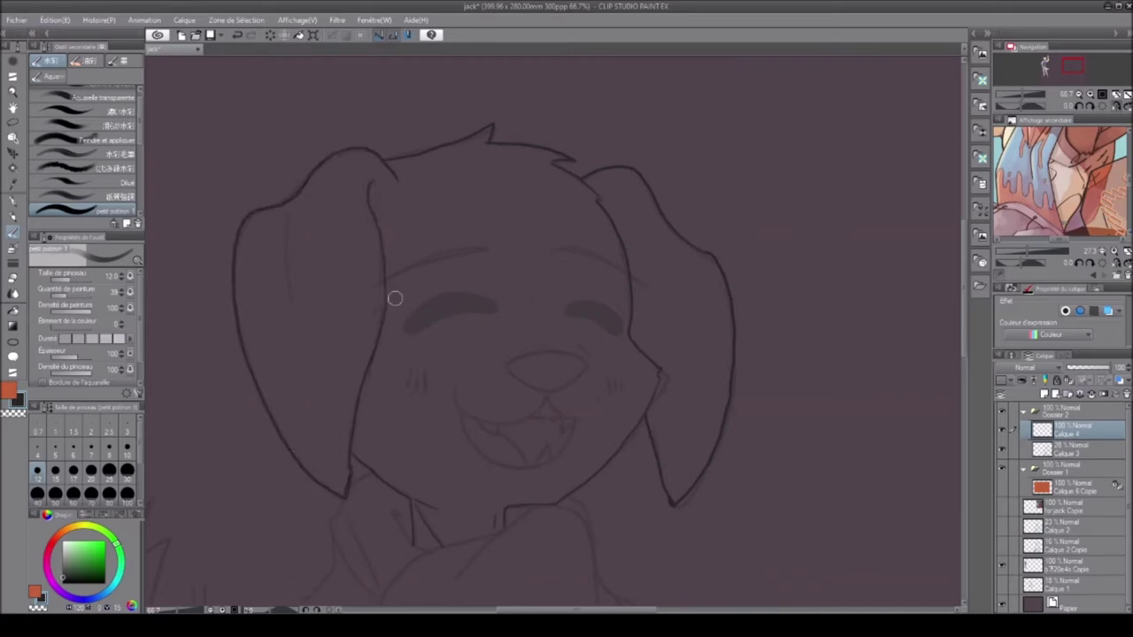
Step: Thicken the front ear's outer contour and the head outline up to the first hair tuft
mouse_move(350, 462)
left_mouse_down()
mouse_move(343, 497)
mouse_move(277, 433)
mouse_move(238, 338)
mouse_move(233, 222)
left_mouse_up()
key("minus")
key("minus")
key("minus")
left_click_drag(262, 478, 266, 434)
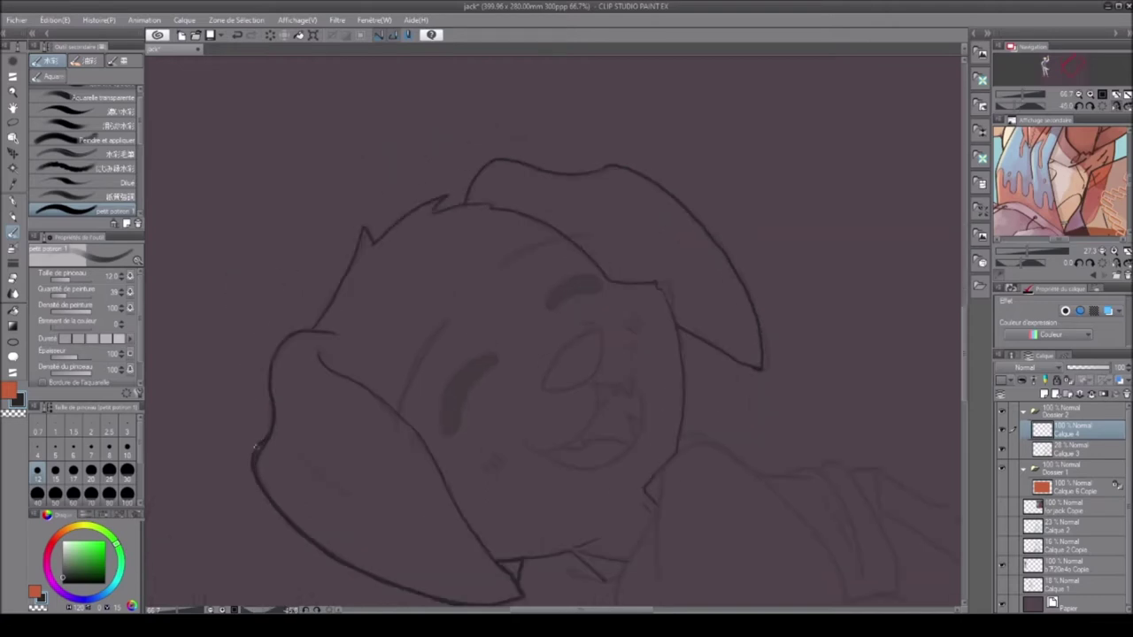
mouse_move(266, 384)
left_mouse_down()
mouse_move(303, 332)
mouse_move(306, 278)
mouse_move(289, 379)
mouse_move(284, 350)
mouse_move(322, 331)
left_mouse_up()
mouse_move(268, 358)
left_mouse_down()
mouse_move(309, 328)
mouse_move(361, 228)
left_mouse_up()
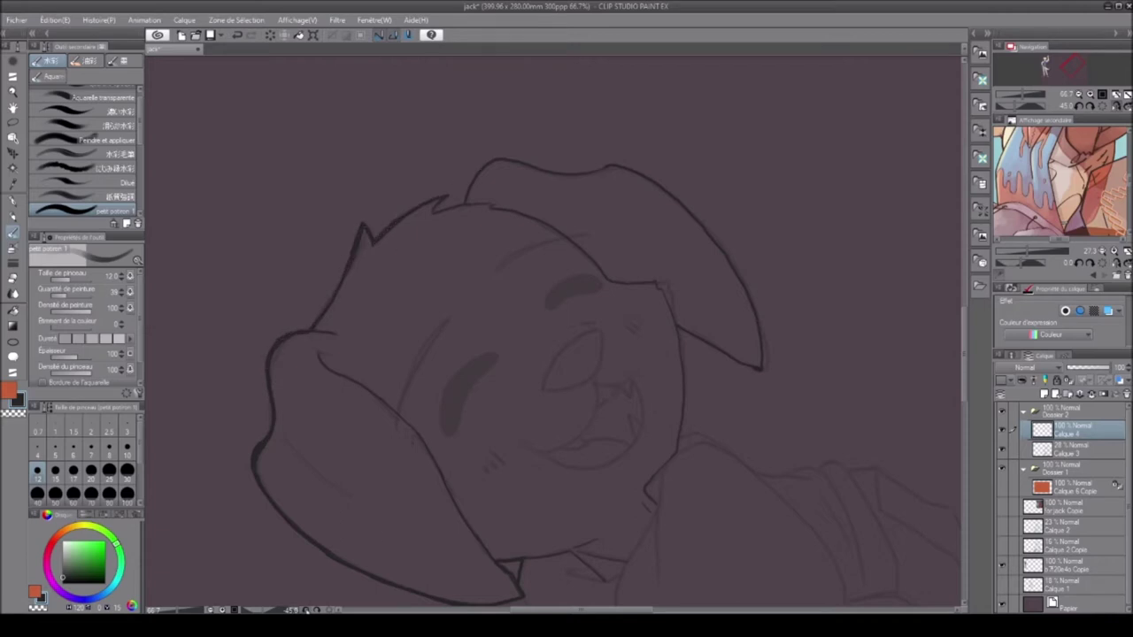
Step: Thicken the remaining hair tufts and the outer contour of the far ear down to its tip
key("minus")
key("minus")
left_click_drag(387, 372, 395, 340)
left_click_drag(428, 230, 438, 206)
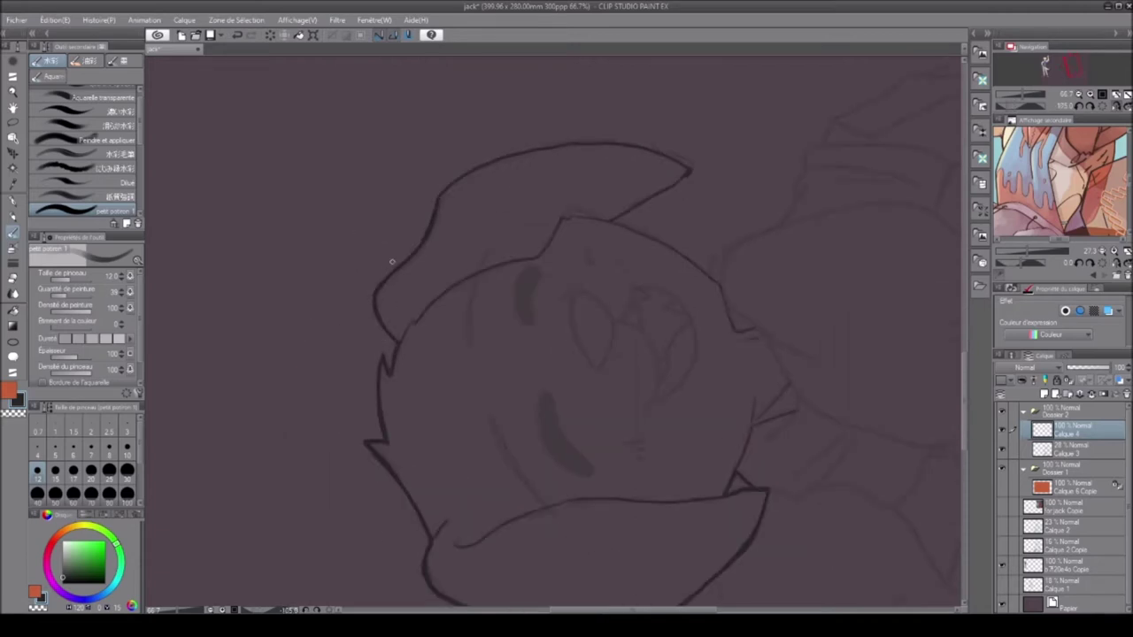
key("minus")
key("minus")
left_click_drag(372, 276, 386, 396)
left_click_drag(380, 226, 377, 374)
left_click_drag(395, 200, 372, 293)
left_click_drag(429, 158, 416, 170)
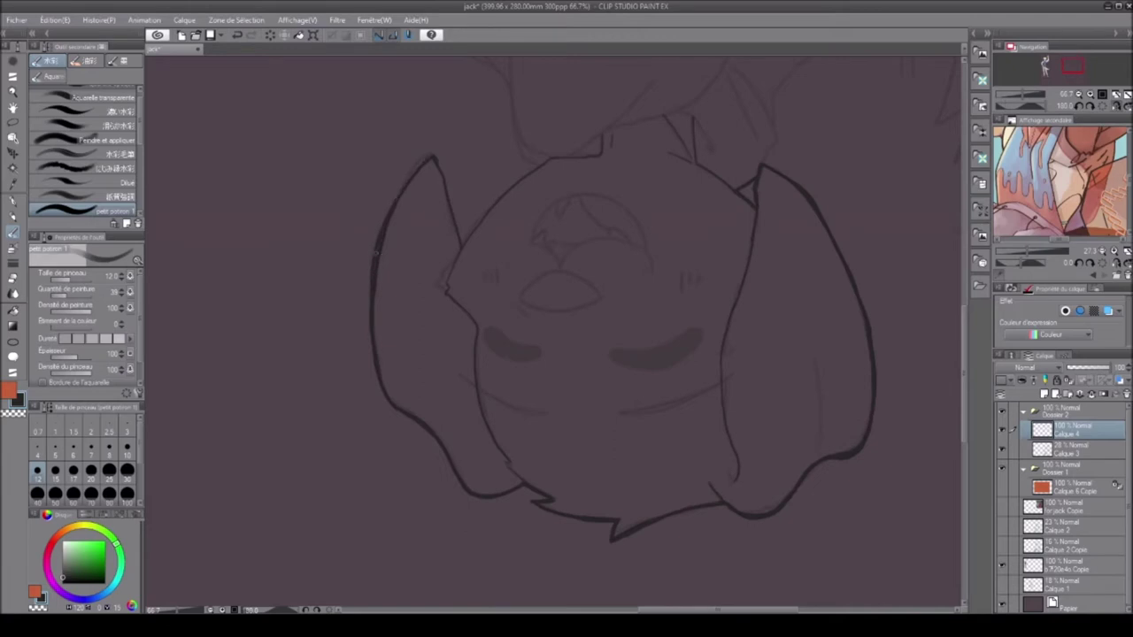
left_click(333, 610)
key("minus")
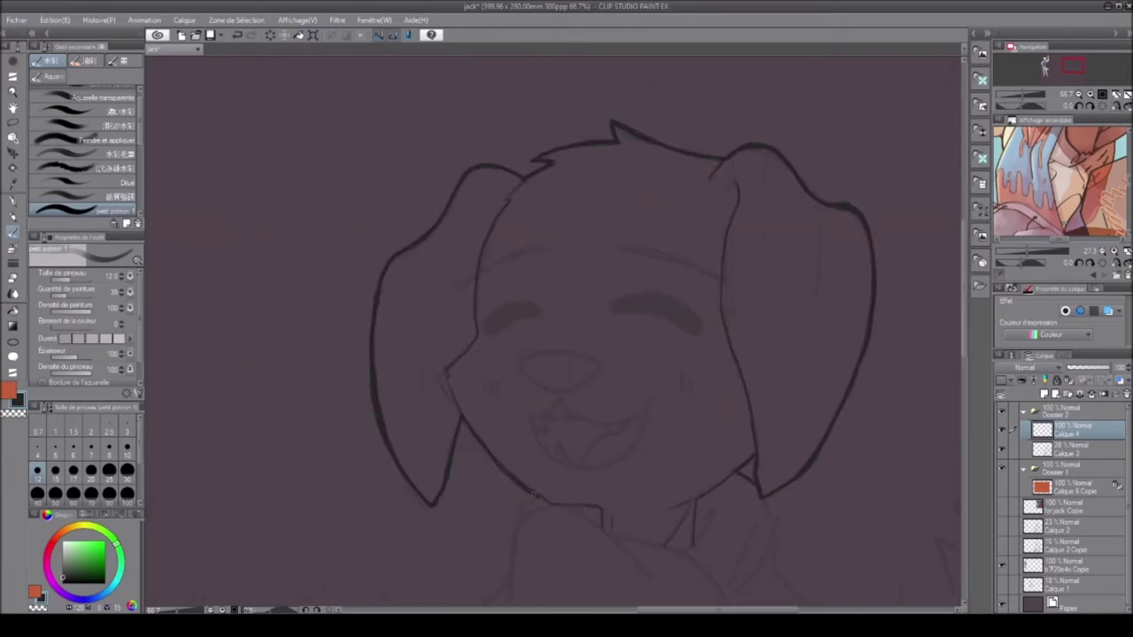
Step: Ink the scarf's large rounded front panel and its neck edge running from the front ear to the shoulder
scroll(537, 498, "down", 3)
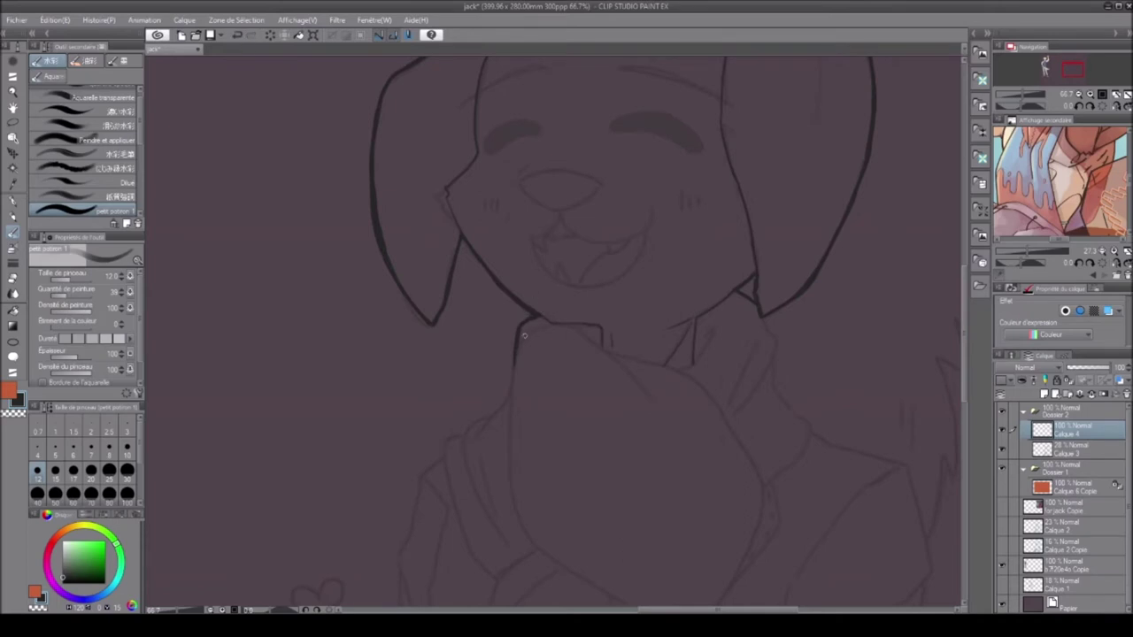
left_click_drag(514, 372, 504, 450)
left_click_drag(620, 362, 483, 363)
left_click_drag(964, 317, 589, 362)
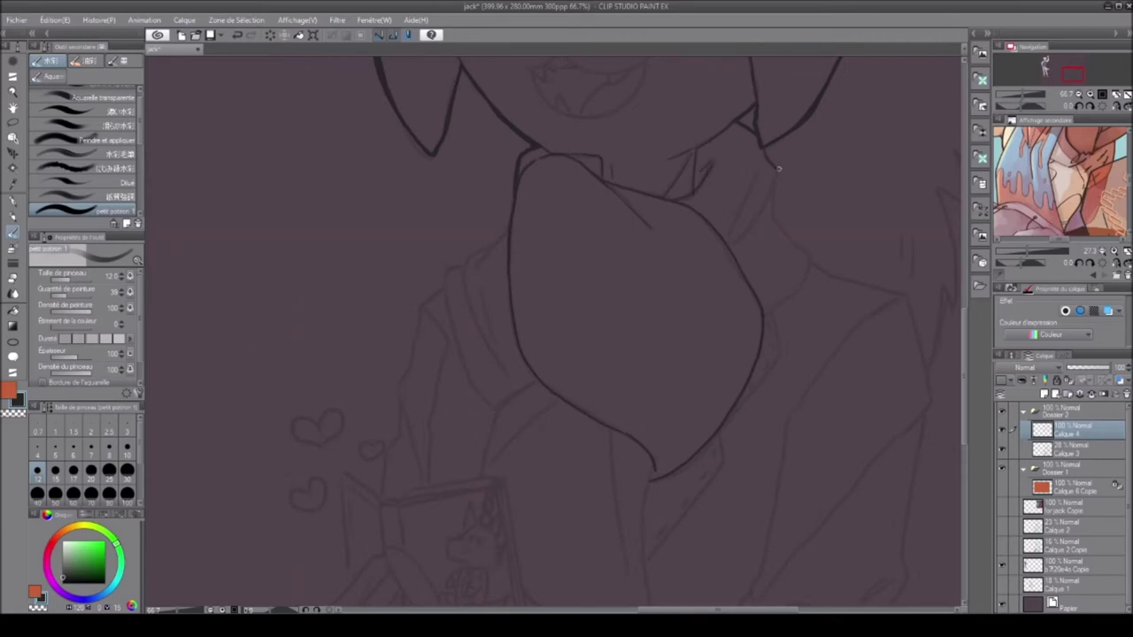
mouse_move(766, 157)
left_mouse_down()
mouse_move(773, 206)
mouse_move(816, 261)
left_mouse_up()
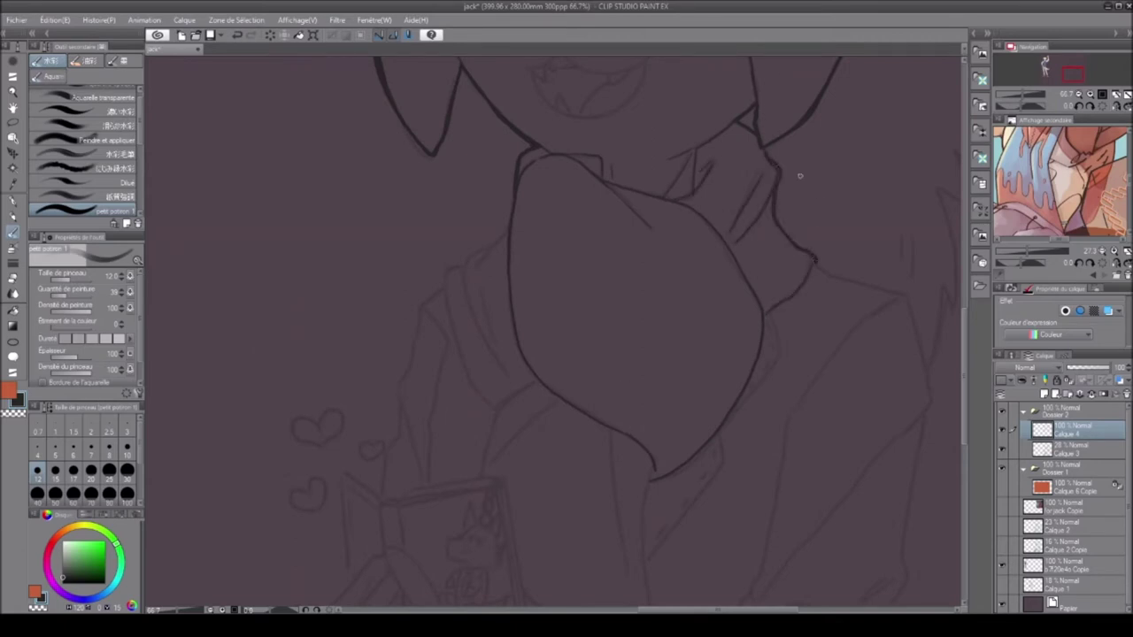
Step: Ink the scarf's gathered folds and lower edge over the far shoulder
mouse_move(511, 213)
left_mouse_down()
mouse_move(462, 271)
mouse_move(509, 368)
left_mouse_up()
mouse_move(445, 281)
left_mouse_down()
mouse_move(484, 398)
mouse_move(545, 381)
mouse_move(548, 401)
mouse_move(477, 471)
left_mouse_up()
left_click_drag(529, 427, 489, 471)
Step: Ink the scarf's hanging end with its fold line and the row of small oval fringe loops
left_click_drag(611, 458, 622, 523)
scroll(622, 523, "down", 5)
left_click_drag(654, 284, 648, 420)
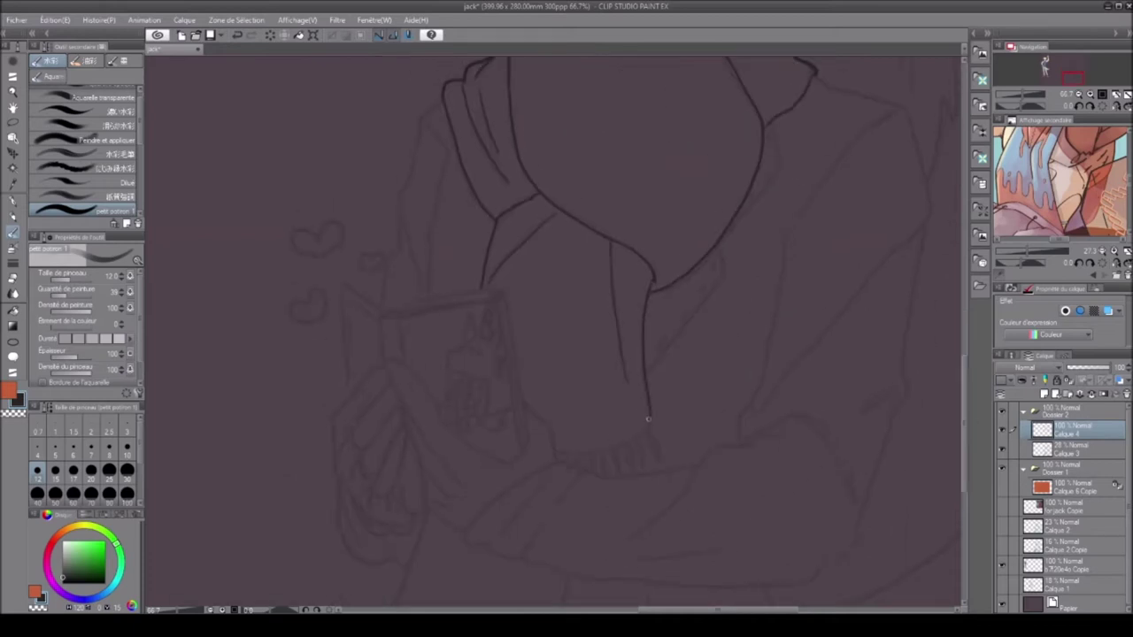
left_click_drag(653, 435, 639, 460)
mouse_move(633, 447)
left_mouse_down()
mouse_move(603, 475)
mouse_move(569, 468)
left_mouse_up()
left_click_drag(565, 453, 561, 466)
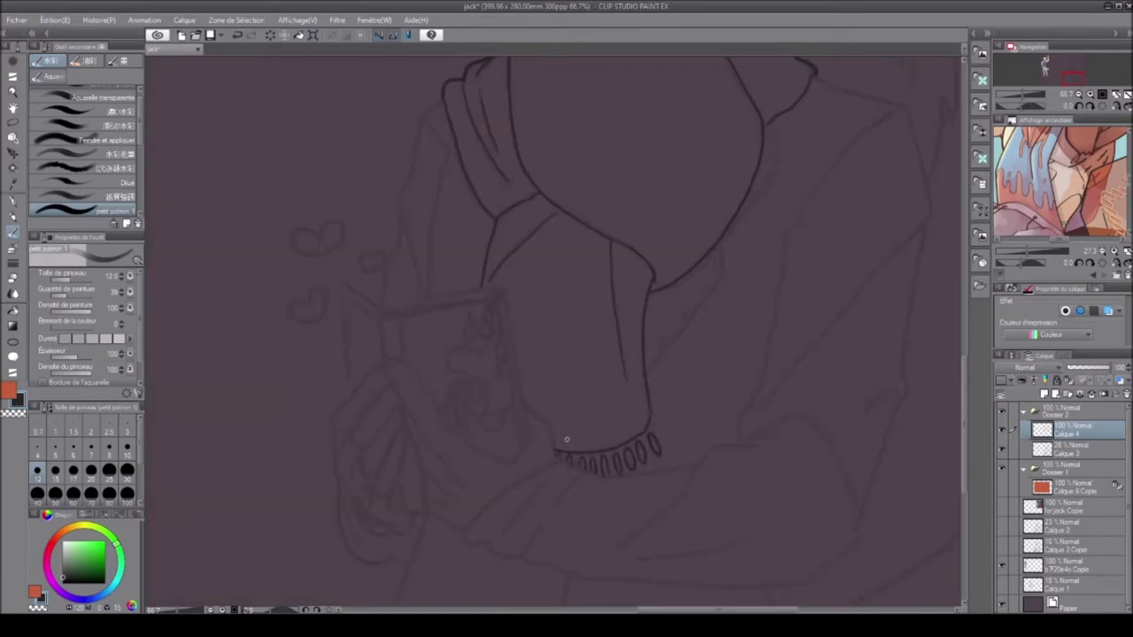
Step: Ink the jacket's lapel edge beside the scarf's front panel and hanging end
left_click(1115, 106)
left_click_drag(386, 242, 386, 273)
left_click_drag(458, 370, 388, 275)
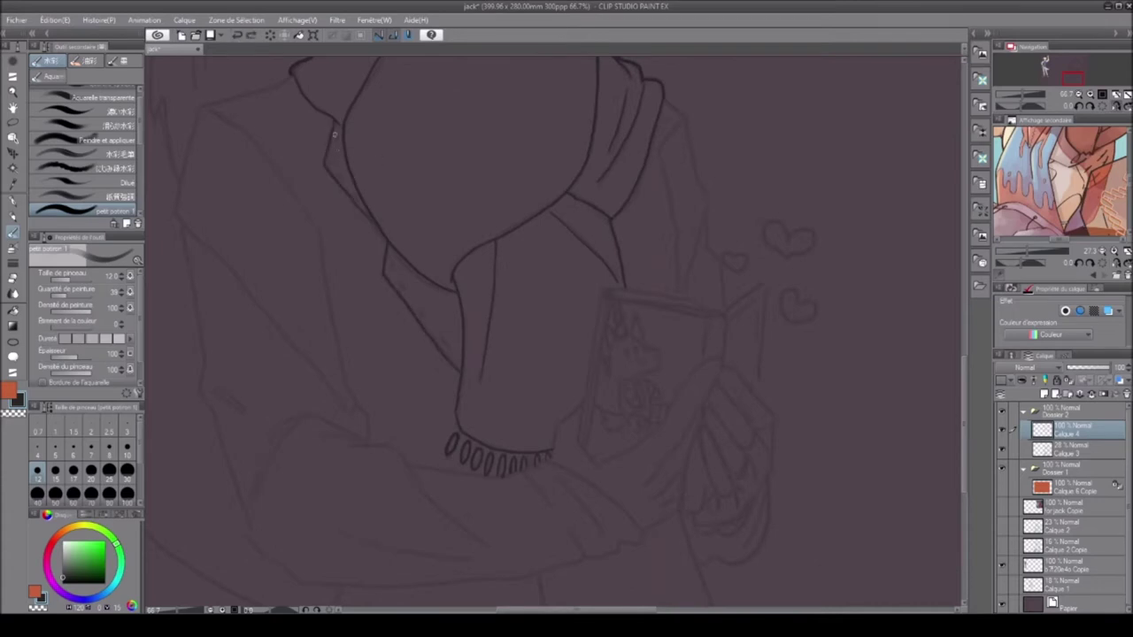
Step: Ink the jacket's near shoulder and upper sleeve, including the long folds down to the elbow
mouse_move(481, 382)
left_mouse_down()
mouse_move(445, 266)
mouse_move(401, 353)
left_mouse_up()
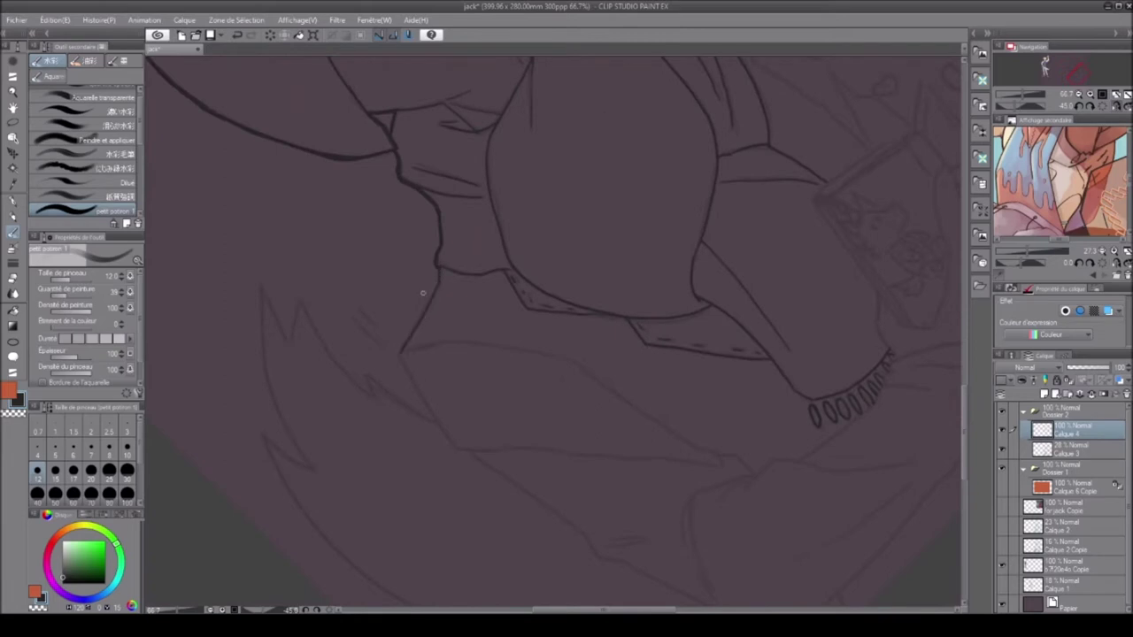
mouse_move(437, 275)
left_mouse_down()
mouse_move(418, 319)
mouse_move(435, 420)
mouse_move(454, 448)
left_mouse_up()
left_click_drag(401, 351, 567, 544)
mouse_move(433, 239)
left_mouse_down()
mouse_move(474, 271)
mouse_move(594, 575)
left_mouse_up()
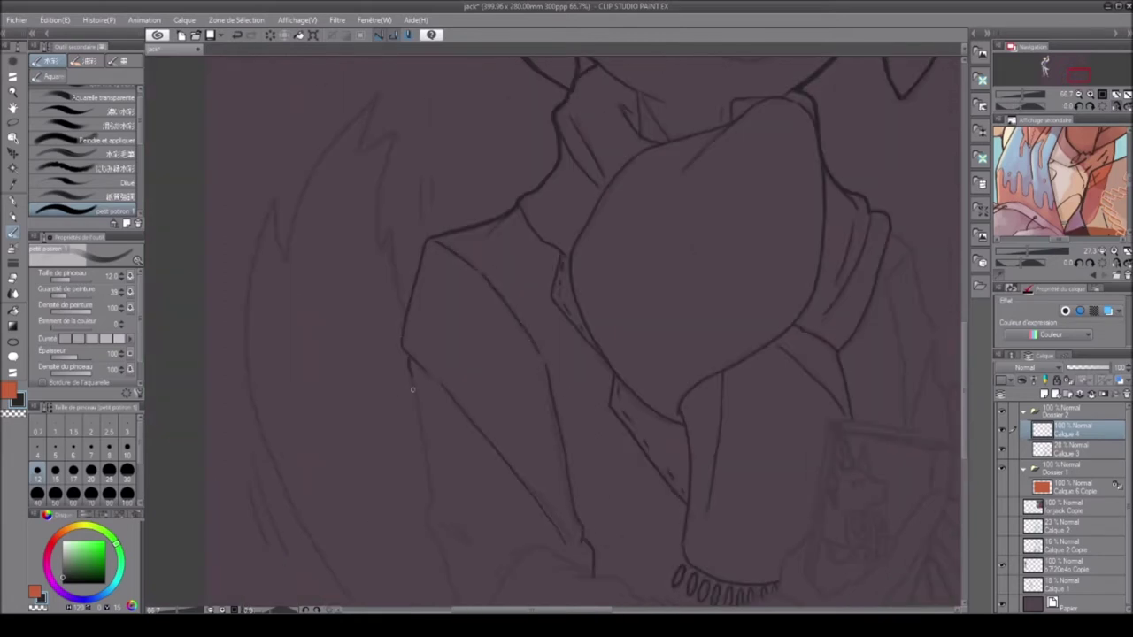
Step: Ink the jacket's back edge and the bent sleeve around the elbow and along the forearm
left_click_drag(406, 373, 438, 542)
scroll(434, 531, "down", 3)
mouse_move(433, 338)
left_mouse_down()
mouse_move(483, 363)
mouse_move(493, 505)
mouse_move(520, 526)
left_mouse_up()
mouse_move(480, 439)
left_mouse_down()
mouse_move(561, 380)
mouse_move(631, 399)
mouse_move(702, 504)
mouse_move(367, 409)
left_mouse_up()
scroll(368, 414, "down", 3)
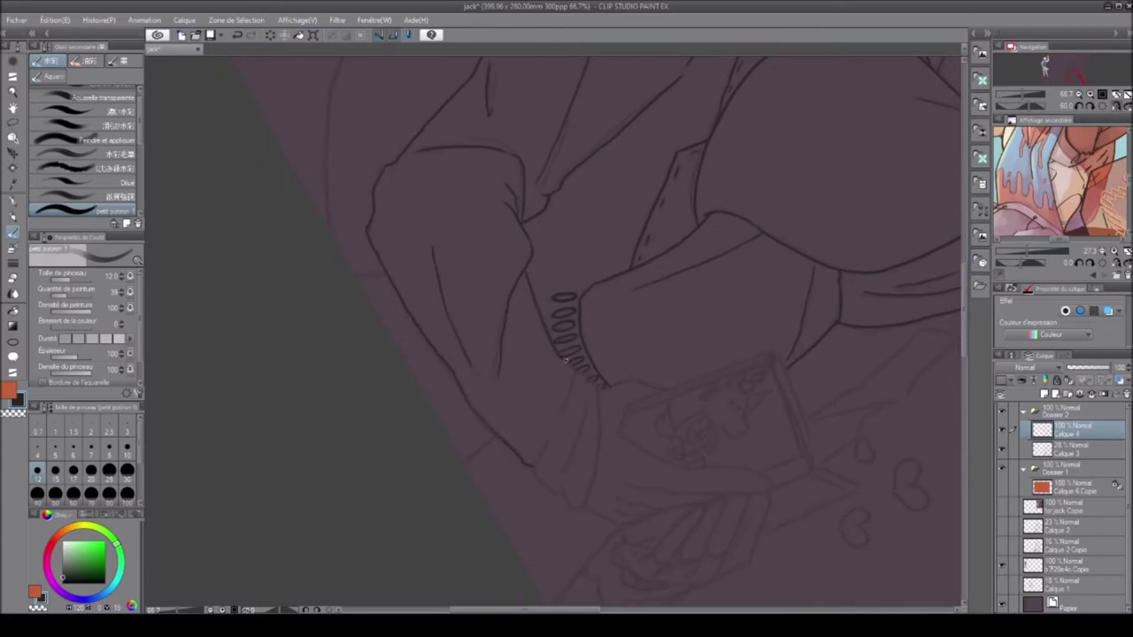
Step: Ink the flared sleeve cuff with its folds below the scarf fringe, undoing the stray strokes
key("h")
mouse_move(506, 391)
left_mouse_down()
mouse_move(507, 443)
mouse_move(547, 494)
mouse_move(524, 434)
left_mouse_up()
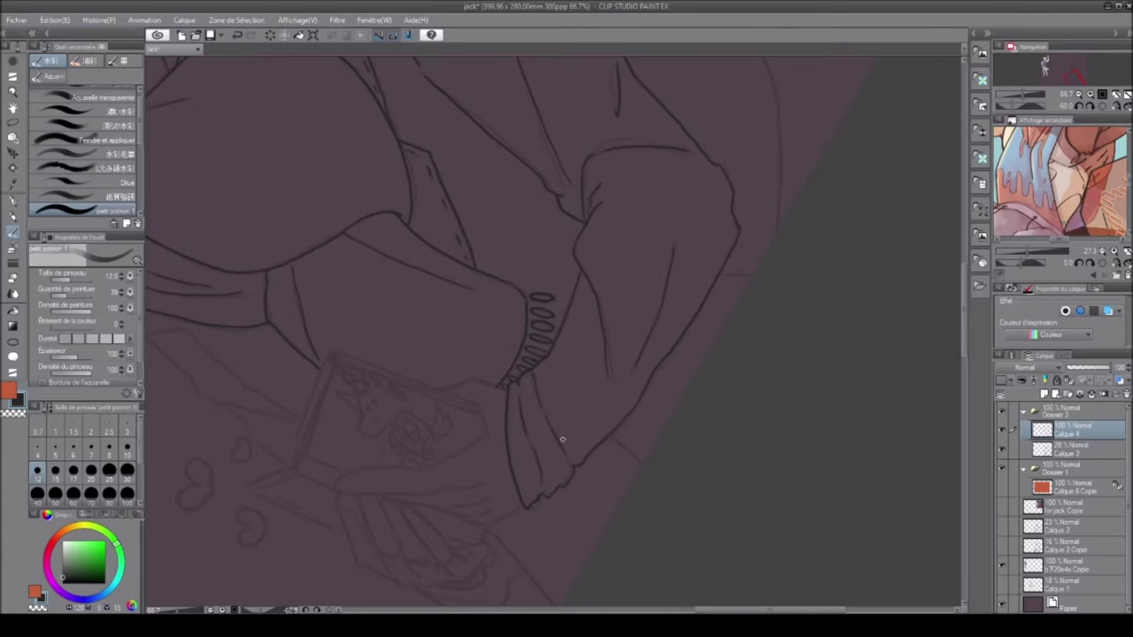
key("h")
key("ctrl+z")
left_click_drag(345, 381, 308, 474)
key("ctrl+z")
Step: Ink the far arm's sleeve outline and inner folds between the scarf and the held book
scroll(294, 497, "up", 5)
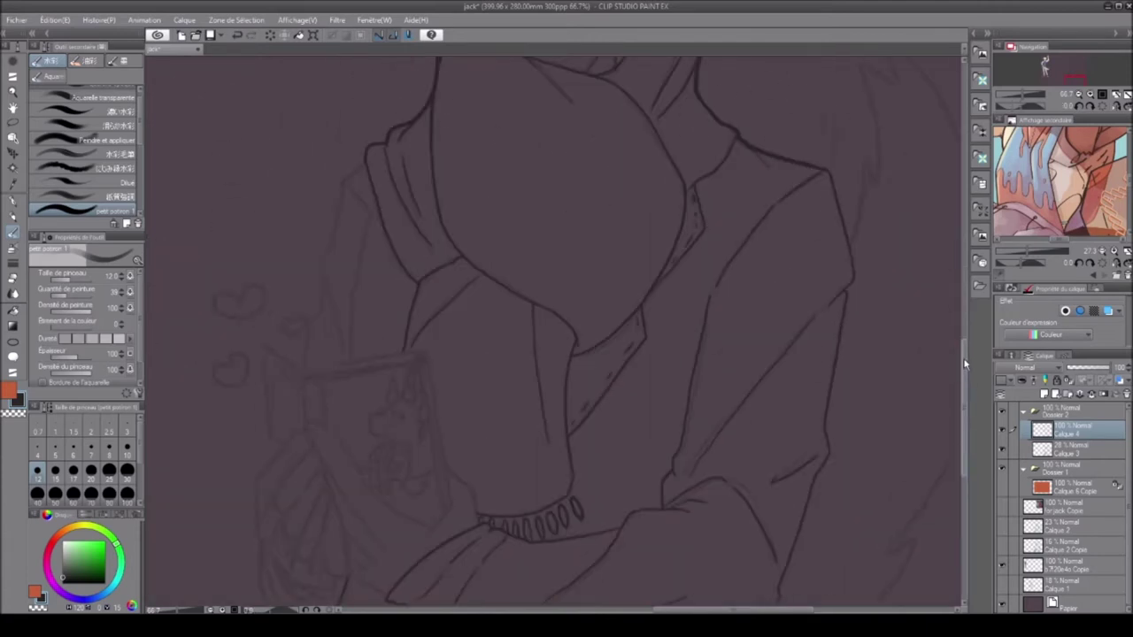
mouse_move(368, 232)
left_mouse_down()
mouse_move(338, 242)
mouse_move(326, 371)
mouse_move(315, 343)
mouse_move(310, 397)
left_mouse_up()
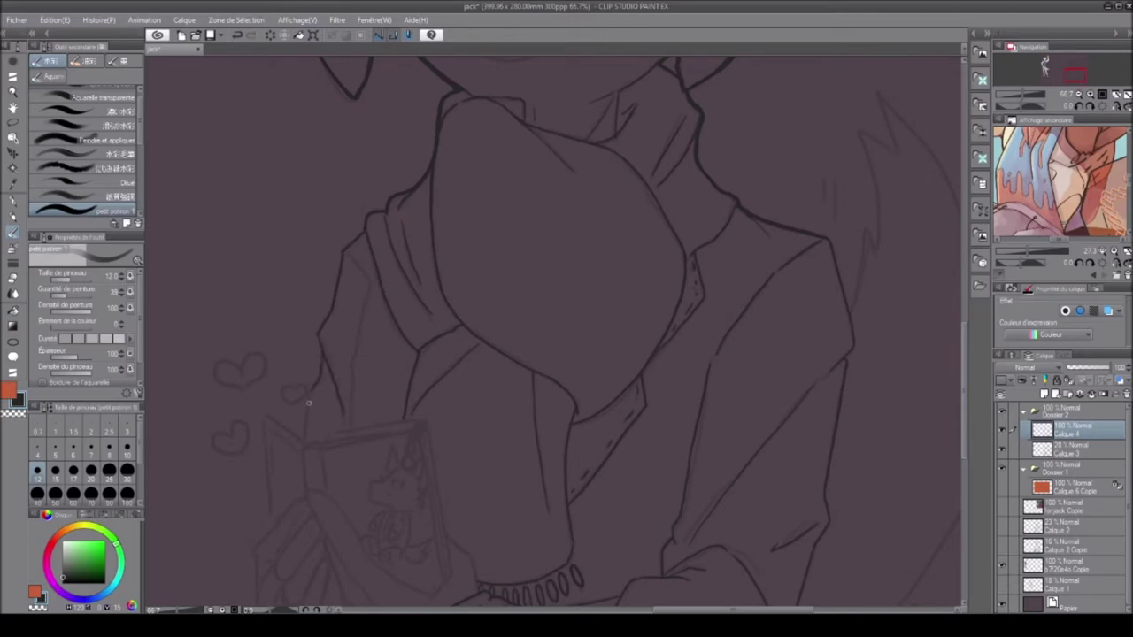
left_click_drag(367, 288, 355, 344)
left_click_drag(342, 248, 315, 352)
Step: Thicken the near shoulder's edge and ink the tail's inner edge with its small fur notch
key("h")
left_click_drag(275, 244, 256, 312)
scroll(307, 196, "up", 2)
mouse_move(253, 380)
left_mouse_down()
mouse_move(234, 305)
mouse_move(251, 202)
mouse_move(208, 226)
left_mouse_up()
key("ctrl+z")
key("ctrl+z")
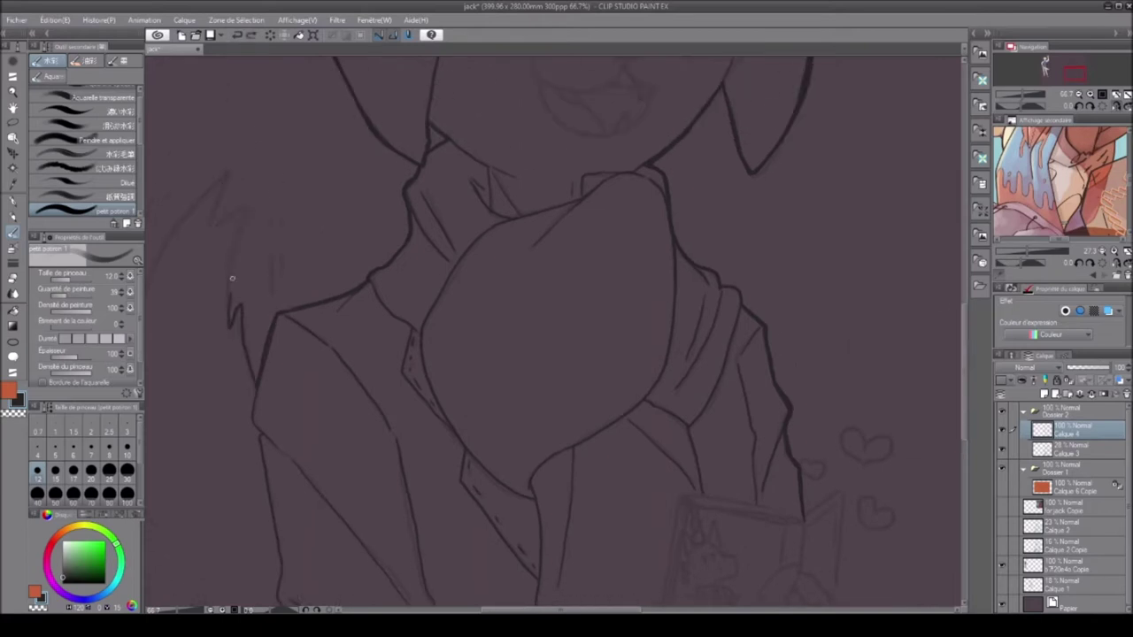
mouse_move(229, 323)
left_mouse_down()
mouse_move(246, 203)
mouse_move(212, 227)
left_mouse_up()
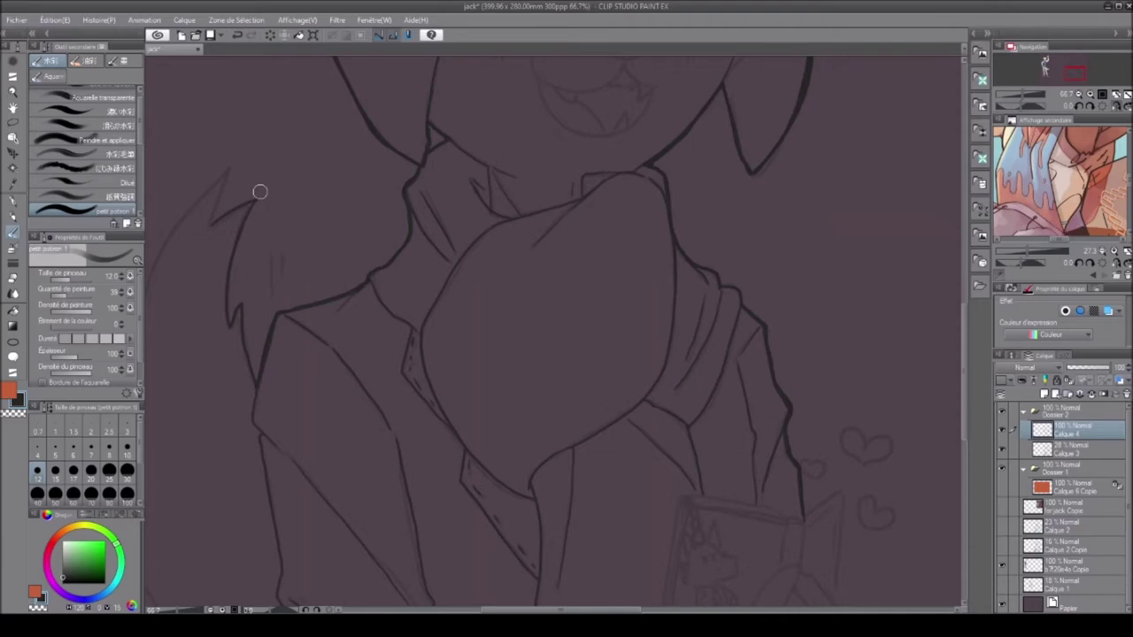
Step: Ink the tail's pointed tip and the upper fur tufts along its outer side
left_click_drag(265, 182, 434, 181)
left_click_drag(306, 334, 402, 169)
key("ctrl+z")
left_click_drag(382, 221, 403, 169)
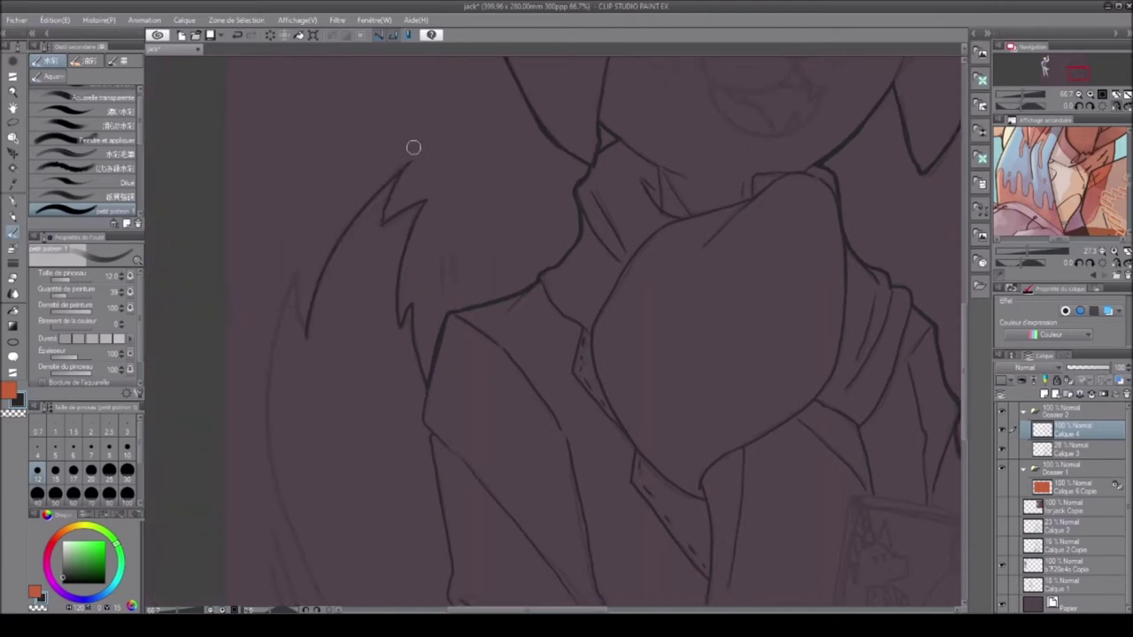
left_click_drag(307, 335, 294, 526)
Step: Ink the lower outer curve of the tail with its fur spikes
scroll(274, 354, "down", 5)
left_click_drag(394, 425, 284, 226)
key("ctrl+z")
key("ctrl+y")
key("ctrl+z")
key("ctrl+y")
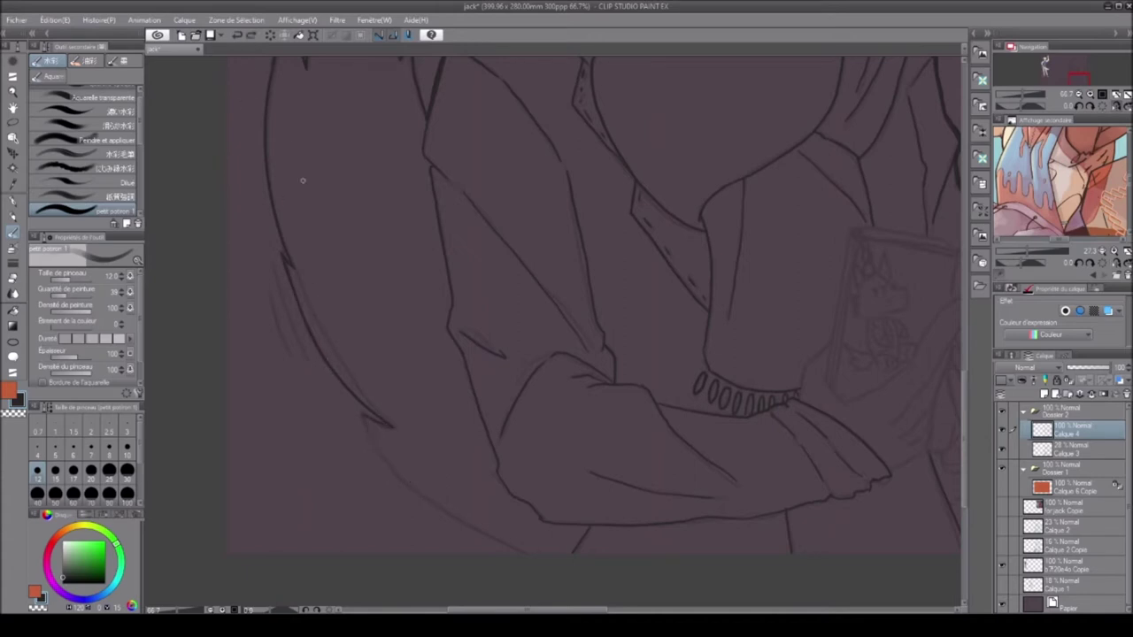
Step: Thicken the tail's pointed tip and upper fur tufts
left_click_drag(963, 378, 965, 321)
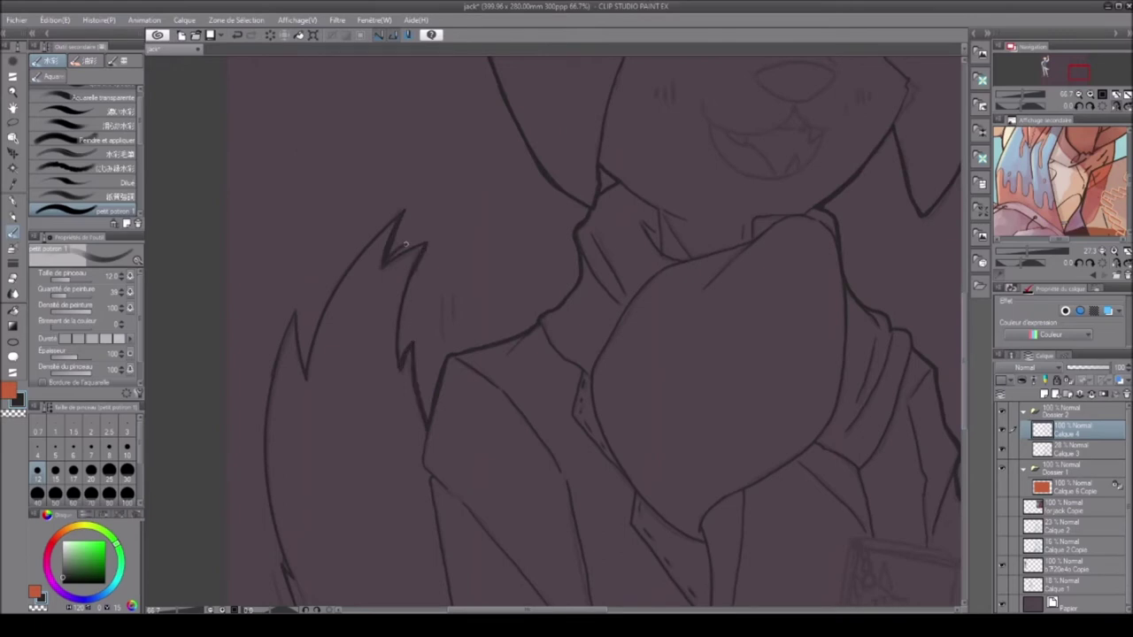
scroll(427, 245, "down", 3)
scroll(407, 177, "up", 6)
key("minus")
key("minus")
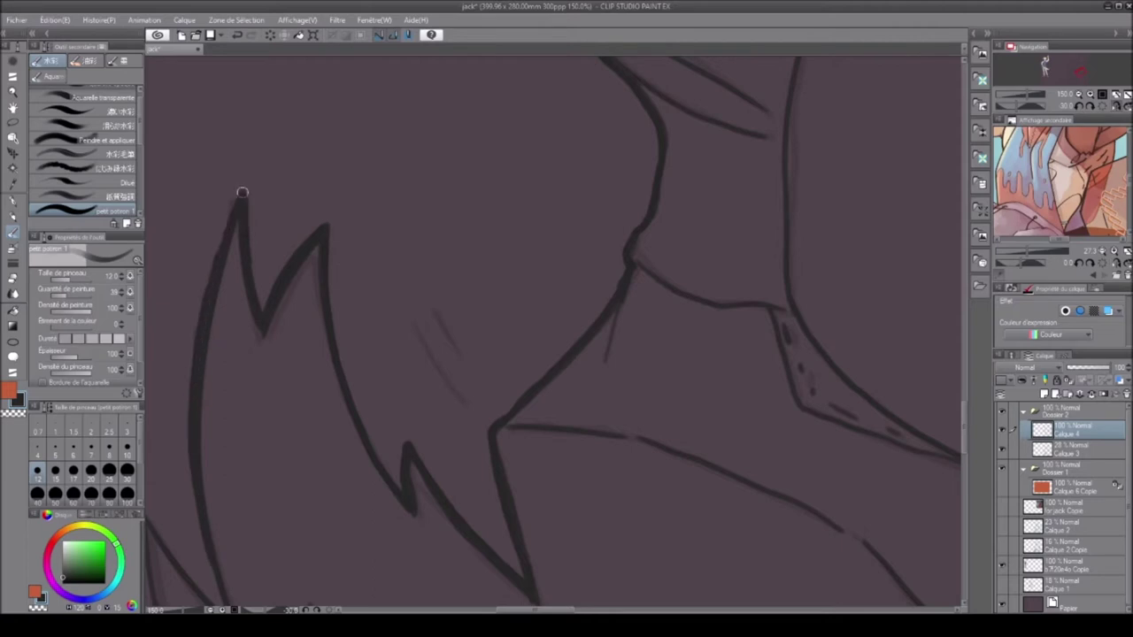
left_click_drag(307, 609, 499, 379)
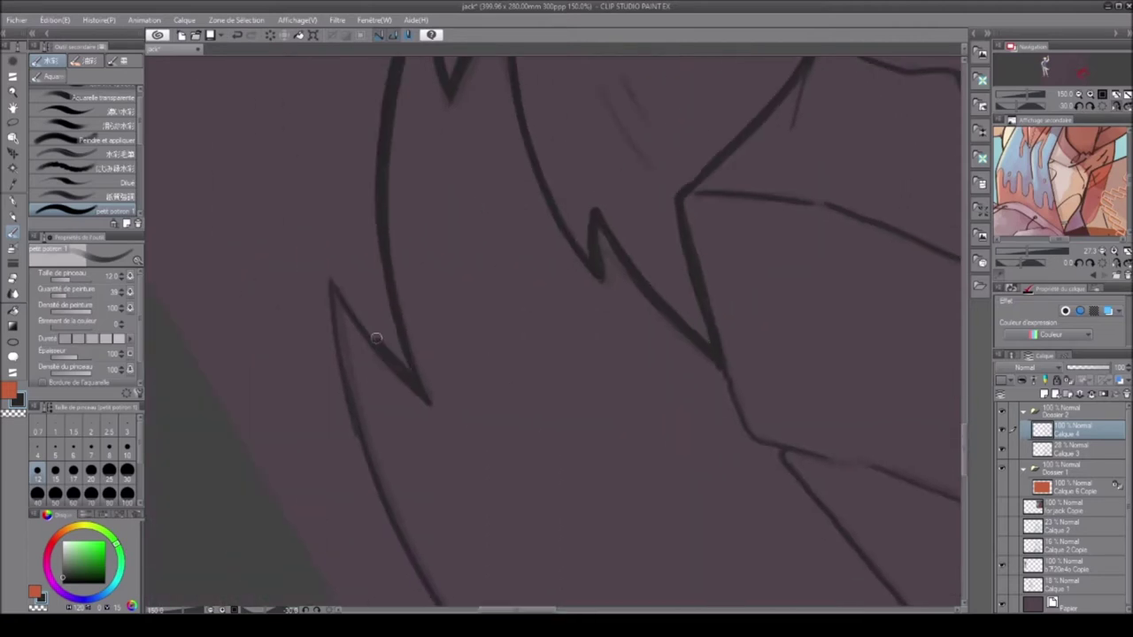
Step: Thicken the tail's outer curve from the side tuft down to its base
left_click_drag(911, 306, 341, 479)
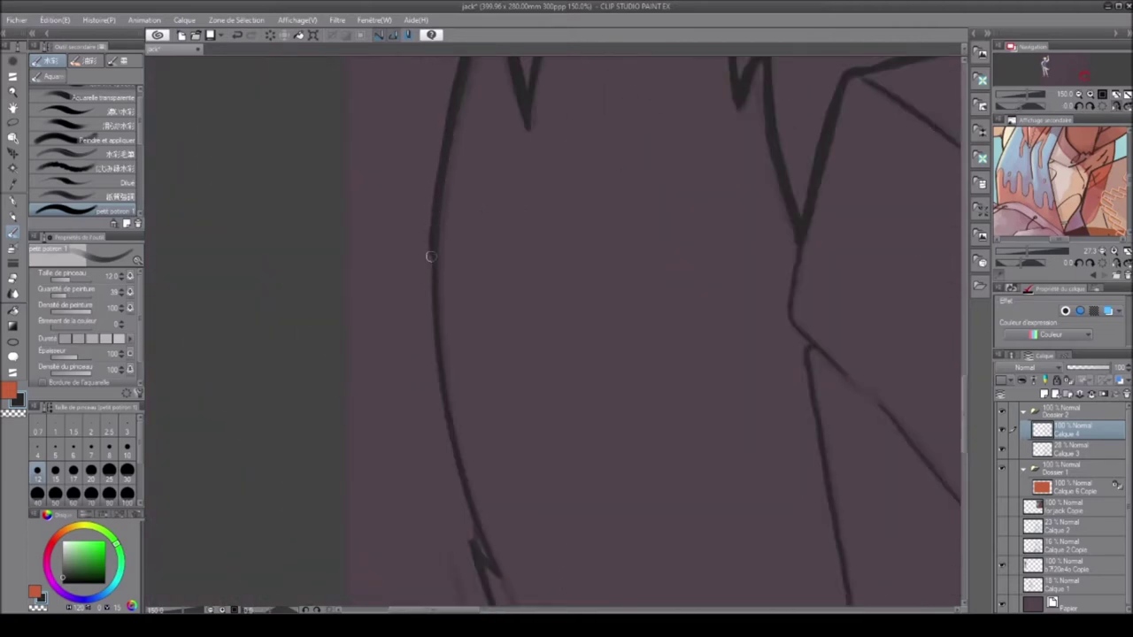
left_click_drag(481, 569, 483, 243)
left_click_drag(481, 183, 481, 27)
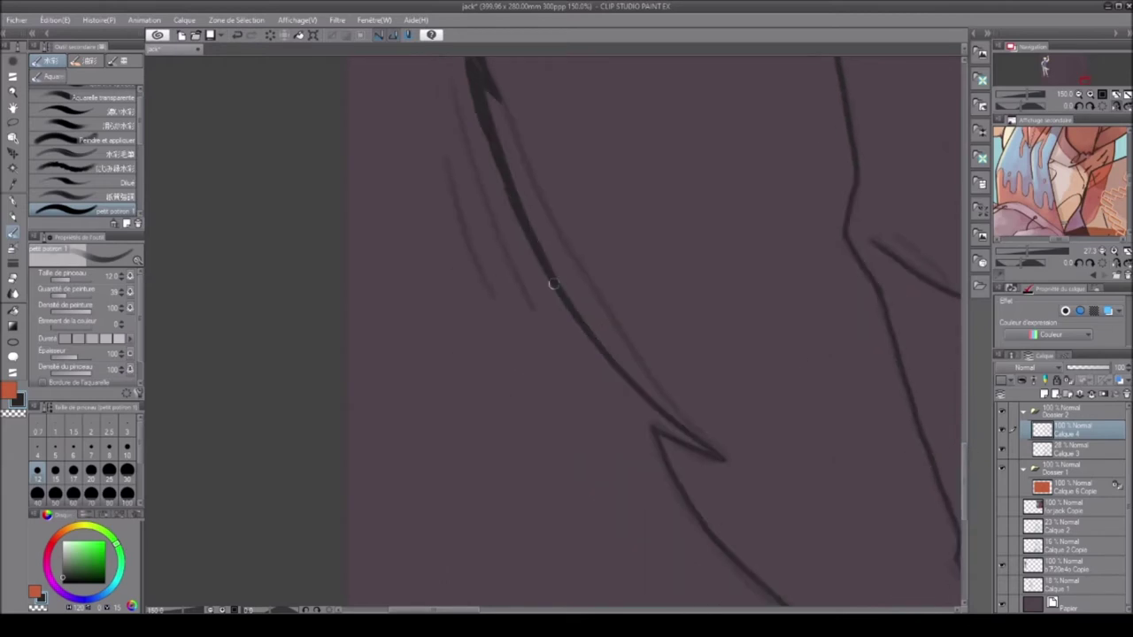
left_click_drag(682, 442, 402, 274)
left_click_drag(531, 354, 372, 346)
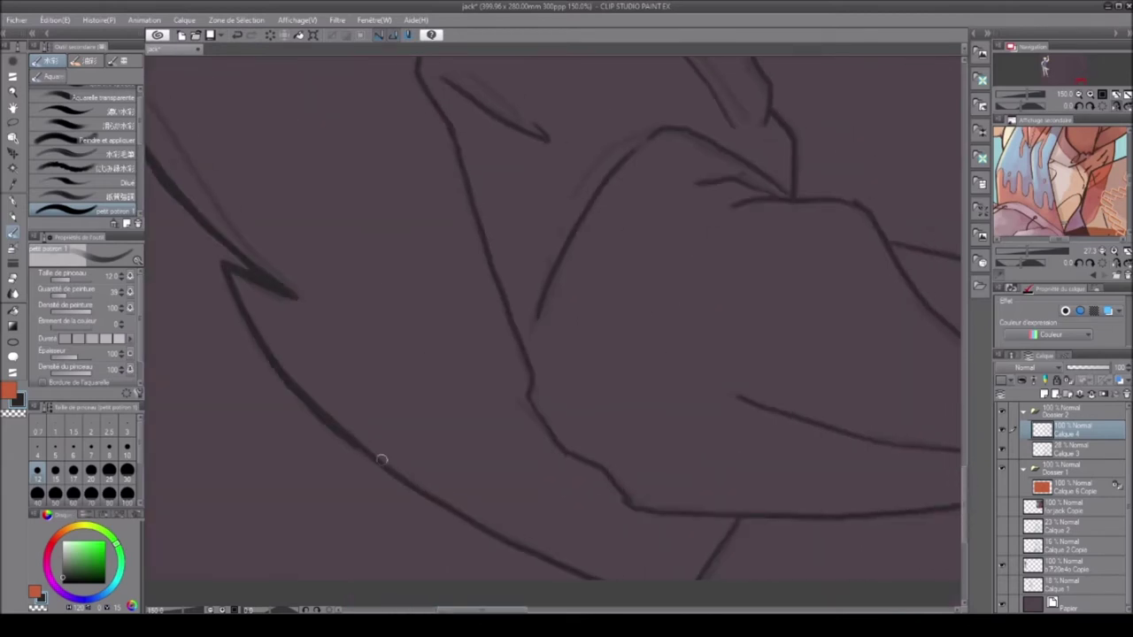
Step: Show the Calque 2 layer to compare it with the inked torso and the sketched book and hand
key("ctrl+minus")
key("ctrl+minus")
key("ctrl+minus")
scroll(965, 416, "up", 3)
scroll(969, 402, "down", 2)
scroll(968, 398, "right", 5)
left_click(1004, 526)
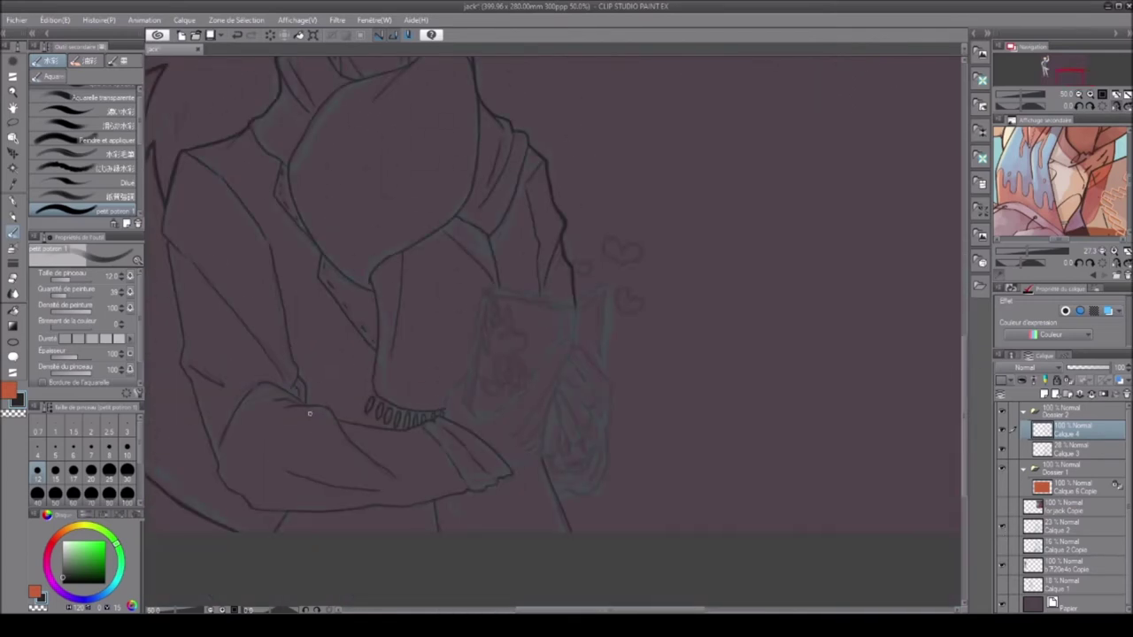
scroll(363, 411, "up", 1)
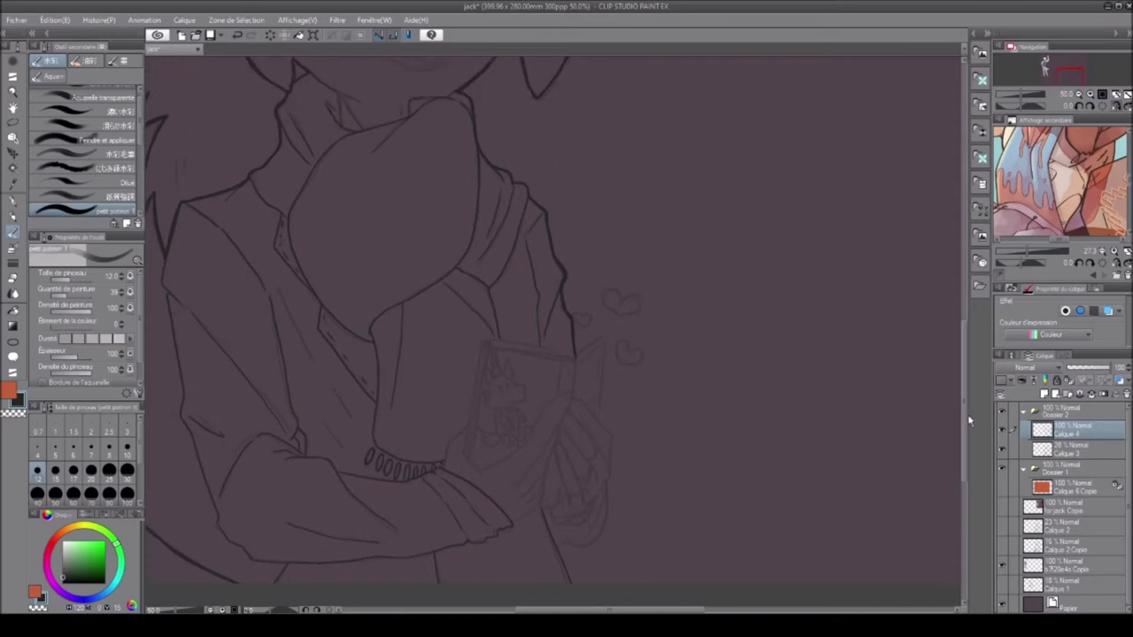
Step: Ink the open book's back cover next to the far sleeve
key("h")
scroll(495, 337, "up", 1)
mouse_move(485, 336)
left_mouse_down()
mouse_move(494, 451)
mouse_move(499, 428)
mouse_move(500, 439)
left_mouse_up()
key("ctrl+z")
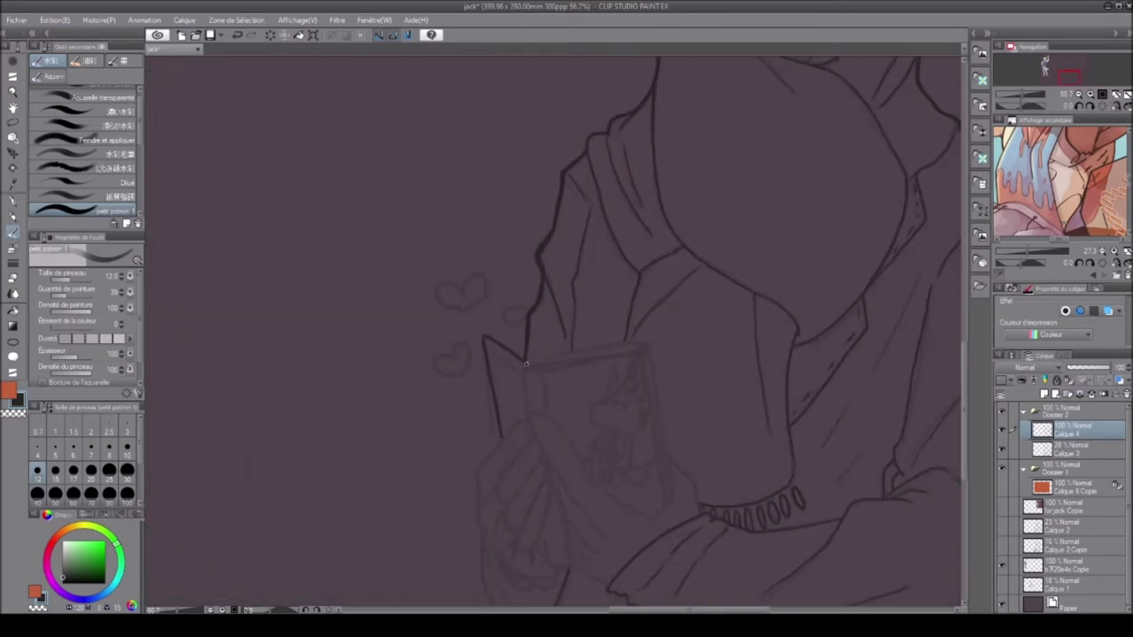
key("h")
scroll(433, 363, "up", 1)
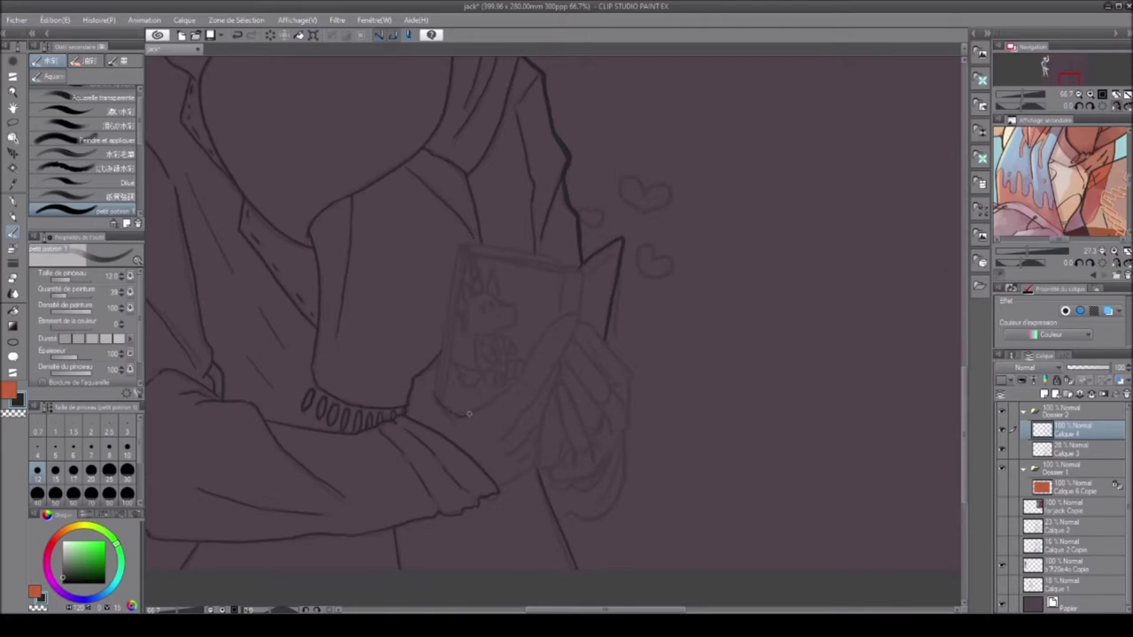
Step: Ink the thumb, the book's spine and the curled fingers of the hand holding the book
key("h")
mouse_move(597, 387)
left_mouse_down()
mouse_move(554, 326)
mouse_move(536, 320)
left_mouse_up()
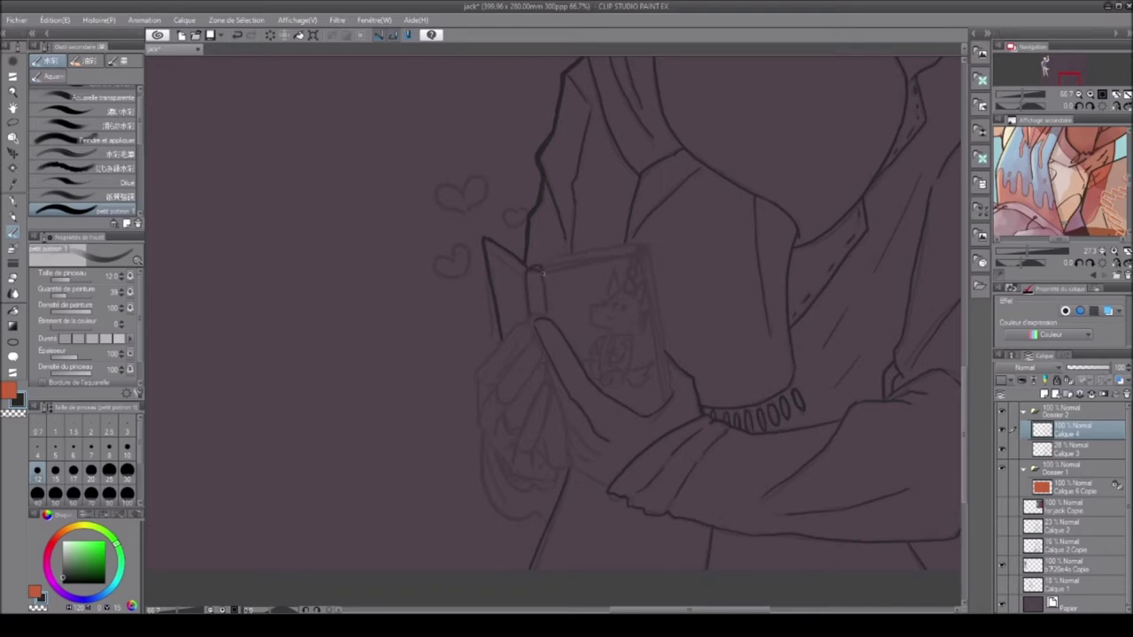
left_click_drag(479, 404, 506, 341)
left_click_drag(497, 391, 532, 342)
left_click_drag(477, 407, 480, 418)
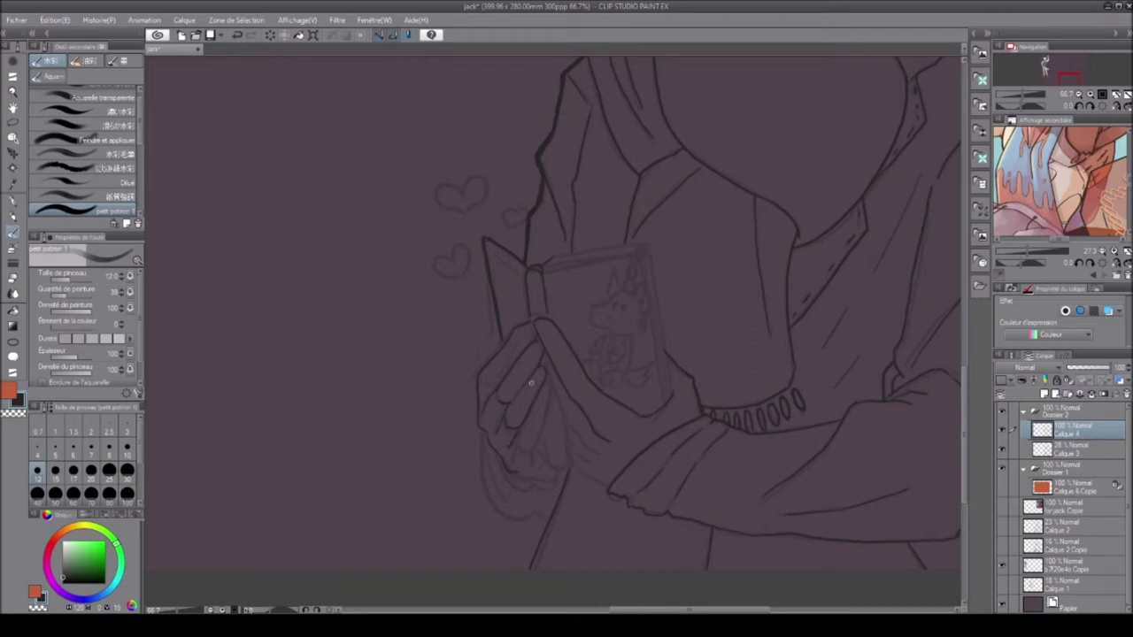
Step: Ink the remaining fingertips, the palm creases and the wrist lines leading to the near sleeve's cuff
left_click(239, 36)
key("h")
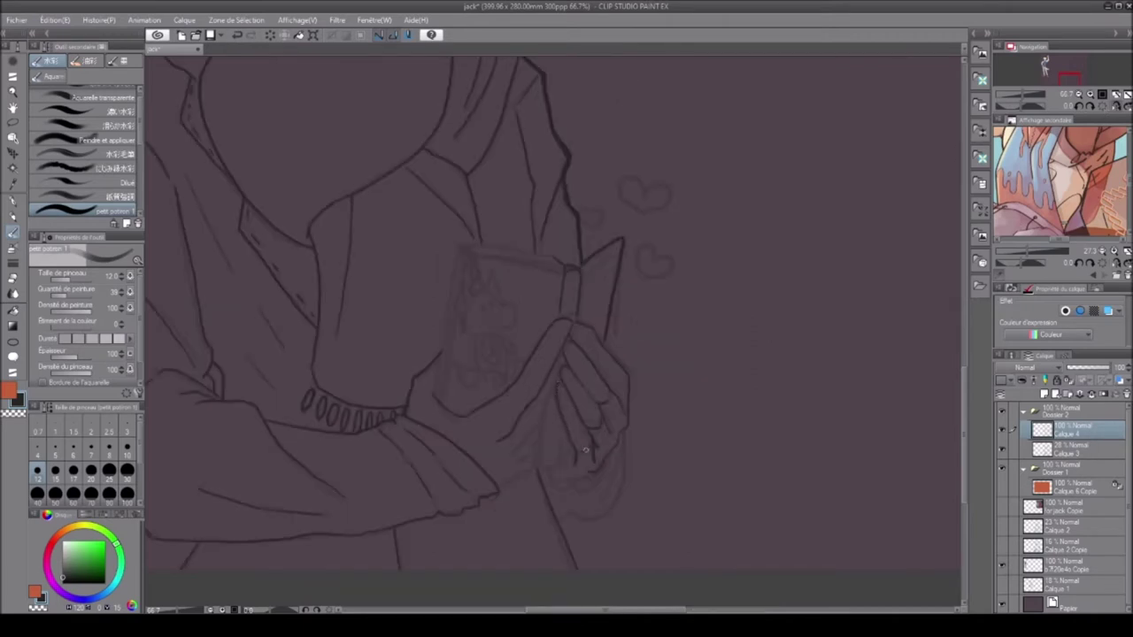
left_click(1120, 106)
left_click_drag(517, 459, 510, 447)
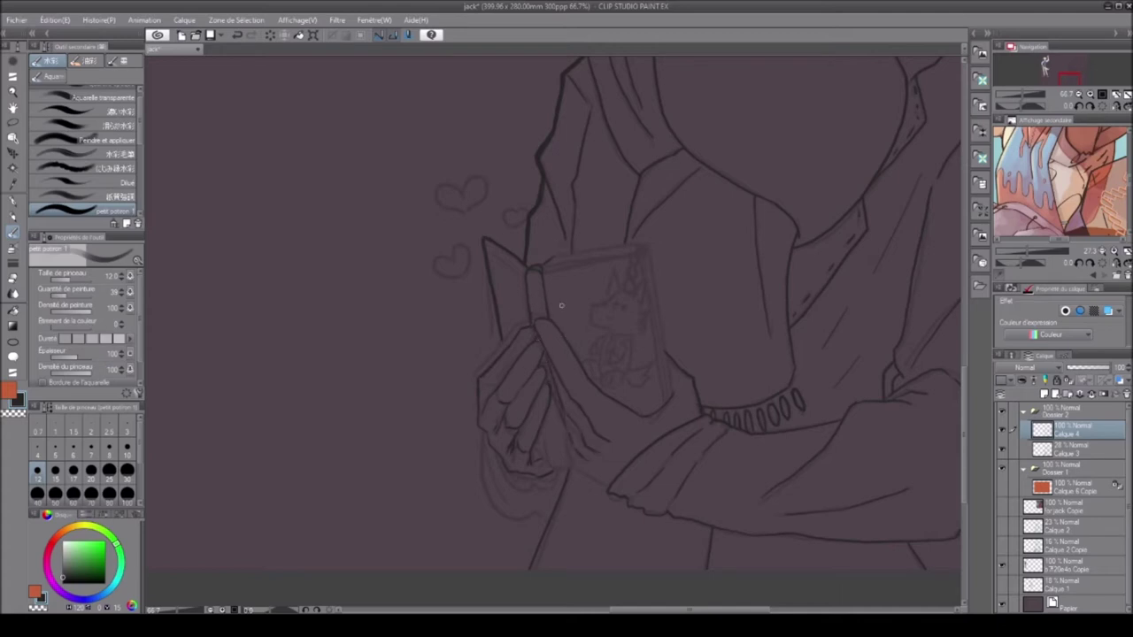
left_click(1116, 105)
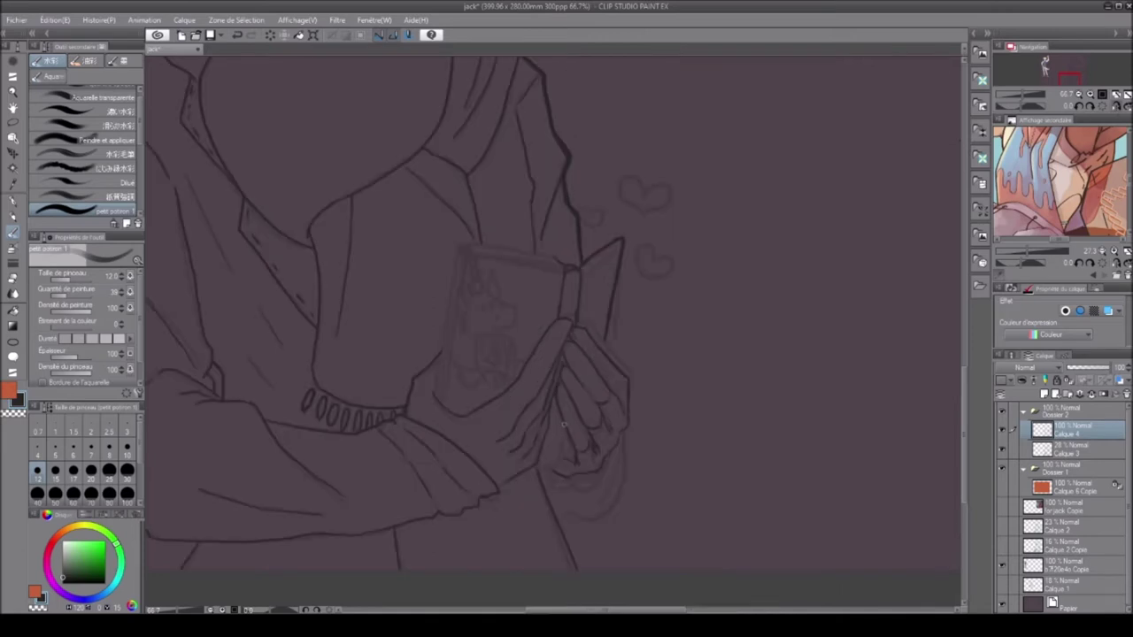
left_click(237, 35)
key("h")
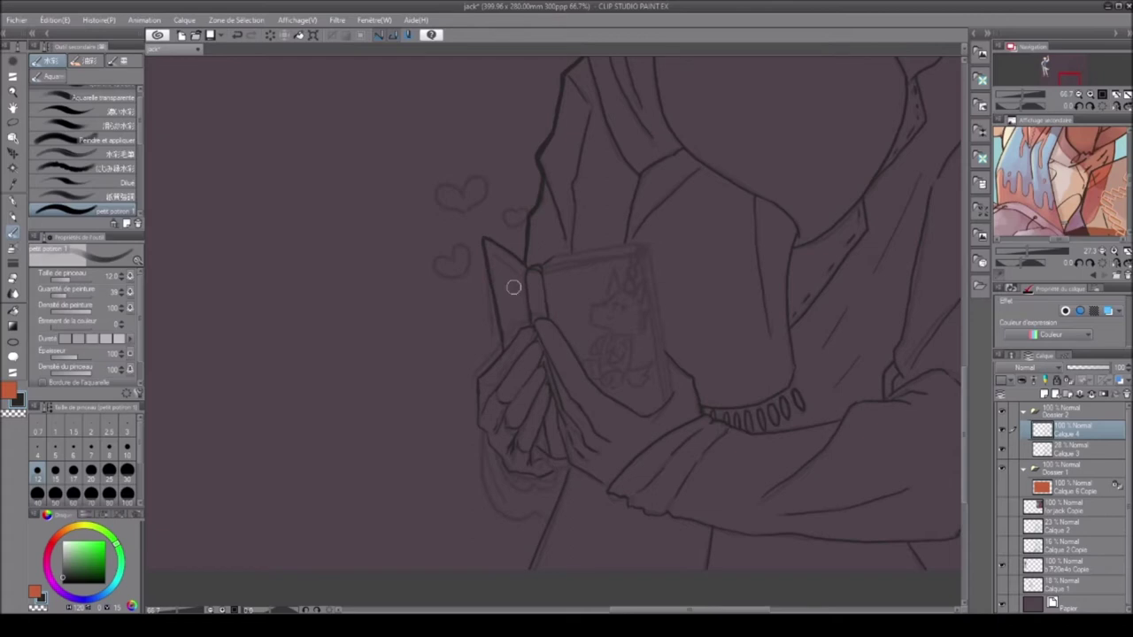
Step: Ink the book's front cover with its top edge, side edge and double page border
key("v")
key("v")
key("h")
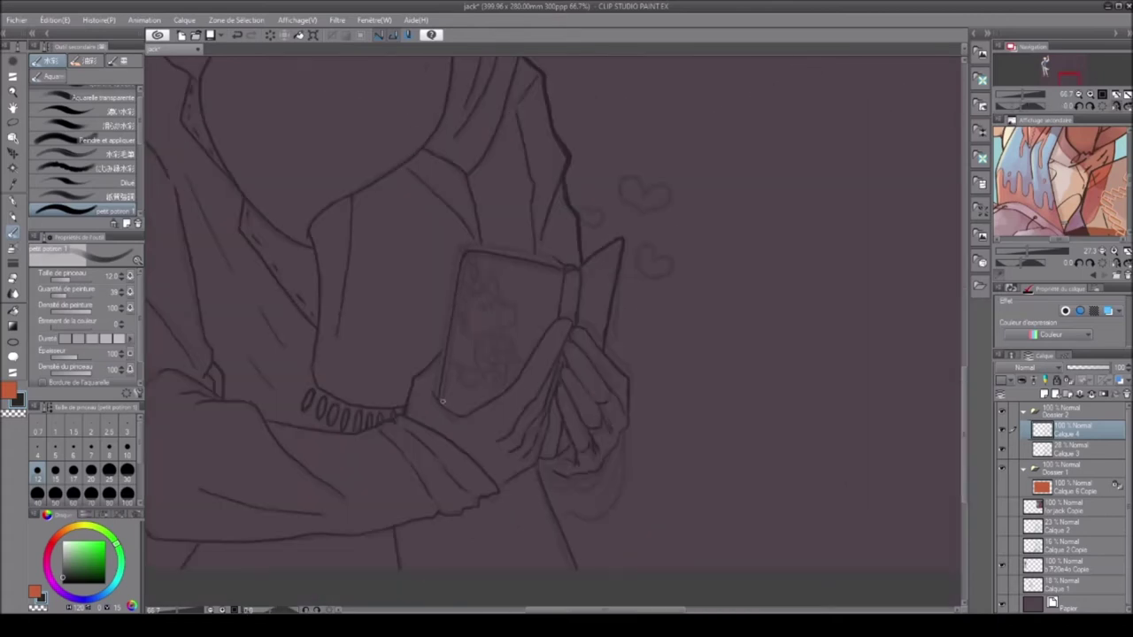
left_click_drag(461, 251, 437, 383)
key("ctrl+z")
left_click_drag(465, 244, 440, 349)
key("ctrl+z")
left_click_drag(434, 391, 460, 244)
key("h")
key("v")
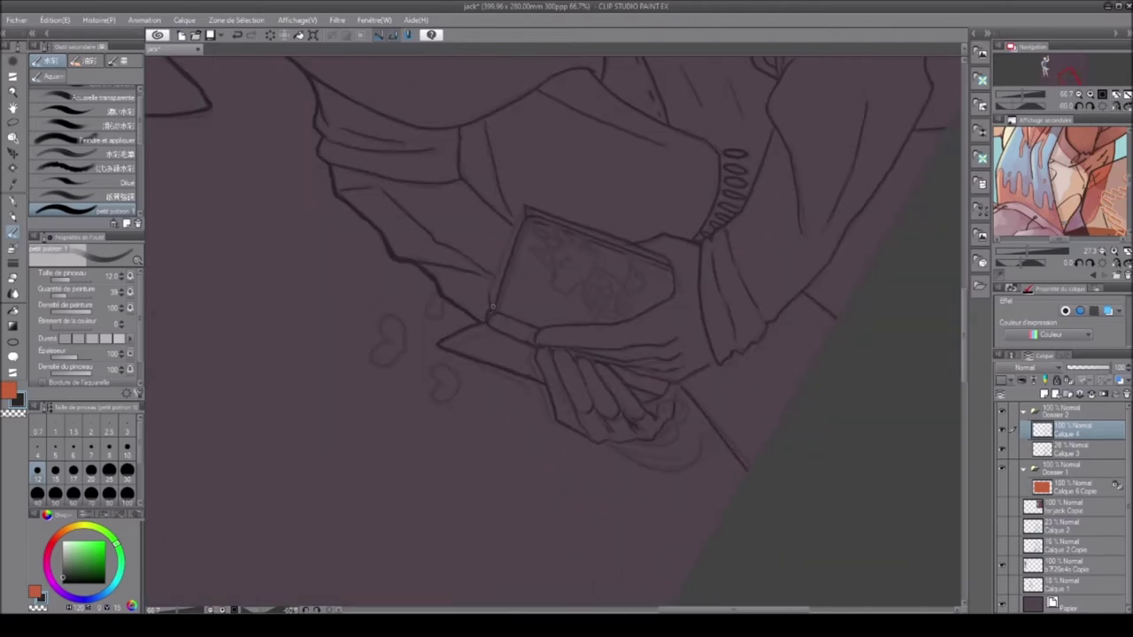
key("h")
key("v")
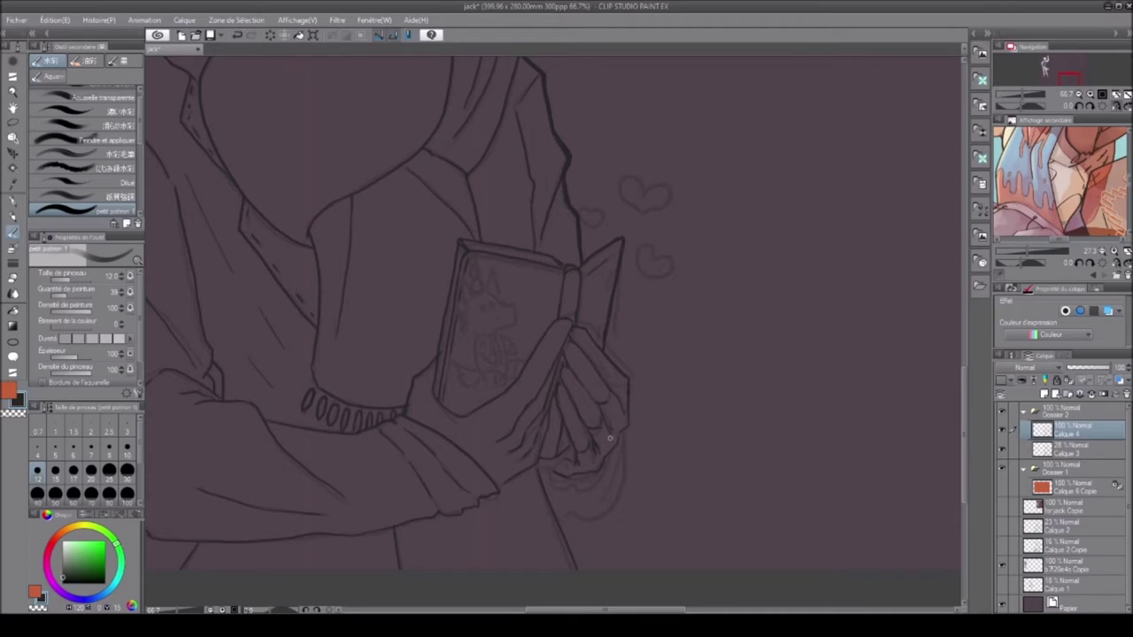
Step: Ink the folded cuff beneath the fingers and thicken the outer contour from the book's back cover down past the hand
scroll(609, 437, "up", 3)
scroll(606, 416, "down", 4)
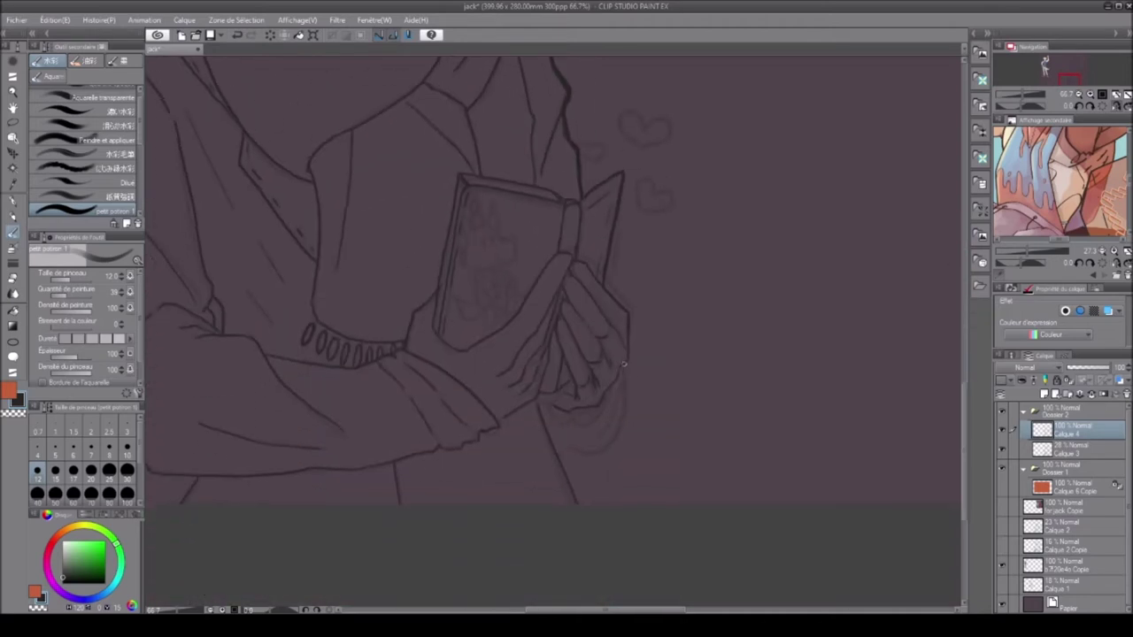
left_click_drag(600, 414, 547, 409)
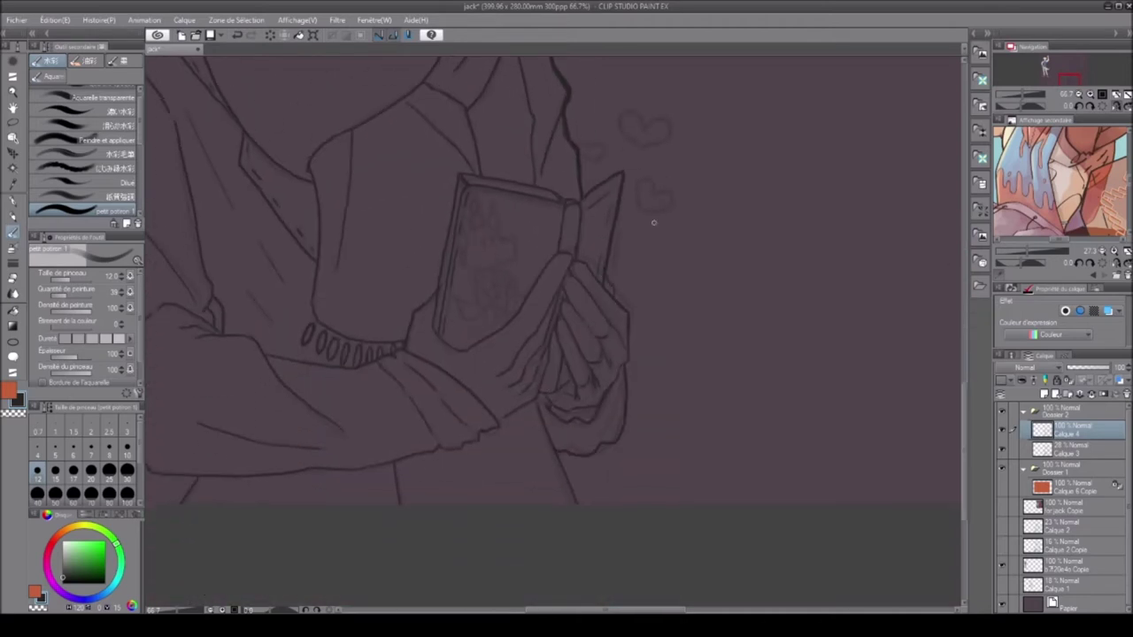
key("h")
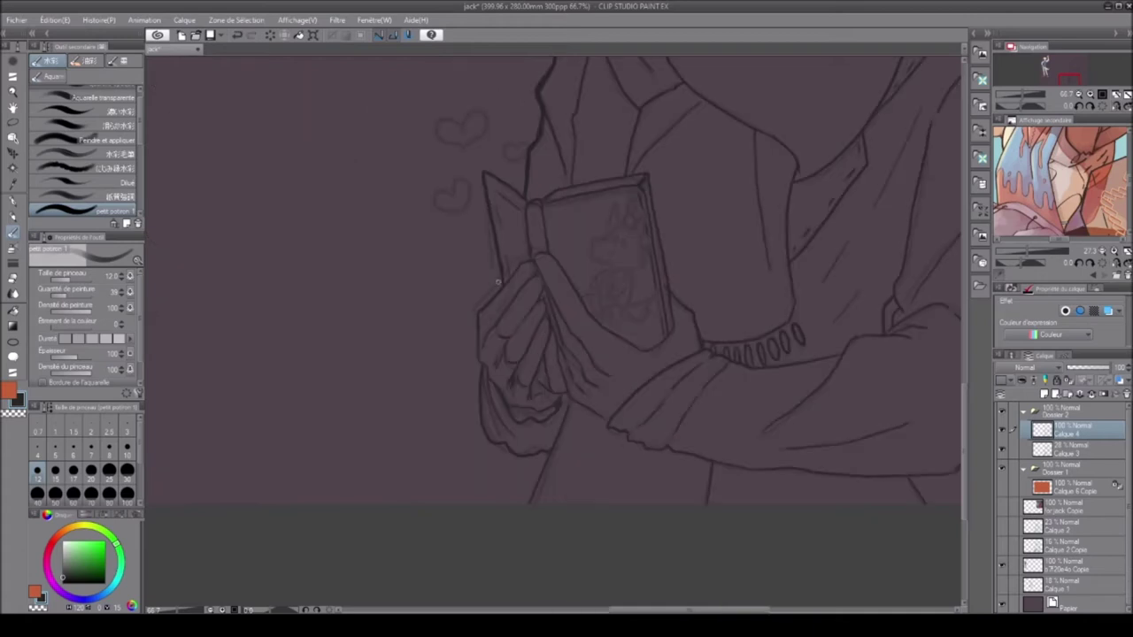
mouse_move(483, 171)
left_mouse_down()
mouse_move(501, 283)
mouse_move(479, 383)
mouse_move(518, 446)
mouse_move(526, 505)
left_mouse_up()
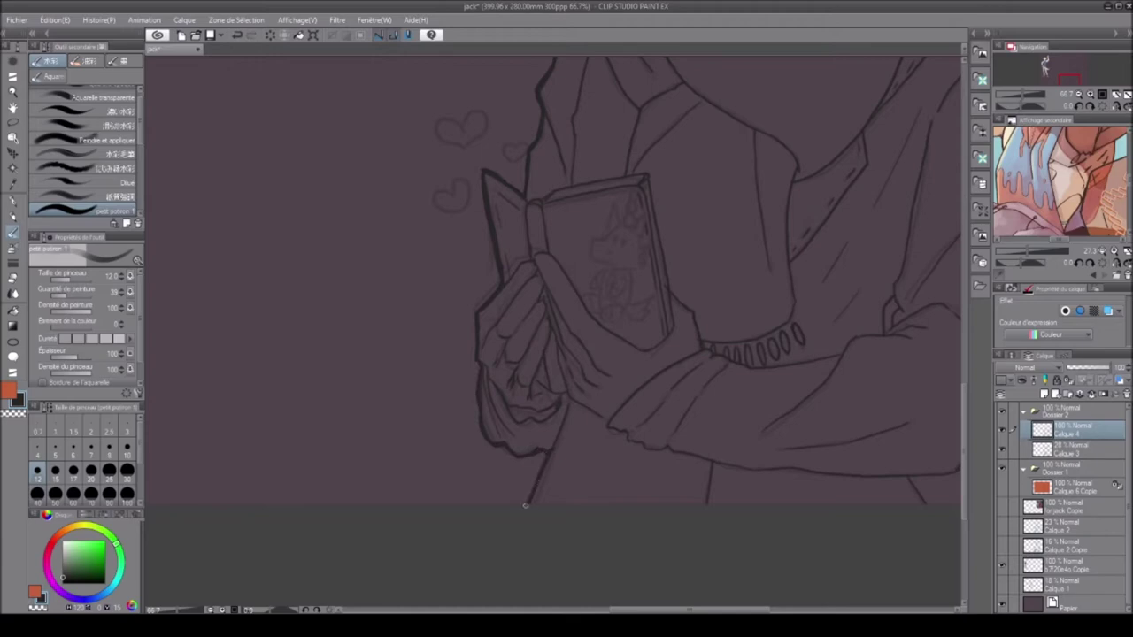
Step: Ink the string of round beads on the book cover and the small cover animal's muzzle, pointed ears and cheek fur
scroll(559, 457, "down", 2)
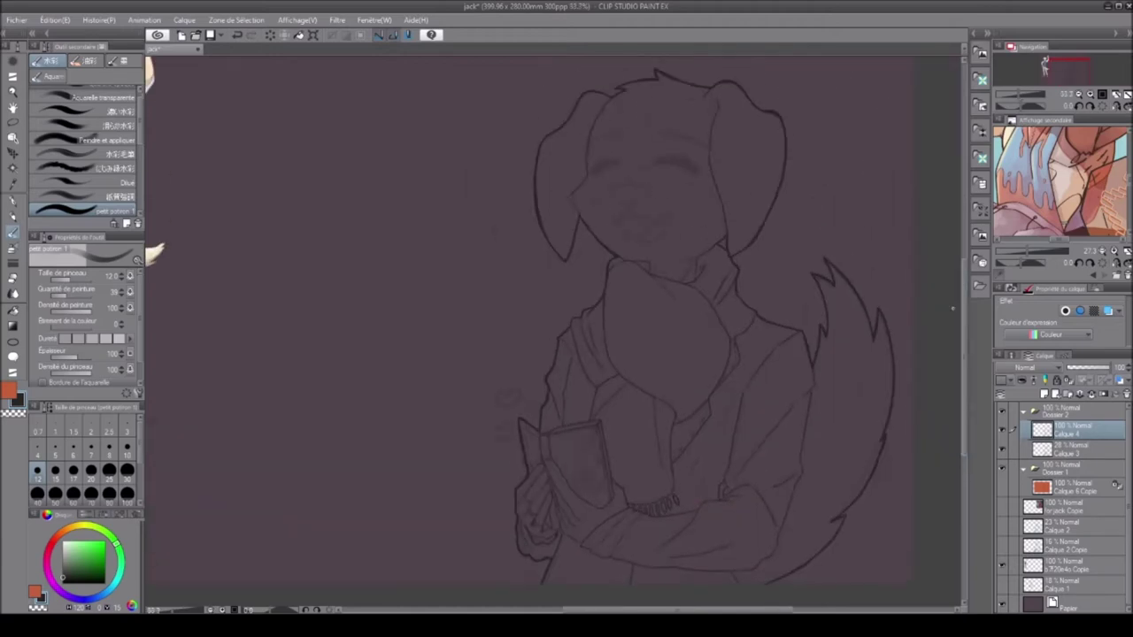
scroll(548, 433, "up", 4)
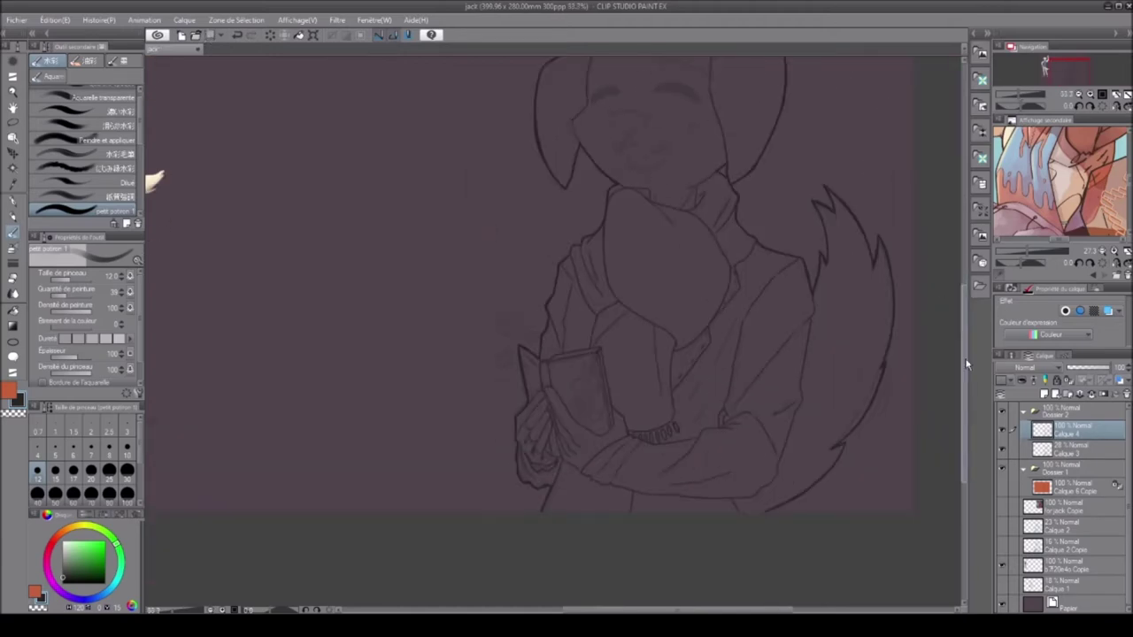
left_click_drag(427, 200, 403, 268)
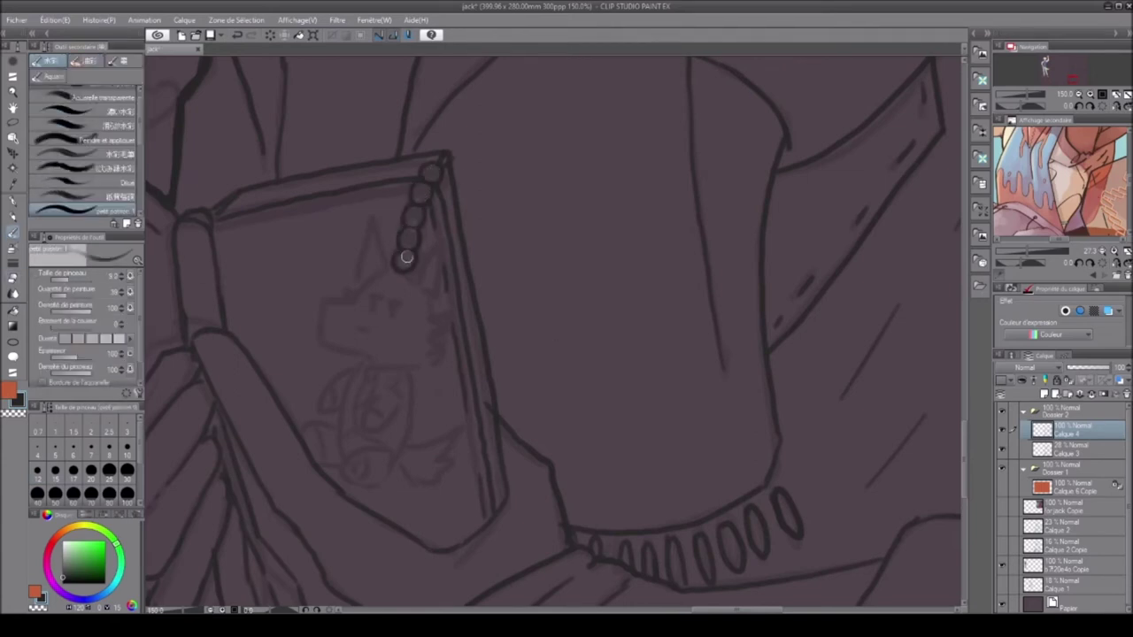
left_click(248, 37)
left_click_drag(326, 310, 334, 347)
mouse_move(362, 292)
left_mouse_down()
mouse_move(434, 284)
mouse_move(362, 244)
left_mouse_up()
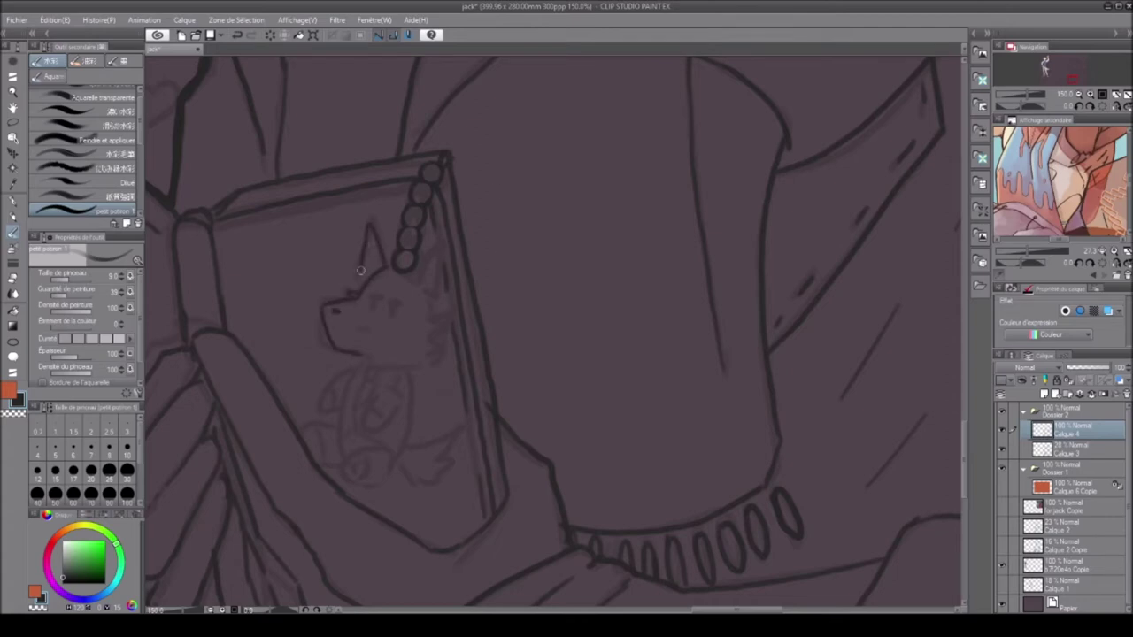
left_click(1105, 106)
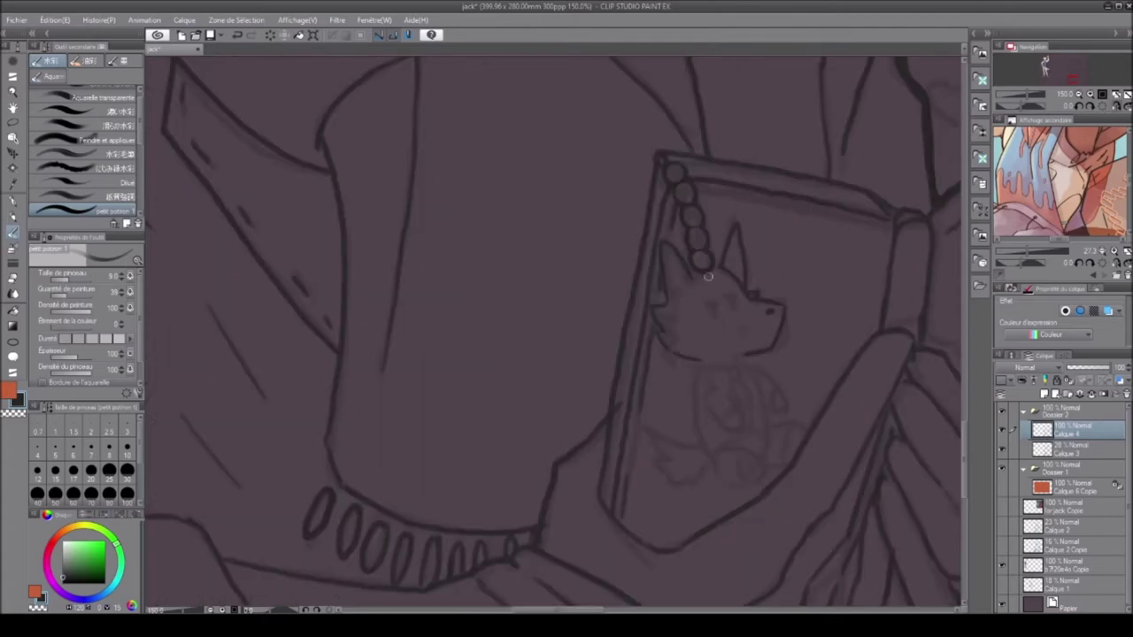
left_click(1104, 108)
Step: Ink the seated body and legs of the small animal on the book cover
left_click_drag(416, 368, 417, 447)
left_click_drag(341, 398, 323, 439)
key("h")
left_click_drag(708, 447, 756, 486)
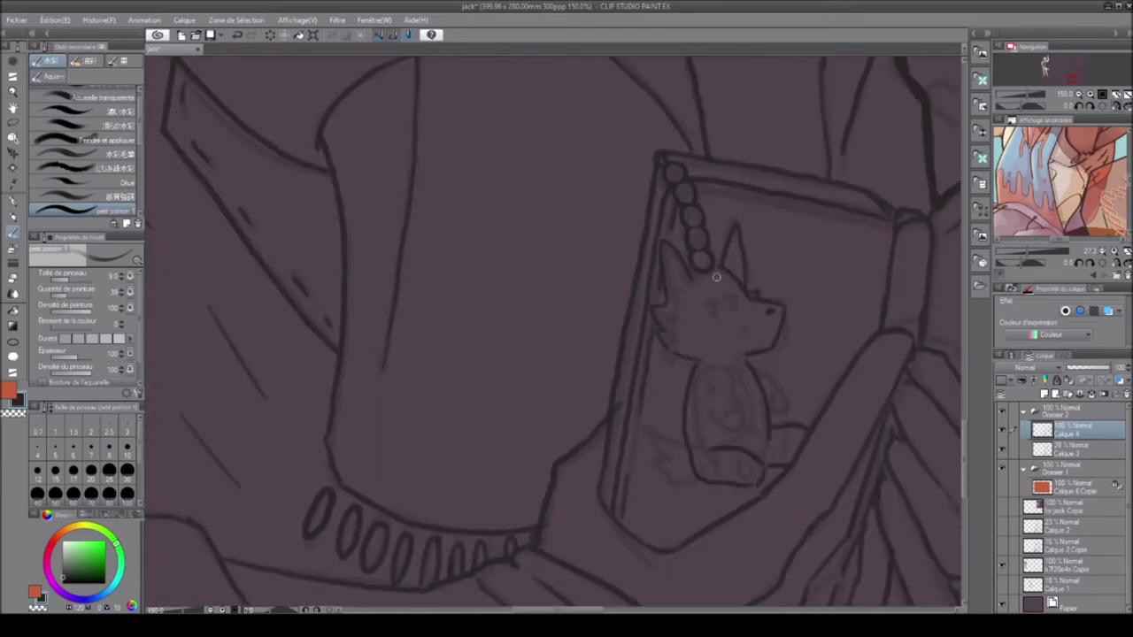
Step: Ink the cover animal's tail, arms, clothing folds and small facial details
left_click_drag(682, 445, 673, 469)
left_click_drag(697, 396, 726, 434)
left_click_drag(766, 372, 784, 416)
key("h")
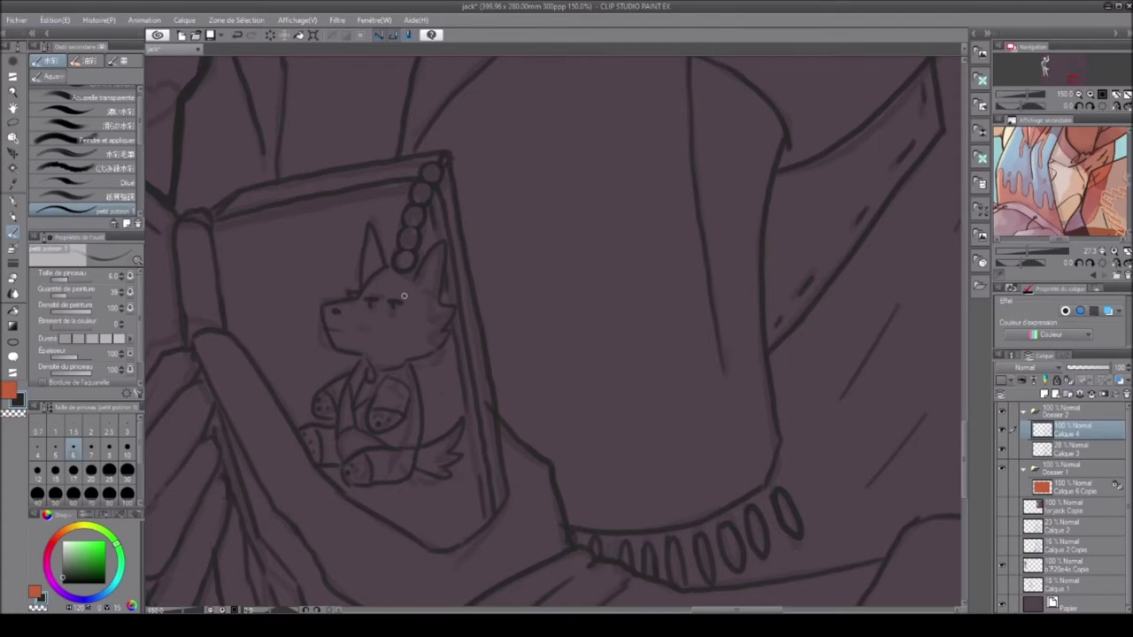
Step: Ink the main character's pointed nose with brush size 10
left_click(128, 447)
mouse_move(586, 346)
left_mouse_down()
mouse_move(642, 281)
mouse_move(570, 343)
mouse_move(625, 290)
left_mouse_up()
key("ctrl+z")
key("ctrl+z")
key("h")
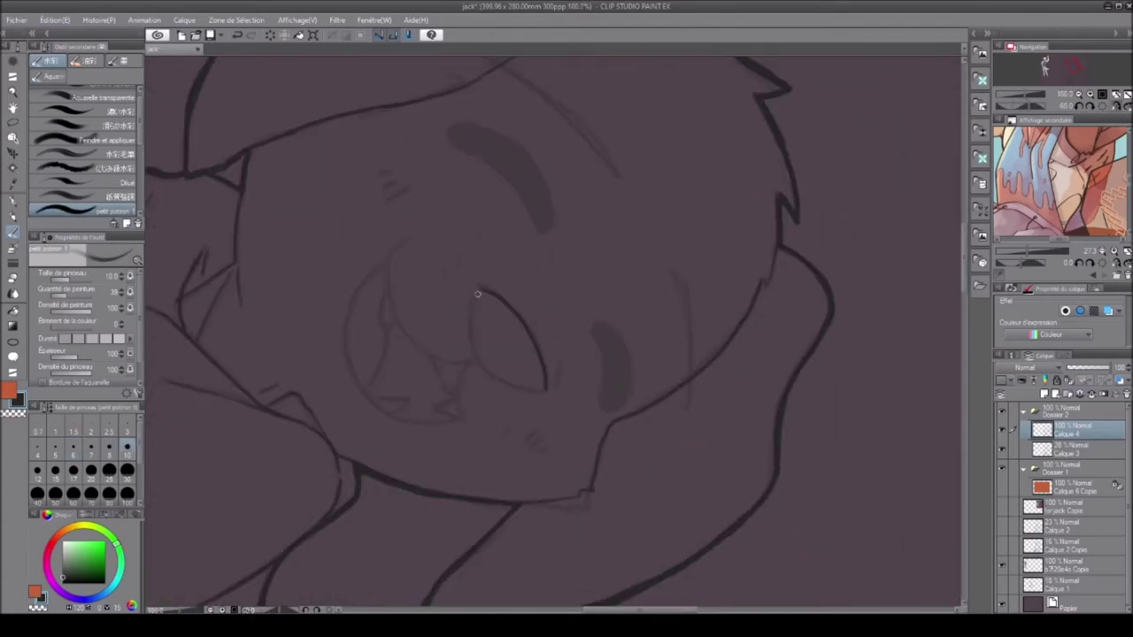
left_click(330, 607)
left_click(307, 610)
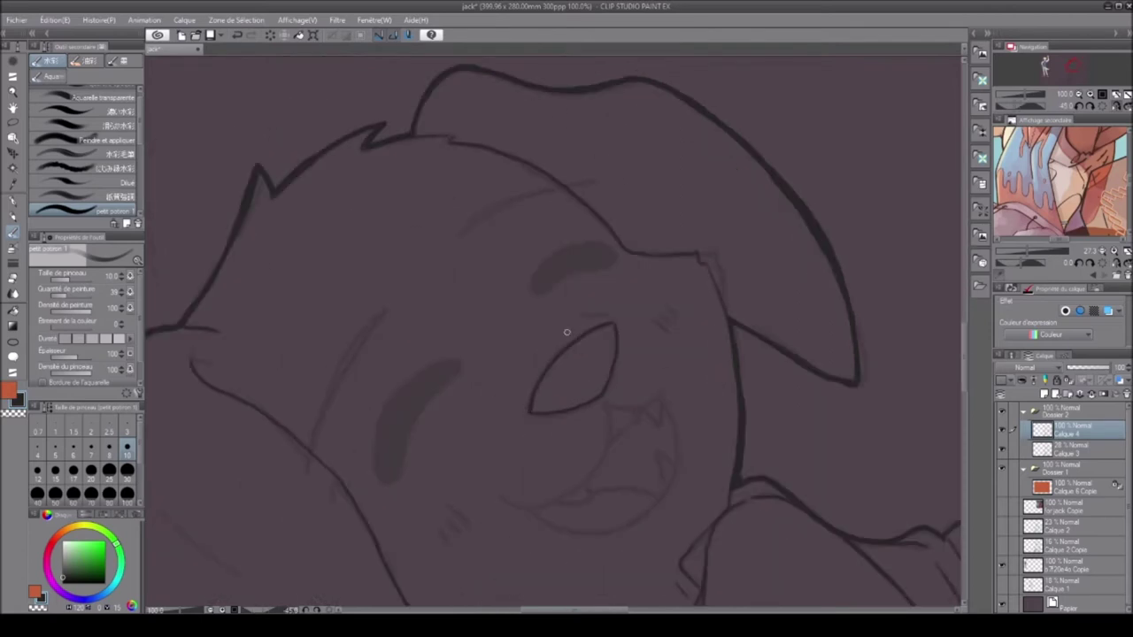
Step: Ink the two rounded muzzle curves below the nose and the outline of the open smiling mouth
left_click_drag(566, 332, 542, 387)
left_click(336, 610)
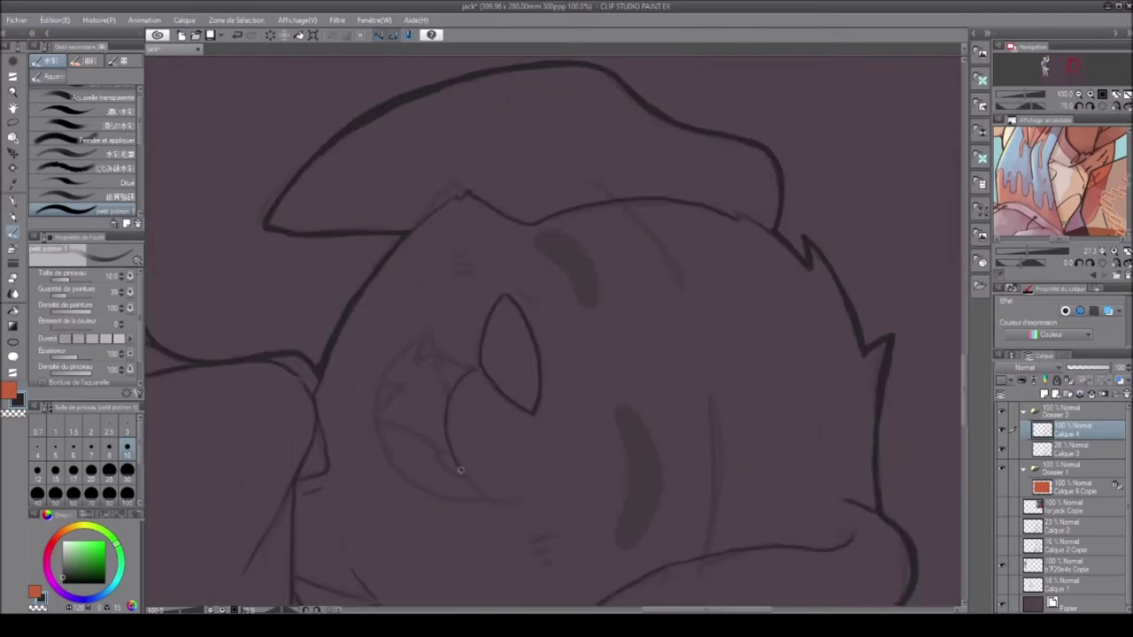
left_click_drag(468, 312, 655, 362)
key("ctrl+z")
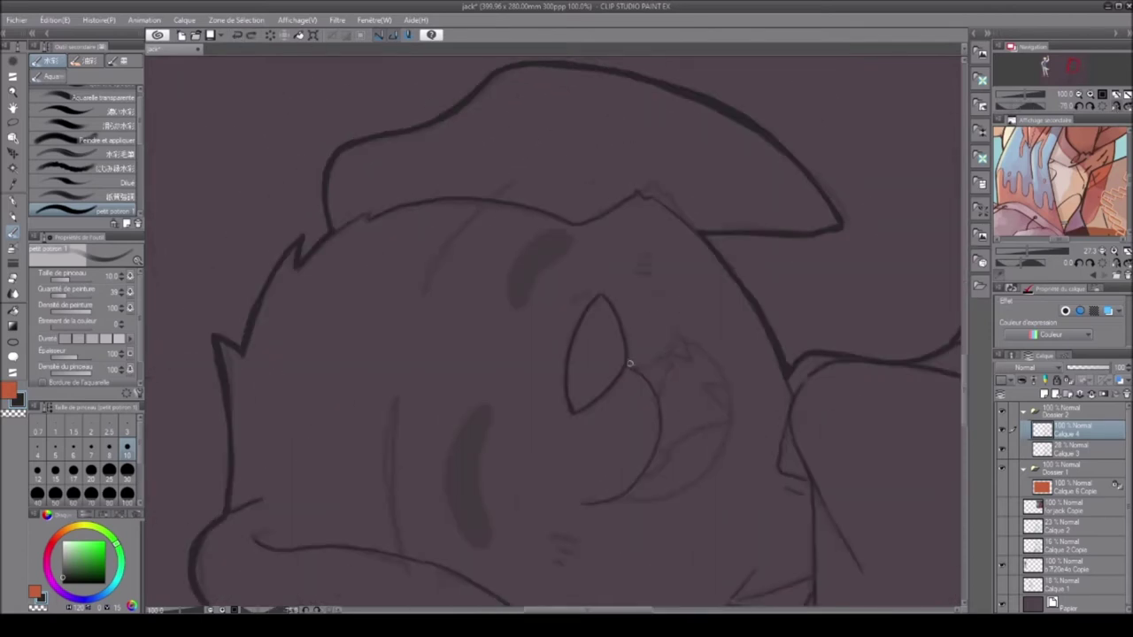
left_click(1102, 106)
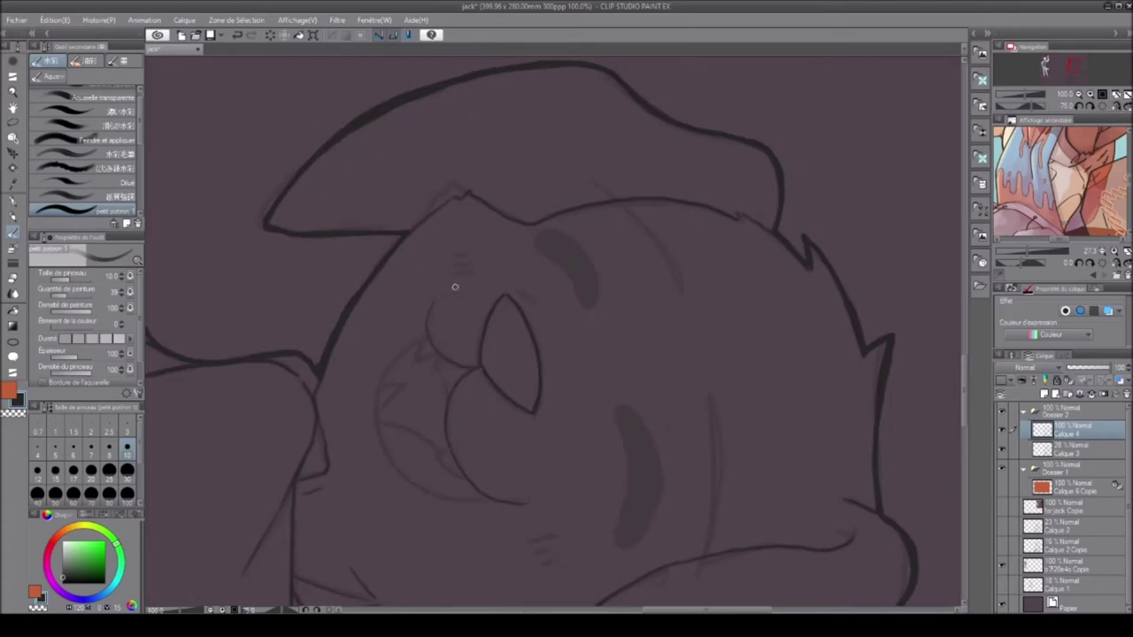
left_click(305, 604)
key("h")
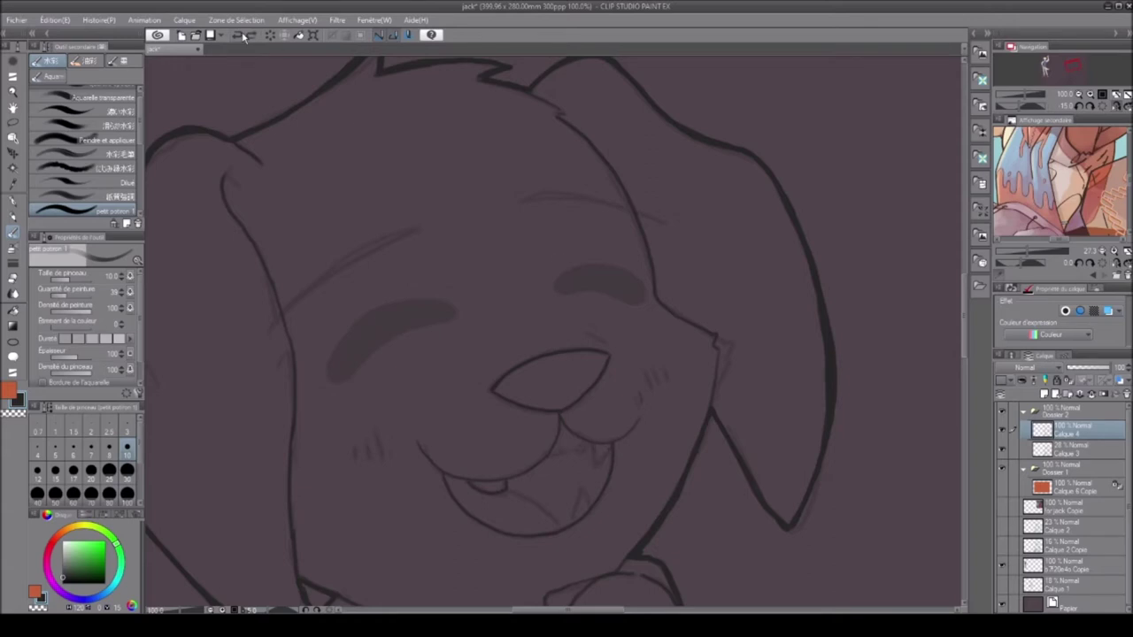
Step: Ink the teeth and tongue inside the open mouth and outline both closed eyes
left_click_drag(614, 427, 581, 519)
mouse_move(610, 456)
left_mouse_down()
mouse_move(602, 482)
mouse_move(584, 380)
mouse_move(588, 418)
left_mouse_up()
mouse_move(667, 260)
left_mouse_down()
mouse_move(668, 192)
mouse_move(748, 179)
mouse_move(685, 217)
left_mouse_up()
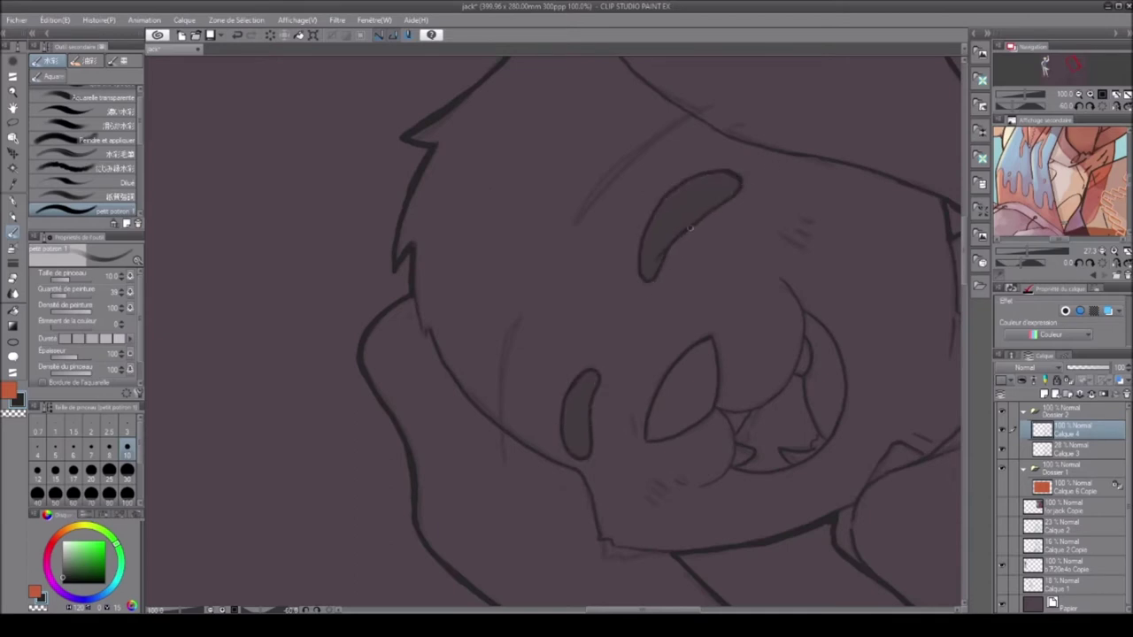
Step: Ink both thin eyebrow lines above the closed eyes with brush size 8
key("bracketleft")
left_click_drag(518, 318, 504, 446)
left_click_drag(574, 217, 706, 103)
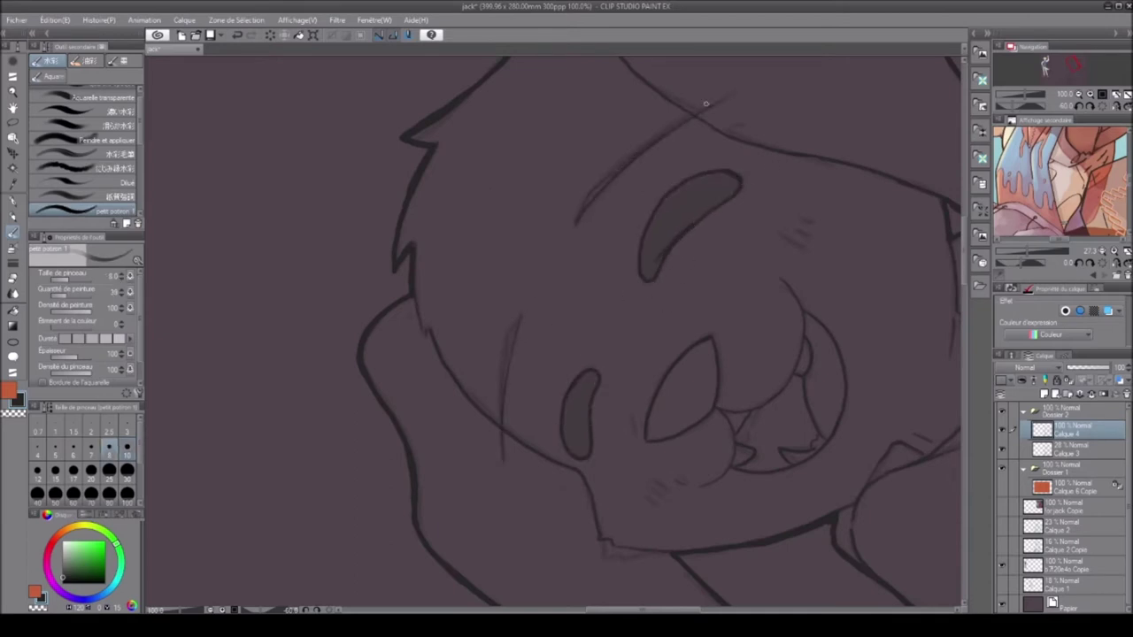
Step: Hide the Calque 3 sketch and fill both closed eye shapes with the dark line colour
key("ctrl+at")
key("g")
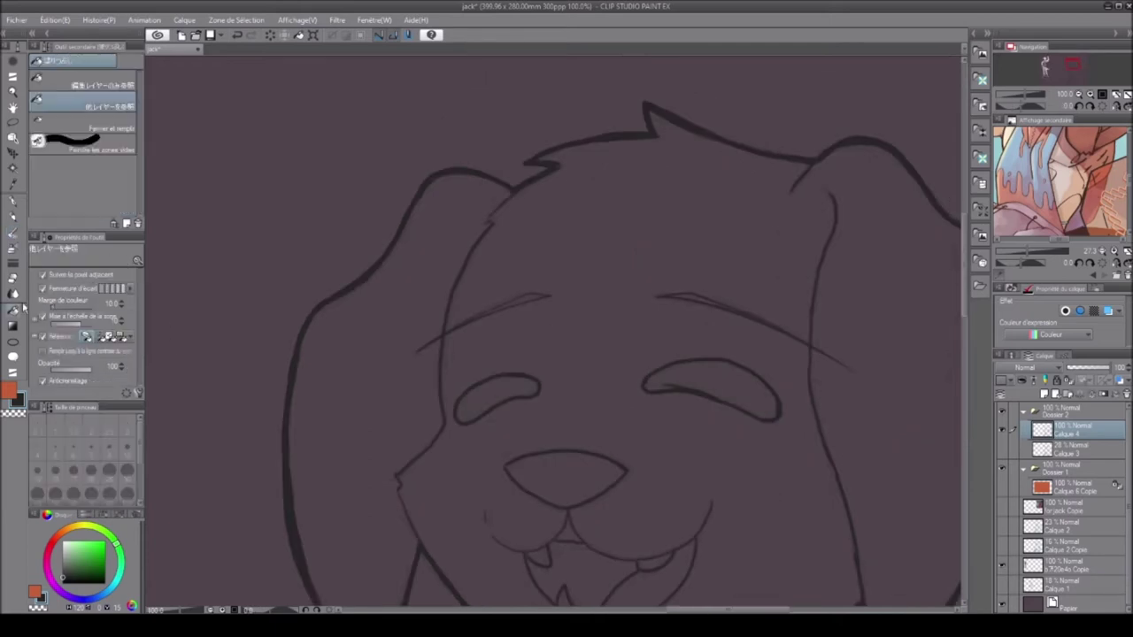
left_click(522, 385)
left_click(662, 382)
scroll(739, 389, "down", 2)
scroll(739, 390, "up", 2)
Step: Select the nose with the lasso and adjust it slightly with a transform
key("m")
mouse_move(529, 430)
left_mouse_down()
mouse_move(567, 518)
mouse_move(575, 423)
left_mouse_up()
key("ctrl+t")
key("Return")
scroll(663, 528, "down", 3)
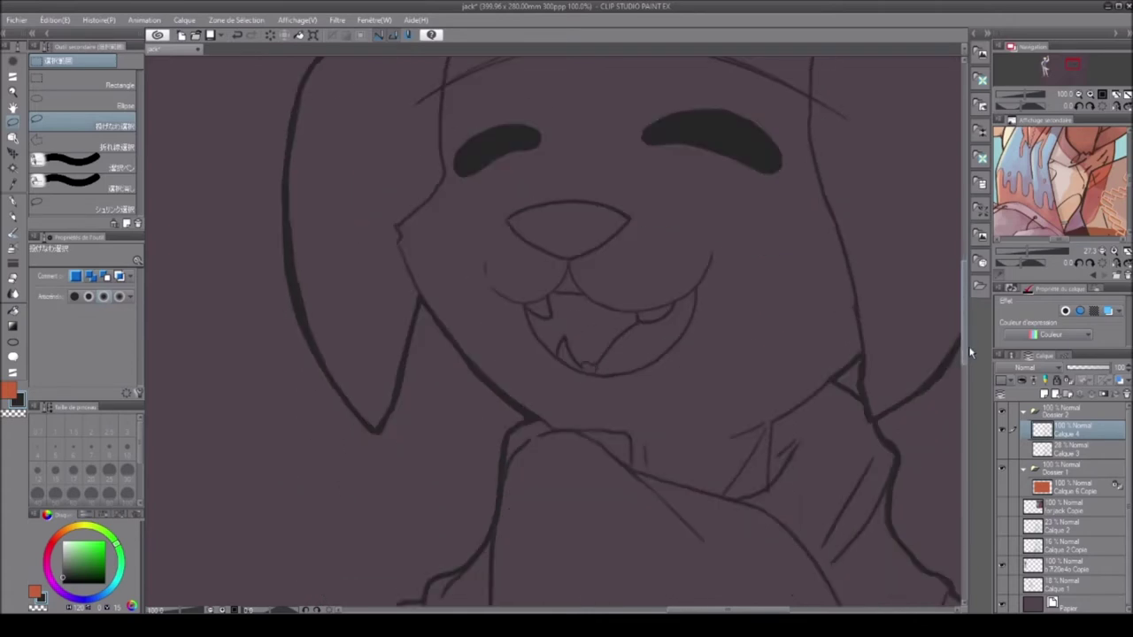
Step: Show the orange Calque 6 Copie layer behind the line art and select it for the Gradient tool
left_click(1002, 485)
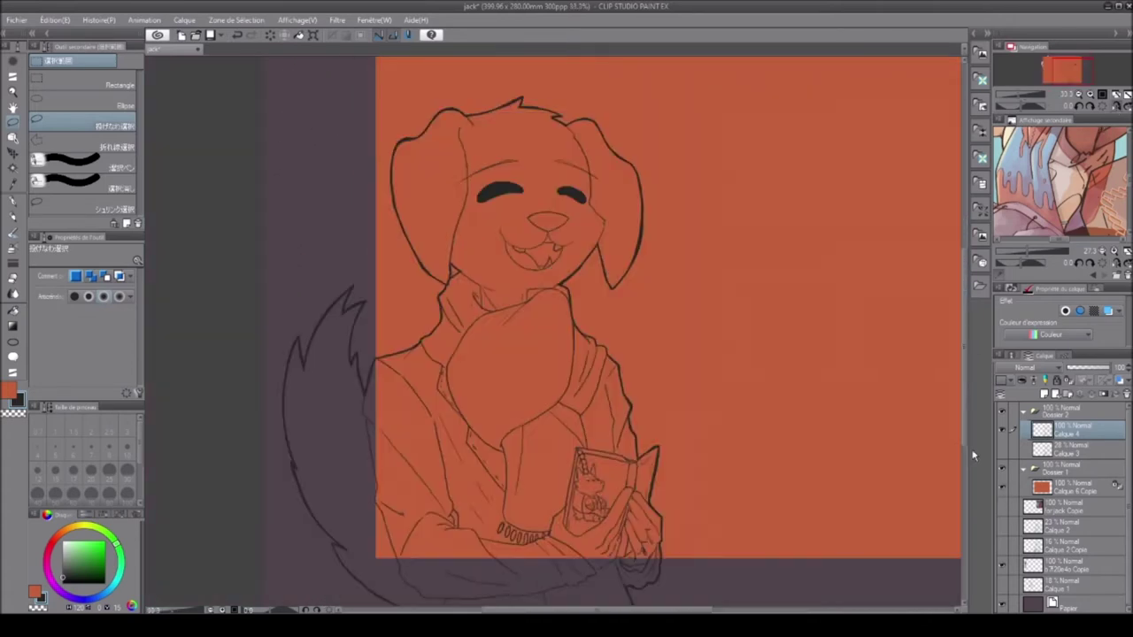
left_click_drag(869, 41, 918, 95)
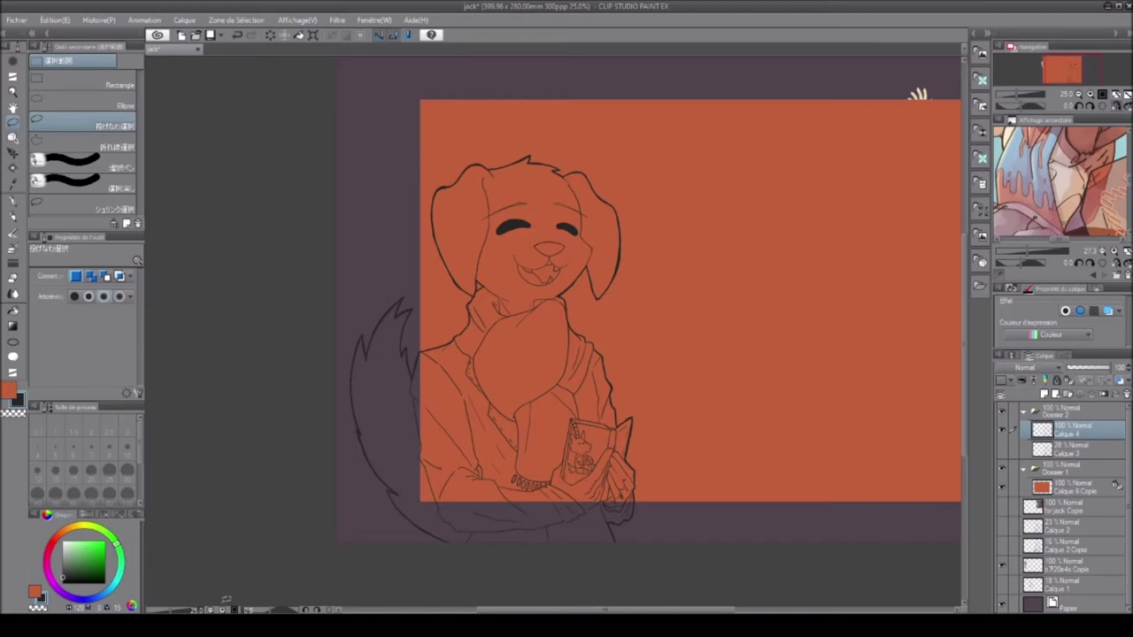
key("g")
left_click_drag(915, 94, 734, 93)
key("h")
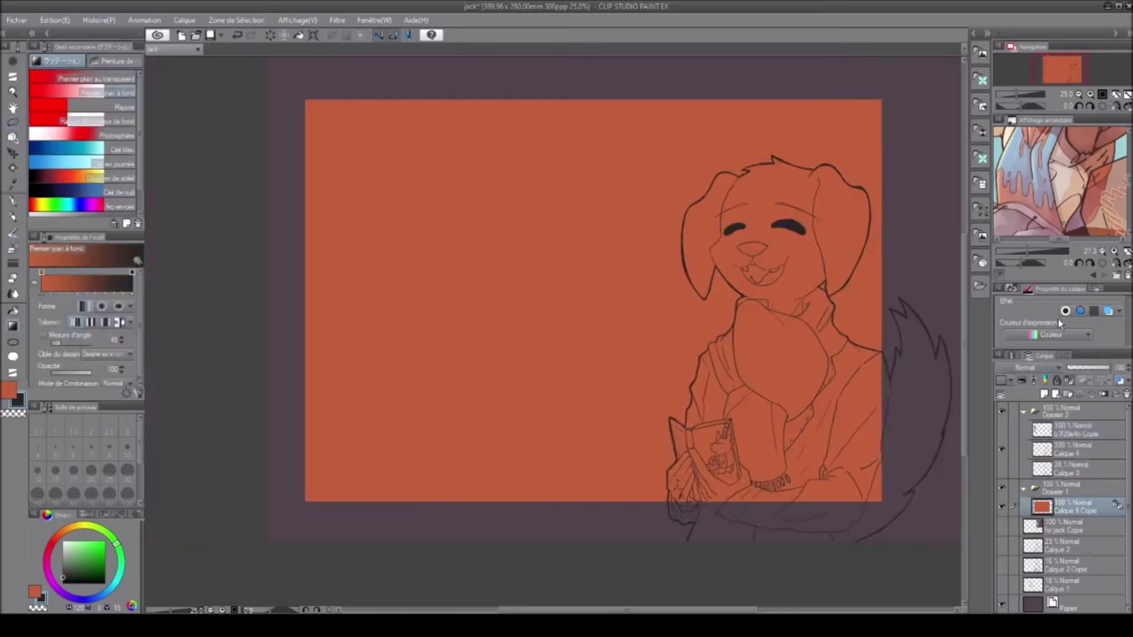
Step: Try a diagonal background gradient from dark purple to salmon on Calque 6 Copie
left_click(88, 553)
left_click(92, 565)
left_click(48, 574)
left_click(82, 567)
left_click_drag(411, 180, 524, 264)
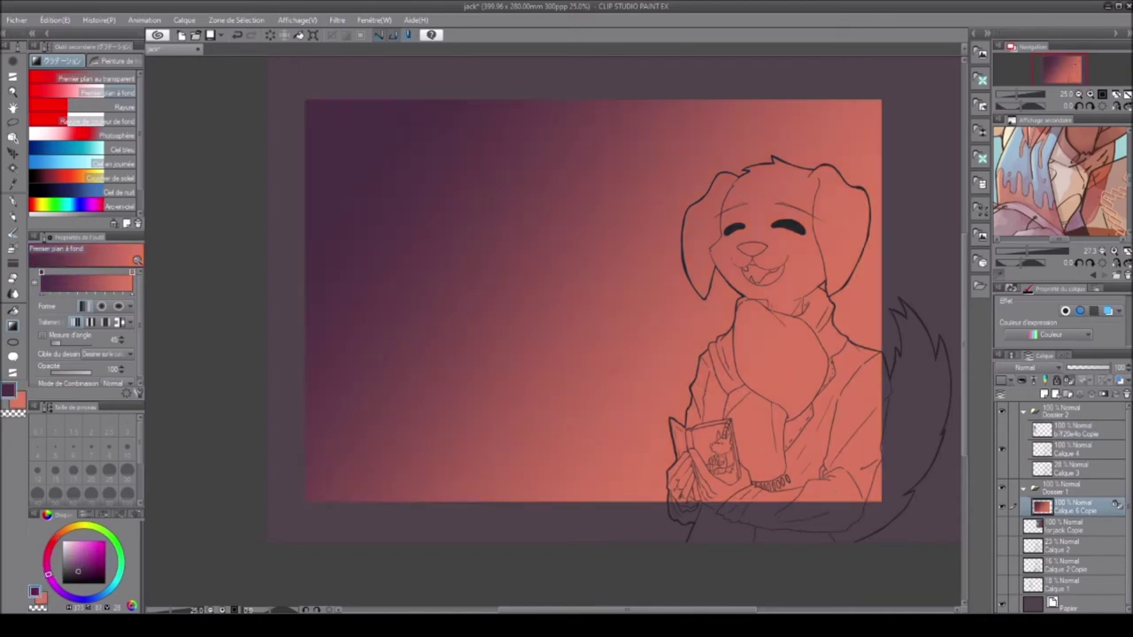
left_click_drag(311, 104, 623, 313)
left_click_drag(248, 64, 835, 460)
Step: Try the diagonal background gradient with a red tone in place of salmon
left_click(56, 539)
left_click_drag(841, 522, 354, 98)
left_click_drag(847, 455, 345, 78)
Step: Fill the background rectangle with the Coucher de soleil gradient, running diagonally from black at the lower corner to pale yellow
left_click(106, 178)
left_click_drag(859, 493, 291, 126)
left_click_drag(885, 493, 386, 168)
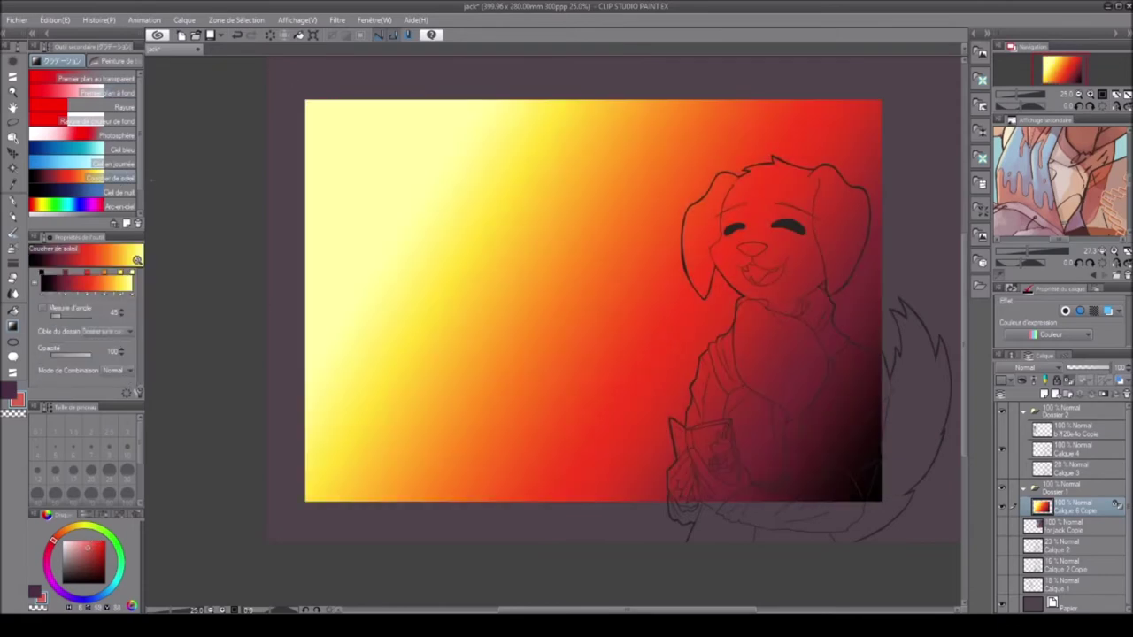
Step: Replace the sunset fill with a diagonal foreground-to-background gradient, dark purple behind the character fading to salmon red at the opposite corner
left_click(111, 92)
left_click_drag(787, 451, 447, 181)
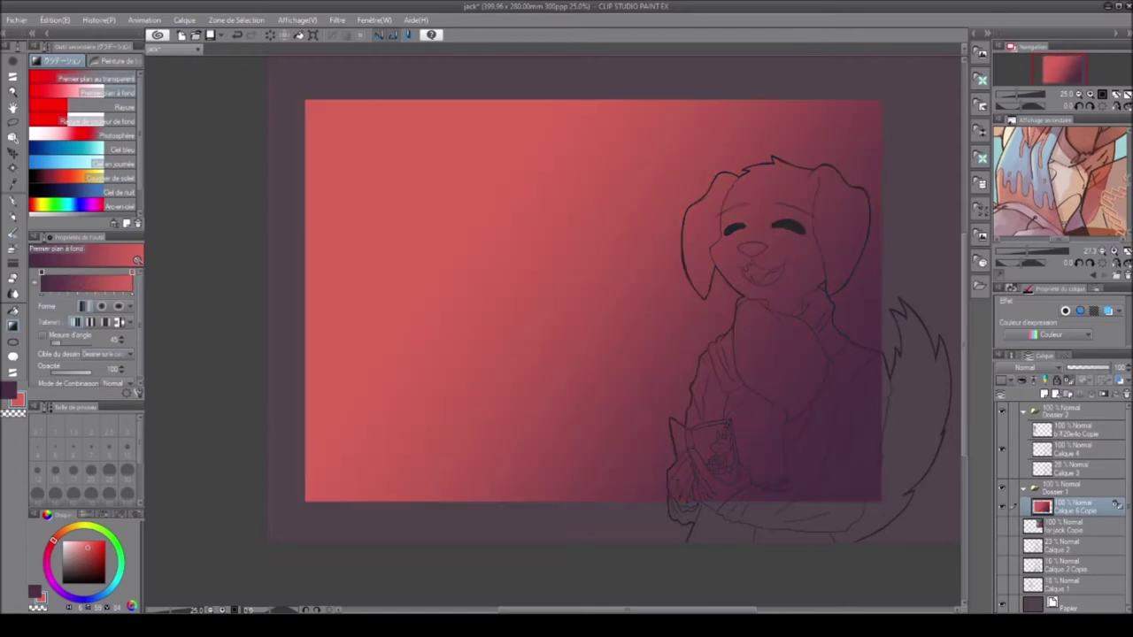
key("h")
left_click_drag(246, 553, 628, 207)
left_click(1116, 106)
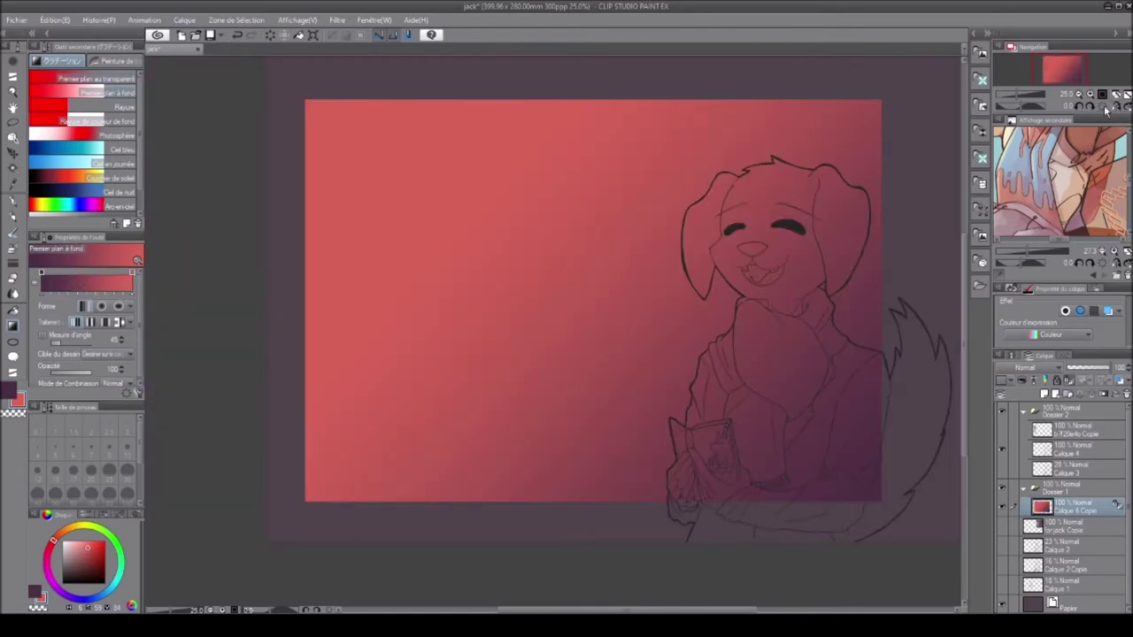
Step: Add a new layer above Calque 6 Copie and ready the pen with a pale pink colour for painting clouds
left_click(1045, 395)
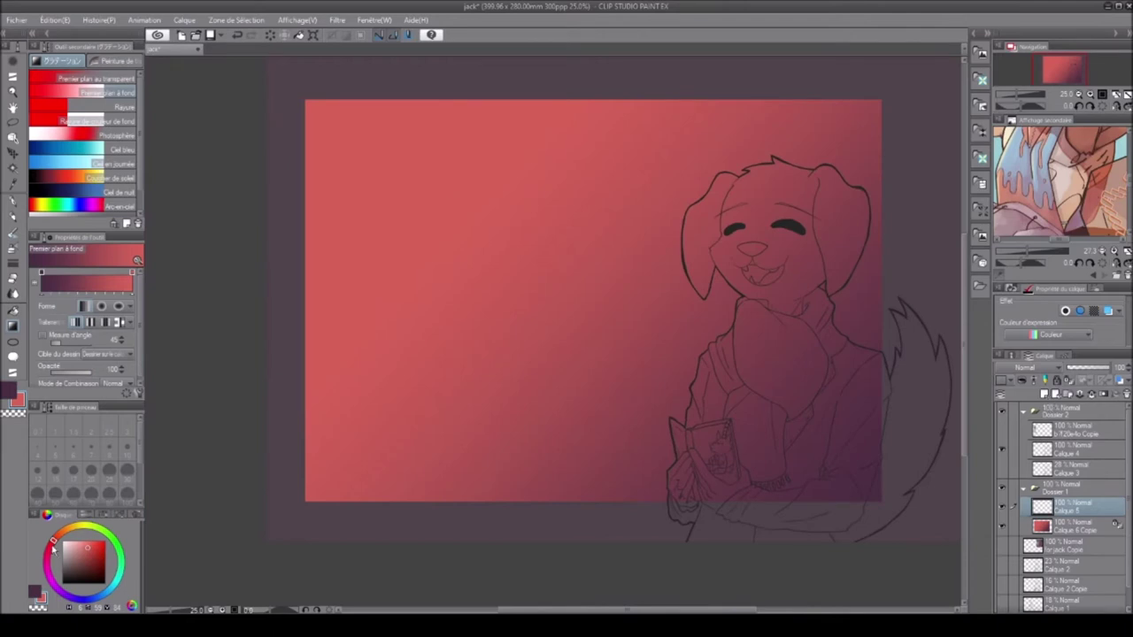
key("p")
left_click_drag(428, 306, 534, 229)
key("ctrl+z")
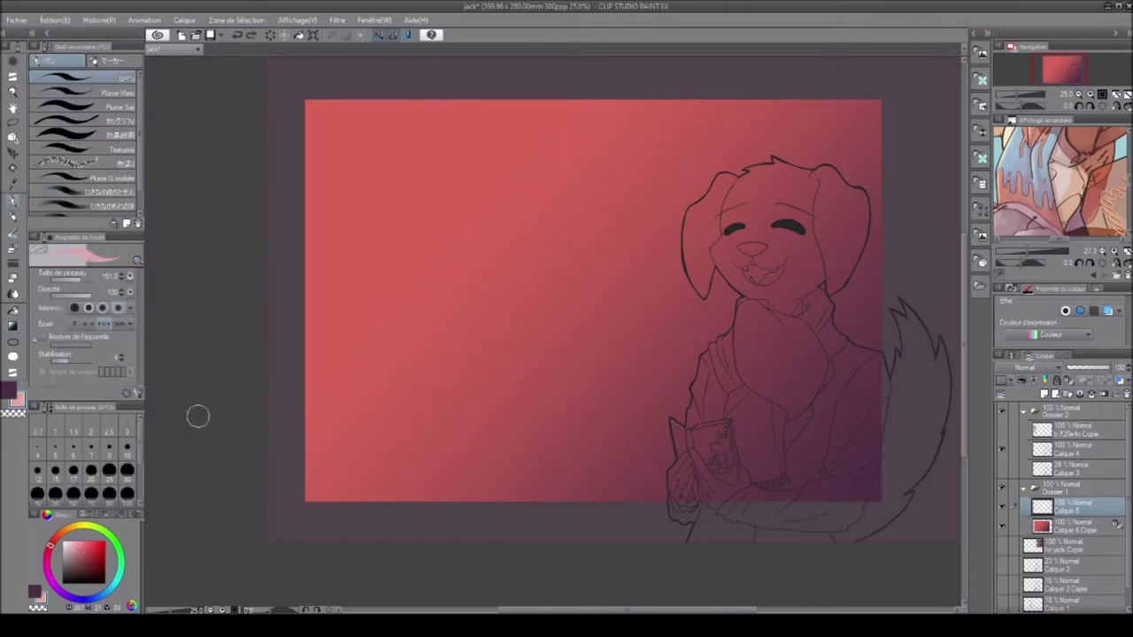
mouse_move(472, 141)
left_mouse_down()
mouse_move(415, 218)
mouse_move(468, 139)
mouse_move(495, 141)
left_mouse_up()
key("ctrl+z")
Step: Try a filled pale pink cloud with a second lobe in the upper-left part of the background, and clear it
mouse_move(383, 281)
left_mouse_down()
mouse_move(440, 171)
mouse_move(393, 292)
left_mouse_up()
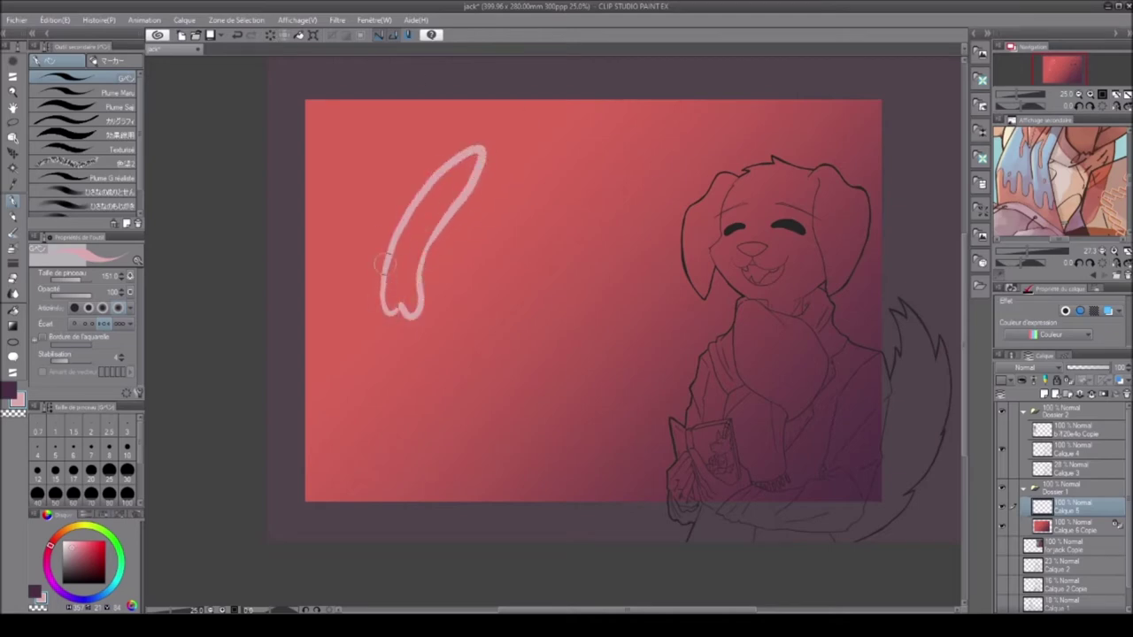
key("g")
left_click(411, 256)
key("p")
mouse_move(409, 202)
left_mouse_down()
mouse_move(467, 152)
mouse_move(456, 151)
left_mouse_up()
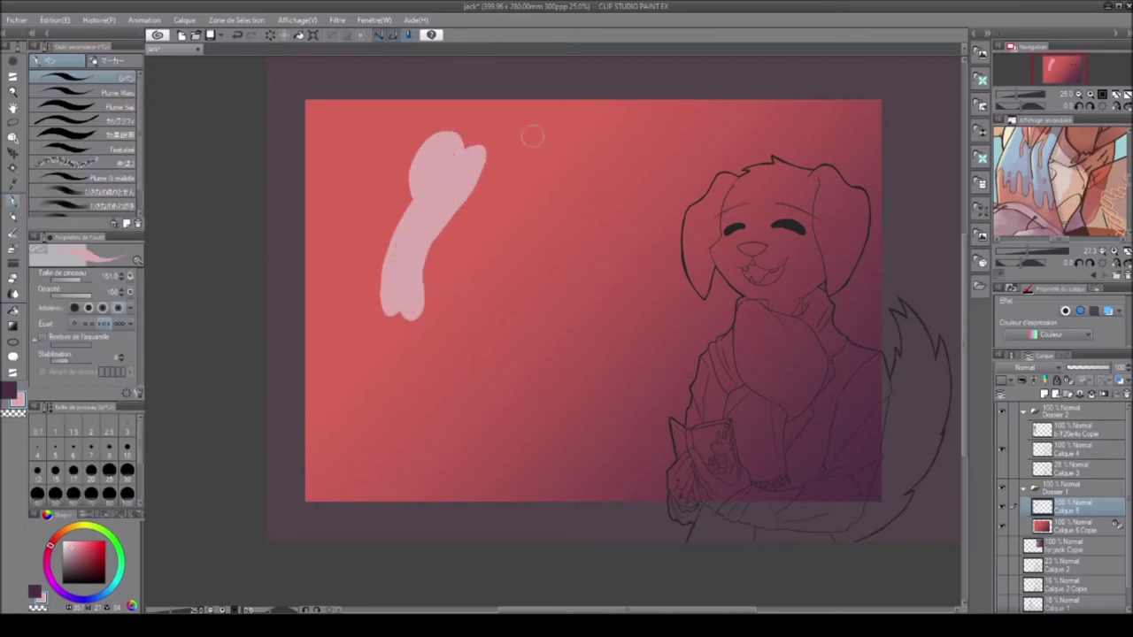
mouse_move(398, 368)
left_mouse_down()
mouse_move(443, 433)
mouse_move(416, 371)
left_mouse_up()
key("Delete")
Step: Try two curved pale pink clouds, one arching at the upper left and one below it, and clear them
mouse_move(392, 292)
left_mouse_down()
mouse_move(524, 146)
mouse_move(419, 282)
left_mouse_up()
mouse_move(524, 146)
left_mouse_down()
mouse_move(485, 232)
mouse_move(438, 252)
left_mouse_up()
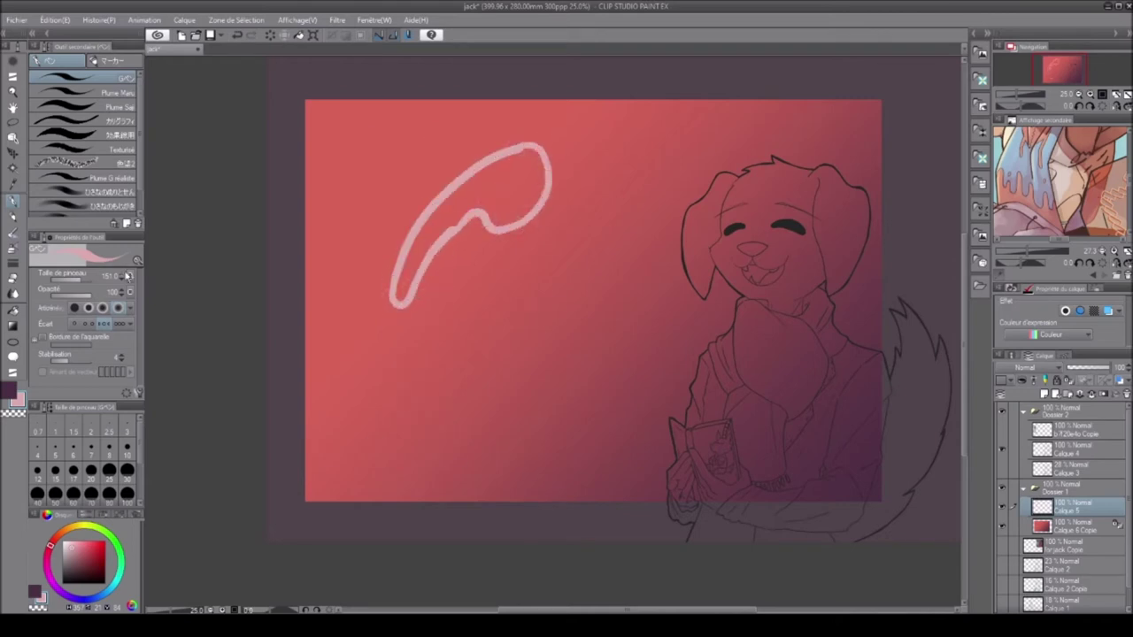
key("g")
left_click(469, 212)
key("p")
mouse_move(387, 318)
left_mouse_down()
mouse_move(438, 453)
mouse_move(388, 336)
mouse_move(447, 456)
left_mouse_up()
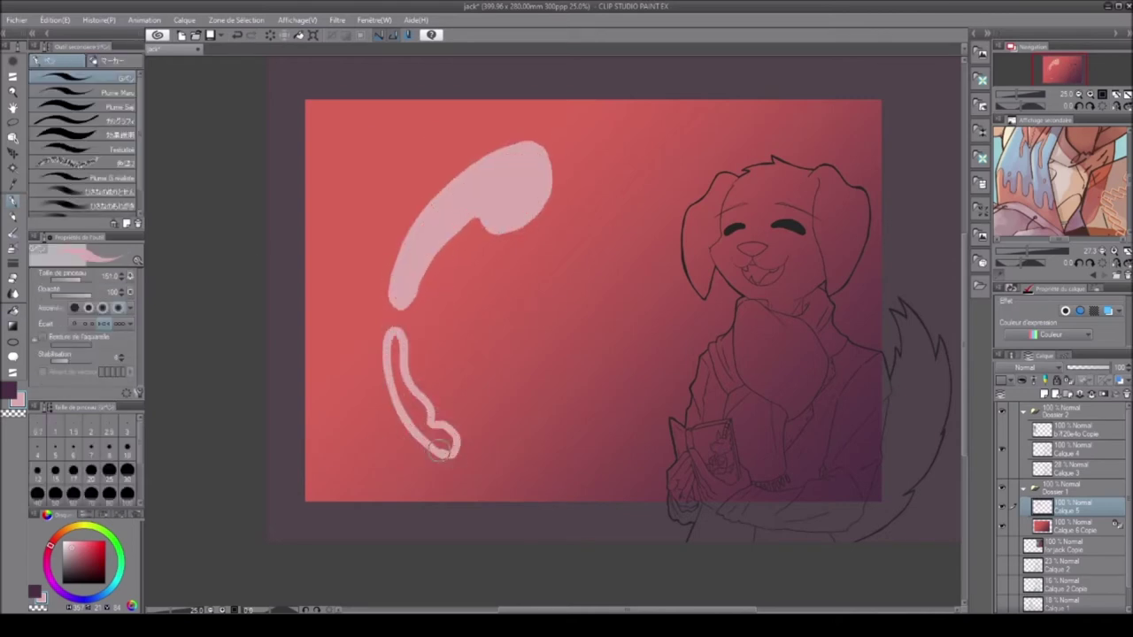
key("g")
left_click(420, 398)
key("Delete")
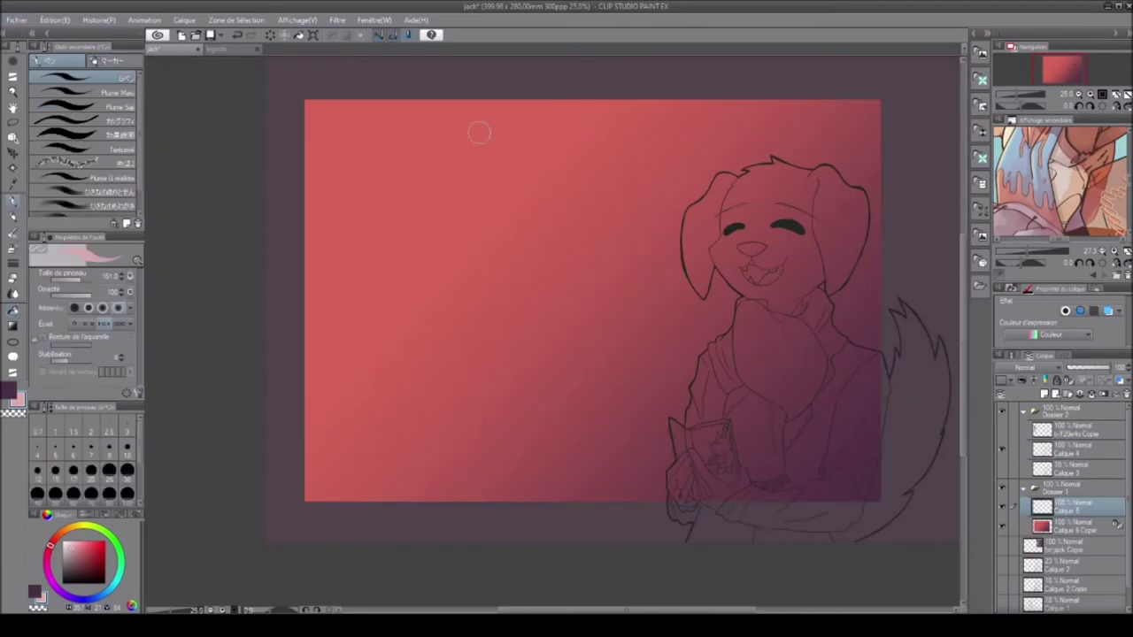
left_click_drag(523, 132, 384, 346)
key("ctrl+z")
left_click_drag(509, 126, 392, 257)
key("ctrl+z")
left_click_drag(533, 160, 372, 317)
key("ctrl+z")
Step: Outline and fill two large curved pale pink clouds on Calque 5, one arching across the upper left and one below it
mouse_move(536, 126)
left_mouse_down()
mouse_move(466, 152)
mouse_move(363, 284)
left_mouse_up()
mouse_move(376, 240)
left_mouse_down()
mouse_move(394, 279)
mouse_move(553, 133)
left_mouse_up()
key("g")
left_click(460, 186)
key("p")
left_click_drag(432, 266, 425, 363)
mouse_move(426, 310)
left_mouse_down()
mouse_move(443, 324)
mouse_move(464, 434)
mouse_move(438, 478)
left_mouse_up()
key("g")
left_click(460, 403)
Step: Draw a long narrow pale pink cloud along the upper edge, adjust it with a lasso transform and fill it
key("p")
key("minus")
key("minus")
key("minus")
mouse_move(536, 77)
left_mouse_down()
mouse_move(478, 108)
mouse_move(440, 194)
left_mouse_up()
key("g")
left_click_drag(541, 71, 453, 226)
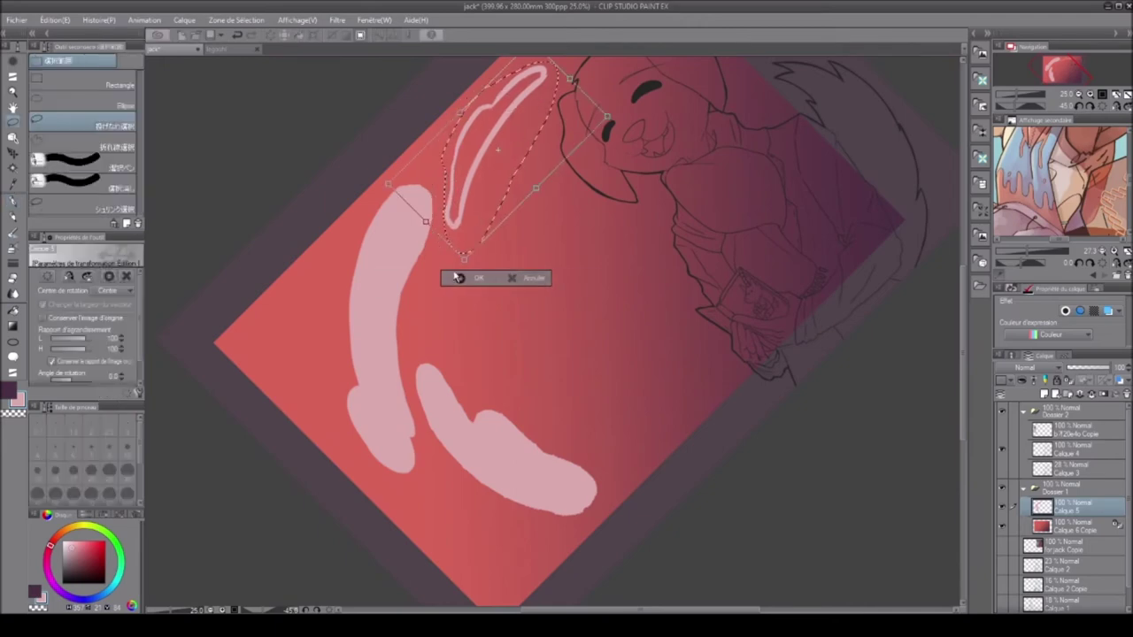
left_click(490, 152)
Step: Draw and fill a small curved pale pink cloud near the lower edge, beside the large lower cloud
key("p")
key("asciicircum")
key("asciicircum")
key("asciicircum")
mouse_move(556, 471)
left_mouse_down()
mouse_move(513, 452)
mouse_move(537, 480)
mouse_move(498, 437)
mouse_move(513, 461)
mouse_move(556, 475)
left_mouse_up()
key("g")
left_click(533, 453)
left_click(241, 36)
Step: Scatter small pale pink cloud dabs and streaks along the left side of the background, around the large clouds
key("p")
left_click_drag(337, 344, 337, 357)
mouse_move(362, 370)
left_mouse_down()
mouse_move(350, 426)
mouse_move(383, 481)
left_mouse_up()
mouse_move(412, 141)
left_mouse_down()
mouse_move(450, 115)
mouse_move(416, 134)
left_mouse_up()
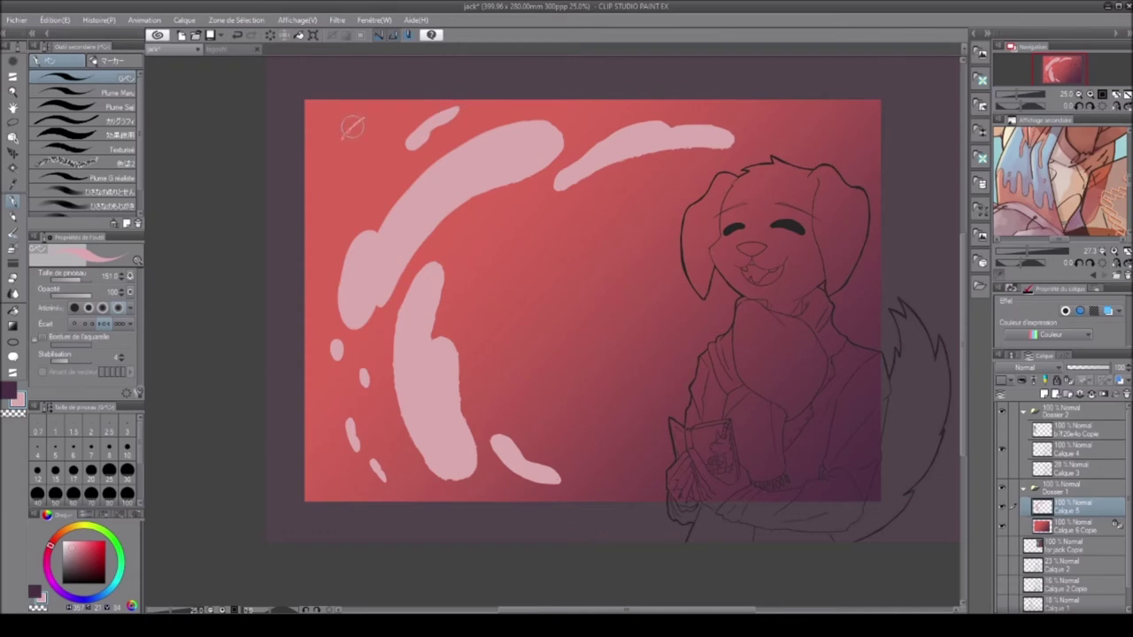
left_click_drag(357, 169, 328, 219)
left_click_drag(314, 288, 311, 336)
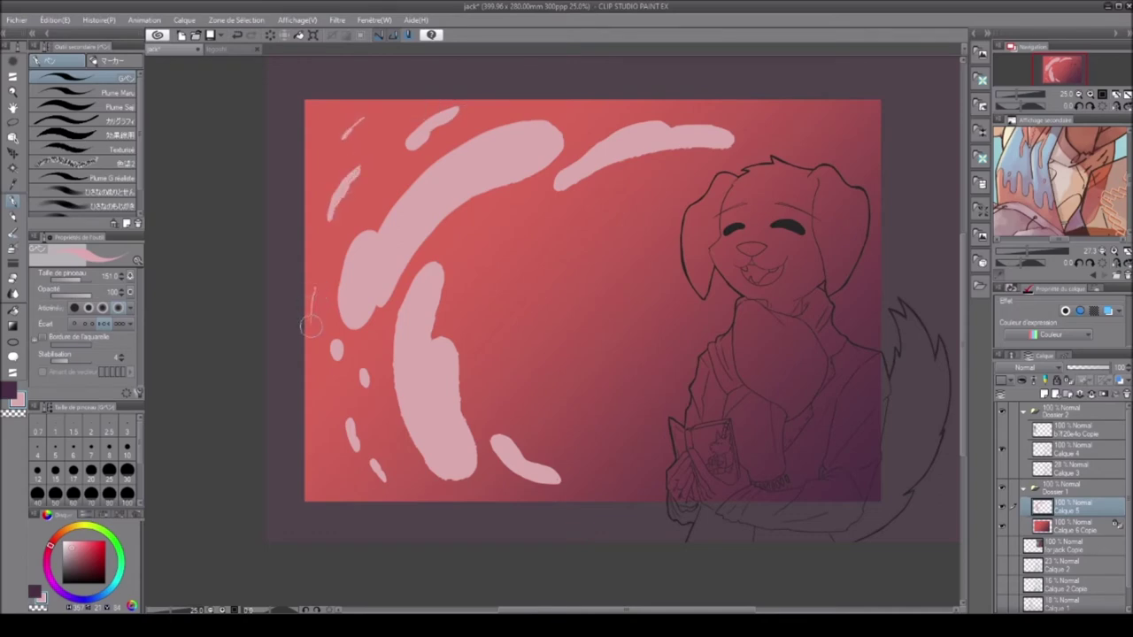
left_click_drag(435, 485, 445, 497)
Step: Add pale pink streaks in the upper-right corner, across the character's far ear, and along the lower edge of the rectangle
left_click(1119, 106)
mouse_move(335, 158)
left_mouse_down()
mouse_move(256, 266)
mouse_move(235, 338)
left_mouse_up()
left_click(237, 36)
left_click(307, 610)
left_click(326, 611)
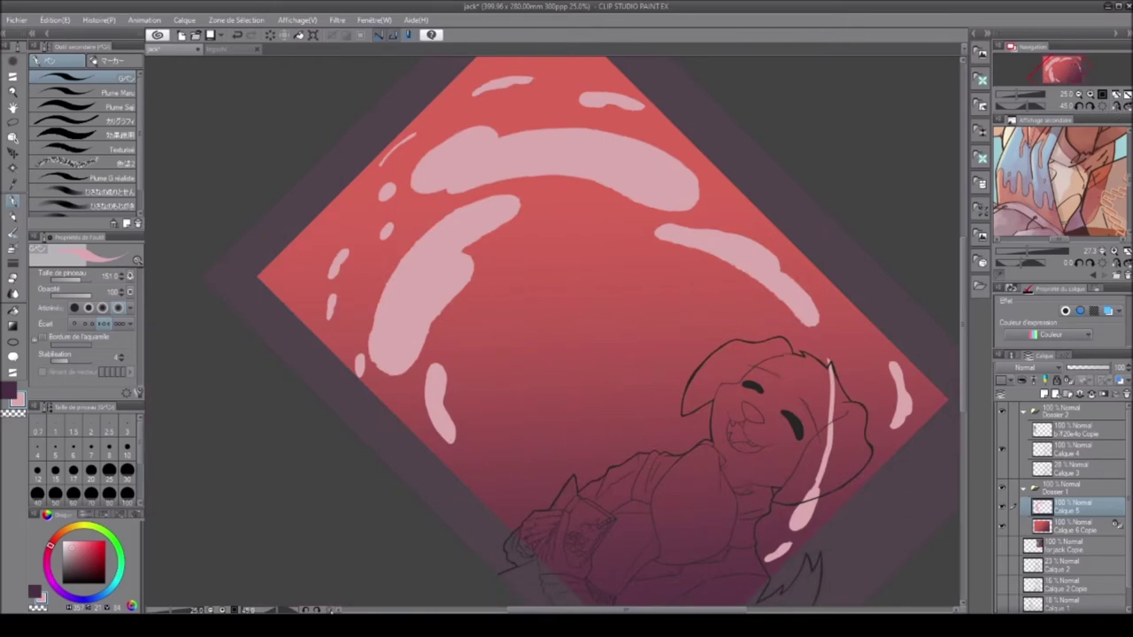
left_click(238, 36)
left_click_drag(634, 500, 561, 501)
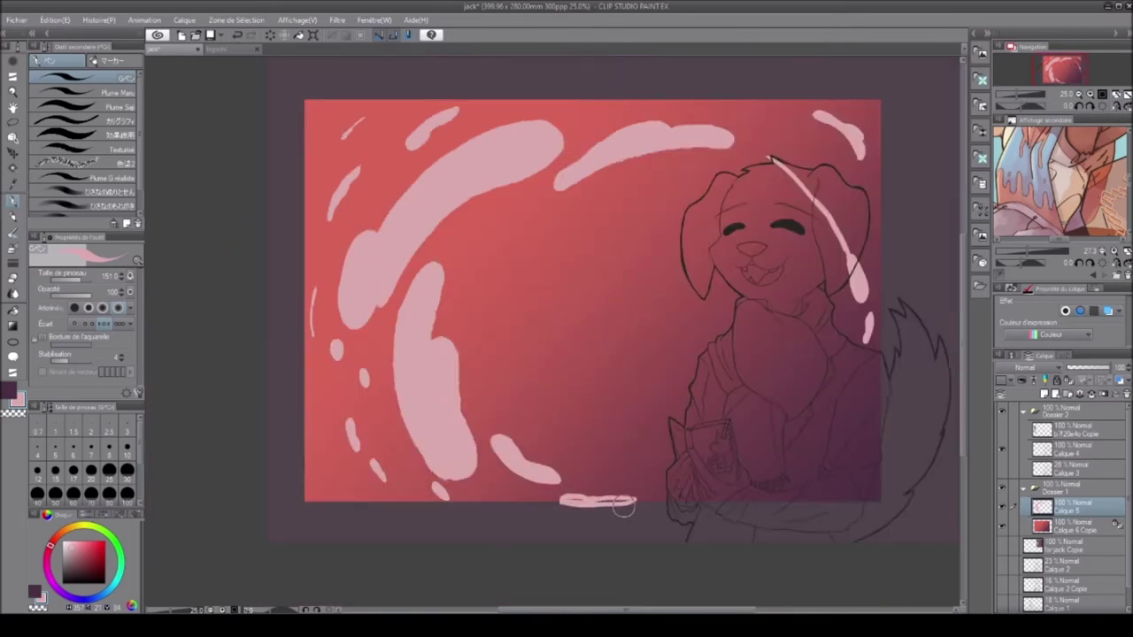
Step: Dot small pale pink cloud dabs across the middle of the background and around the character's head, neck and book
mouse_move(514, 311)
left_mouse_down()
mouse_move(522, 373)
mouse_move(488, 380)
left_mouse_up()
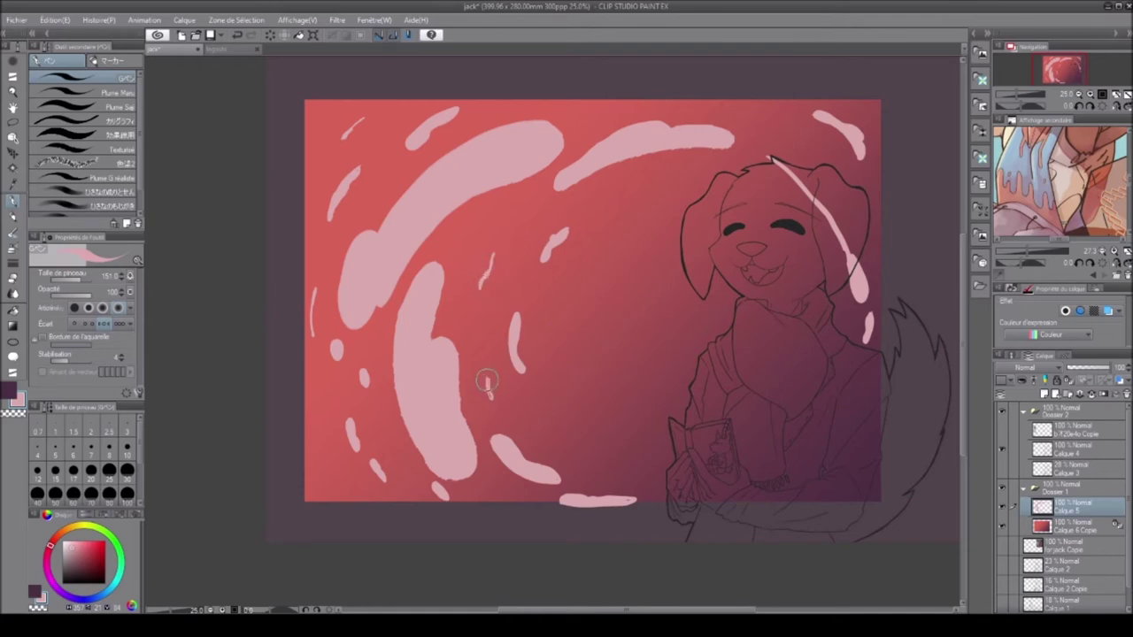
left_click_drag(580, 210, 577, 213)
left_click_drag(529, 392, 539, 406)
left_click(567, 400)
left_click(317, 474)
left_click_drag(767, 155, 783, 162)
left_click_drag(688, 418, 646, 436)
left_click_drag(720, 305, 724, 282)
left_click_drag(634, 285, 651, 285)
left_click_drag(590, 340, 586, 324)
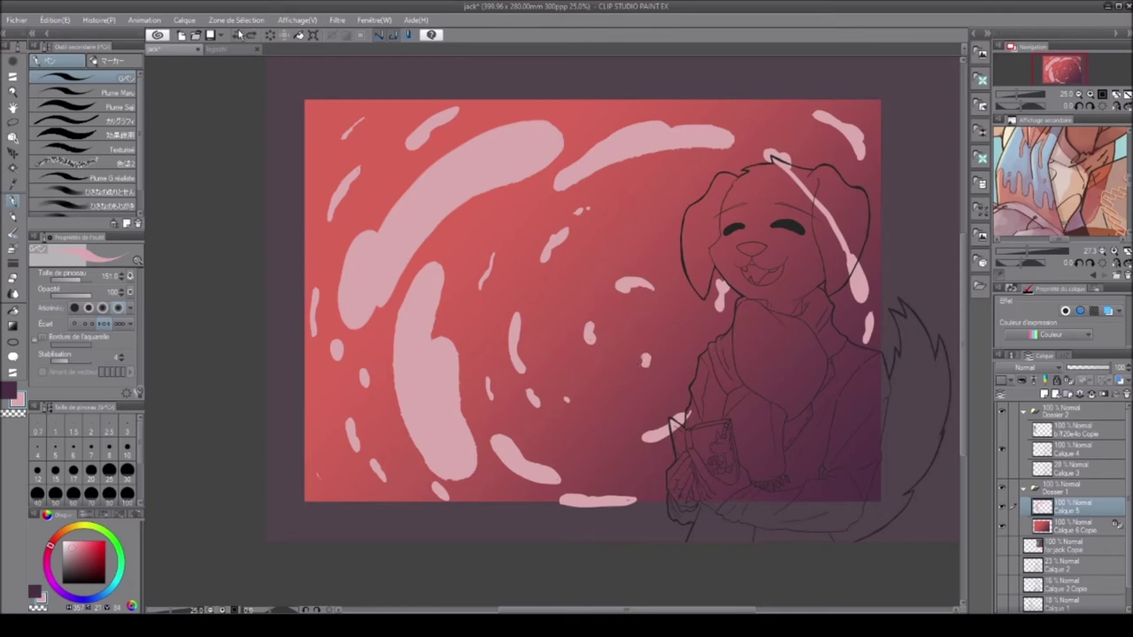
Step: Erase the part of the pale pink streak that crosses the character's head and ear
key("e")
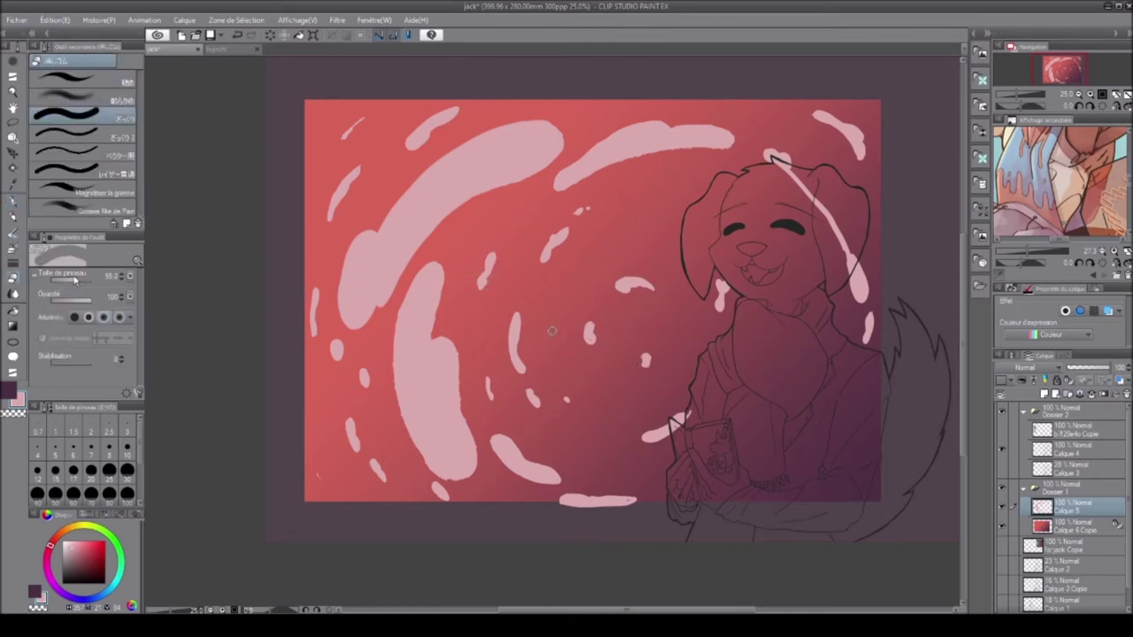
left_click_drag(805, 185, 849, 266)
key("h")
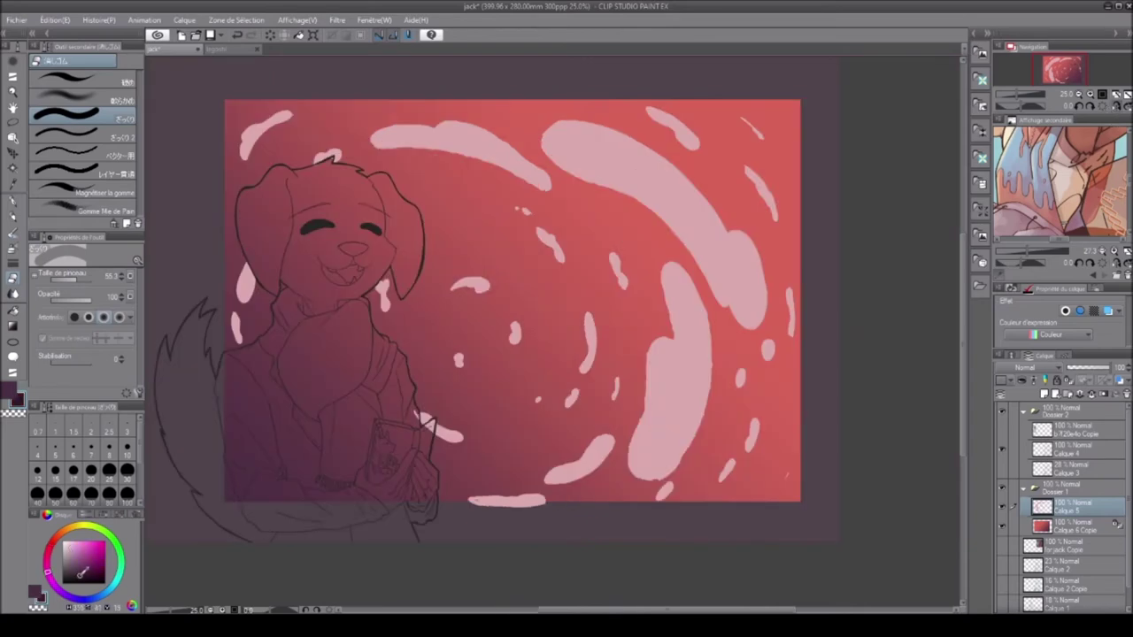
Step: Brush dark tones on Calque 6 Copie around the character's lower corner, sampling purple and red from the background
key("b")
key("alt+bracketleft")
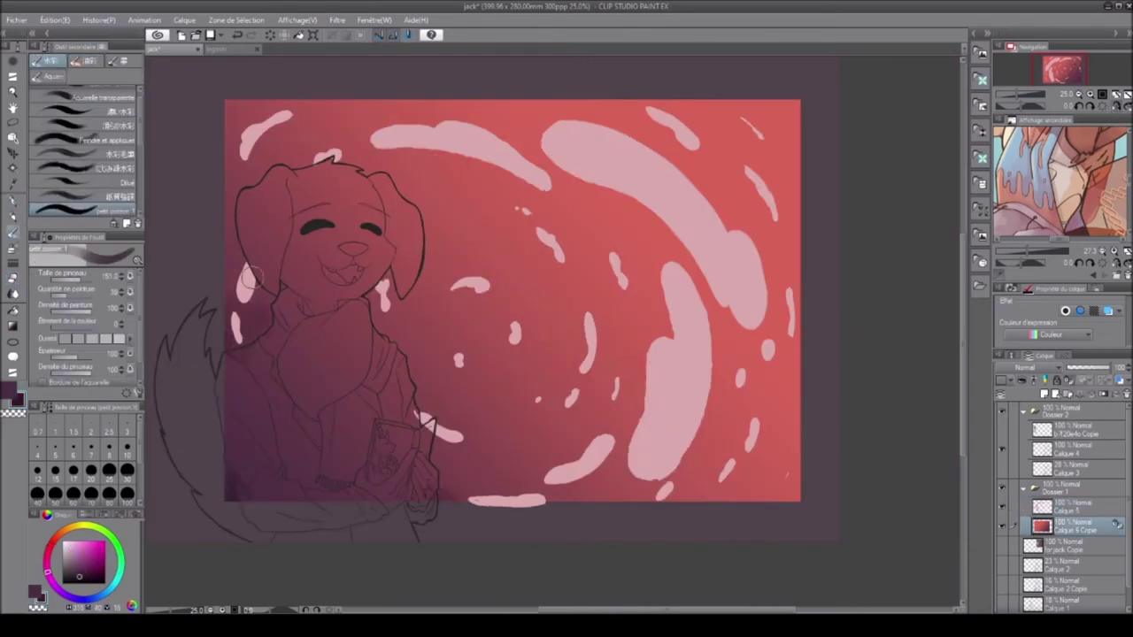
left_click(518, 520, "alt")
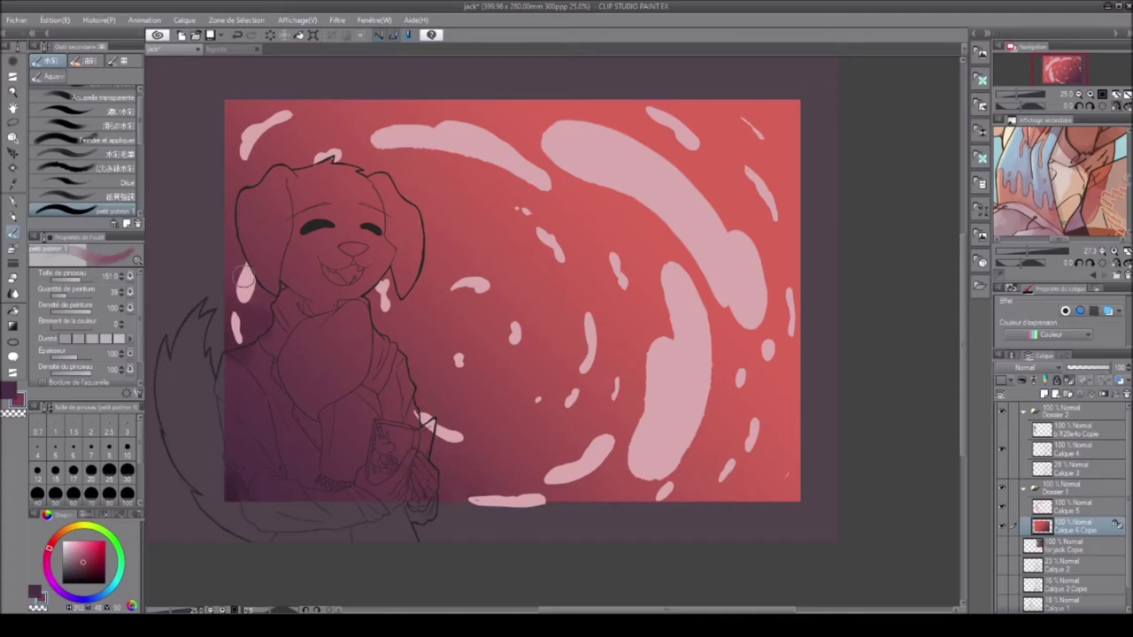
left_click(251, 326, "alt")
Step: Brush lighter salmon tones into the corner opposite the character and blend the gradient with sampled reds
key("h")
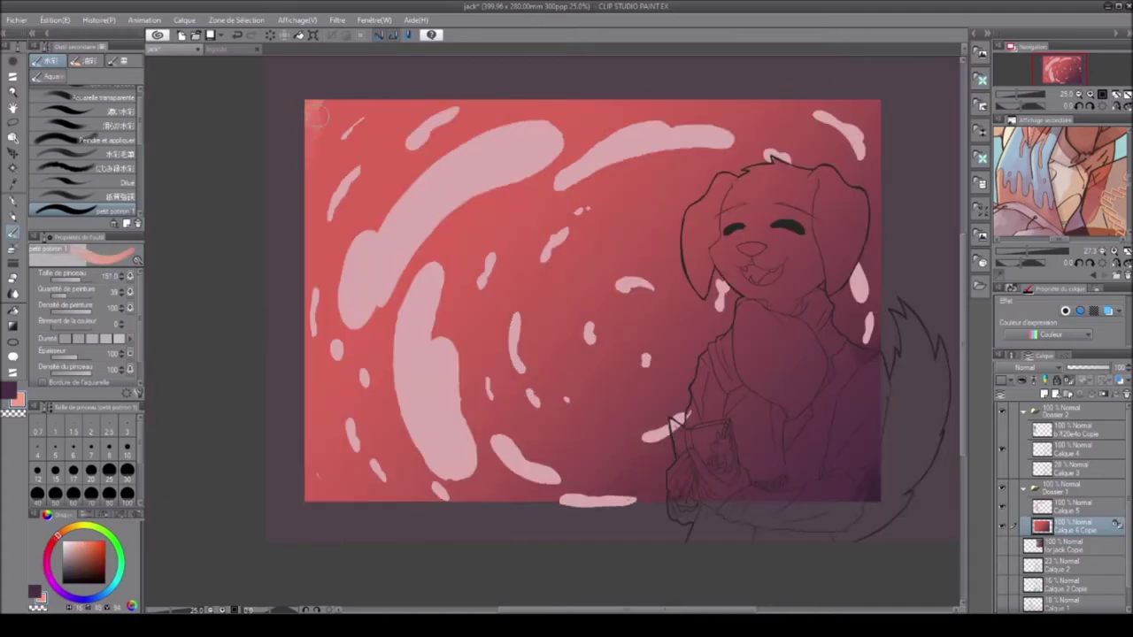
mouse_move(228, 136)
left_mouse_down()
mouse_move(372, 133)
mouse_move(389, 177)
mouse_move(334, 233)
left_mouse_up()
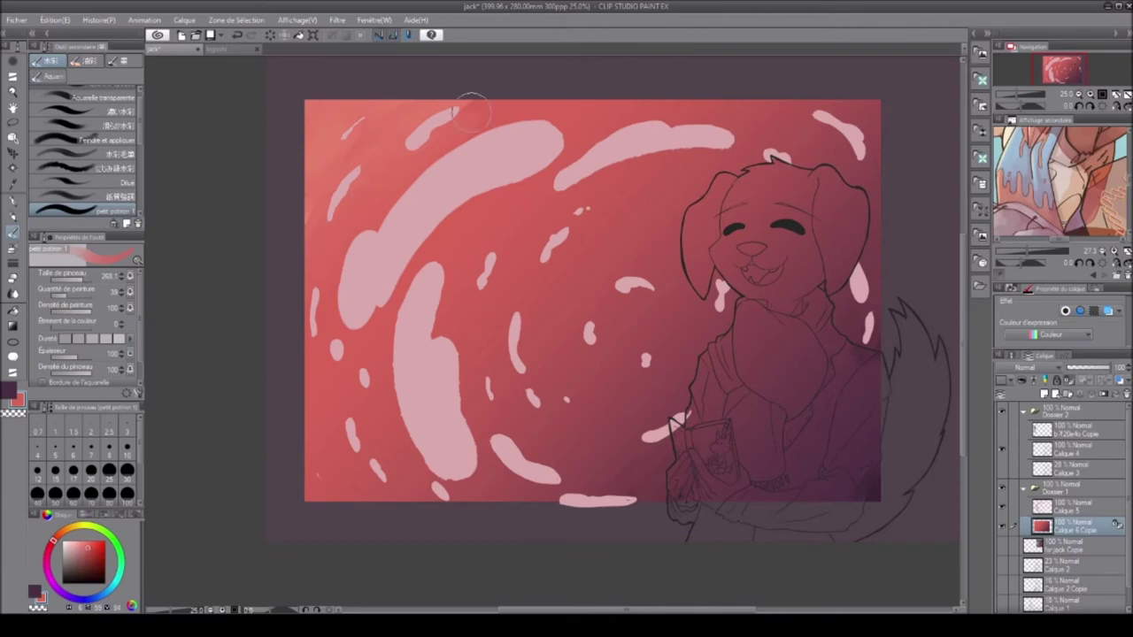
left_click(936, 443, "alt")
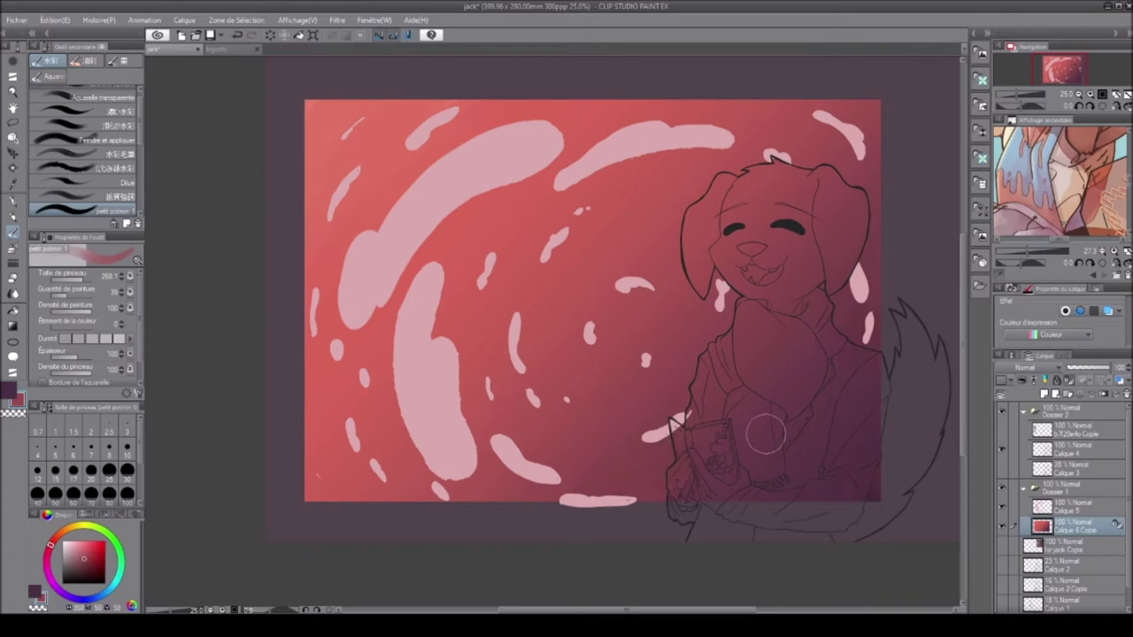
key("h")
left_click_drag(523, 327, 481, 215)
key("ctrl+0")
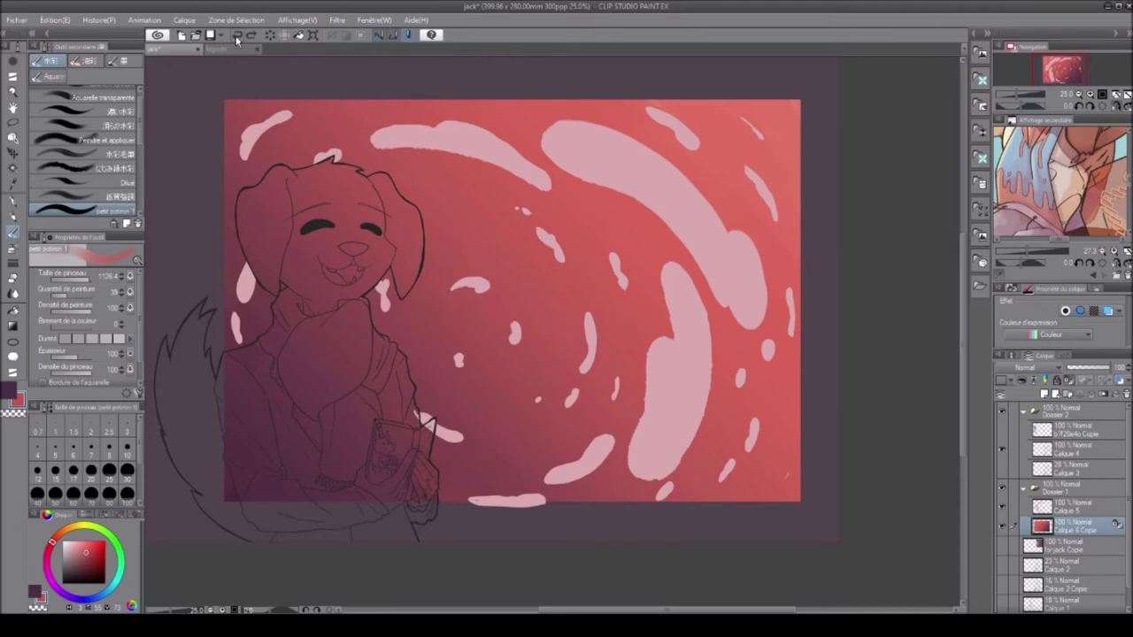
Step: Add a new layer clipped to the Calque 5 clouds and cover the cloud shapes with dark purple
key("ctrl+shift+n")
left_click_drag(460, 495, 211, 332)
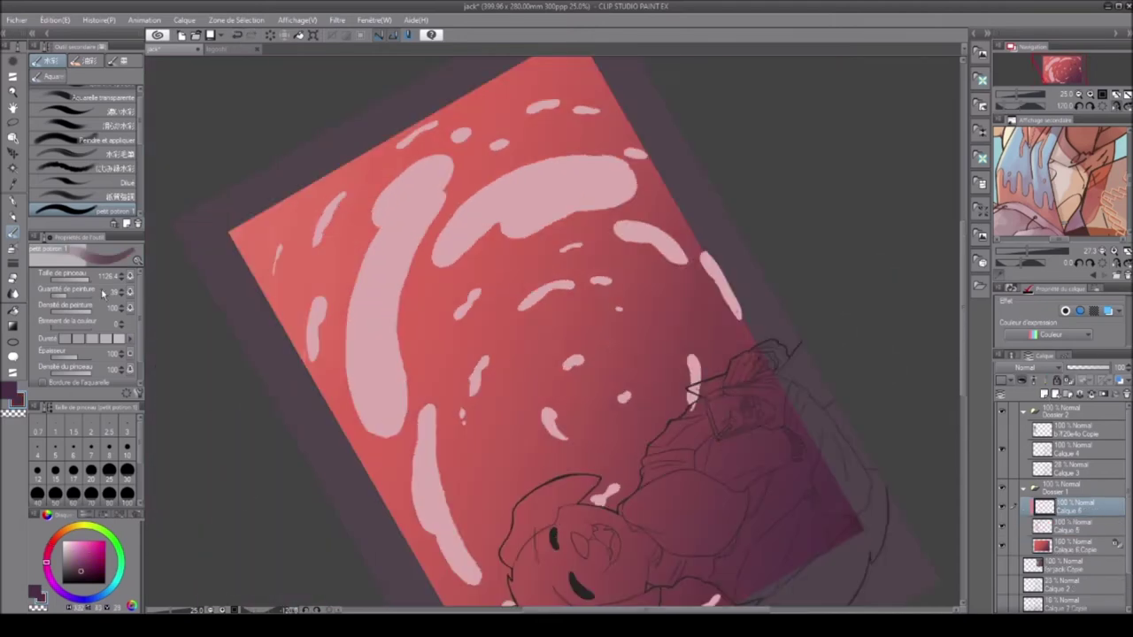
scroll(211, 332, "up", 1)
mouse_move(323, 451)
left_mouse_down()
mouse_move(329, 324)
mouse_move(405, 165)
mouse_move(544, 363)
mouse_move(442, 301)
mouse_move(434, 372)
mouse_move(683, 392)
left_mouse_up()
Step: Paint pale pink light over the two large clouds on Calque 6, leaving purple shadows along their inner edges
mouse_move(312, 509)
left_mouse_down()
mouse_move(296, 354)
mouse_move(393, 155)
mouse_move(323, 283)
mouse_move(301, 504)
mouse_move(403, 164)
mouse_move(323, 491)
mouse_move(301, 416)
left_mouse_up()
mouse_move(483, 191)
left_mouse_down()
mouse_move(421, 257)
mouse_move(404, 254)
mouse_move(385, 367)
left_mouse_up()
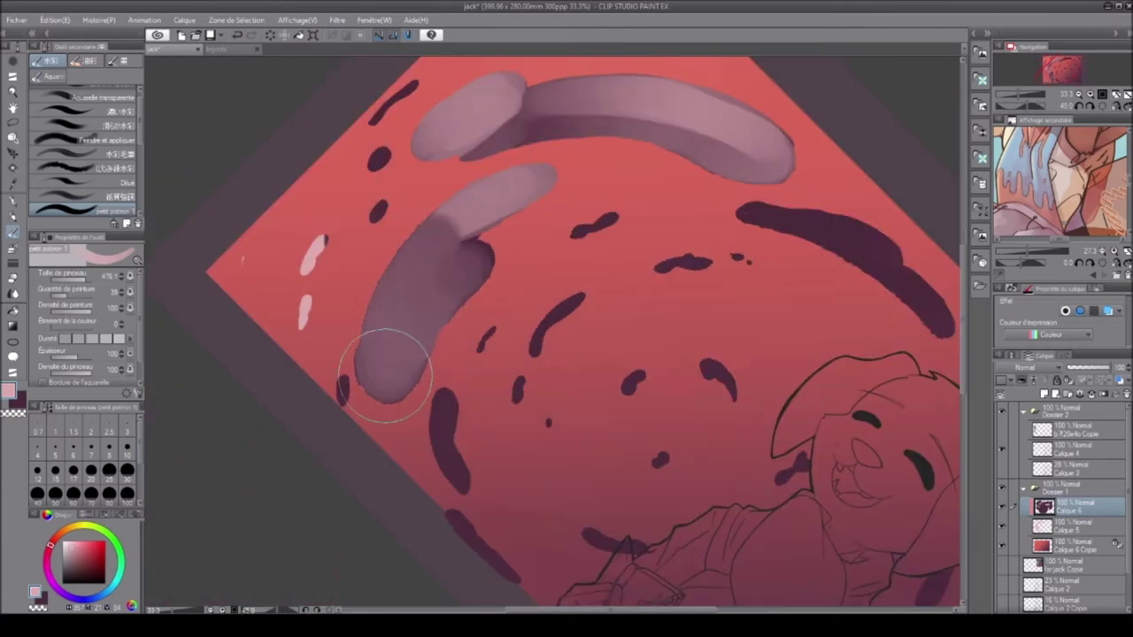
mouse_move(402, 265)
left_mouse_down()
mouse_move(405, 240)
mouse_move(381, 372)
mouse_move(447, 292)
mouse_move(398, 372)
mouse_move(531, 172)
mouse_move(380, 380)
mouse_move(398, 394)
left_mouse_up()
mouse_move(450, 314)
left_mouse_down()
mouse_move(451, 225)
mouse_move(575, 162)
left_mouse_up()
mouse_move(379, 186)
left_mouse_down()
mouse_move(832, 326)
mouse_move(796, 372)
left_mouse_up()
left_click_drag(283, 442, 336, 257)
mouse_move(319, 309)
left_mouse_down()
mouse_move(352, 202)
mouse_move(324, 299)
mouse_move(373, 263)
mouse_move(284, 422)
mouse_move(283, 469)
left_mouse_up()
mouse_move(339, 261)
left_mouse_down()
mouse_move(348, 304)
mouse_move(303, 377)
mouse_move(324, 413)
mouse_move(320, 446)
mouse_move(342, 413)
mouse_move(393, 251)
mouse_move(390, 209)
mouse_move(452, 181)
mouse_move(438, 170)
mouse_move(280, 338)
mouse_move(267, 469)
mouse_move(355, 247)
mouse_move(289, 430)
mouse_move(301, 399)
mouse_move(345, 431)
mouse_move(348, 399)
left_mouse_up()
key("ctrl+minus")
left_click(325, 610)
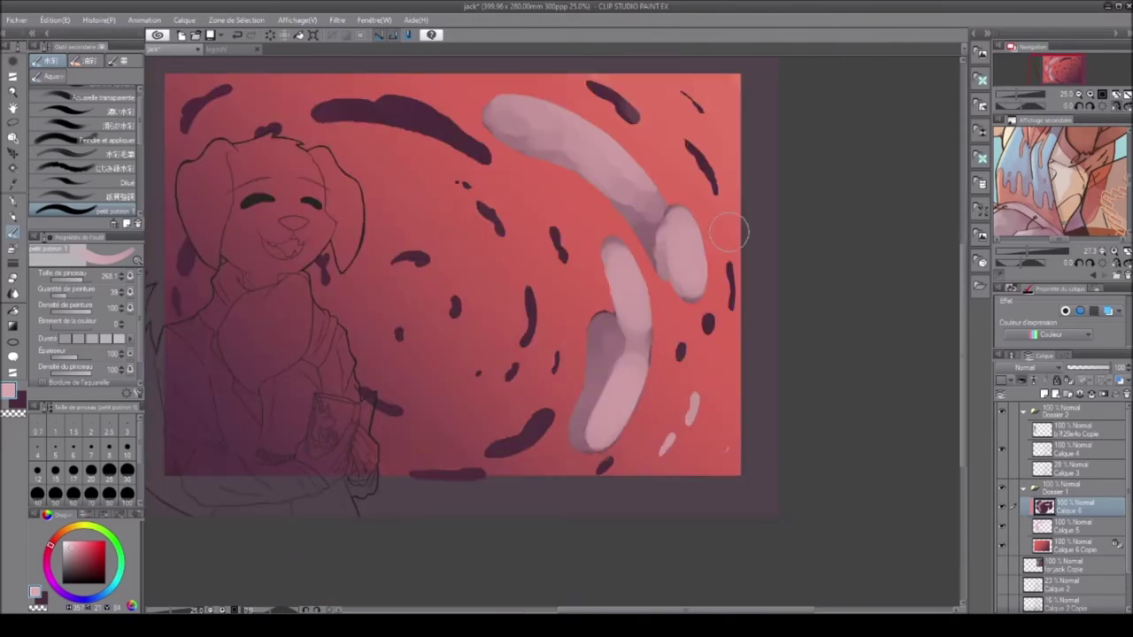
Step: Refine the puffy highlights and shadows on the two large clouds with a smaller pale pink brush
mouse_move(609, 332)
left_mouse_down()
mouse_move(581, 439)
mouse_move(627, 388)
mouse_move(626, 367)
mouse_move(603, 421)
mouse_move(614, 300)
mouse_move(604, 264)
mouse_move(637, 292)
mouse_move(650, 348)
mouse_move(634, 276)
mouse_move(613, 249)
mouse_move(680, 216)
mouse_move(650, 363)
mouse_move(651, 311)
mouse_move(650, 351)
mouse_move(635, 276)
mouse_move(630, 350)
left_mouse_up()
key("-")
left_click(310, 609)
left_click_drag(459, 351, 470, 300)
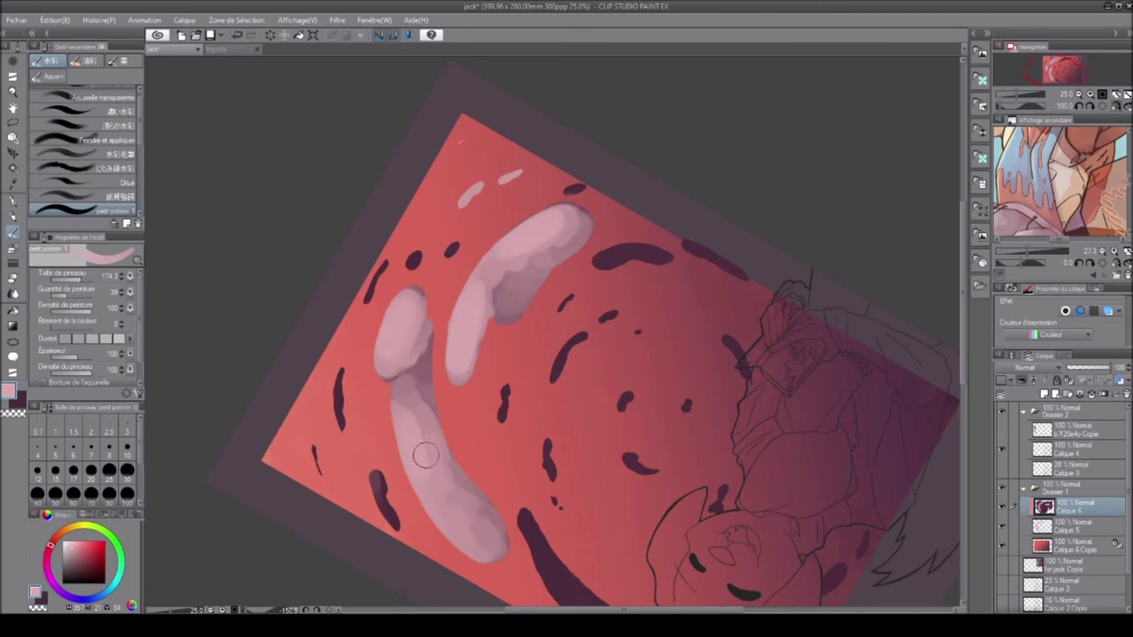
scroll(965, 382, "down", 2)
left_click(320, 609)
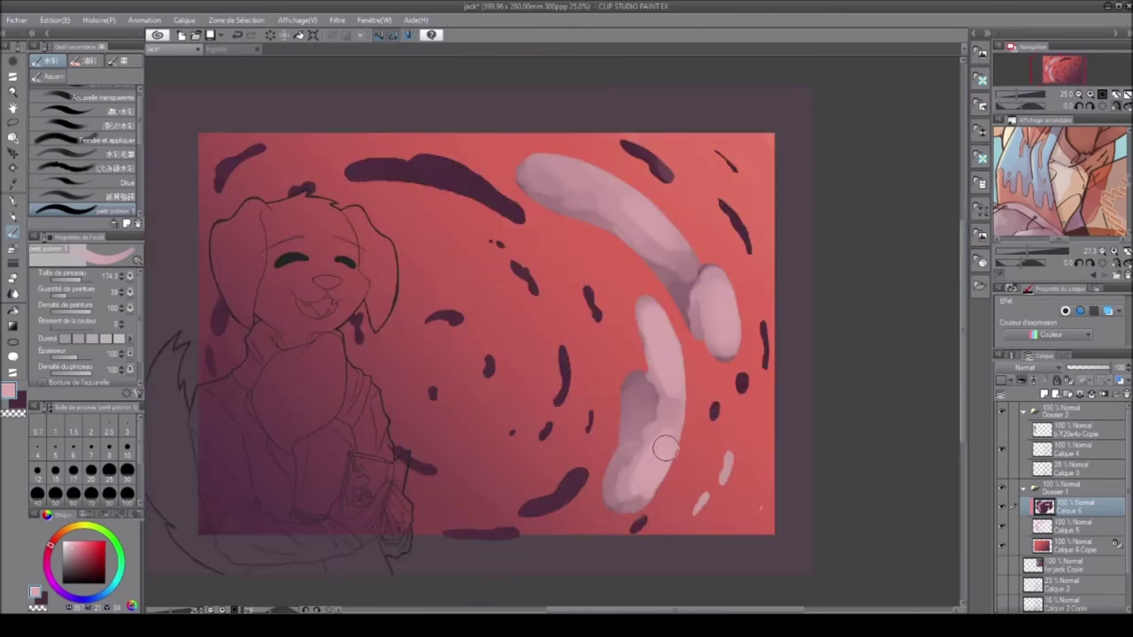
Step: Lighten the small clouds around the outer side of the two large clouds with pale pink strokes
mouse_move(590, 292)
left_mouse_down()
mouse_move(596, 319)
mouse_move(558, 400)
left_mouse_up()
left_click_drag(625, 142, 743, 225)
mouse_move(763, 323)
left_mouse_down()
mouse_move(750, 409)
mouse_move(750, 382)
mouse_move(714, 419)
left_mouse_up()
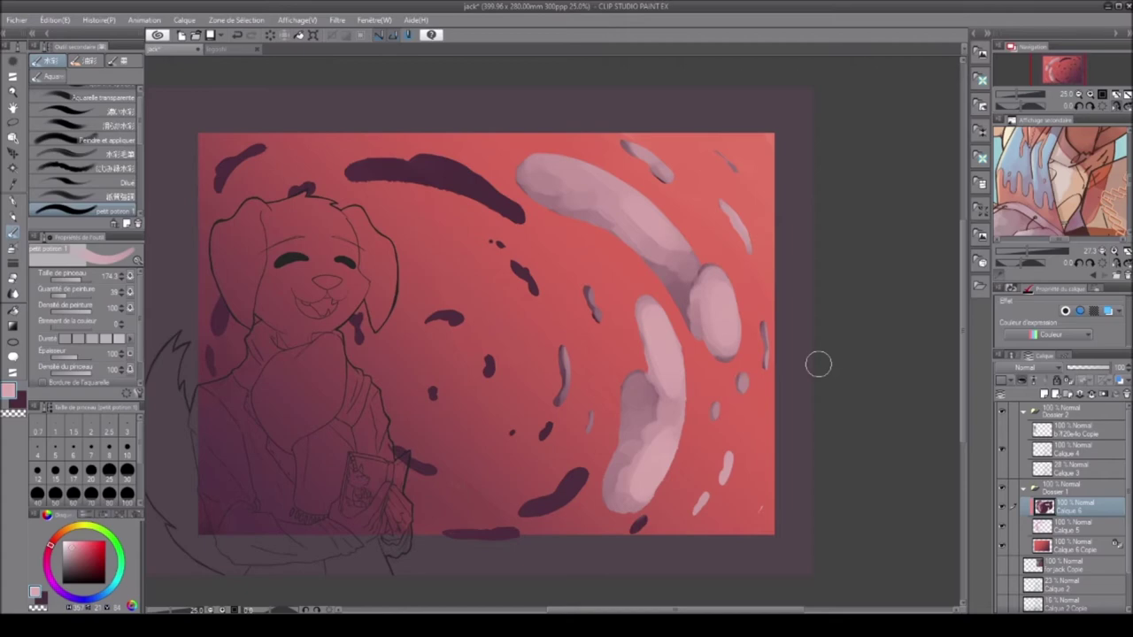
left_click(1101, 105)
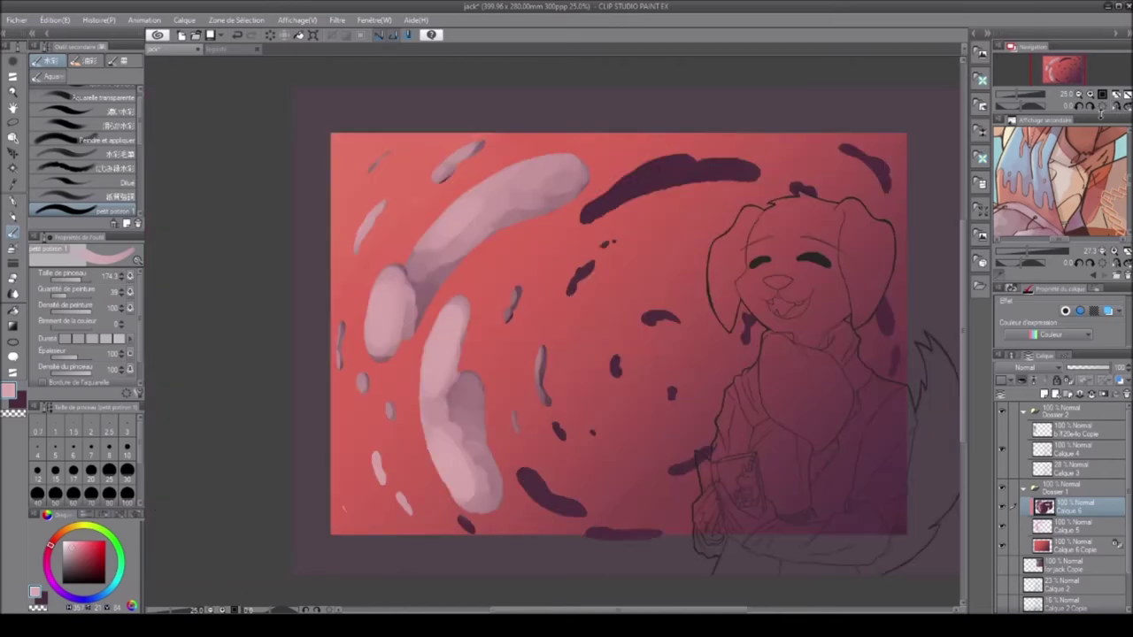
Step: Paint pale pink light on the lower curved cloud, the small central dabs and the long upper cloud
left_click_drag(567, 516, 531, 482)
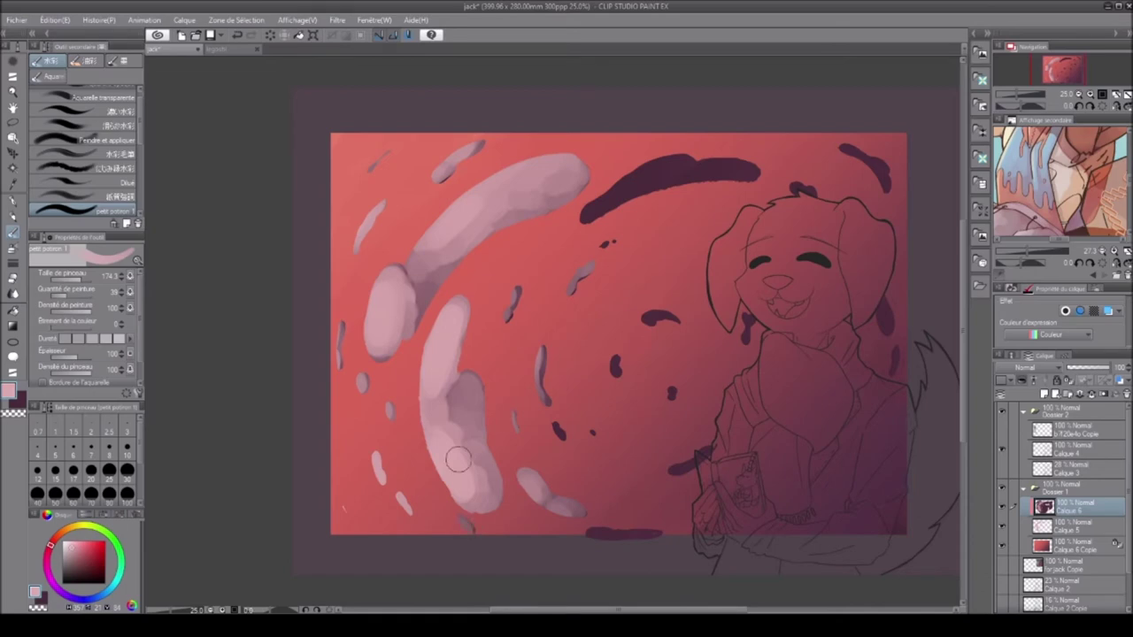
left_click_drag(554, 425, 563, 438)
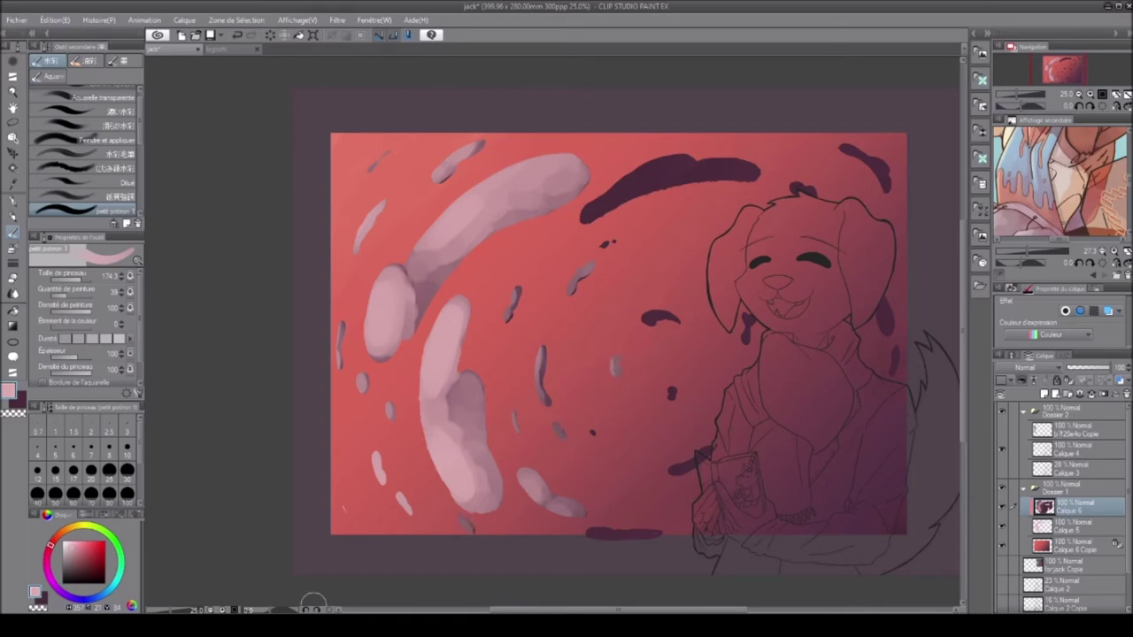
mouse_move(495, 80)
left_mouse_down()
mouse_move(461, 163)
mouse_move(468, 247)
mouse_move(488, 115)
mouse_move(511, 80)
mouse_move(469, 175)
mouse_move(495, 71)
left_mouse_up()
key("ctrl+0")
left_click_drag(647, 320, 672, 317)
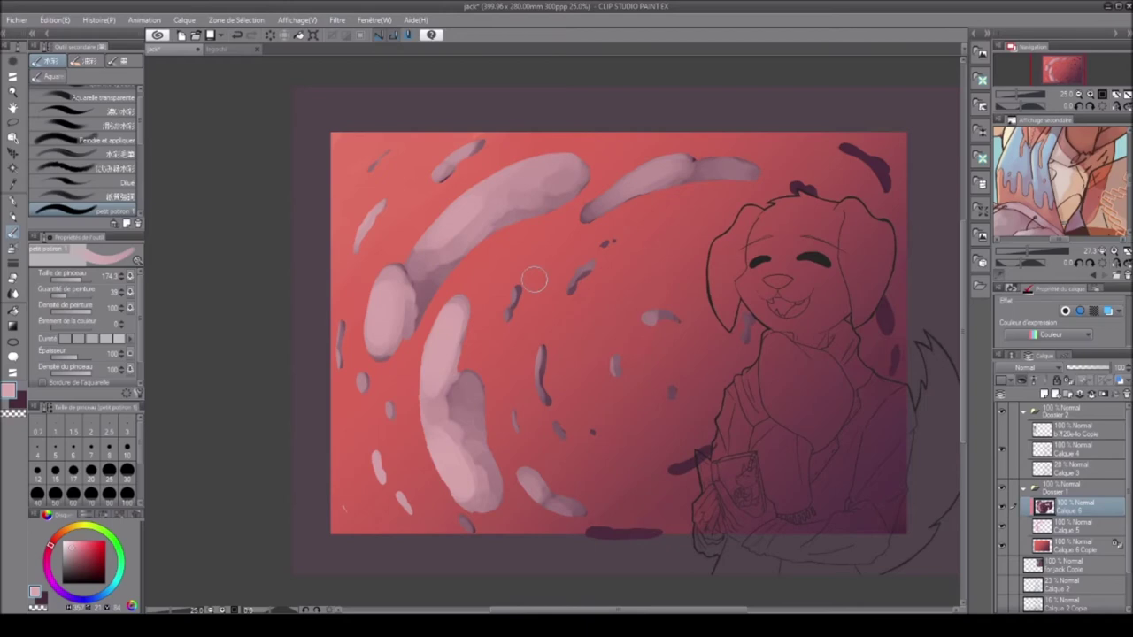
Step: Switch to the legoshi illustration to look at how its clouds are painted
key("h")
left_click(226, 49)
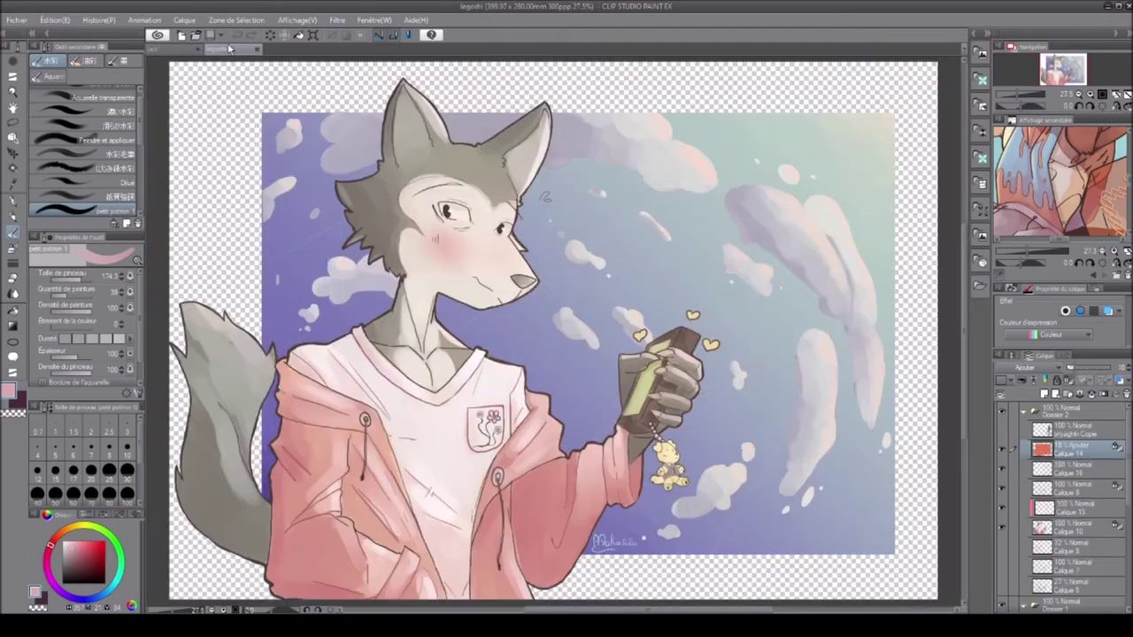
Step: Return to the jack illustration and paint salmon pink light on the oval end cloud with a smaller brush
left_click(183, 51)
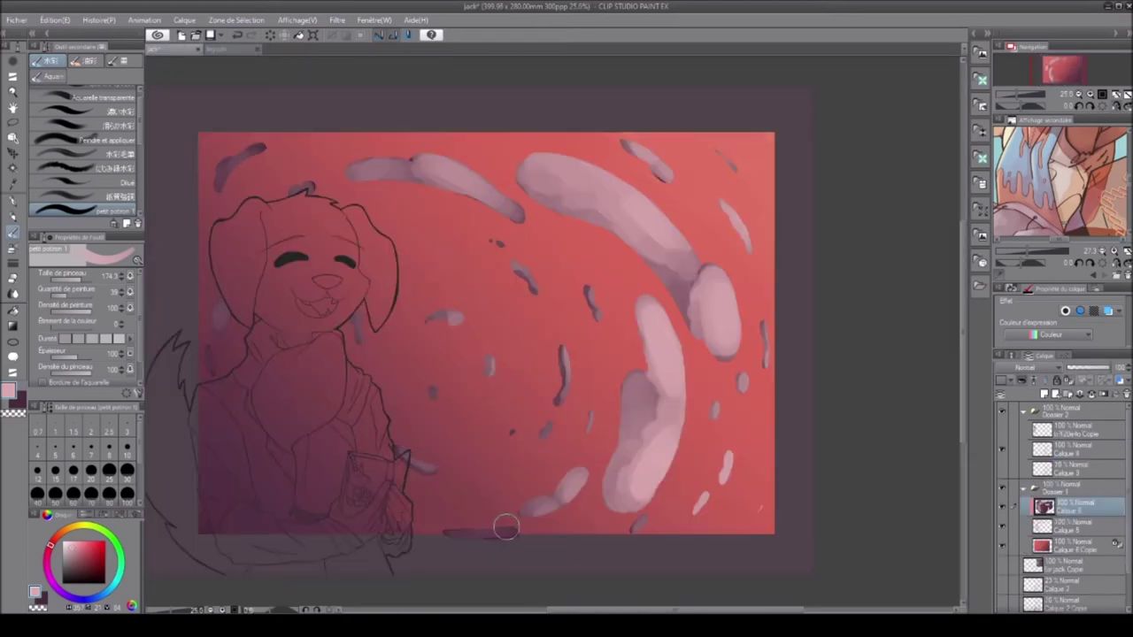
left_click(1113, 104)
left_click_drag(540, 350, 542, 383)
left_click(358, 292, "alt")
left_click_drag(383, 332, 379, 301)
left_click(394, 281, "alt")
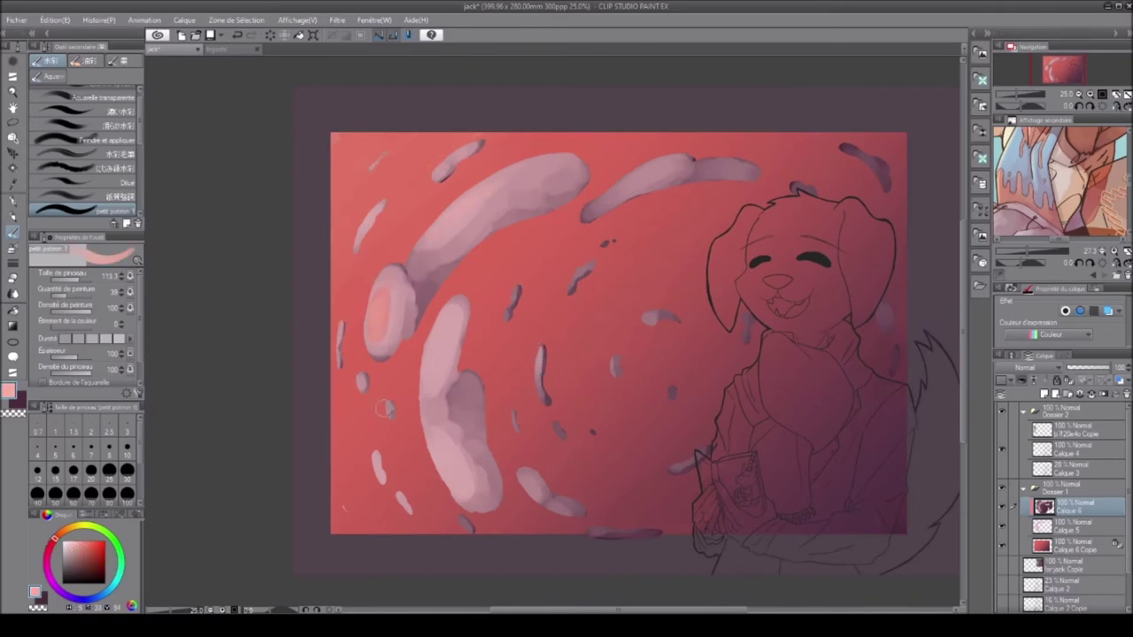
Step: Brush pale pink highlights onto the long upper cloud, the small central clouds and the clouds beside the character
left_click_drag(538, 403, 537, 363)
left_click_drag(584, 214, 659, 166)
left_click_drag(376, 341, 381, 314)
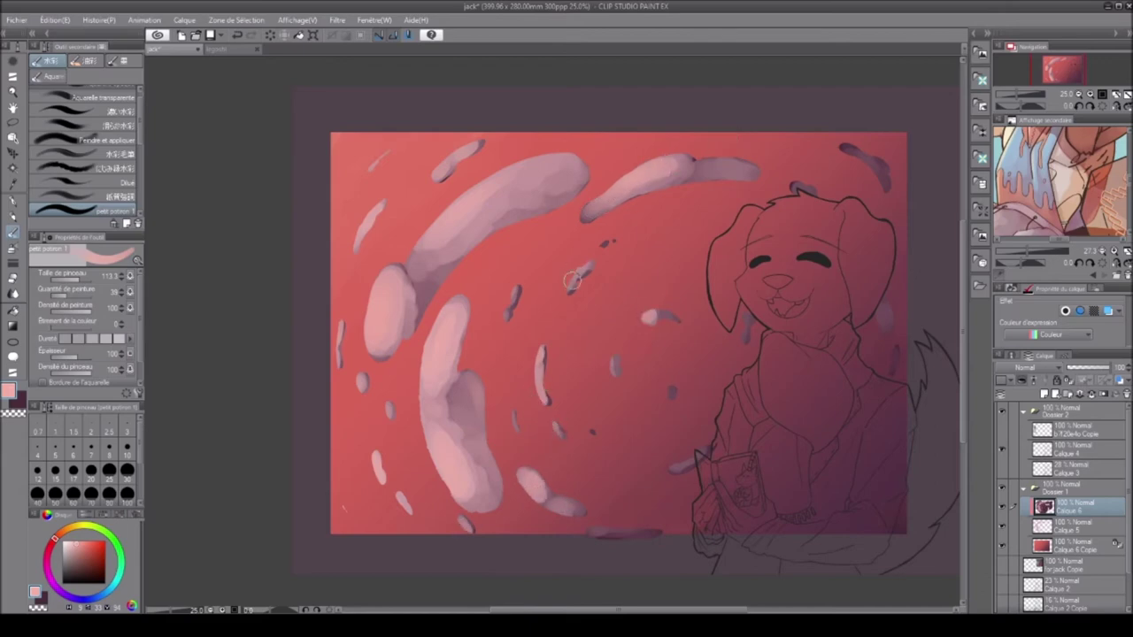
left_click_drag(675, 460, 703, 453)
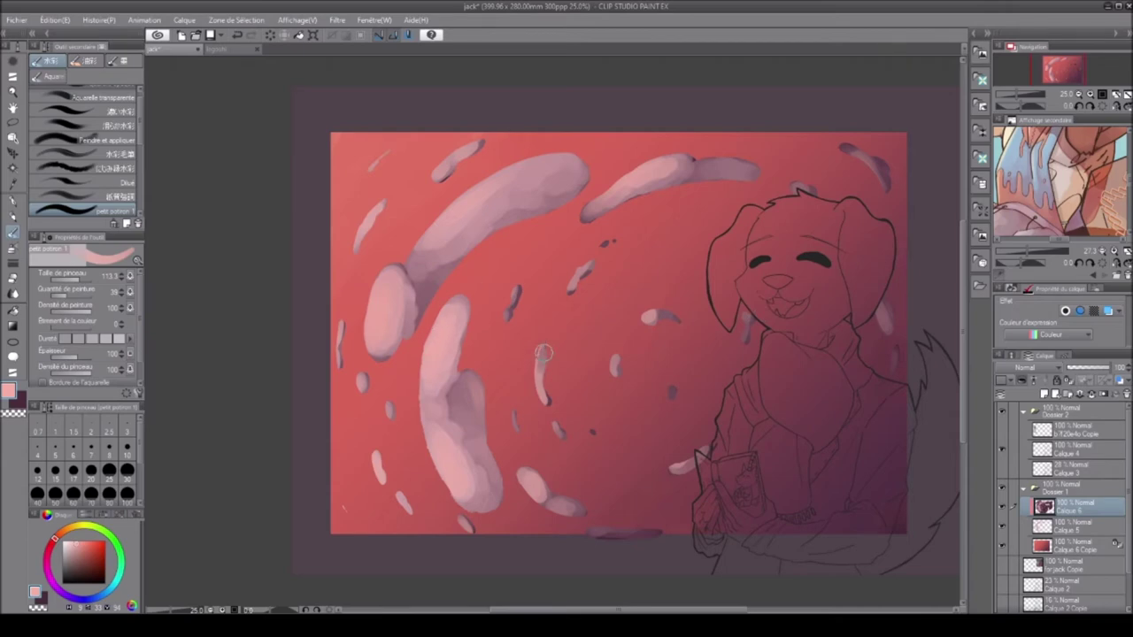
Step: Retouch the thin central cloud and the small dabs around it with pinks sampled from the neighbouring clouds
key("h")
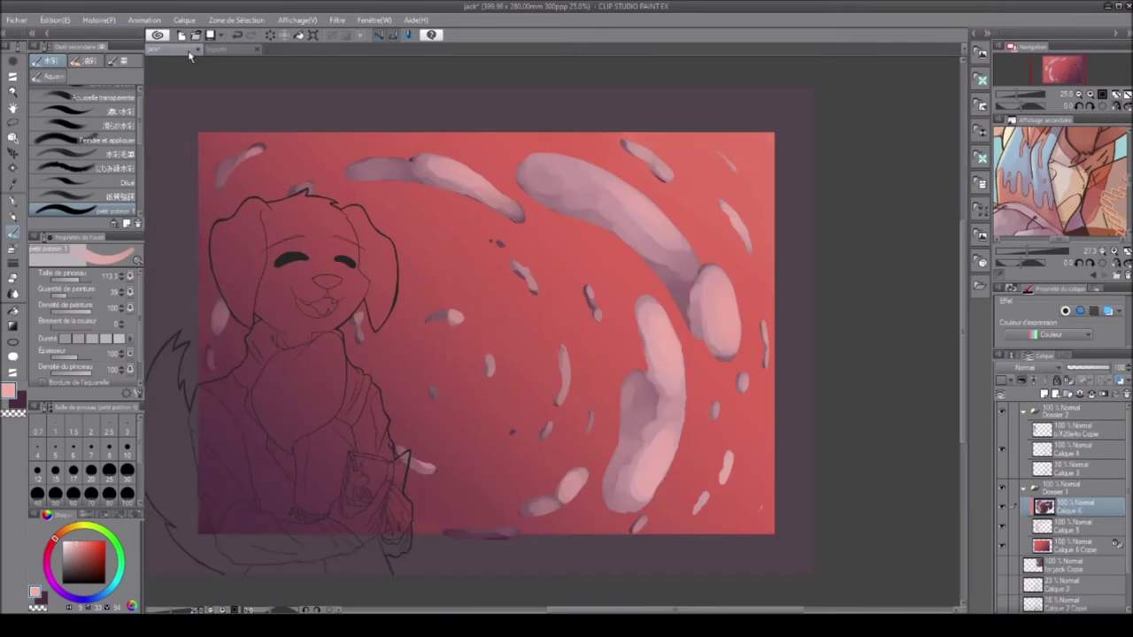
key("h")
left_click(652, 319, "alt")
left_click_drag(541, 348, 547, 394)
left_click(634, 178, "alt")
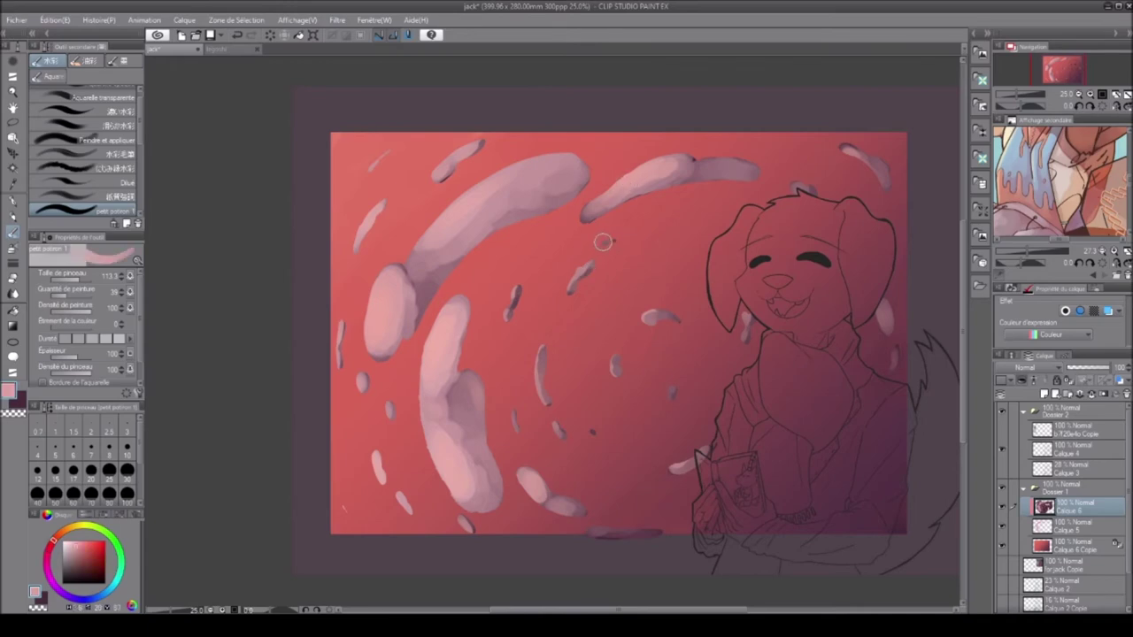
Step: Redraw the gradient on background layer Calque 6 Copie, running from dark plum at the character to salmon at the opposite corner
left_click(1115, 105)
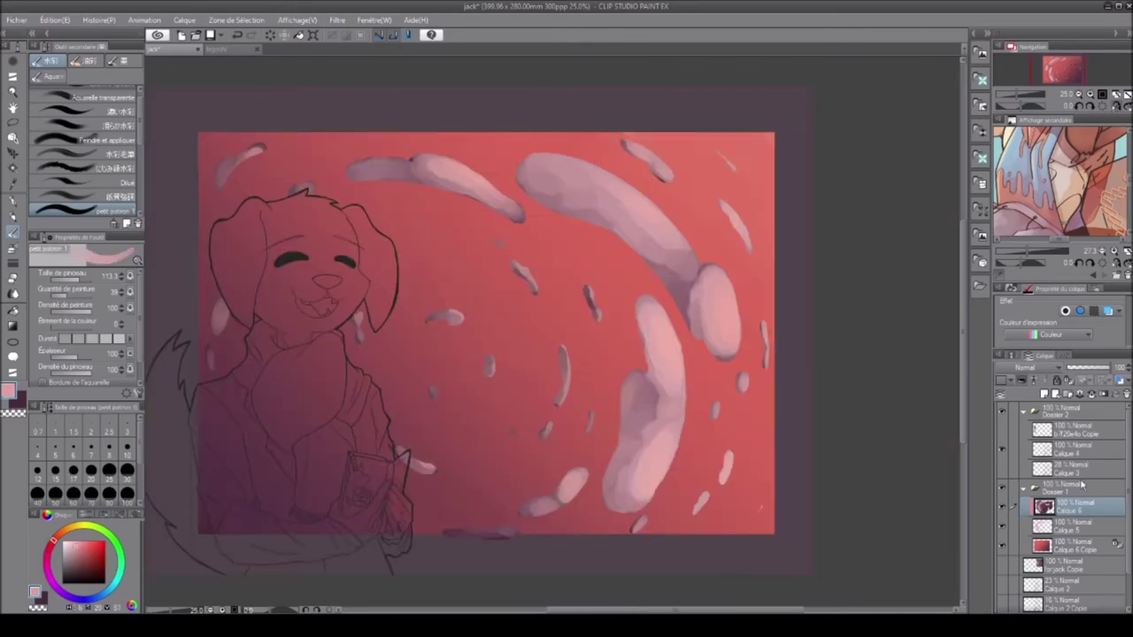
left_click(1076, 546)
key("x")
left_click(15, 326)
left_click_drag(708, 336, 321, 546)
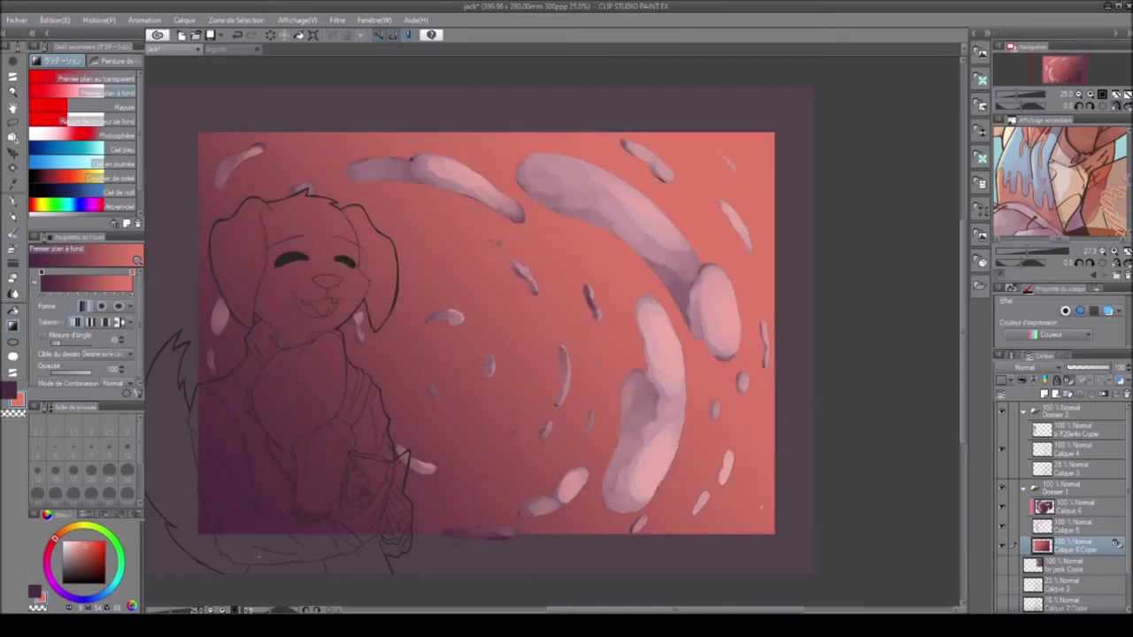
left_click_drag(670, 293, 213, 553)
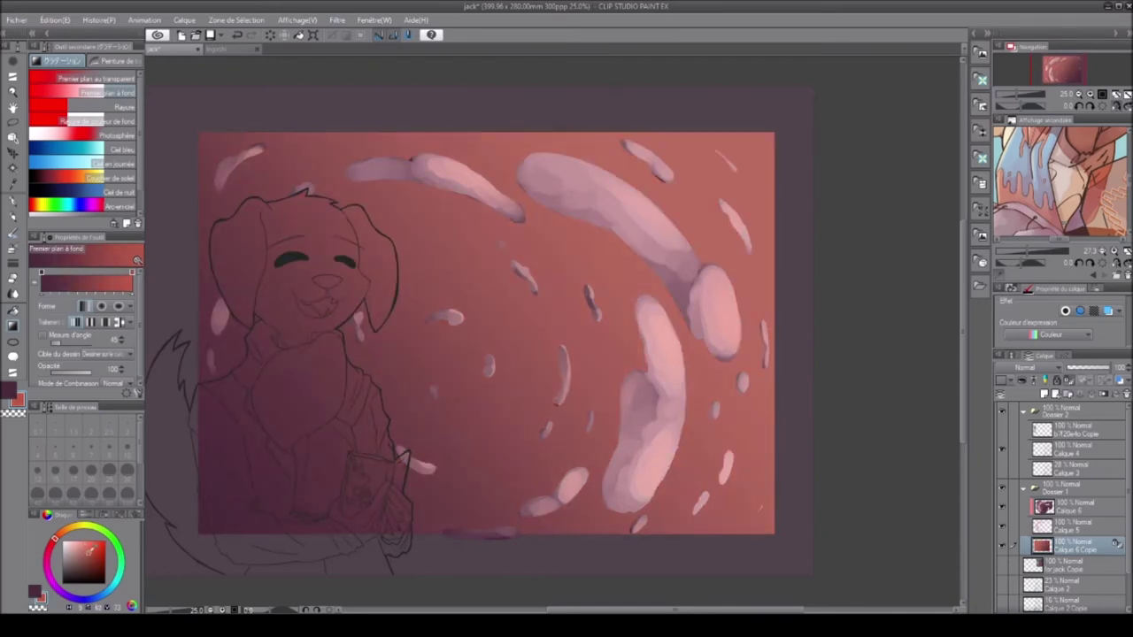
key("h")
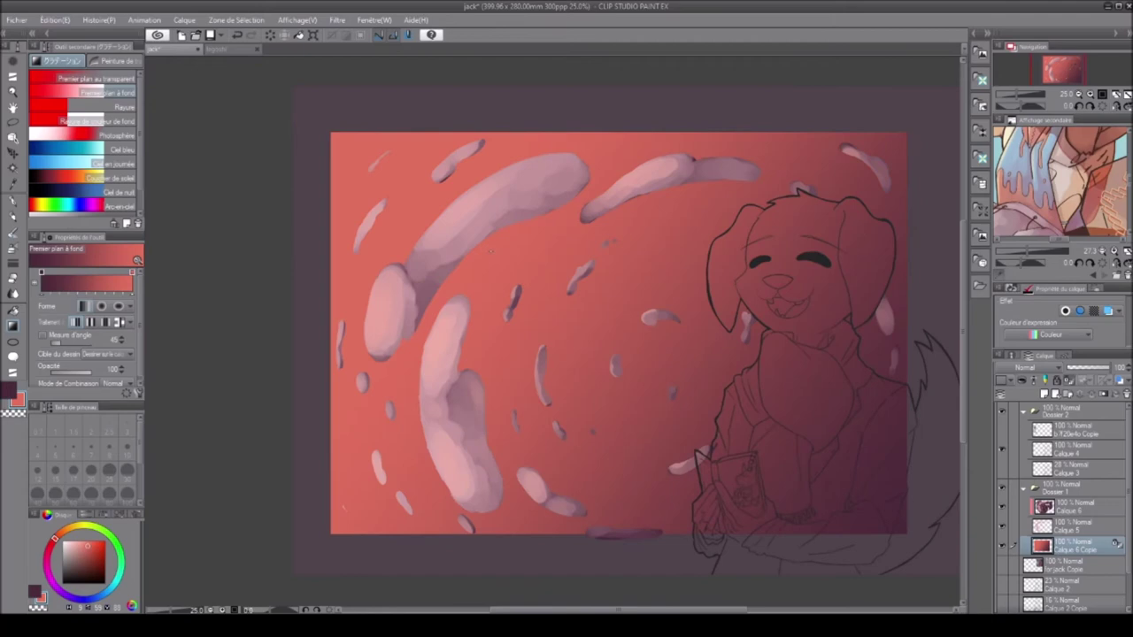
key("h")
Step: Try a duller plum-to-pink gradient on background layer Calque 6 Copie, and undo it
left_click(1075, 507)
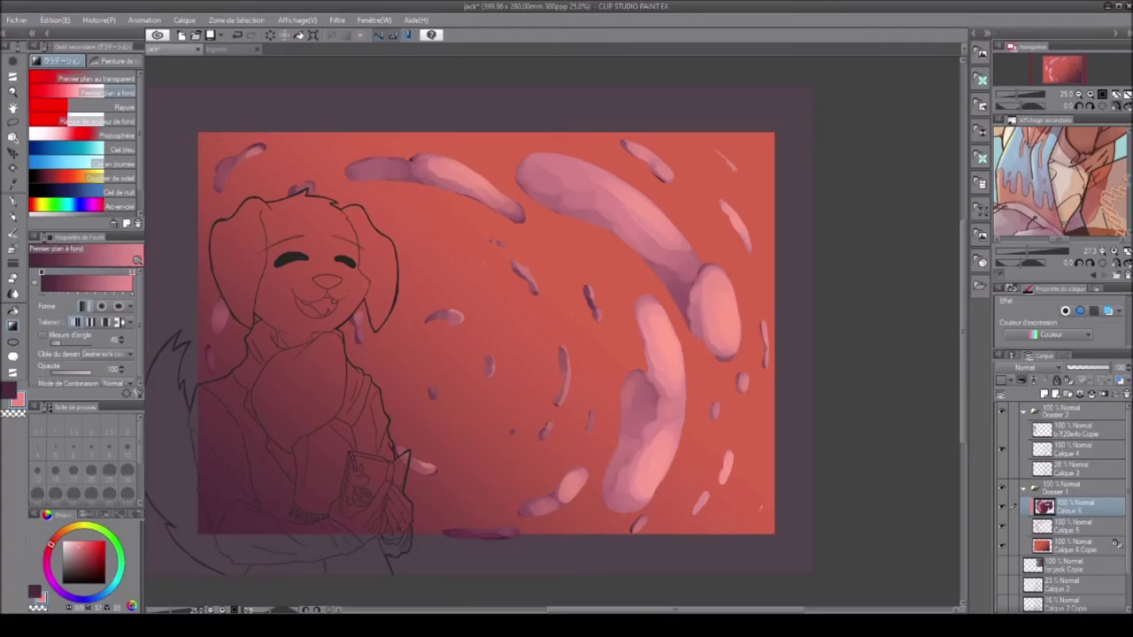
key("b")
left_click(1059, 546)
key("g")
left_click_drag(266, 496, 714, 171)
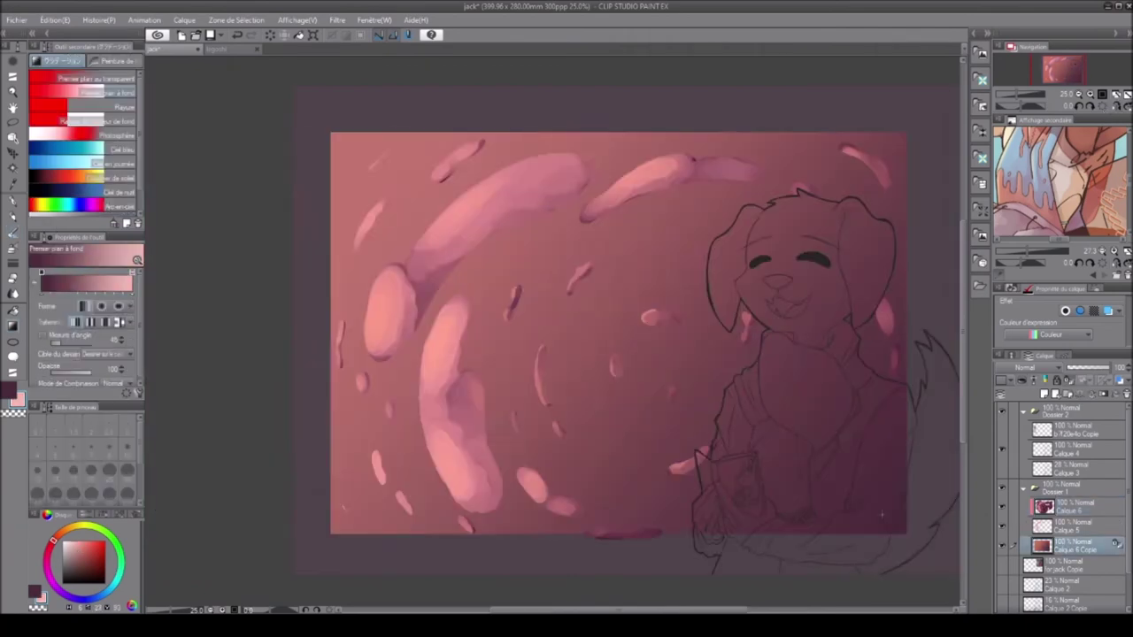
left_click(237, 35)
left_click(237, 36)
left_click(1117, 106)
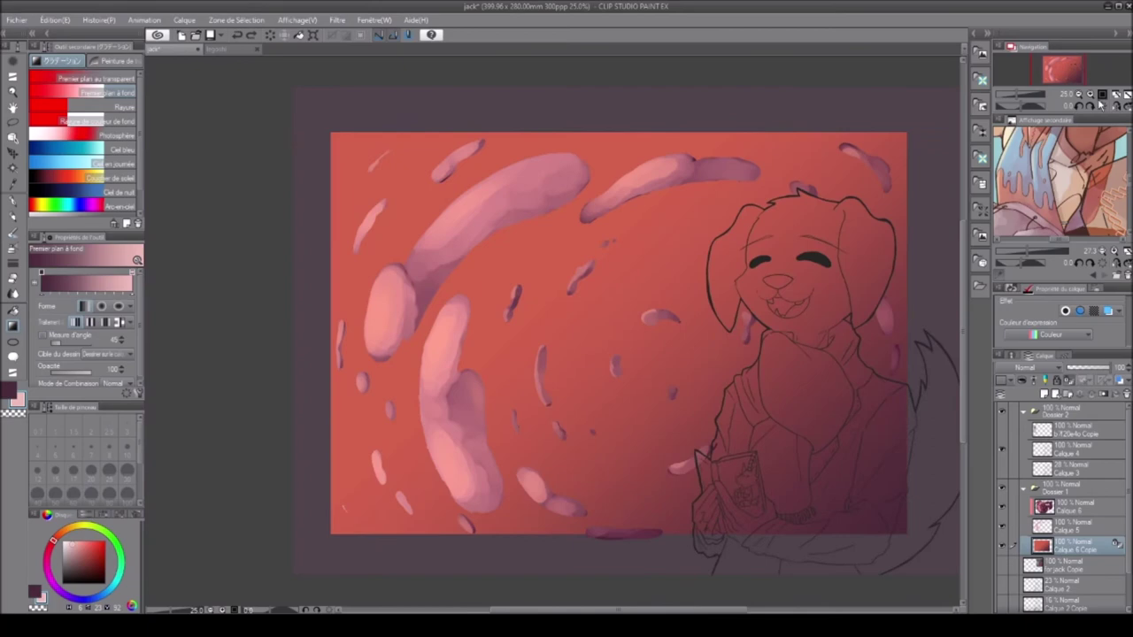
Step: Try the Coucher de soleil gradient preset diagonally across the background, and undo it
left_click(89, 177)
left_click_drag(371, 150, 886, 475)
key("ctrl+z")
key("ctrl+z")
Step: Try a foreground-to-background gradient from dark magenta to pale pink across the background, and undo it
left_click(128, 122)
left_click(129, 92)
scroll(964, 335, "down", 2)
left_click(1105, 105)
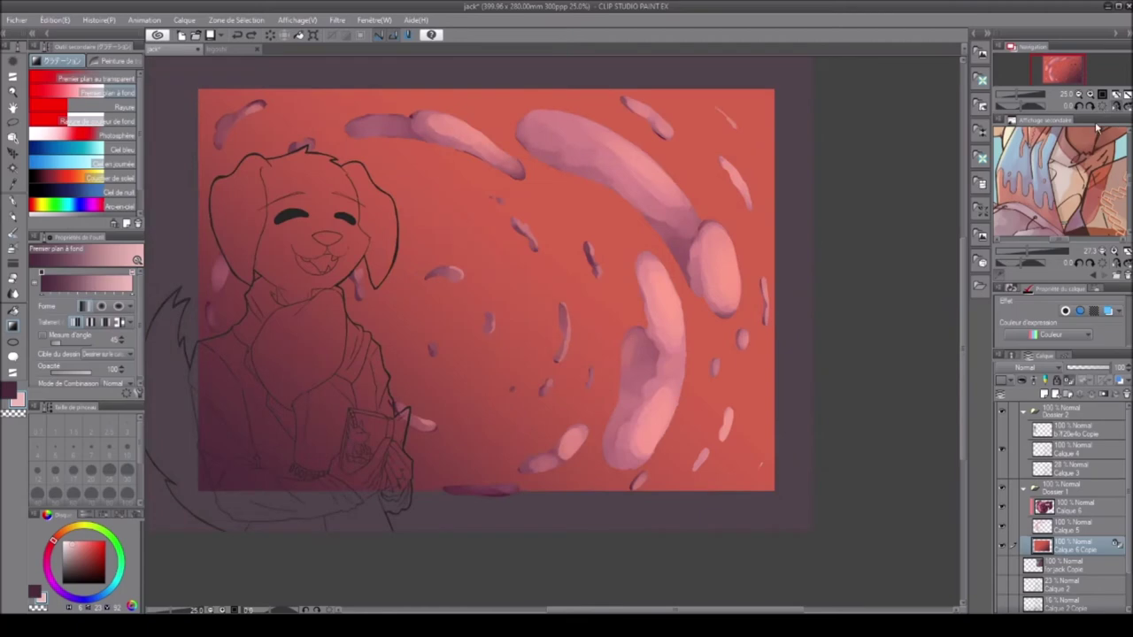
left_click_drag(550, 248, 198, 495)
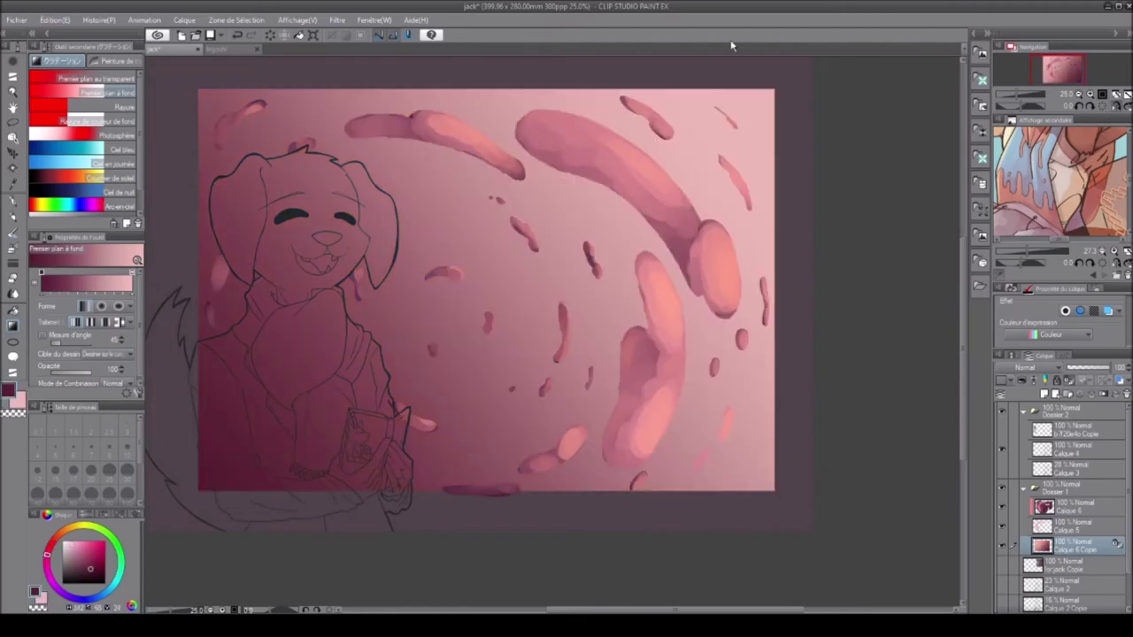
left_click(238, 35)
left_click(251, 35)
left_click(237, 35)
Step: Redraw the background gradient from salmon red in the outer upper corner to dark magenta behind the character
left_click(89, 568)
left_click_drag(731, 113, 219, 487)
left_click(1105, 105)
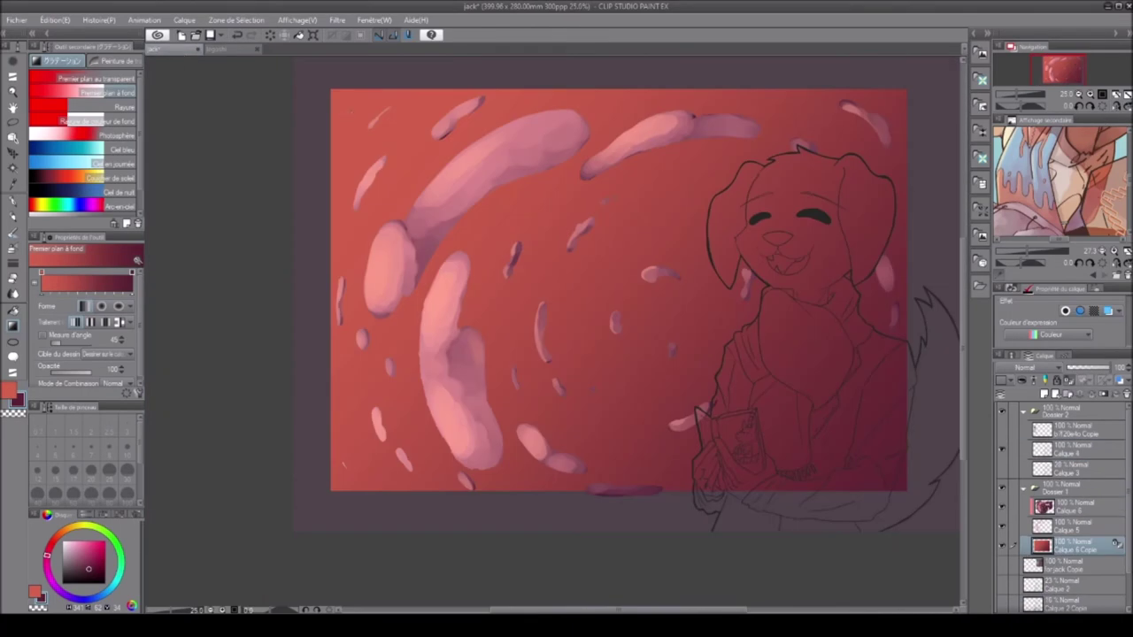
Step: Paint pink light over the outer upper corner of the background gradient with a large brush
key("b")
left_click_drag(421, 120, 518, 102)
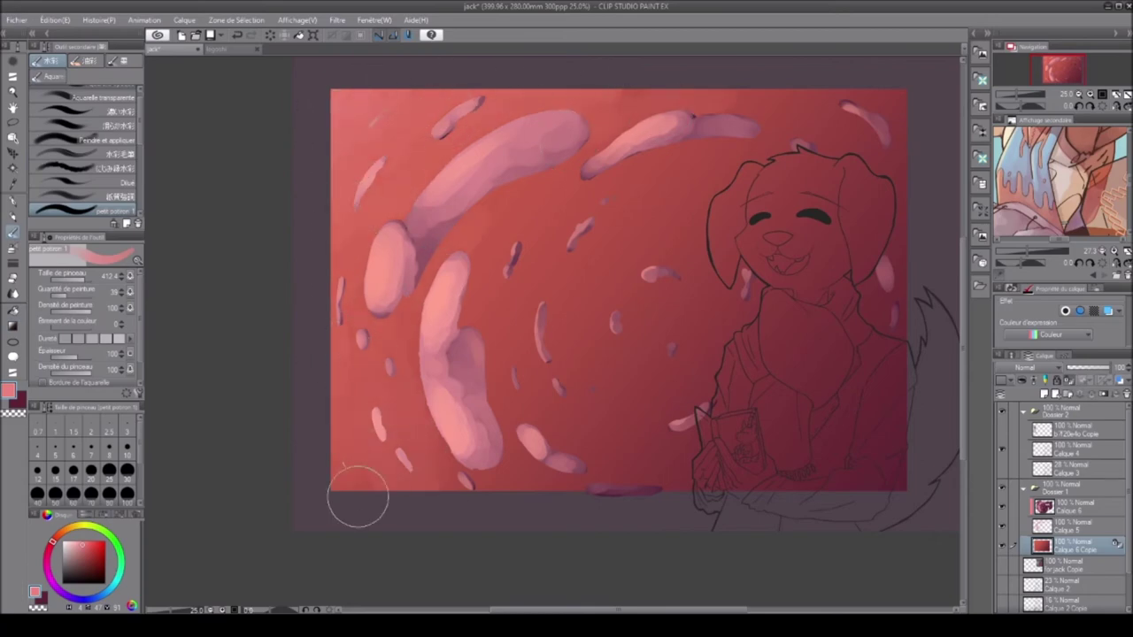
left_click(609, 173, "alt")
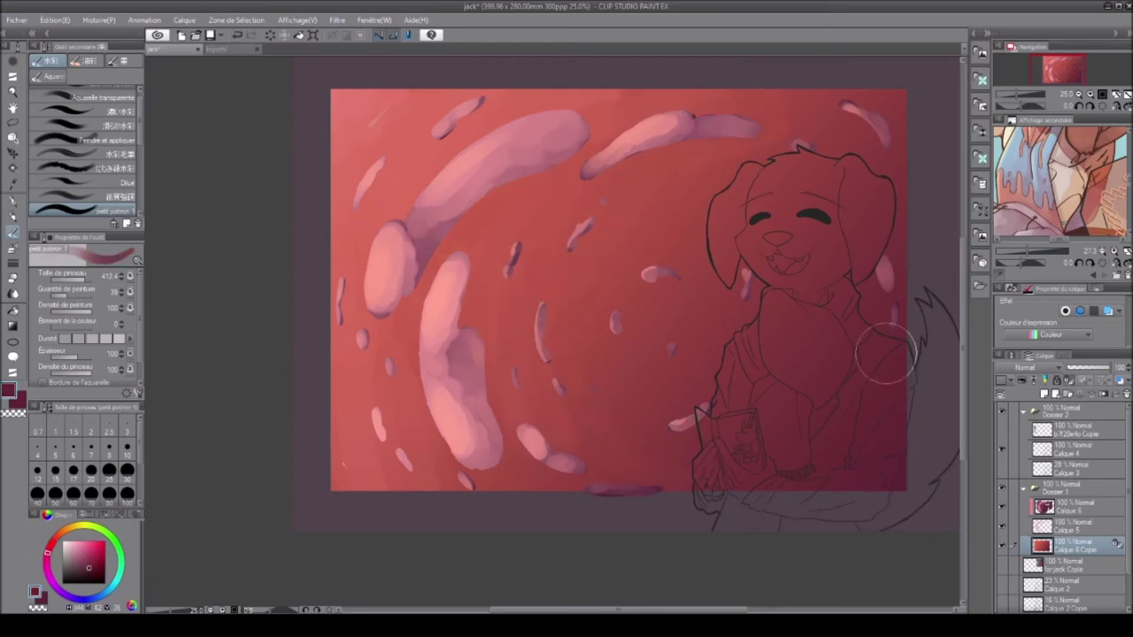
Step: Try painting broad curved bands of dark red around the character on the background with a much larger brush
key("h")
left_click(238, 216, "alt")
key("h")
key("bracketright")
key("bracketright")
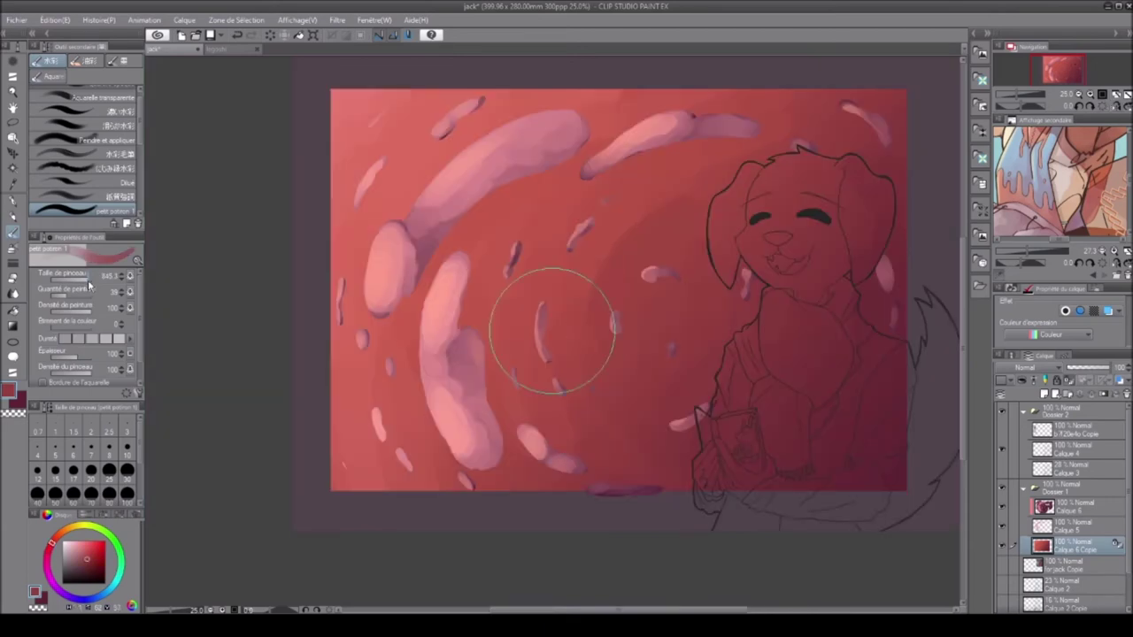
key("h")
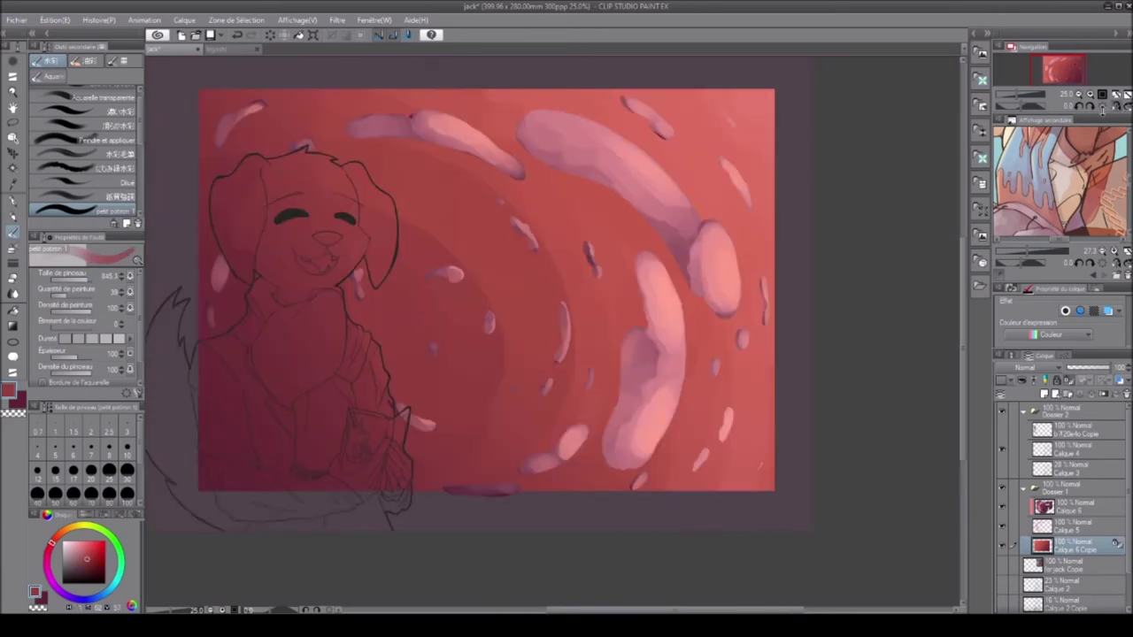
left_click(273, 35)
left_click(237, 36)
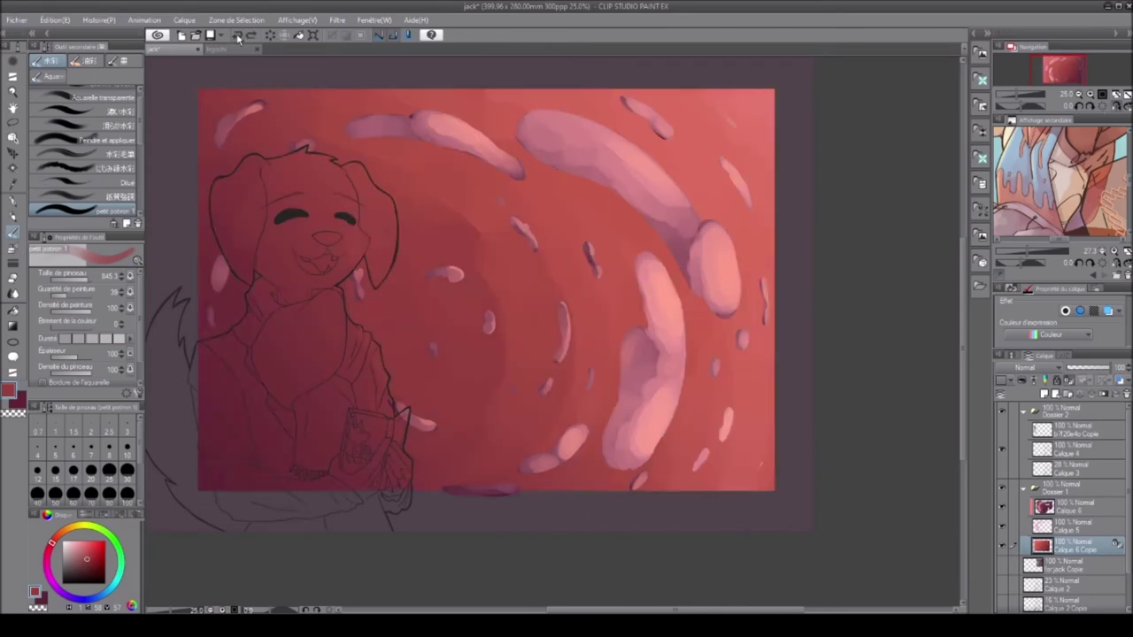
Step: Refill background layer Calque 6 Copie with a diagonal gradient from dark magenta behind the character to bright coral red
left_click(14, 310)
left_click(13, 326)
left_click_drag(430, 354, 822, 97)
left_click(1104, 106)
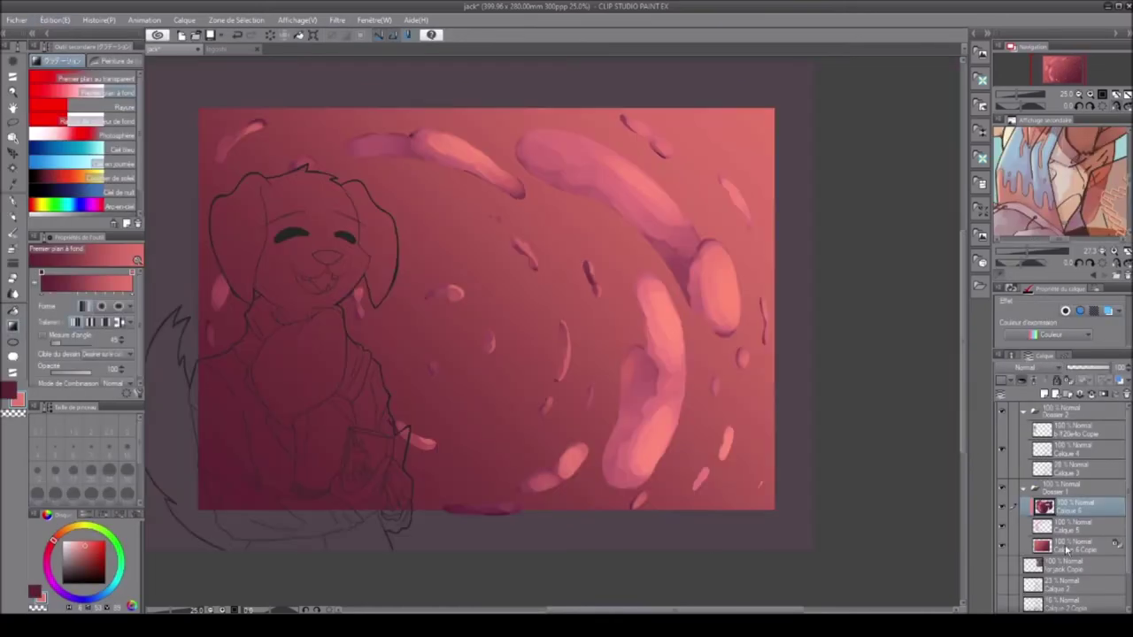
left_click(1067, 546)
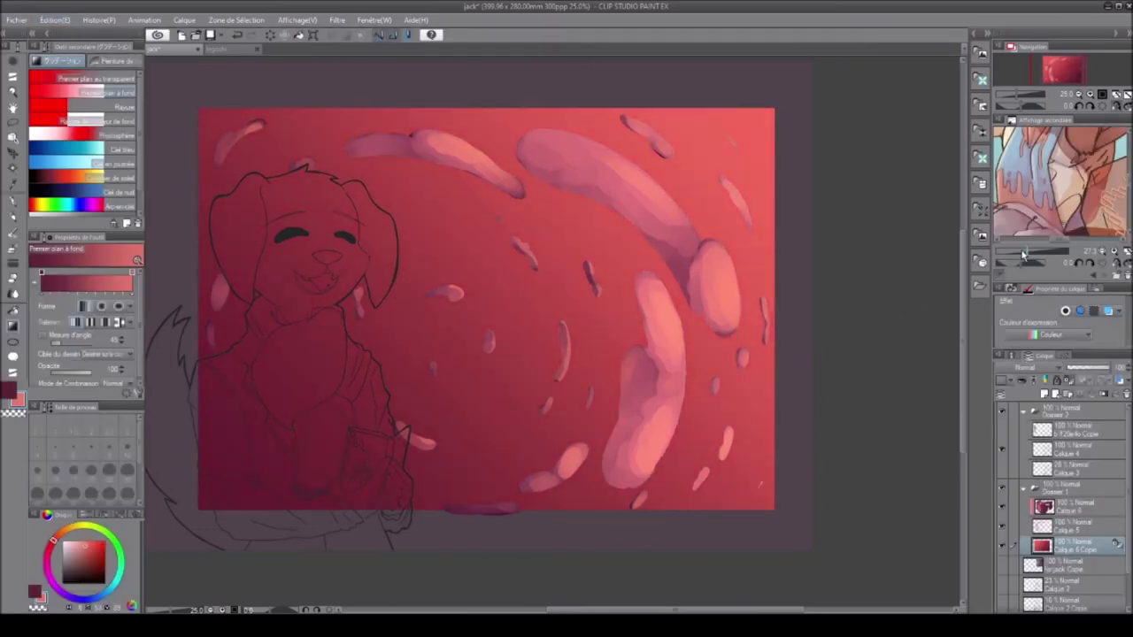
left_click(1103, 107)
Step: Paint warm orange light into the outer upper corner of background layer Calque 6 Copie with a large brush
left_click(1066, 506)
key("b")
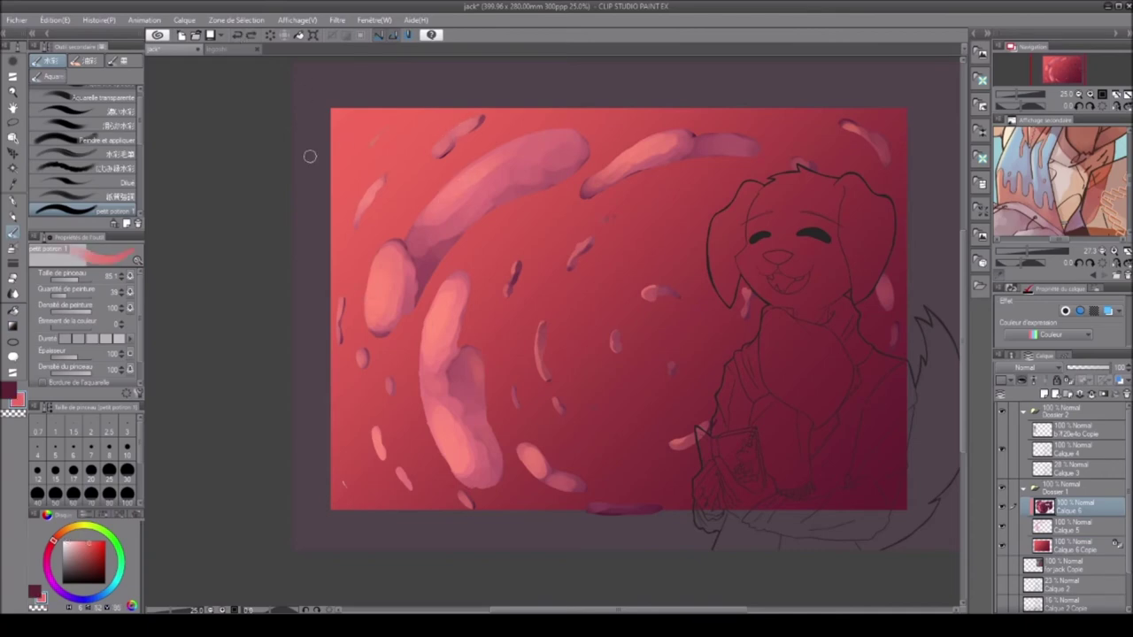
left_click(79, 529)
key("alt+bracketleft")
key("alt+bracketleft")
mouse_move(345, 142)
left_mouse_down()
mouse_move(404, 67)
mouse_move(354, 141)
mouse_move(324, 228)
mouse_move(334, 220)
left_mouse_up()
left_click(410, 133, "alt")
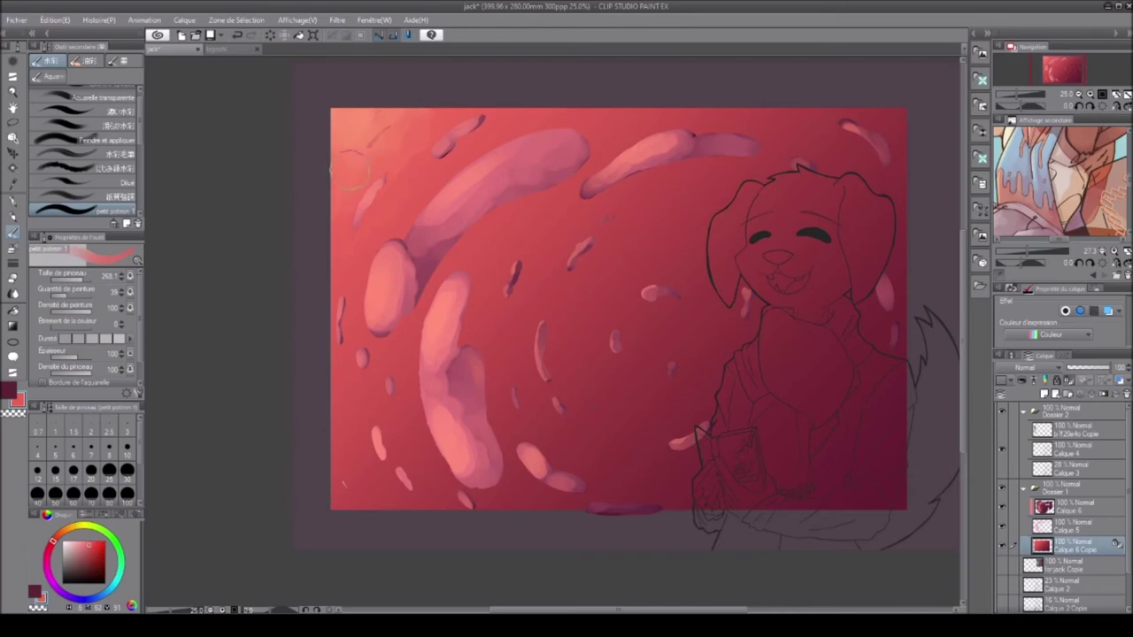
left_click(1117, 105)
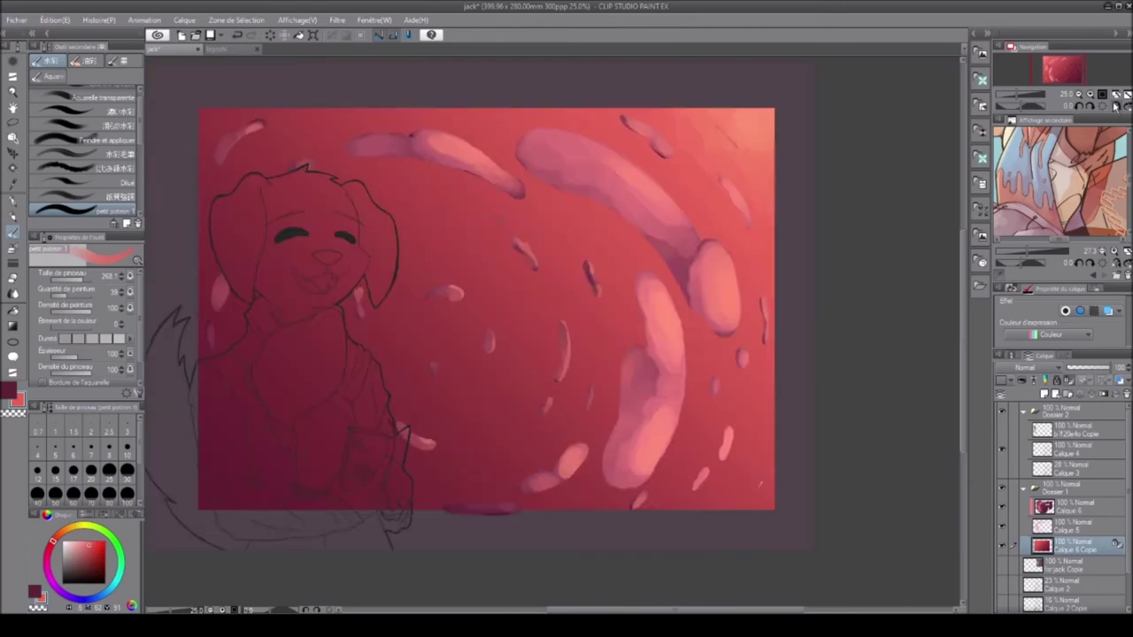
Step: Draw fine pale pink pen lines across the sky on a new layer above the background, and set its opacity to 34%
left_click(1045, 396)
key("p")
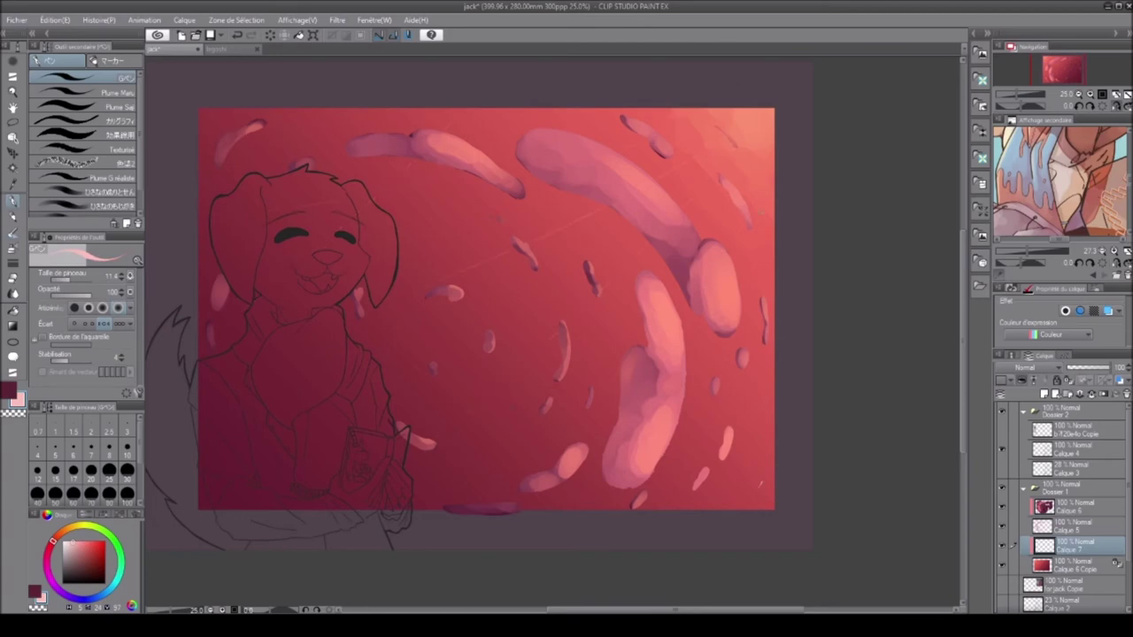
left_click(1115, 106)
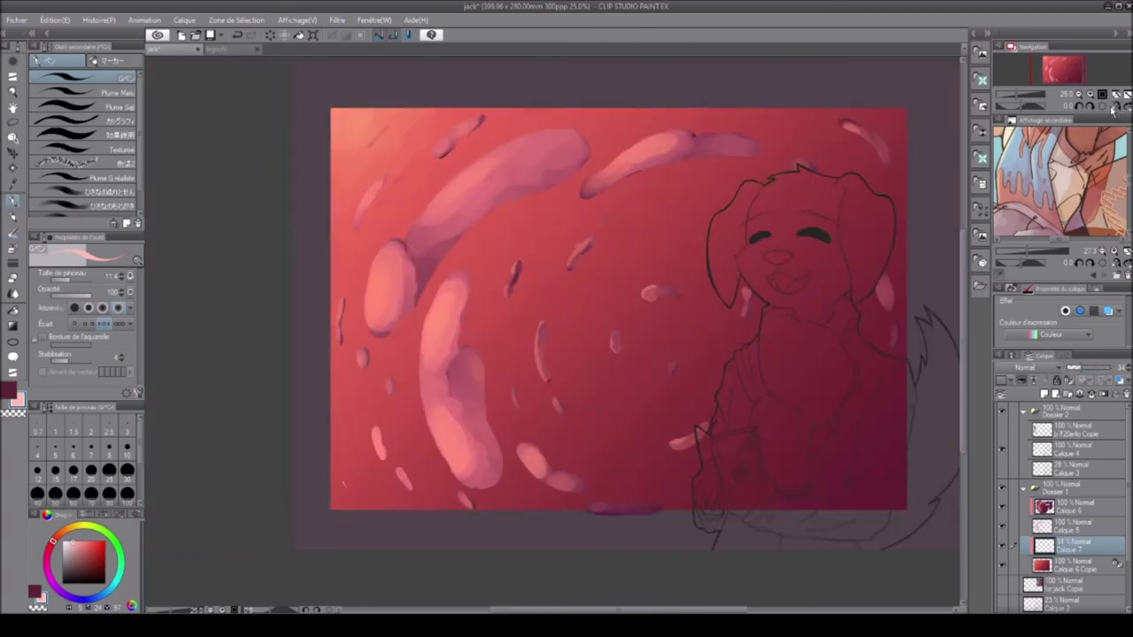
left_click(1113, 107)
Step: Rotate the canvas and soften the shaded undersides of the large clouds on layer Calque 6 with mauve brush strokes
left_click(1071, 506)
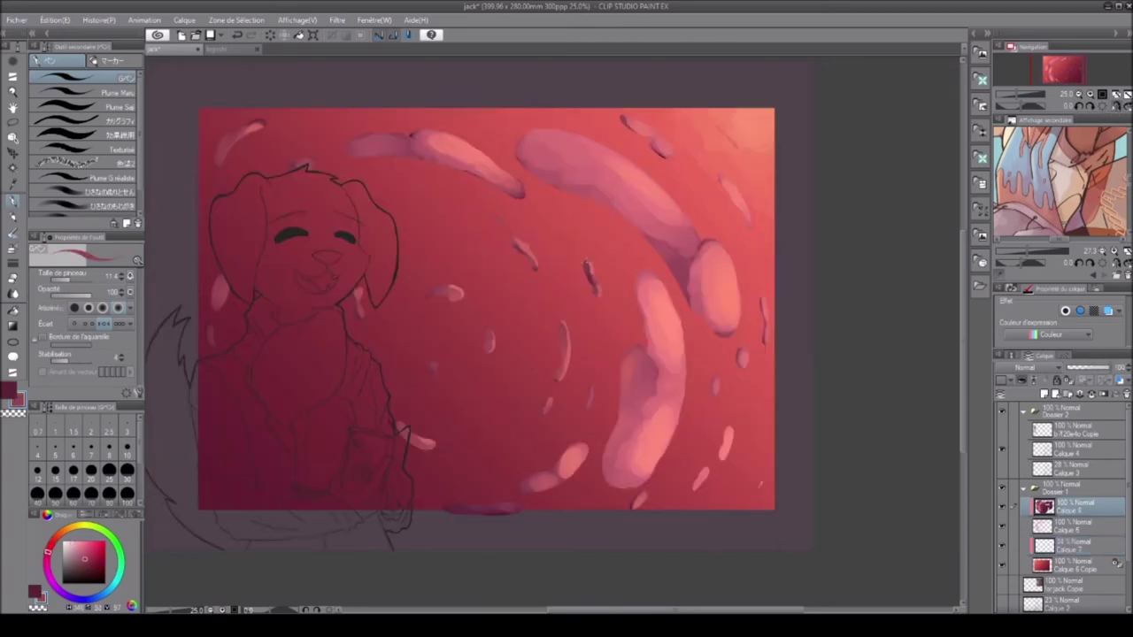
left_click(1089, 106)
key("b")
scroll(358, 288, "up", 2)
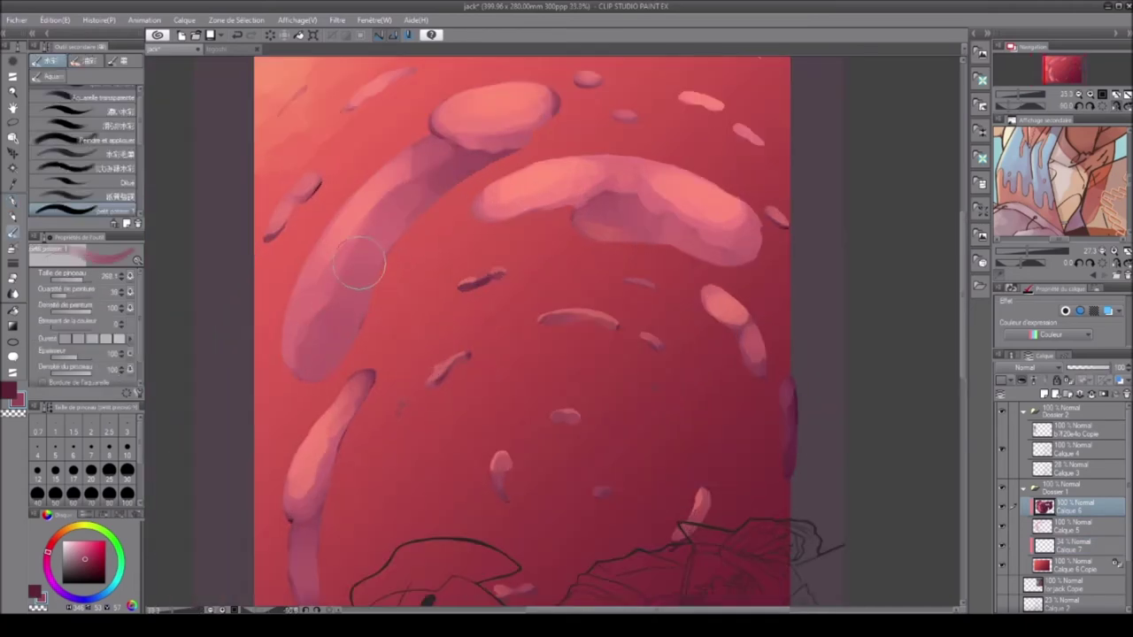
key("h")
left_click_drag(384, 257, 480, 189)
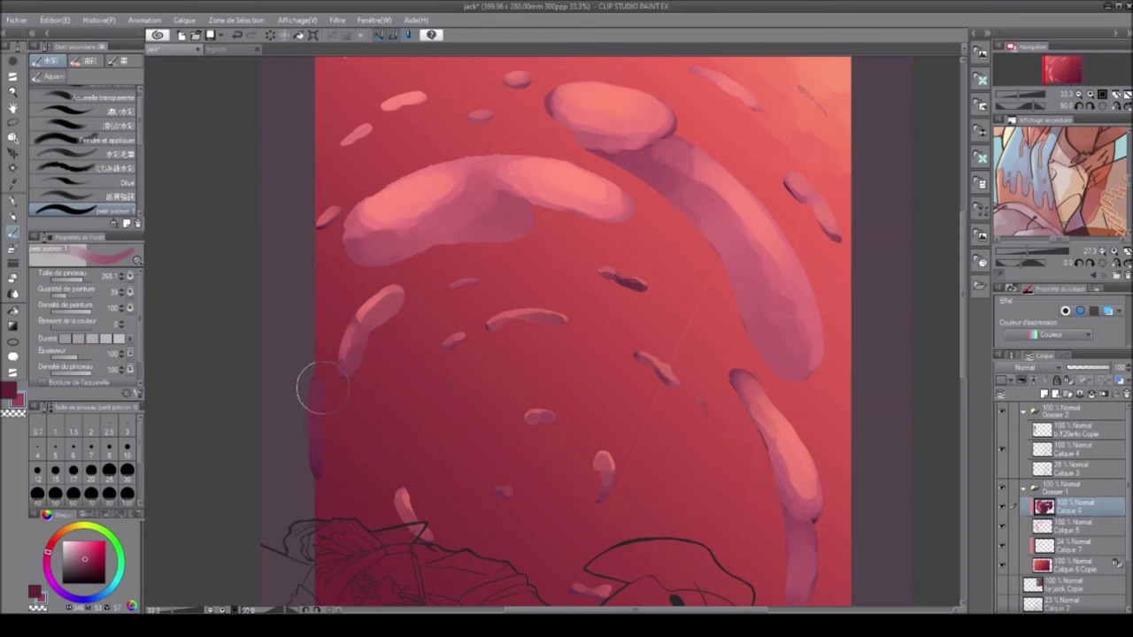
key("ctrl+@")
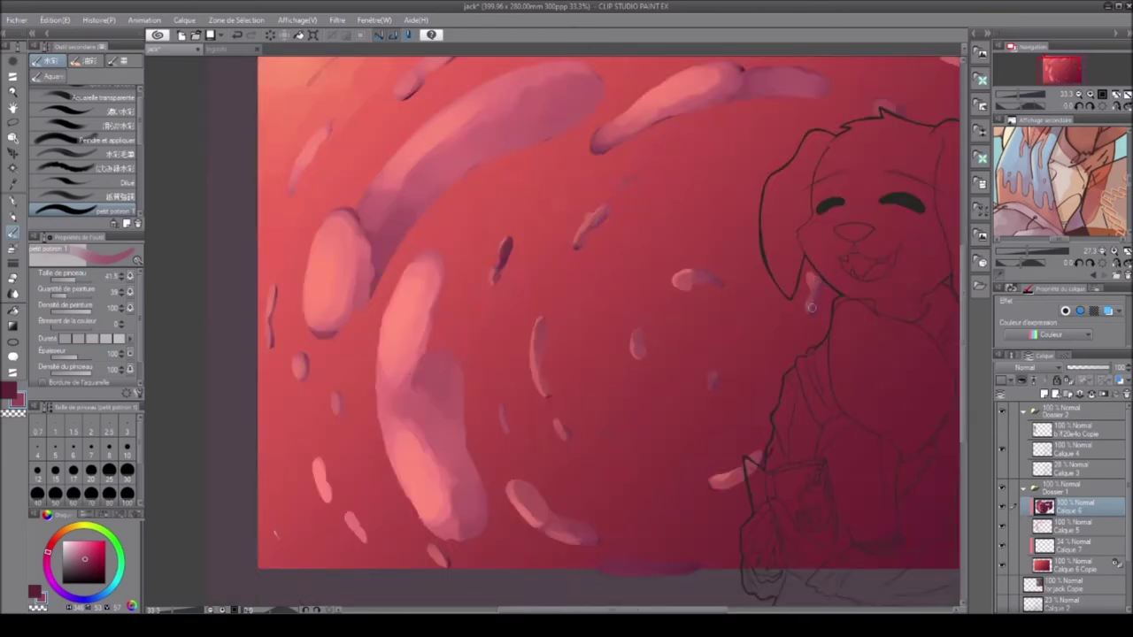
Step: Refine the shading of the long upper cloud and the small clouds at the outer edge with a smaller brush
key("bracketleft")
left_click_drag(682, 112, 639, 132)
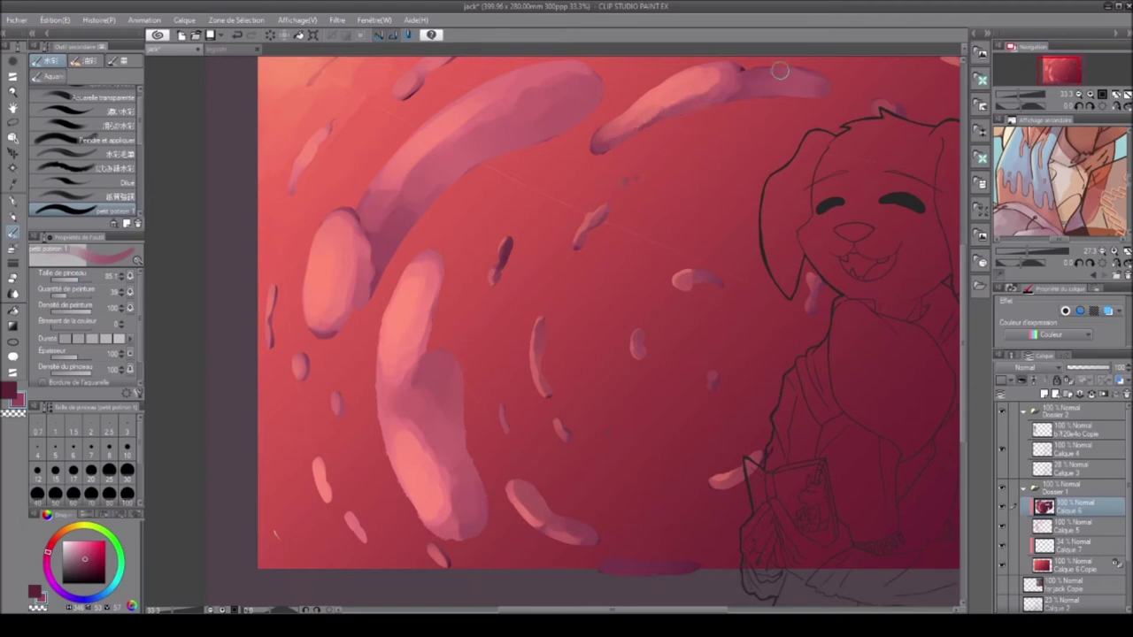
left_click_drag(275, 287, 269, 345)
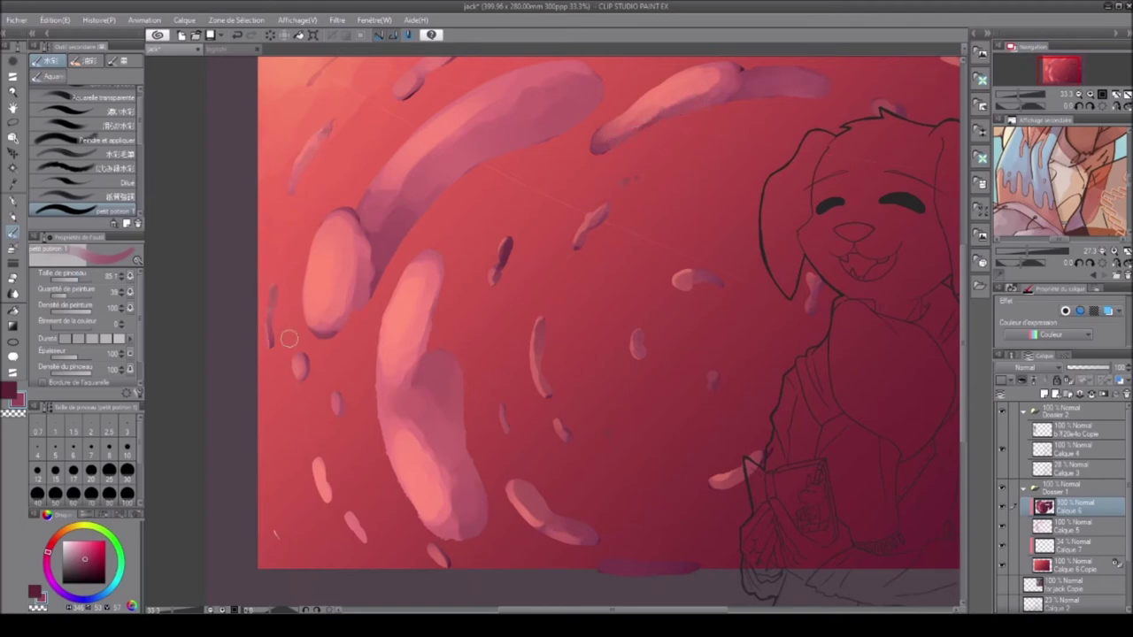
Step: Paint salmon pink light along the thin cloud at the lower edge of the background
left_click_drag(365, 297, 112, 297)
left_click(363, 566, "alt")
mouse_move(354, 566)
left_mouse_down()
mouse_move(434, 566)
mouse_move(369, 575)
left_mouse_up()
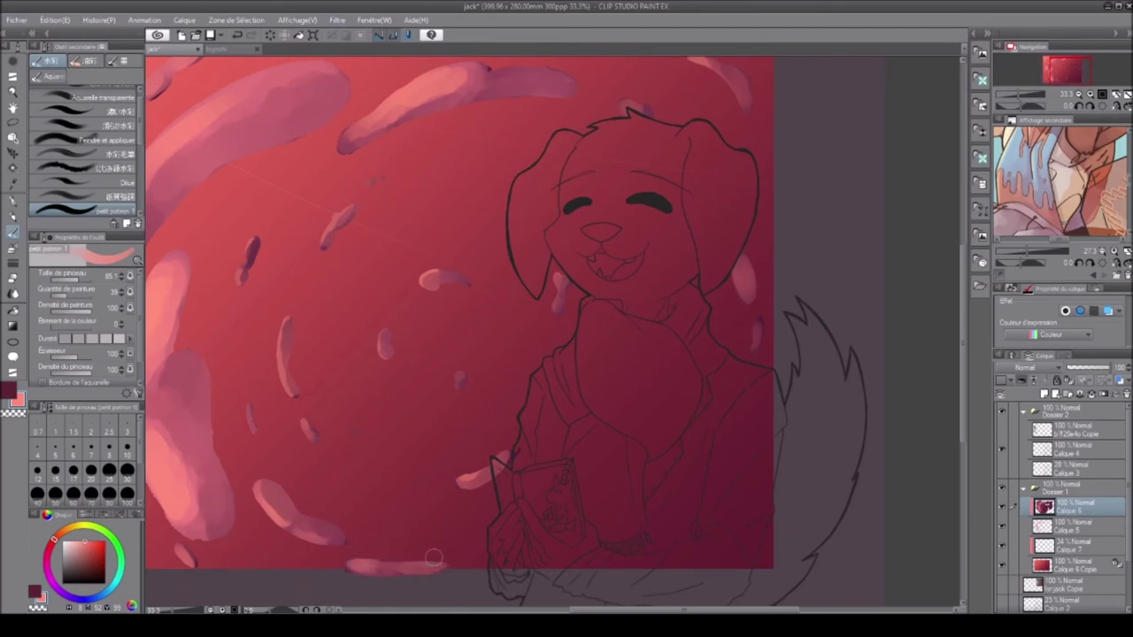
Step: Mirror the canvas view and touch up the thin curved cloud in the middle of the sky with a brush stroke
left_click(1116, 105)
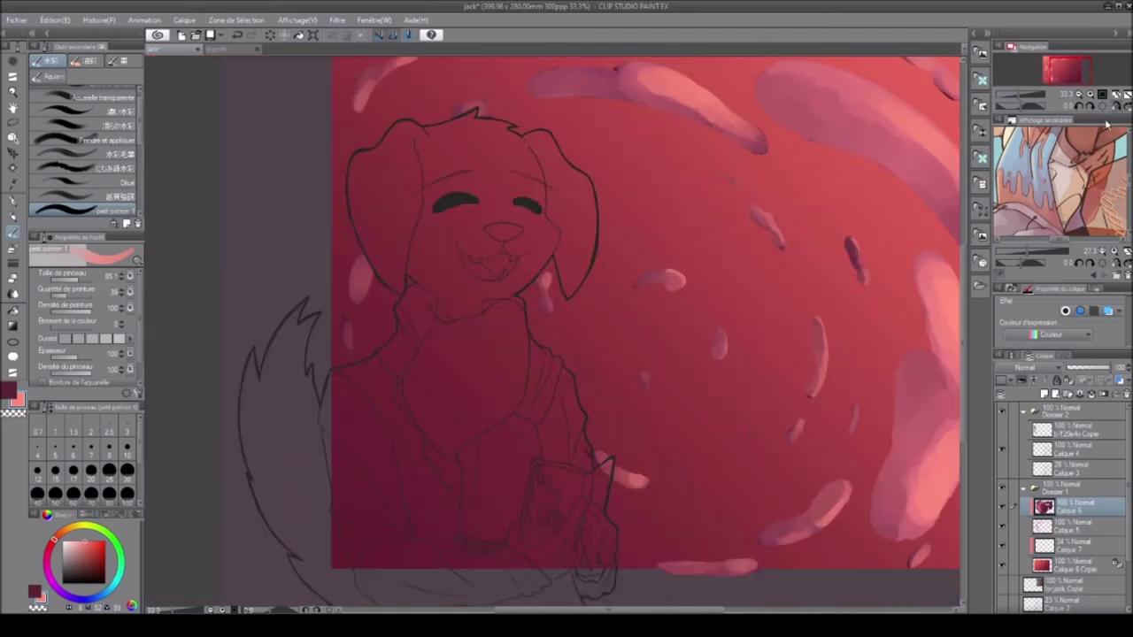
left_click_drag(813, 391, 819, 336)
scroll(822, 286, "down", 1)
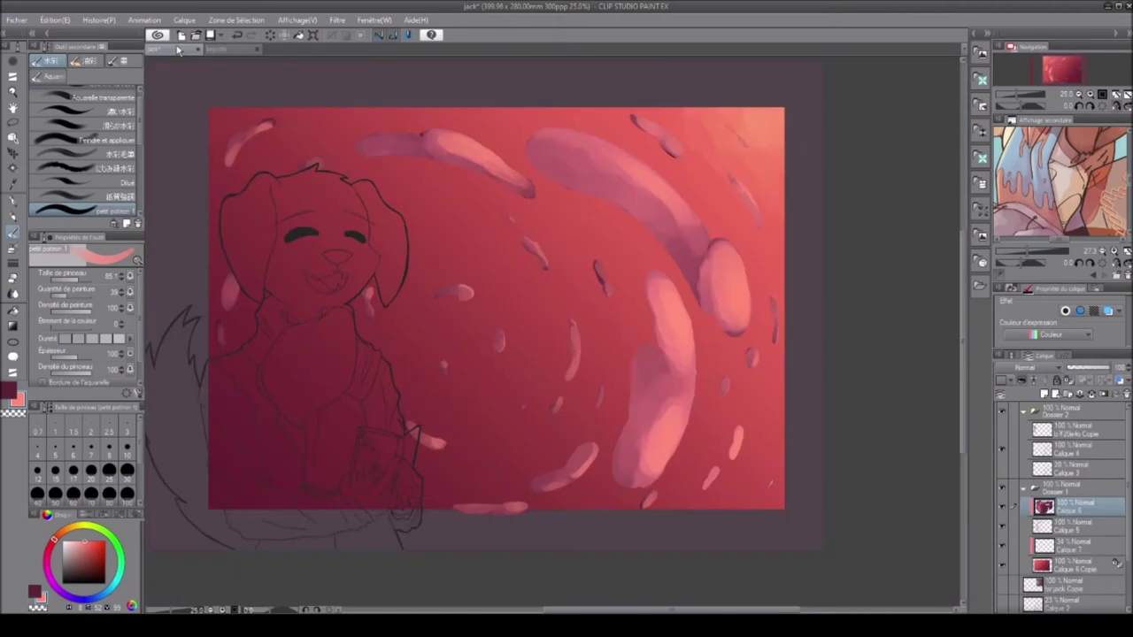
Step: Hide the background artwork and auto-select the empty area outside the character's line art
key("Delete")
key("w")
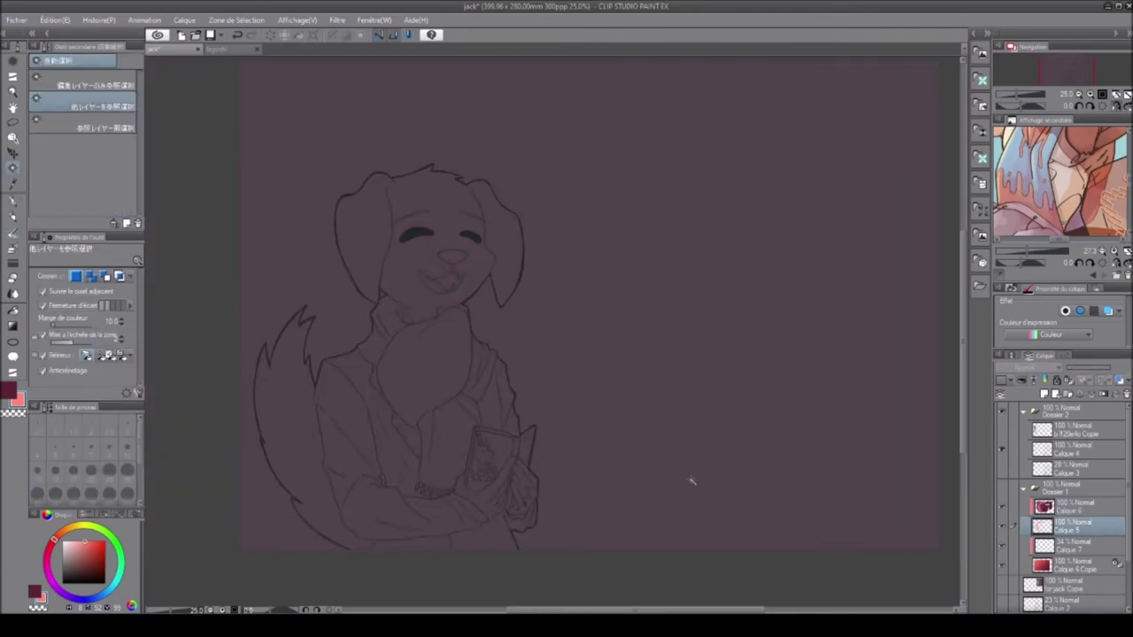
left_click(699, 474)
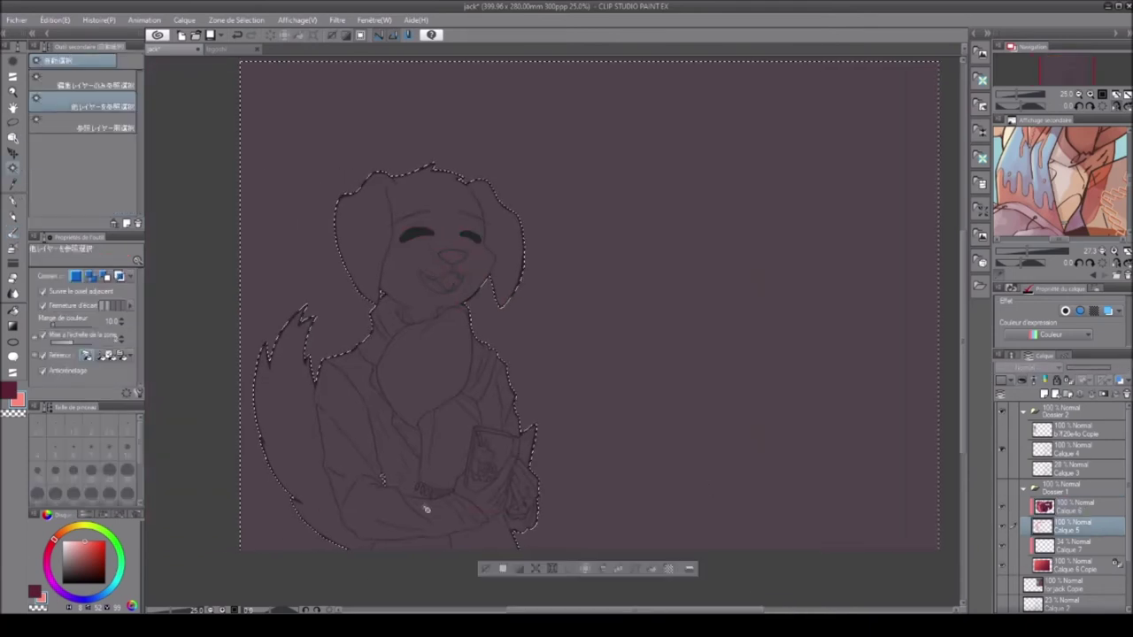
Step: Invert the selection, fill the character's silhouette on a new layer beneath the line art, and adjust the fill to dark burgundy
key("ctrl+shift+n")
left_click(89, 567)
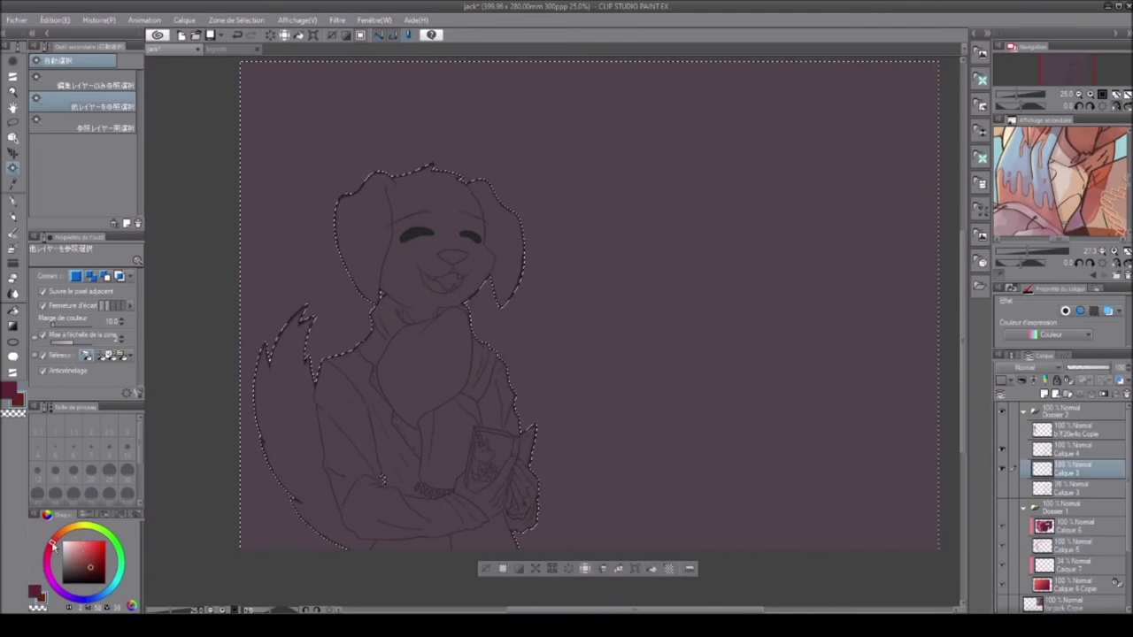
key("ctrl+shift+i")
key("alt+BackSpace")
key("ctrl+d")
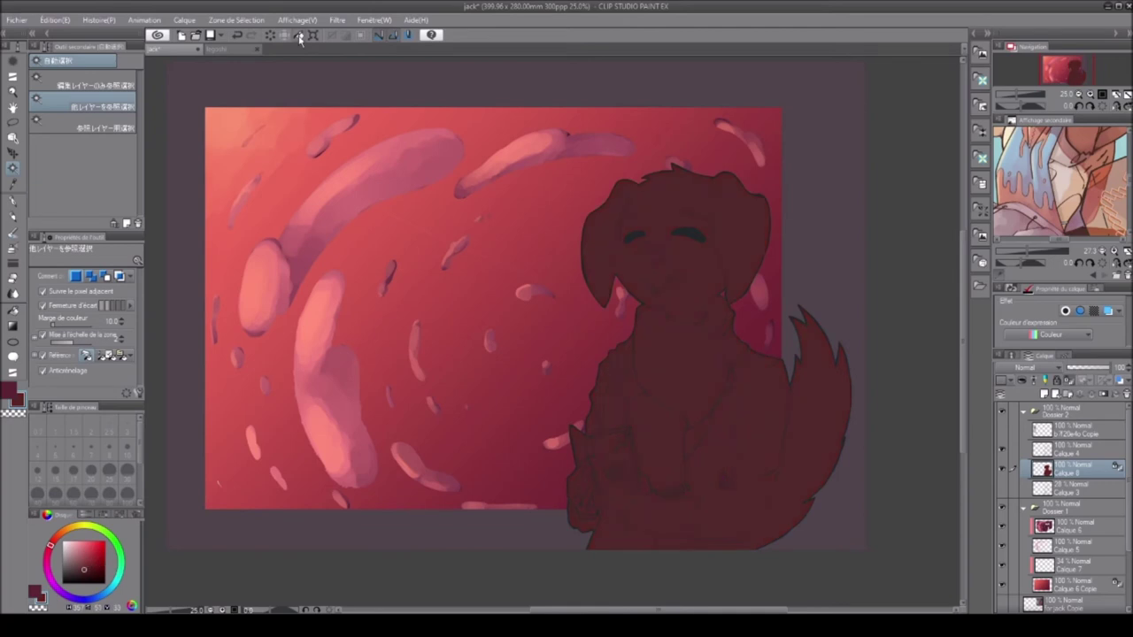
left_click(89, 563)
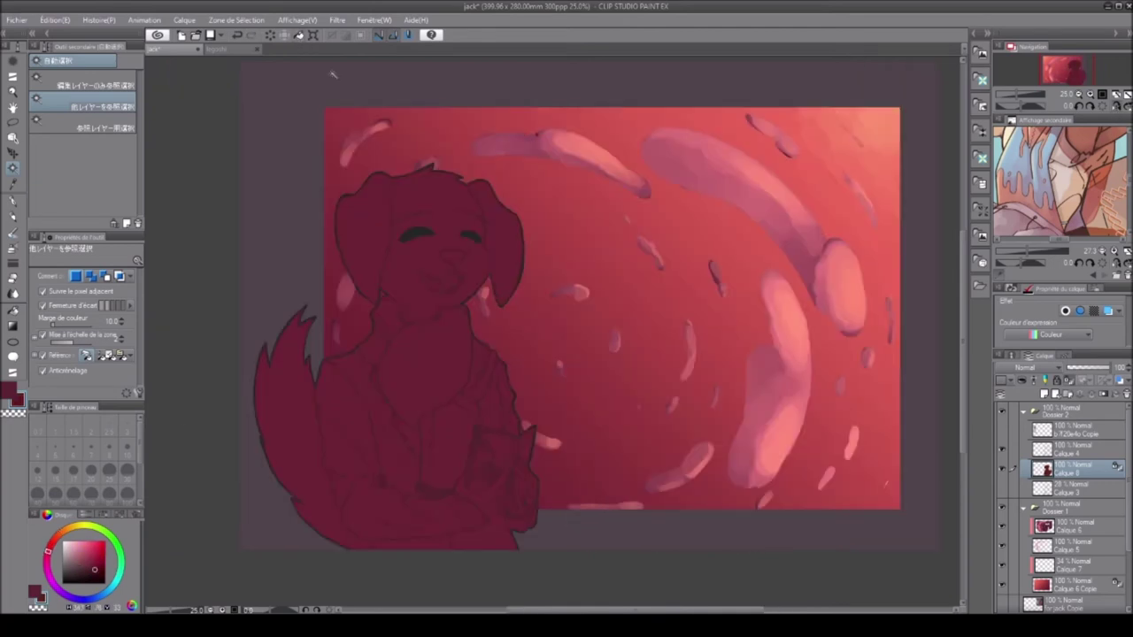
left_click(95, 567)
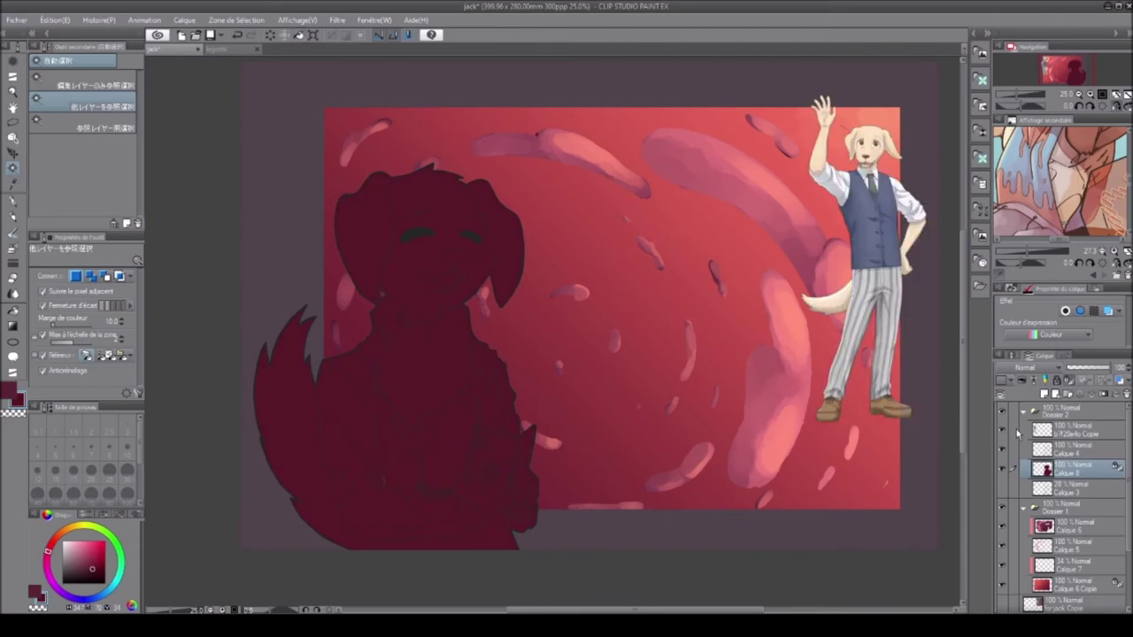
Step: Paint a translucent cream base over the character's head, ears and tail with a large watercolor brush on the silhouette layer
key("b")
key("h")
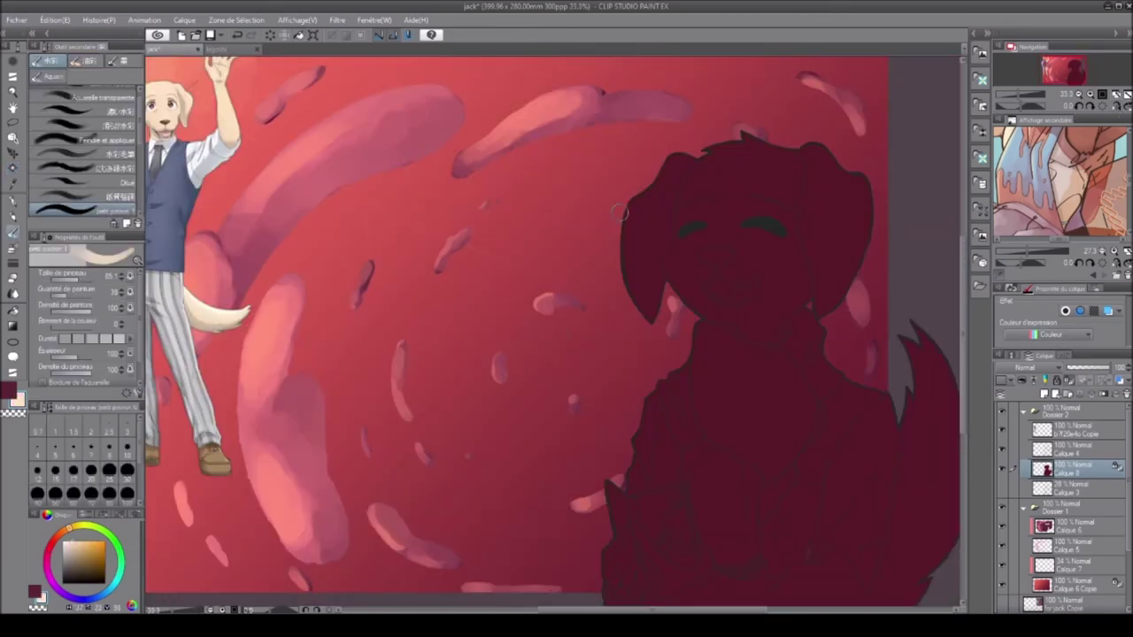
mouse_move(673, 221)
left_mouse_down()
mouse_move(671, 187)
mouse_move(712, 191)
mouse_move(840, 267)
mouse_move(755, 298)
mouse_move(708, 286)
mouse_move(715, 228)
left_mouse_up()
scroll(733, 277, "down", 2)
scroll(716, 225, "right", 5)
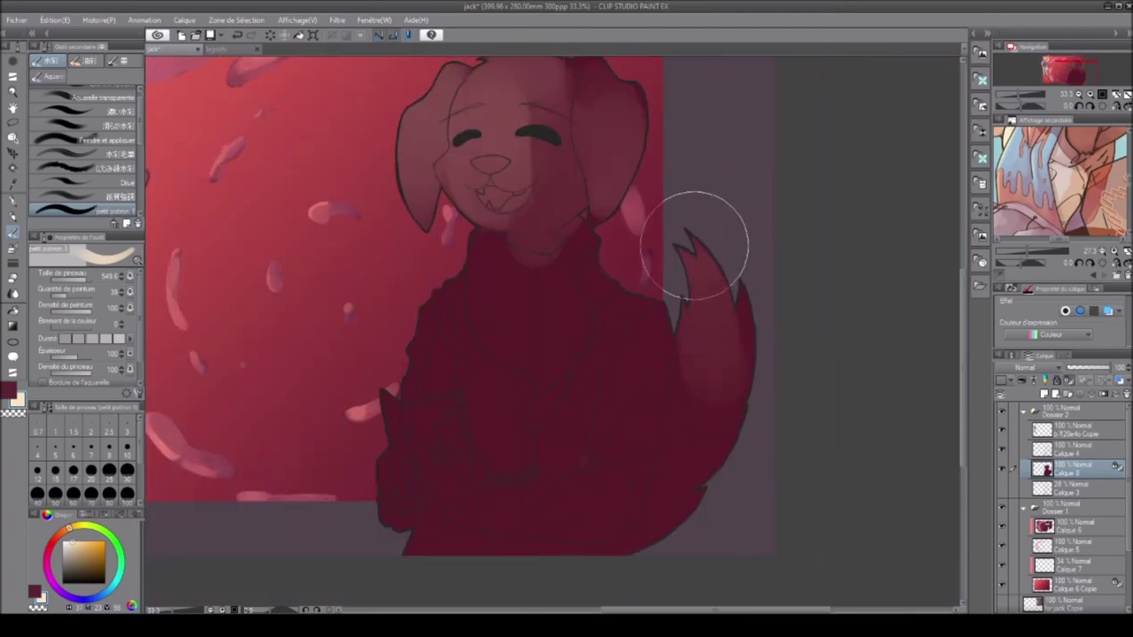
left_click_drag(675, 496, 728, 380)
Step: Build up lighter cream strokes on the light-side ear with a smaller brush
key("bracketleft")
key("bracketleft")
key("bracketleft")
key("bracketleft")
key("bracketleft")
mouse_move(385, 475)
left_mouse_down()
mouse_move(409, 441)
mouse_move(456, 487)
left_mouse_up()
scroll(923, 389, "up", 3)
left_click_drag(417, 330, 414, 452)
key("bracketright")
key("bracketright")
mouse_move(416, 349)
left_mouse_down()
mouse_move(433, 376)
mouse_move(415, 442)
mouse_move(412, 381)
mouse_move(423, 434)
left_mouse_up()
Step: Lighten the character's face with more cream strokes while checking the drawing in mirrored view
key("h")
scroll(551, 328, "right", 5)
mouse_move(380, 305)
left_mouse_down()
mouse_move(438, 357)
mouse_move(421, 420)
mouse_move(442, 383)
mouse_move(391, 345)
mouse_move(349, 416)
mouse_move(384, 451)
mouse_move(417, 244)
mouse_move(404, 343)
mouse_move(440, 412)
mouse_move(367, 323)
left_mouse_up()
key("h")
mouse_move(664, 309)
left_mouse_down()
mouse_move(646, 416)
mouse_move(681, 371)
mouse_move(708, 407)
left_mouse_up()
key("h")
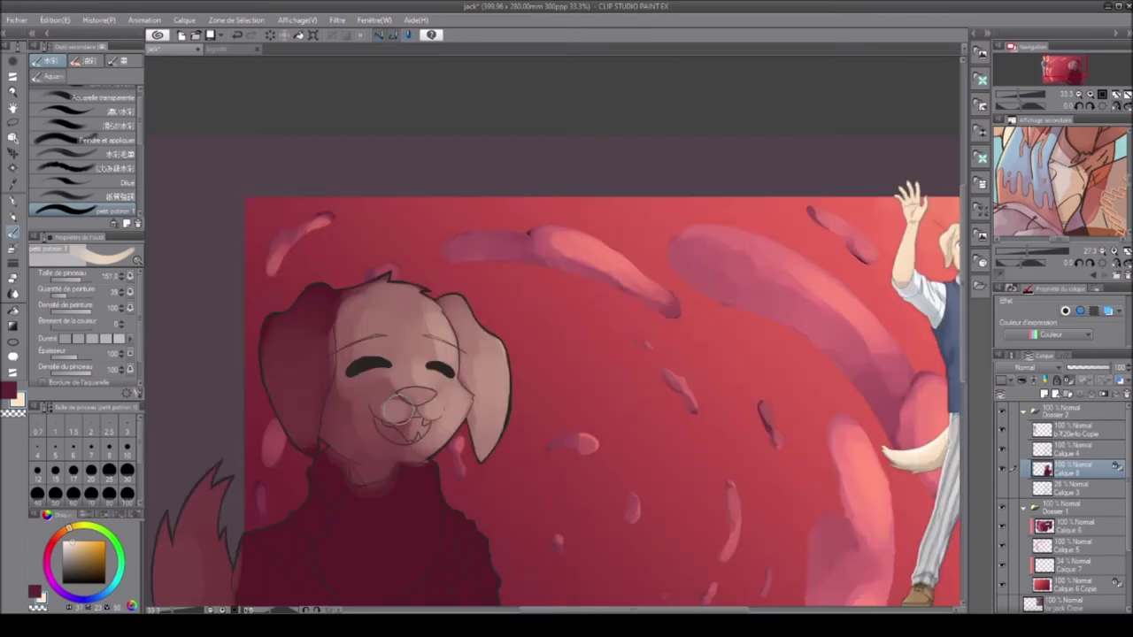
Step: Brighten the muzzle, chin, cheek and forehead with cream strokes, varying the brush size
left_click_drag(434, 446, 409, 456)
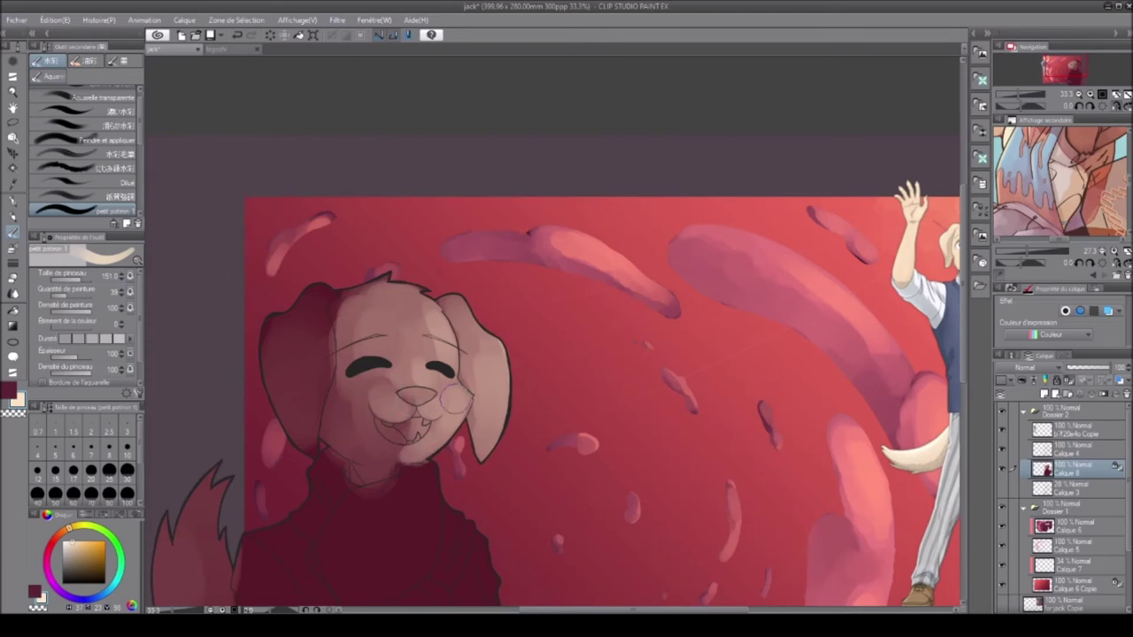
key("h")
key("h")
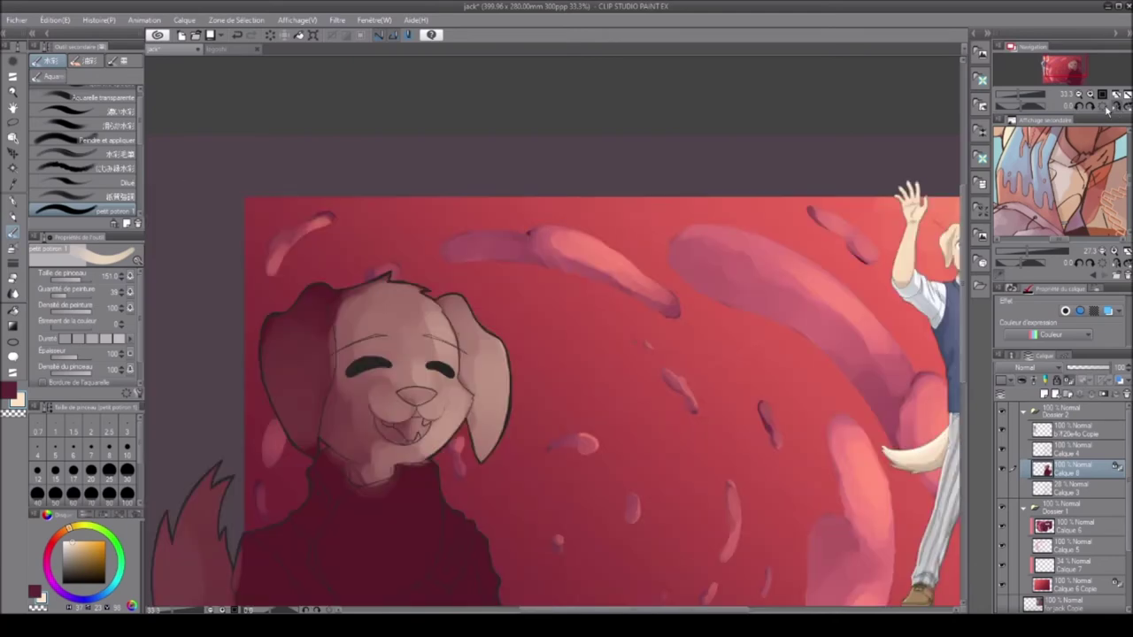
mouse_move(337, 390)
left_mouse_down()
mouse_move(346, 442)
mouse_move(373, 451)
left_mouse_up()
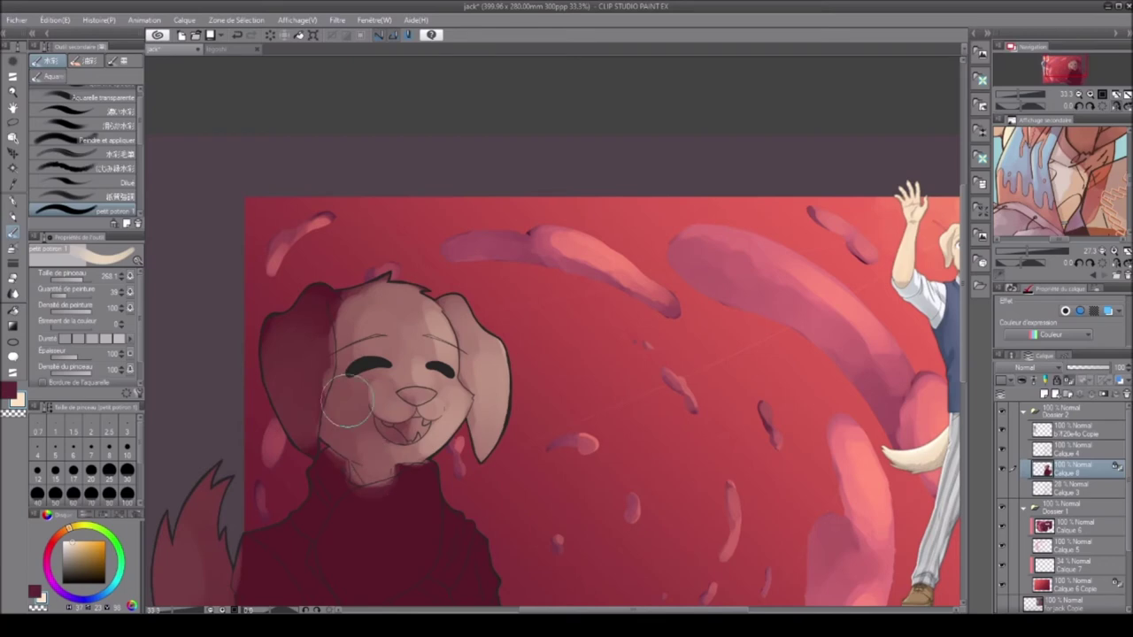
left_click(78, 278)
left_click_drag(431, 369, 404, 354)
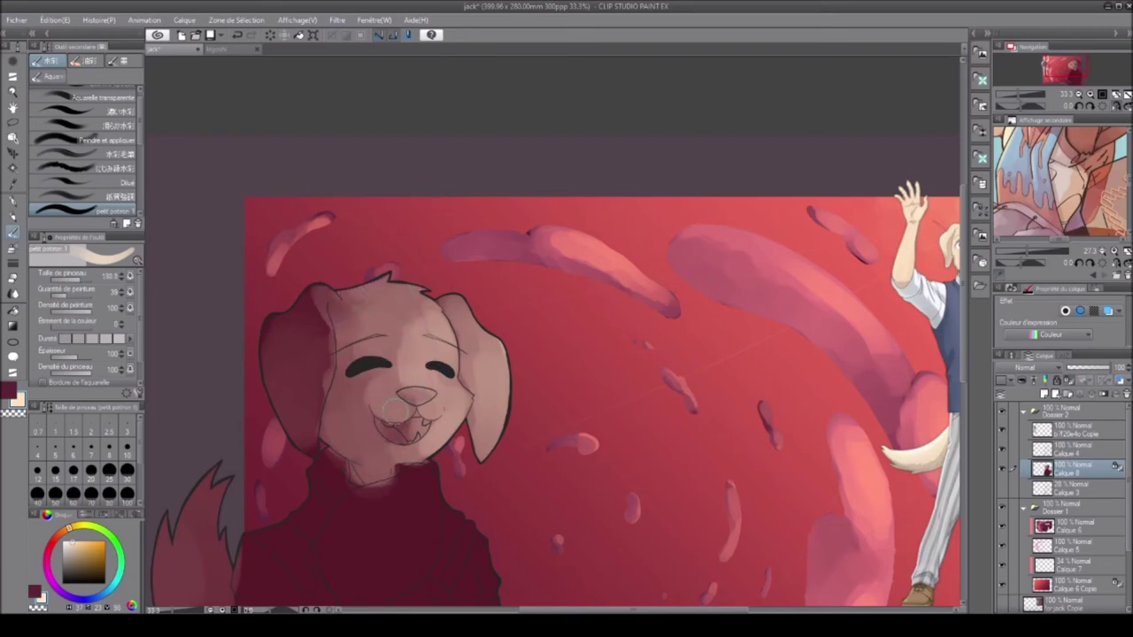
Step: Cover the dark far ear with cream using a larger brush
left_click(93, 275)
mouse_move(313, 317)
left_mouse_down()
mouse_move(273, 348)
mouse_move(320, 347)
mouse_move(280, 332)
mouse_move(307, 398)
mouse_move(304, 314)
mouse_move(312, 453)
mouse_move(267, 347)
left_mouse_up()
key("h")
mouse_move(792, 306)
left_mouse_down()
mouse_move(796, 434)
mouse_move(815, 318)
left_mouse_up()
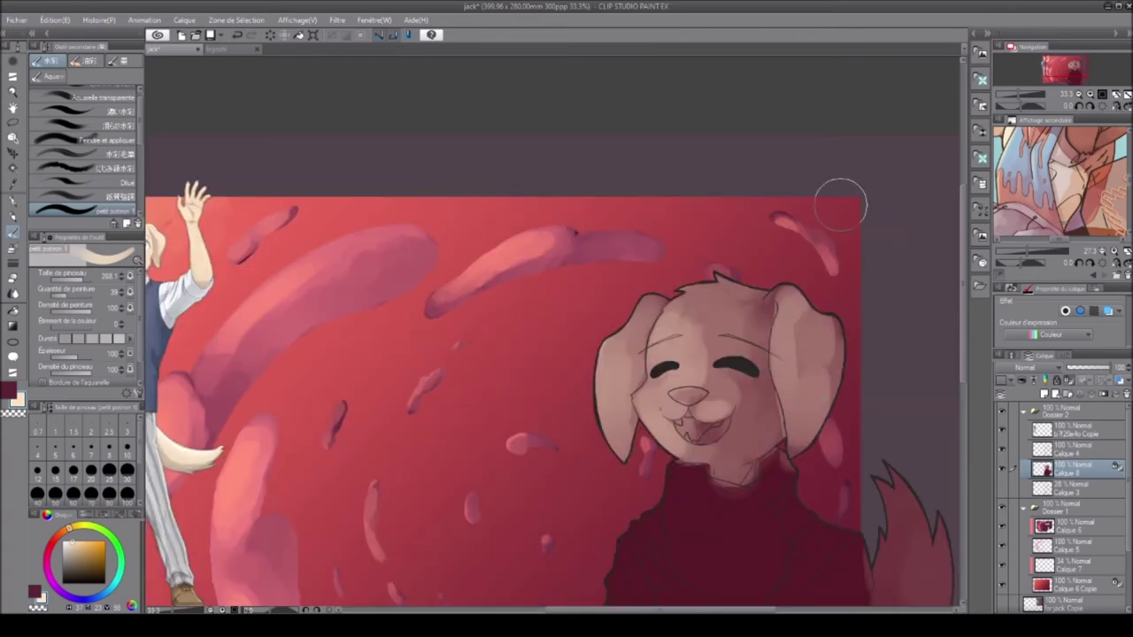
key("h")
Step: Sample a rosy shadow tone from the face and shade the far ear with a smaller brush
left_click(346, 380, "alt")
key("bracketleft")
key("bracketleft")
mouse_move(266, 330)
left_mouse_down()
mouse_move(268, 363)
mouse_move(307, 445)
mouse_move(260, 331)
mouse_move(310, 418)
mouse_move(307, 306)
mouse_move(275, 407)
left_mouse_up()
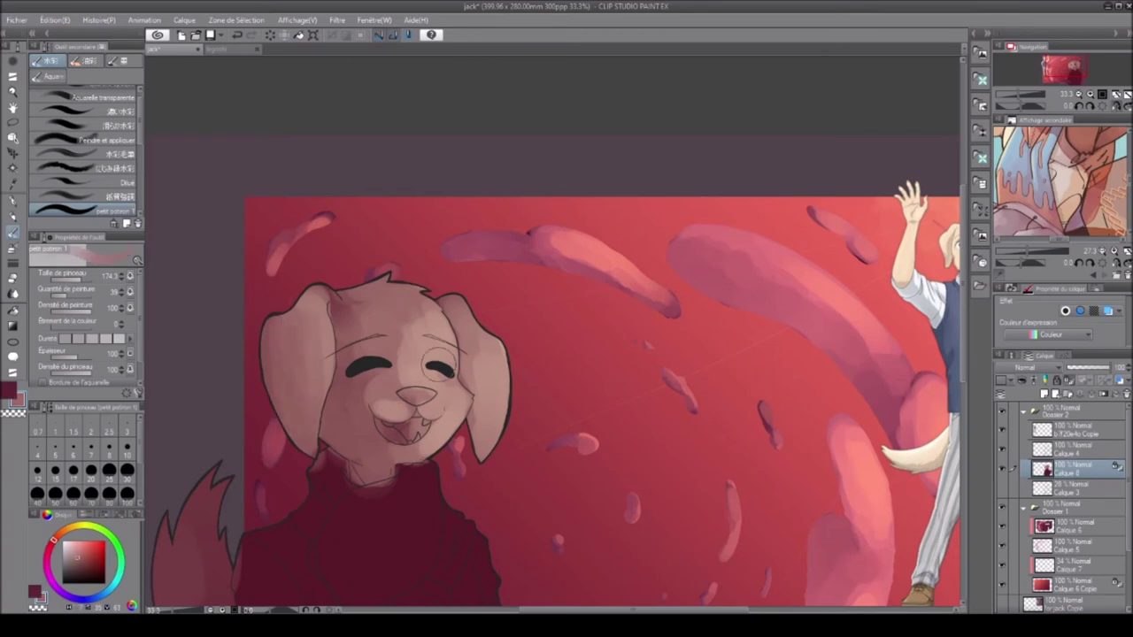
Step: Sample a peach beige fur tone and paint long strands along the tail
left_click(439, 363, "alt")
scroll(390, 405, "down", 3)
scroll(246, 280, "up", 3)
mouse_move(246, 280)
left_mouse_down()
mouse_move(292, 531)
mouse_move(247, 495)
mouse_move(217, 428)
mouse_move(249, 325)
mouse_move(208, 389)
left_mouse_up()
mouse_move(243, 301)
left_mouse_down()
mouse_move(226, 380)
mouse_move(244, 390)
mouse_move(202, 310)
left_mouse_up()
key("ctrl+shift+h")
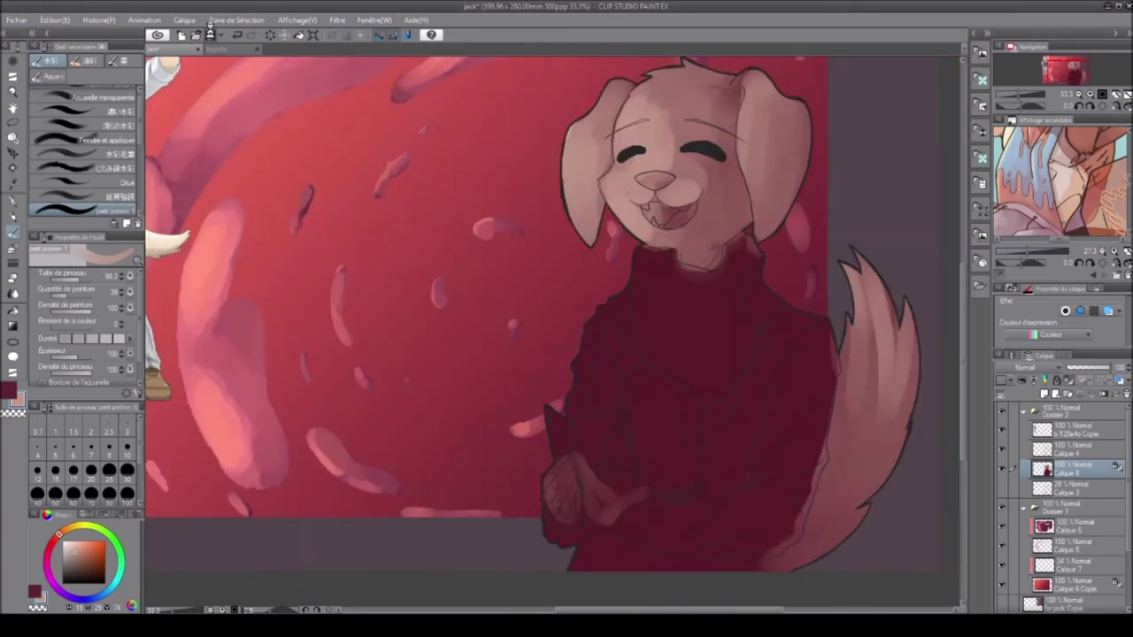
Step: Paint the fingers, palms and wrist of both hands in beige fur tones with a small brush
scroll(868, 584, "up", 2)
mouse_move(434, 383)
left_mouse_down()
mouse_move(467, 443)
mouse_move(419, 388)
mouse_move(403, 434)
mouse_move(434, 411)
mouse_move(431, 440)
left_mouse_up()
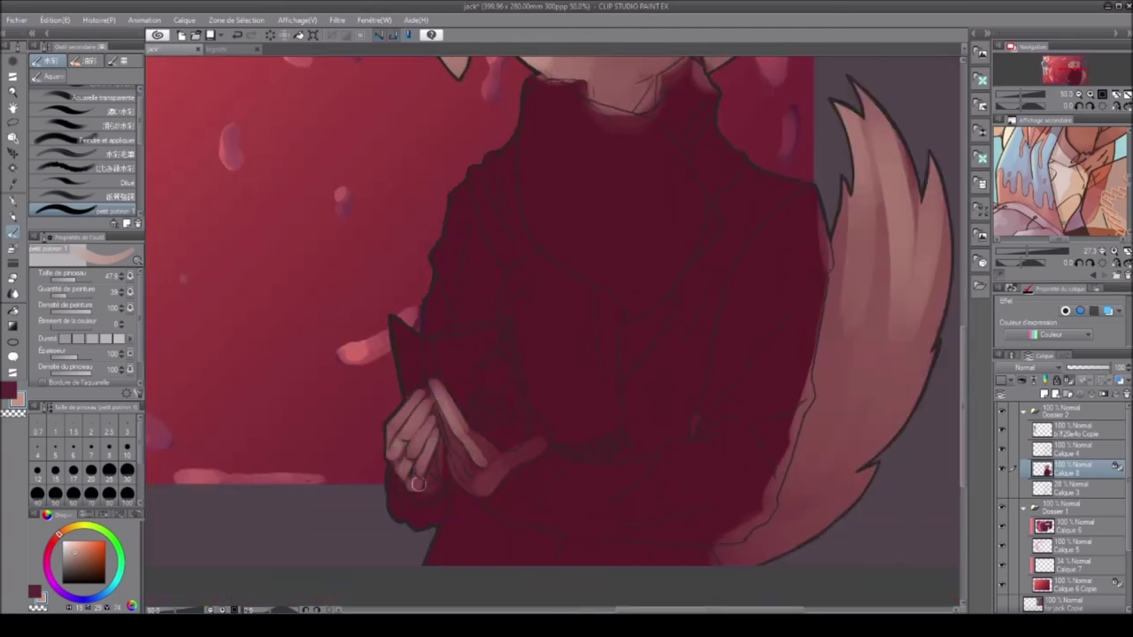
left_click(1115, 105)
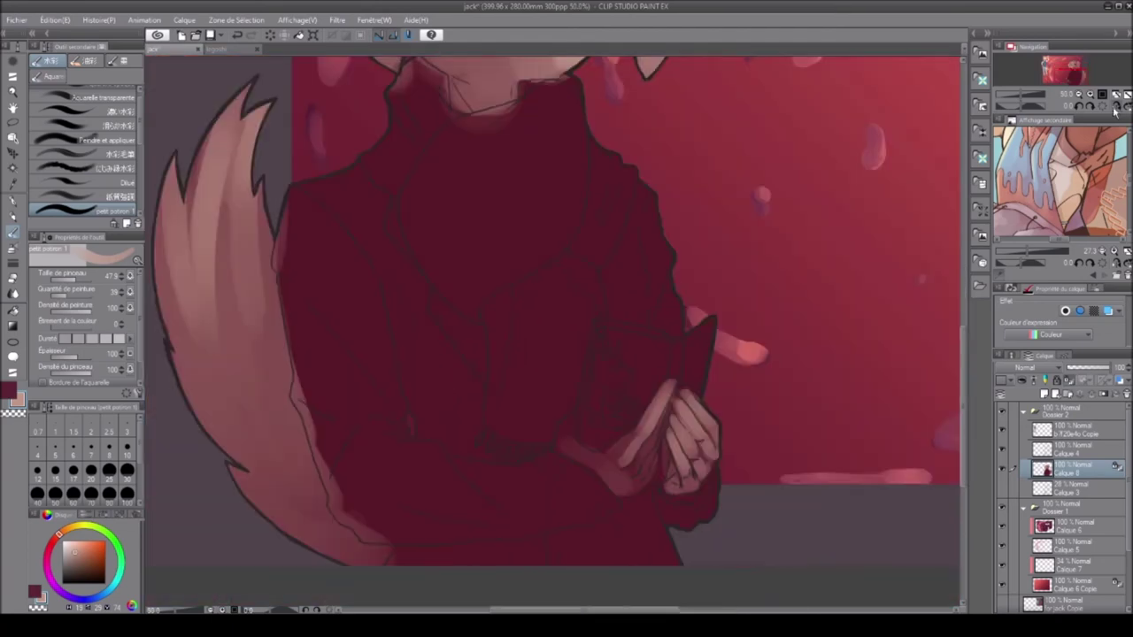
mouse_move(622, 456)
left_mouse_down()
mouse_move(649, 422)
mouse_move(647, 464)
mouse_move(563, 432)
mouse_move(606, 480)
mouse_move(605, 457)
mouse_move(625, 464)
mouse_move(595, 420)
left_mouse_up()
left_click(1115, 105)
mouse_move(435, 389)
left_mouse_down()
mouse_move(482, 465)
mouse_move(441, 419)
left_mouse_up()
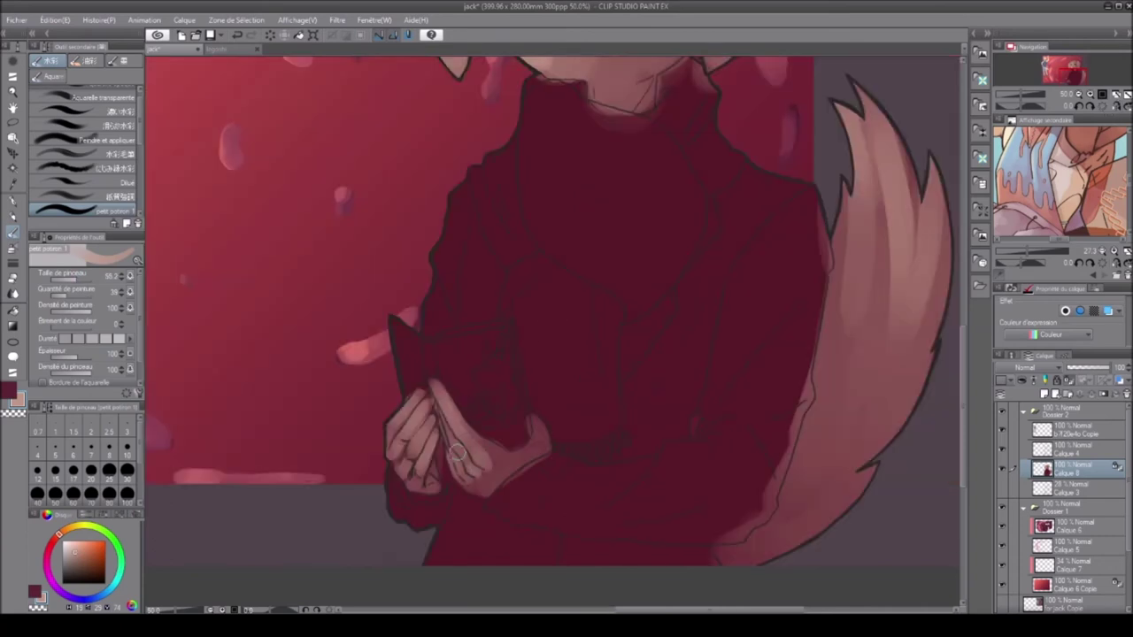
mouse_move(544, 416)
left_mouse_down()
mouse_move(496, 425)
mouse_move(474, 473)
left_mouse_up()
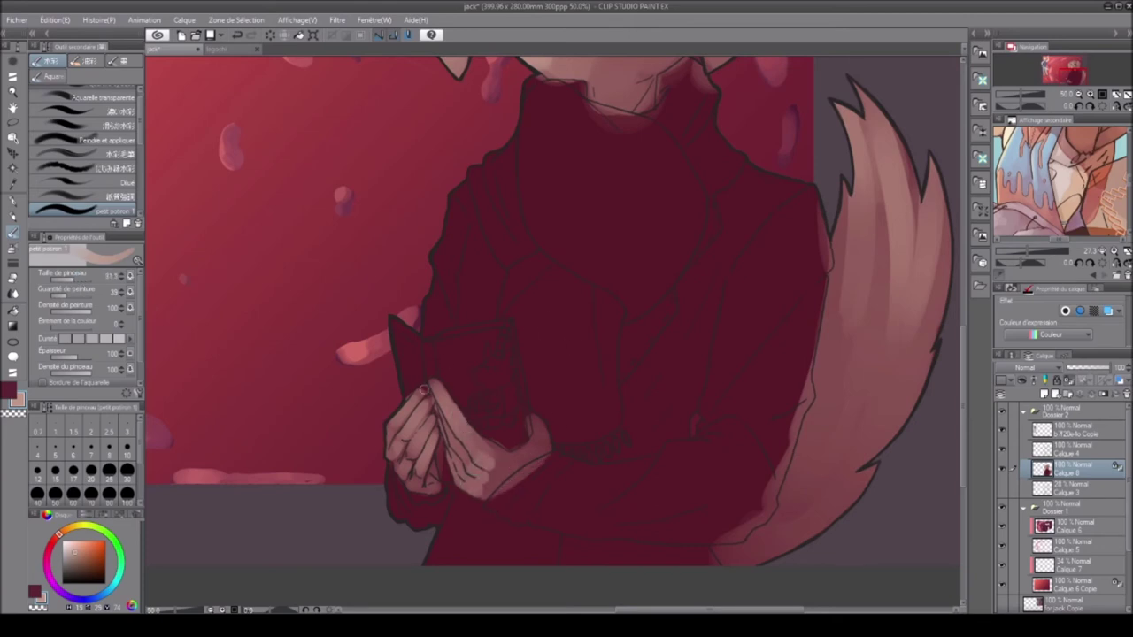
scroll(431, 423, "down", 3)
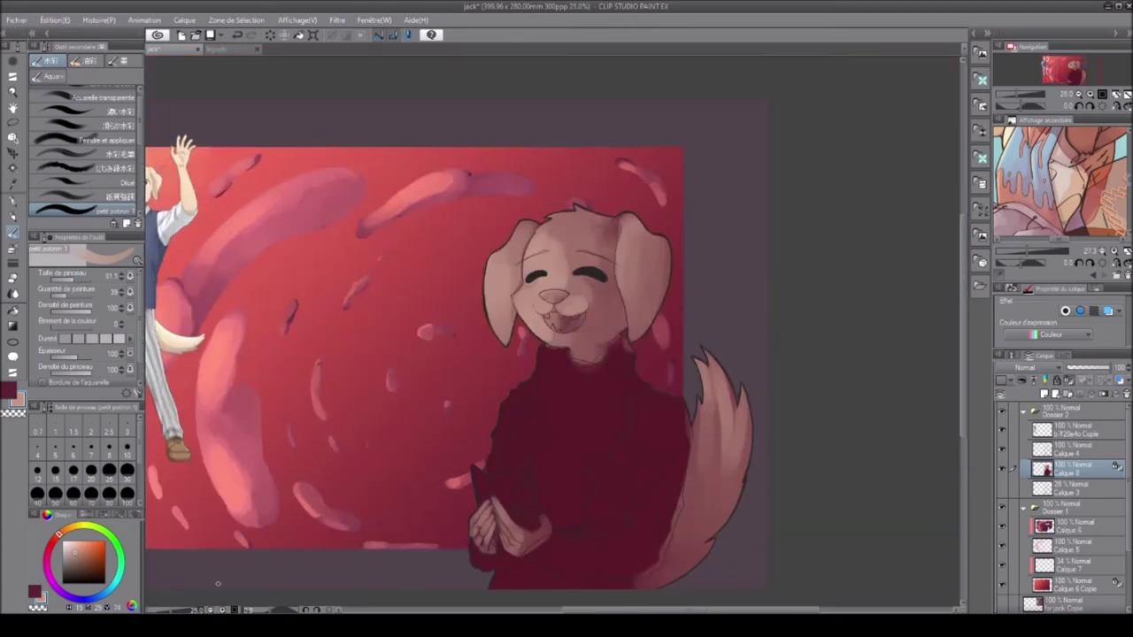
key("bracketright")
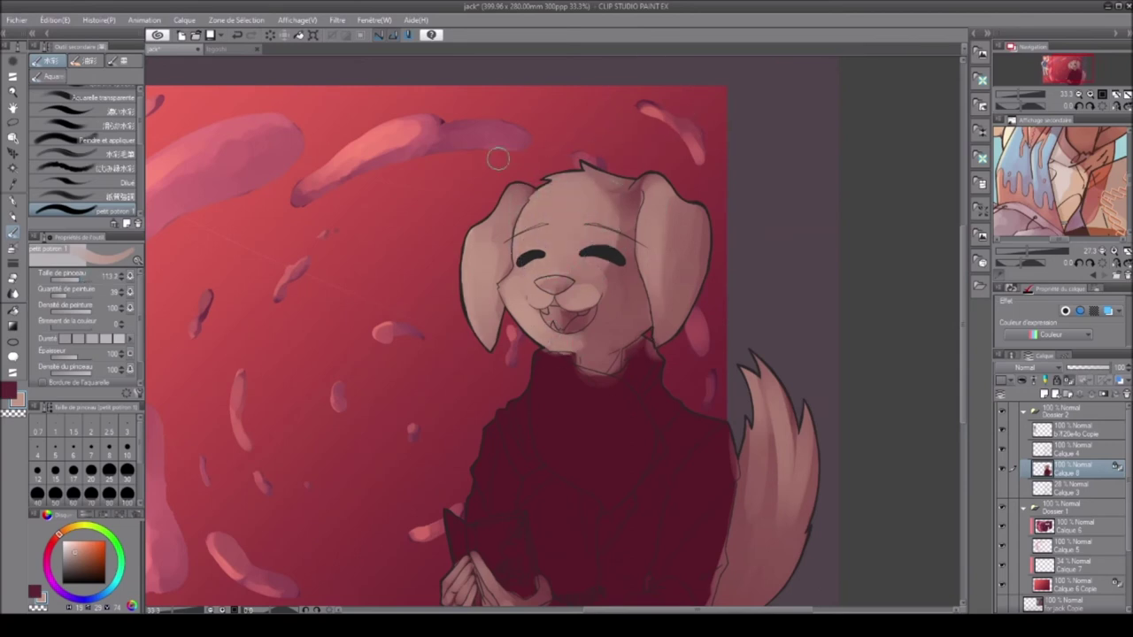
scroll(947, 253, "up", 2)
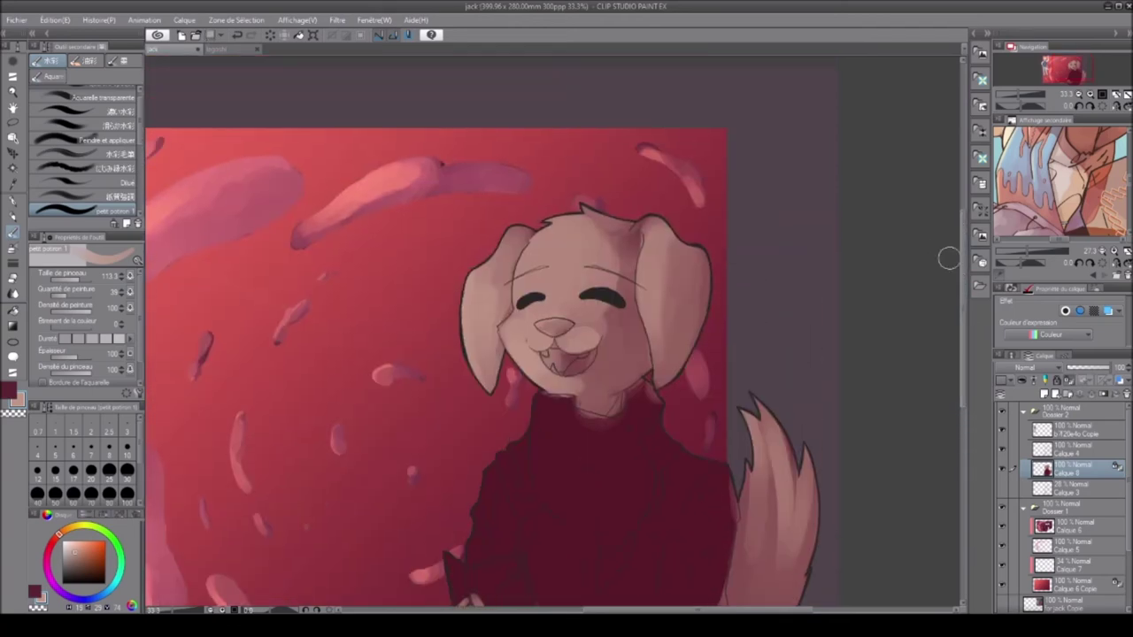
left_click(50, 548)
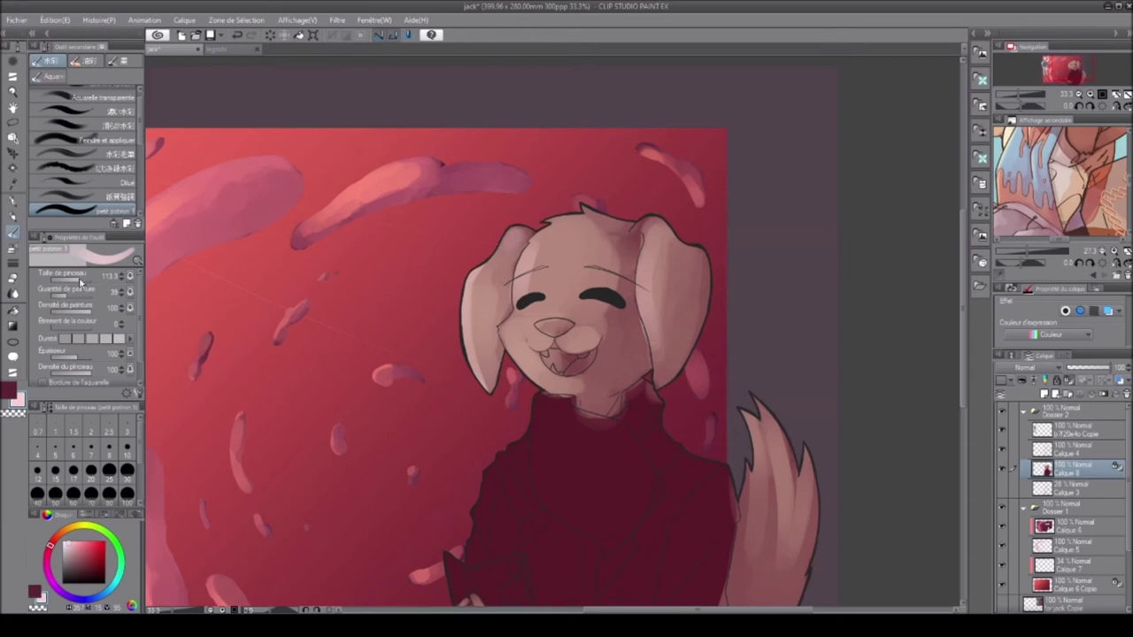
left_click_drag(513, 341, 524, 363)
key("h")
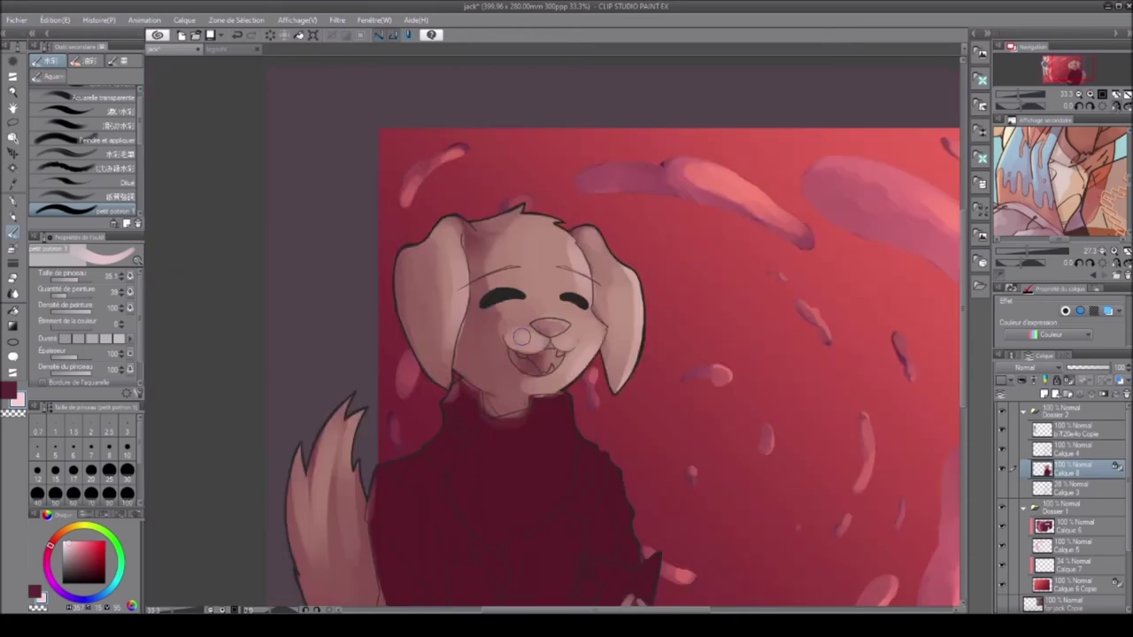
left_click(237, 34)
left_click(236, 34)
left_click(236, 35)
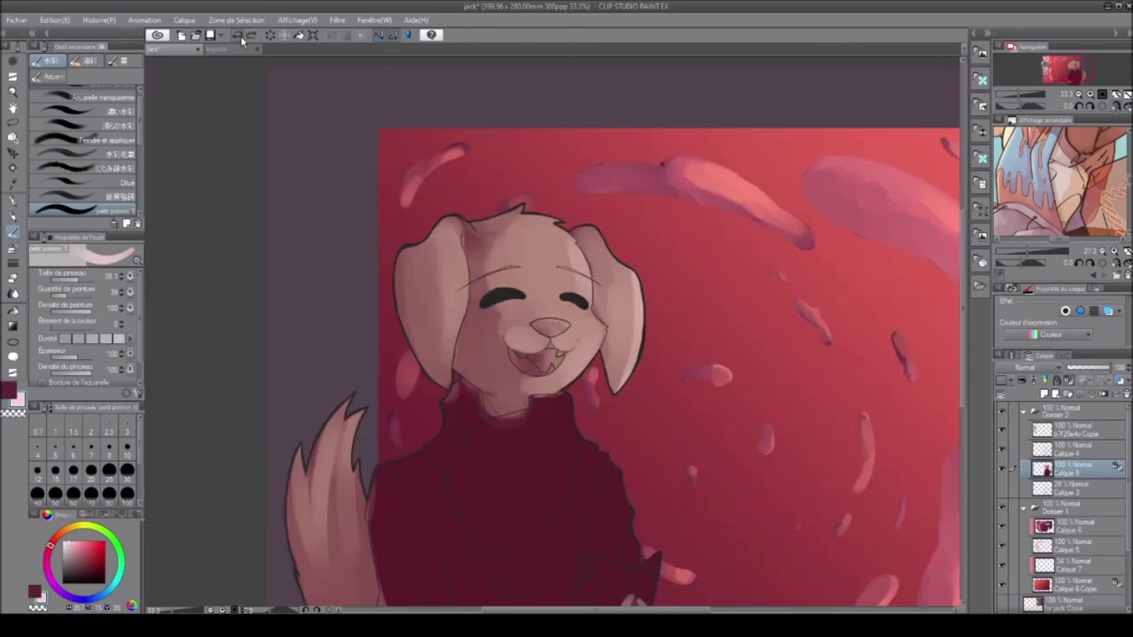
left_click(237, 35)
left_click(249, 34)
left_click(236, 35)
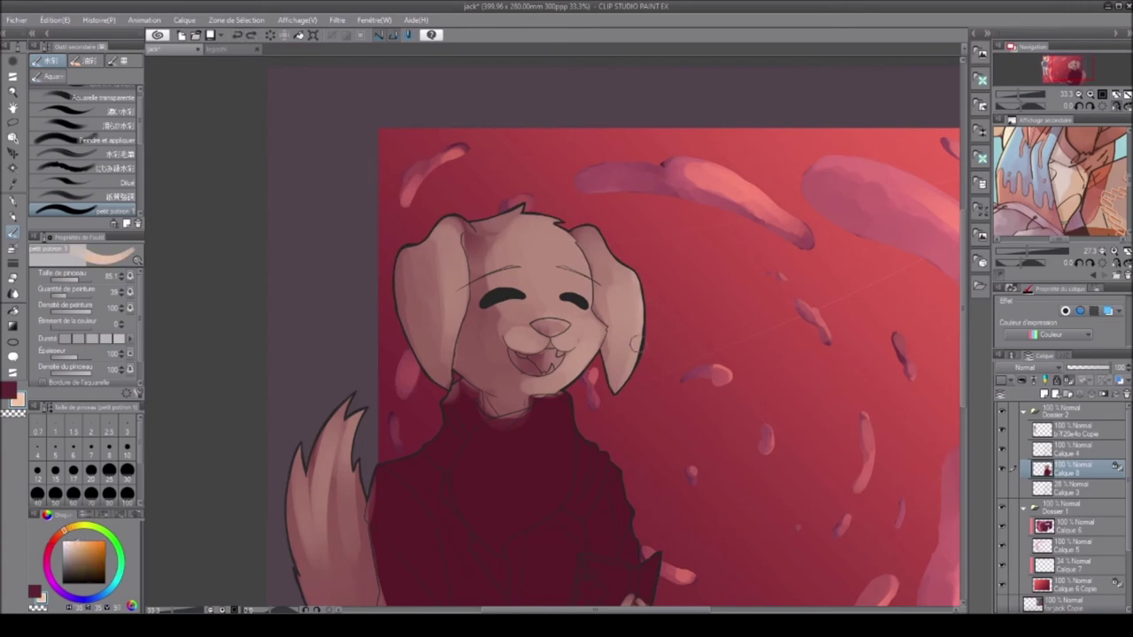
Step: Add warm peach highlights to the face and the ear's upper fold, and undo the last ear stroke
key("h")
left_click_drag(518, 297, 513, 336)
left_click_drag(645, 220, 645, 297)
left_click_drag(642, 257, 658, 372)
key("ctrl+z")
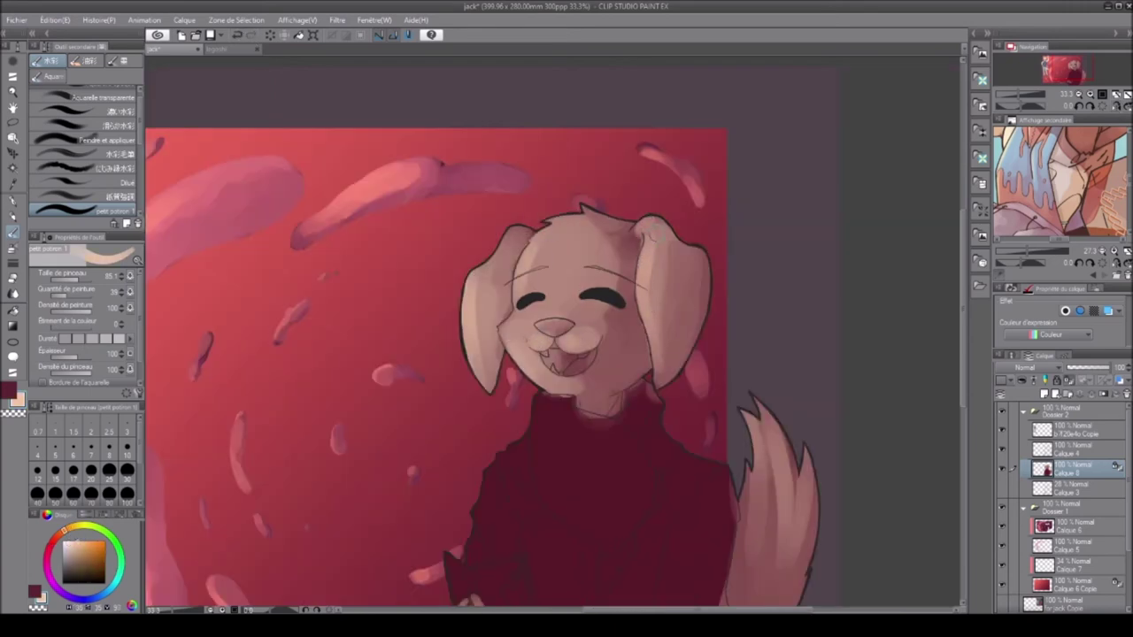
Step: Rotate and enlarge the view of the head, paint the nose dark brown, and reset the canvas rotation
scroll(578, 247, "down", 5)
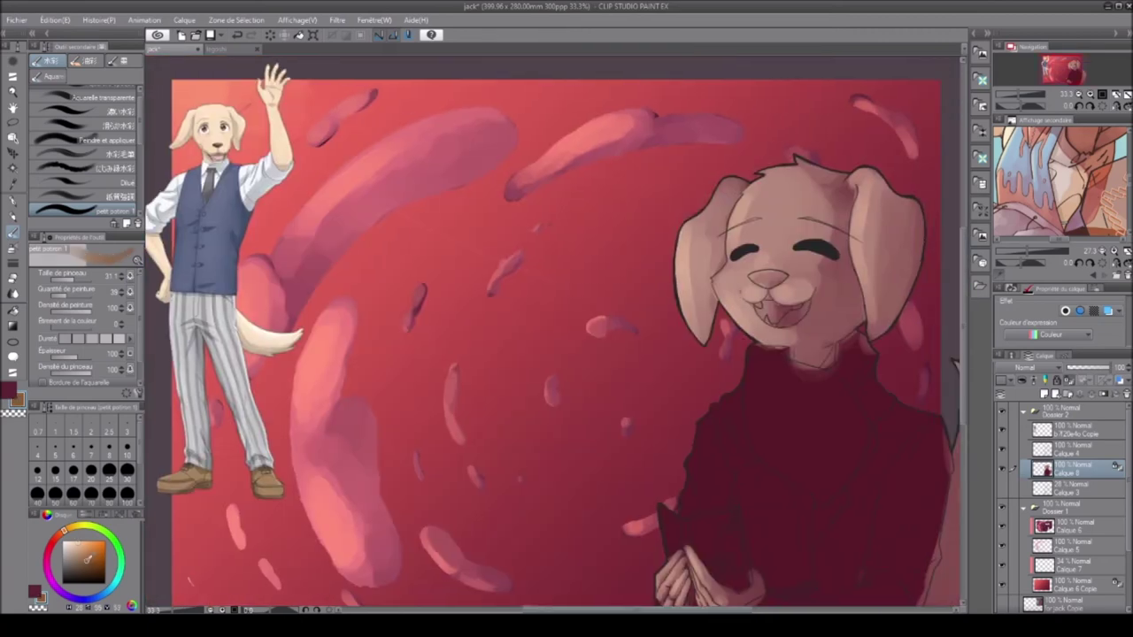
scroll(553, 336, "right", 5)
scroll(553, 336, "up", 3)
key("minus")
key("minus")
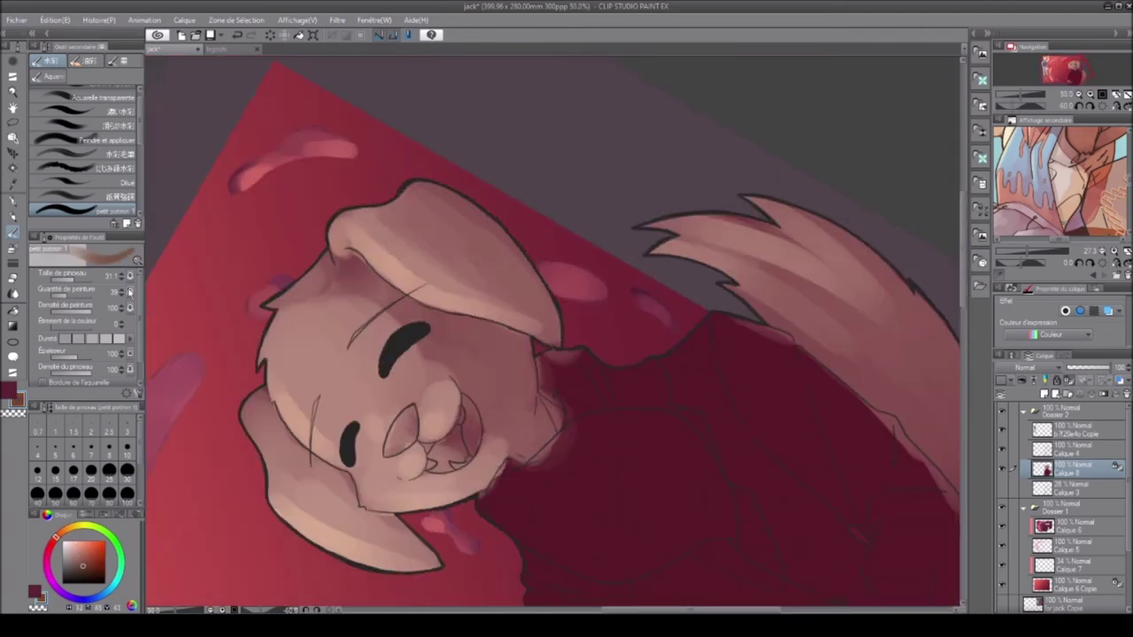
left_click(410, 409, "alt")
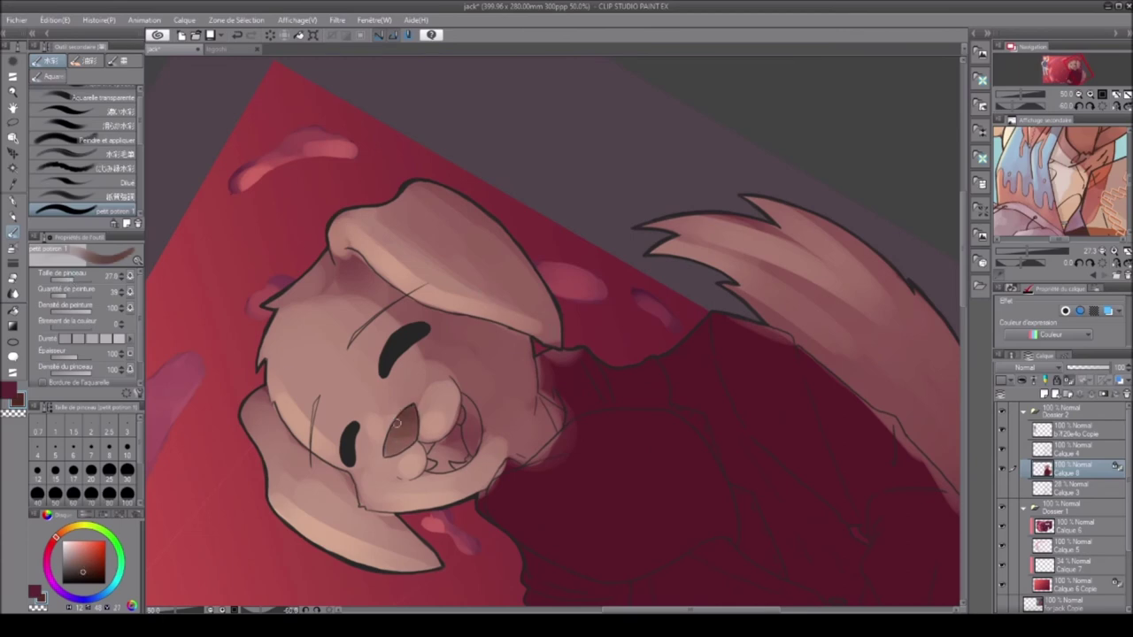
left_click(330, 610)
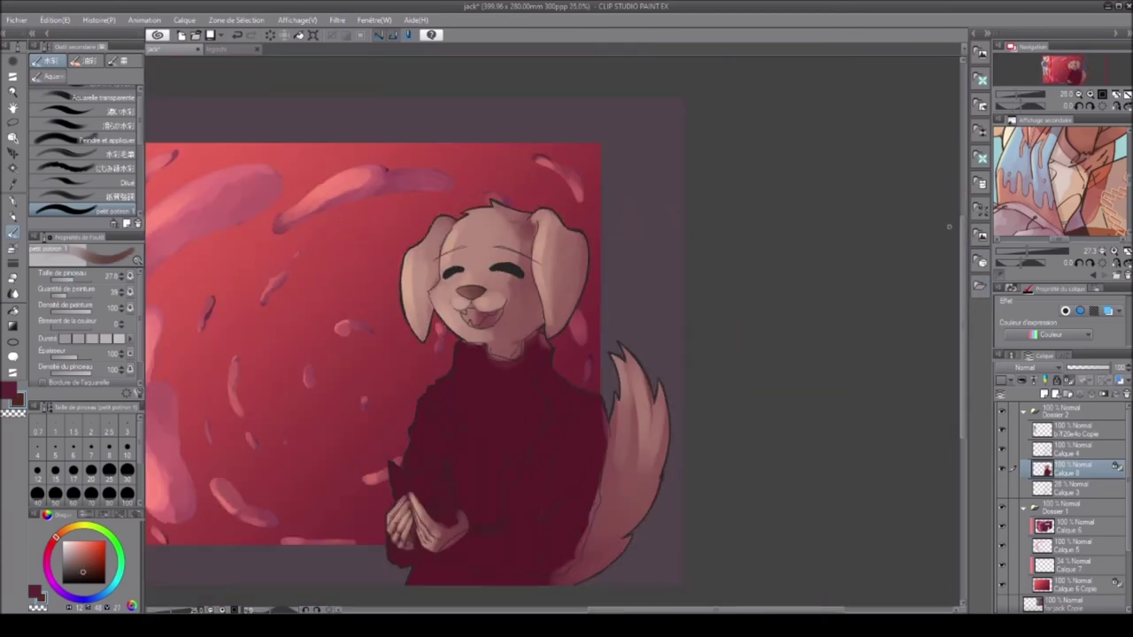
Step: Sample fur tones from the head and blend the shading on the forehead beside the ear with a large brush
left_click(529, 327, "alt")
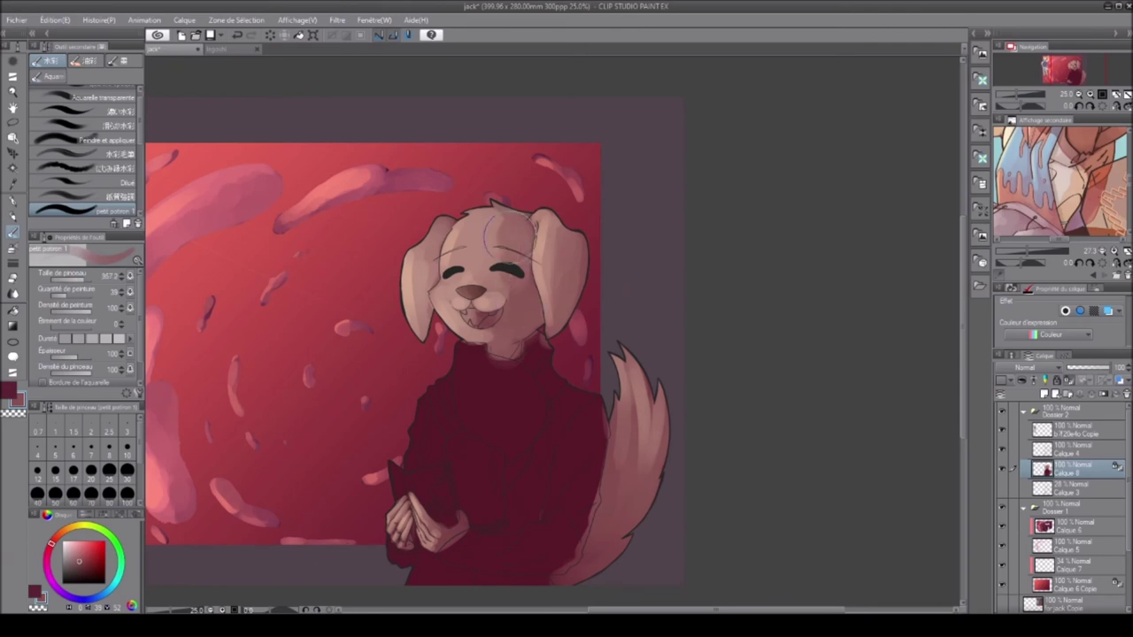
left_click(498, 252, "alt")
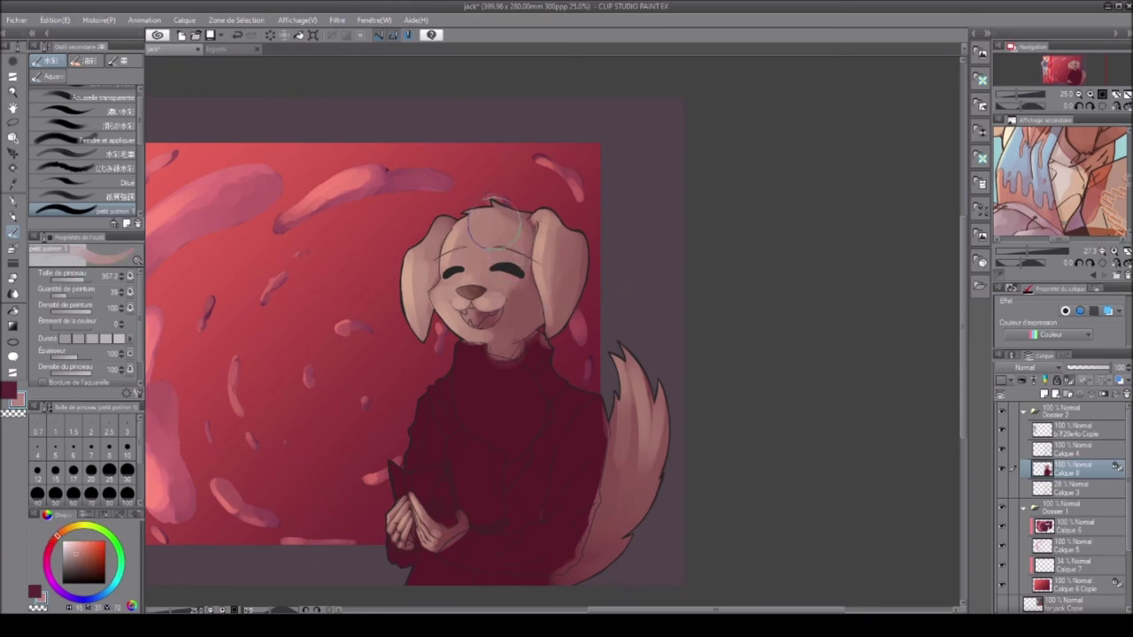
left_click(1081, 106)
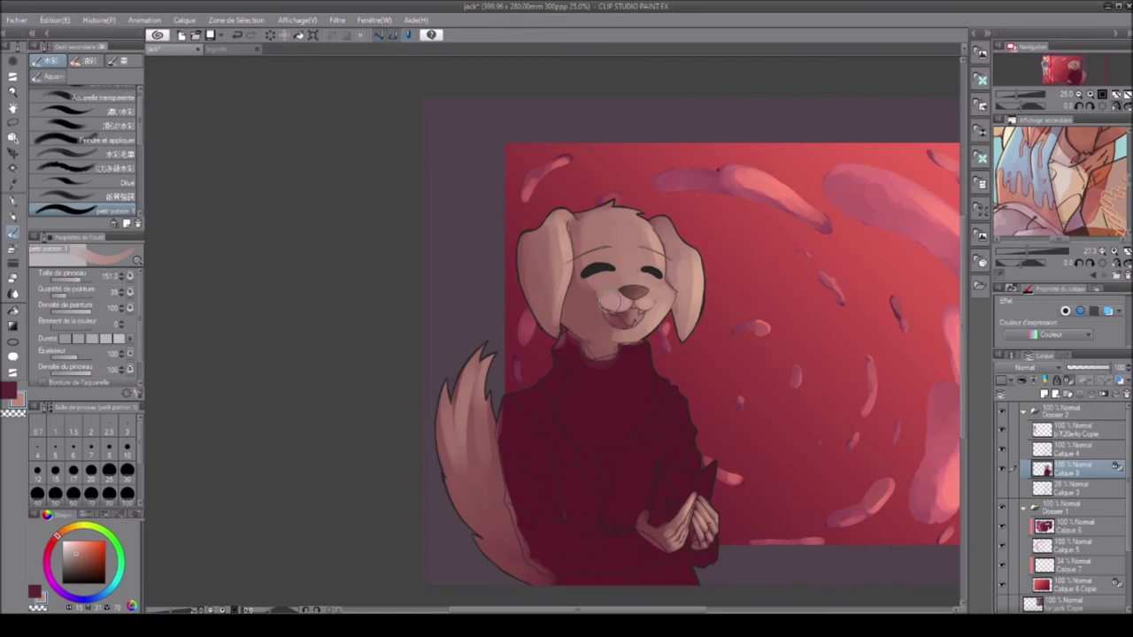
key("h")
scroll(948, 265, "up", 3)
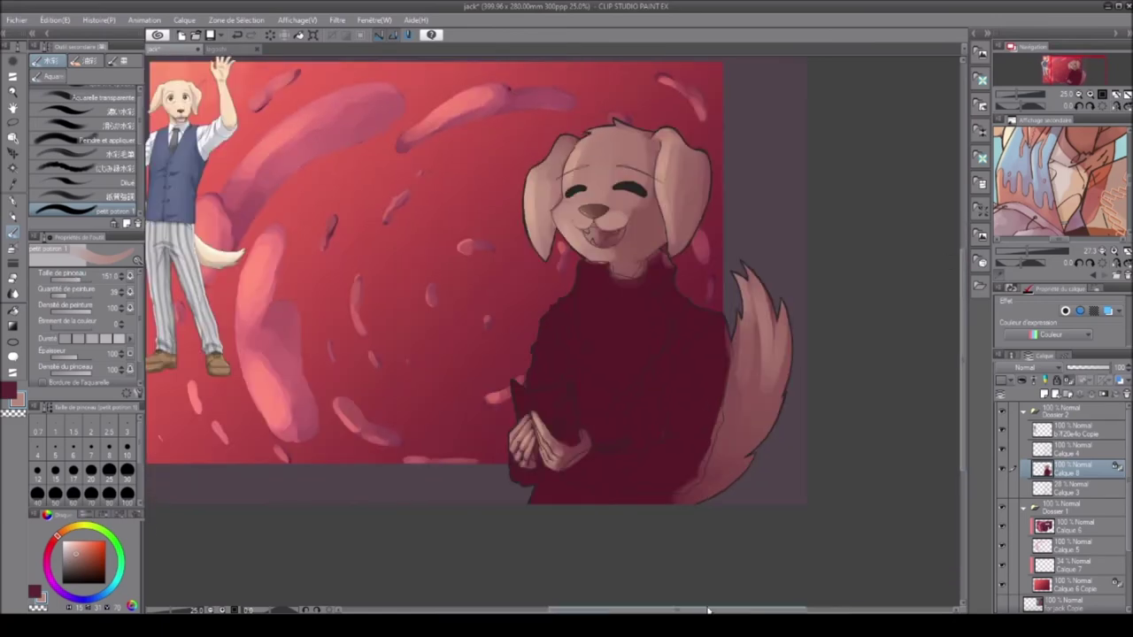
scroll(687, 587, "up", 1)
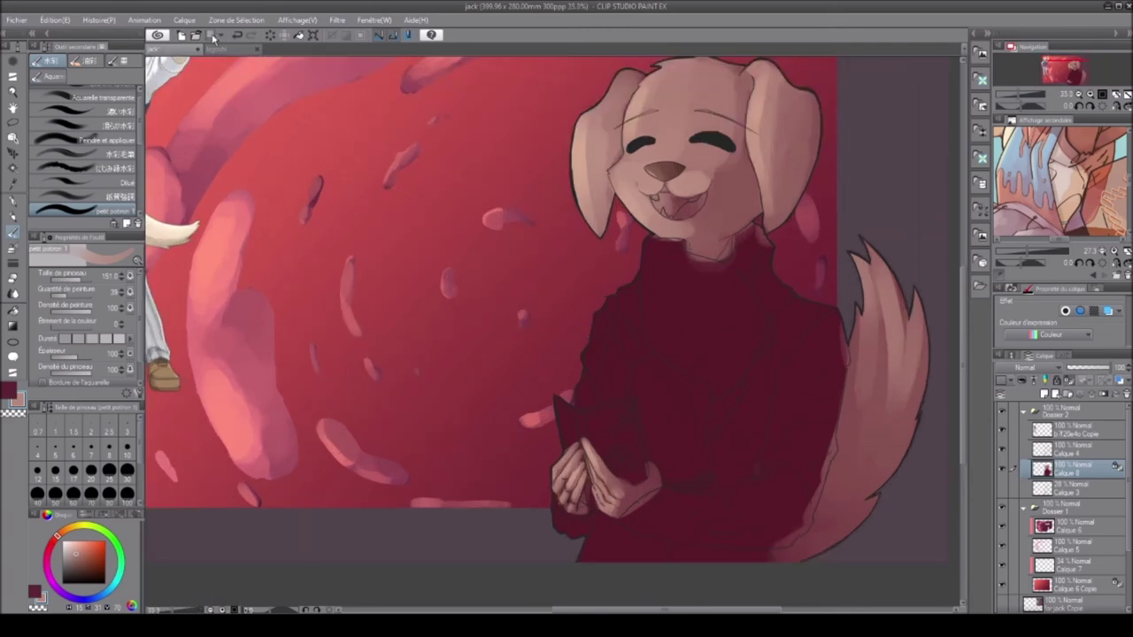
Step: Choose a muted teal and paint the base of the scarf's wrapped front and side folds
scroll(221, 78, "down", 1)
scroll(221, 77, "right", 2)
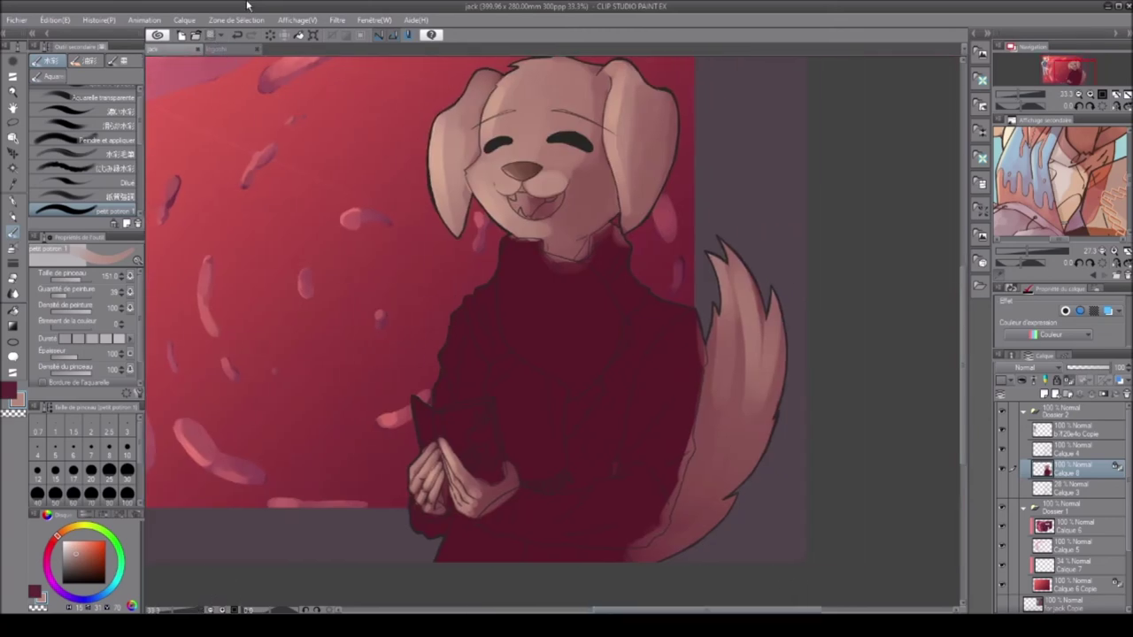
left_click(238, 36)
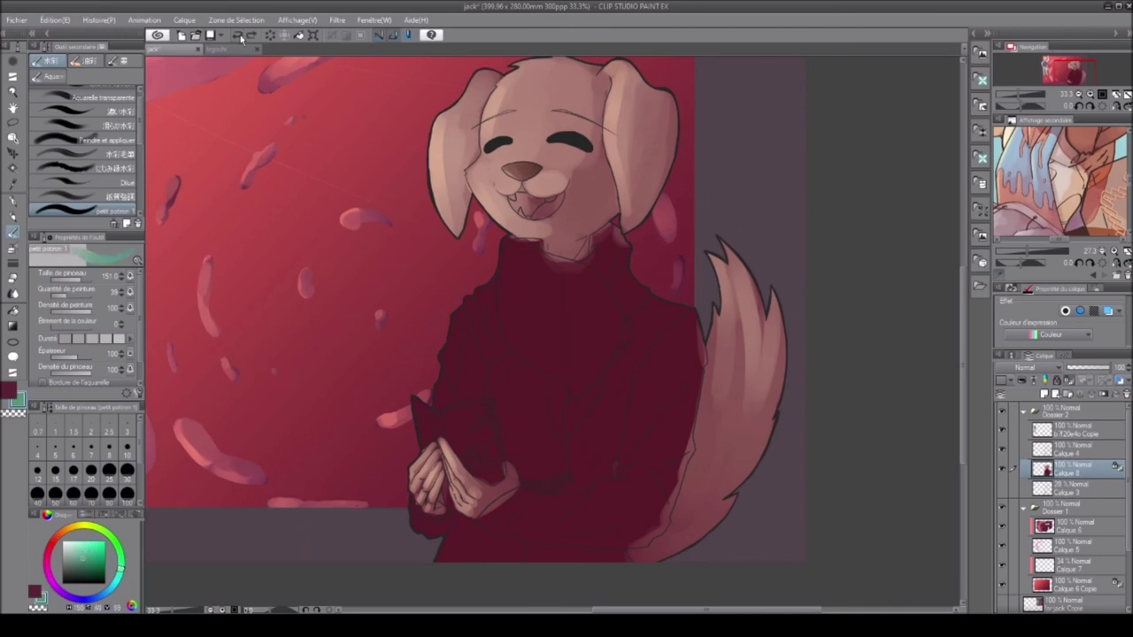
mouse_move(556, 338)
left_mouse_down()
mouse_move(518, 328)
mouse_move(543, 274)
mouse_move(560, 333)
mouse_move(519, 266)
mouse_move(523, 316)
mouse_move(516, 291)
left_mouse_up()
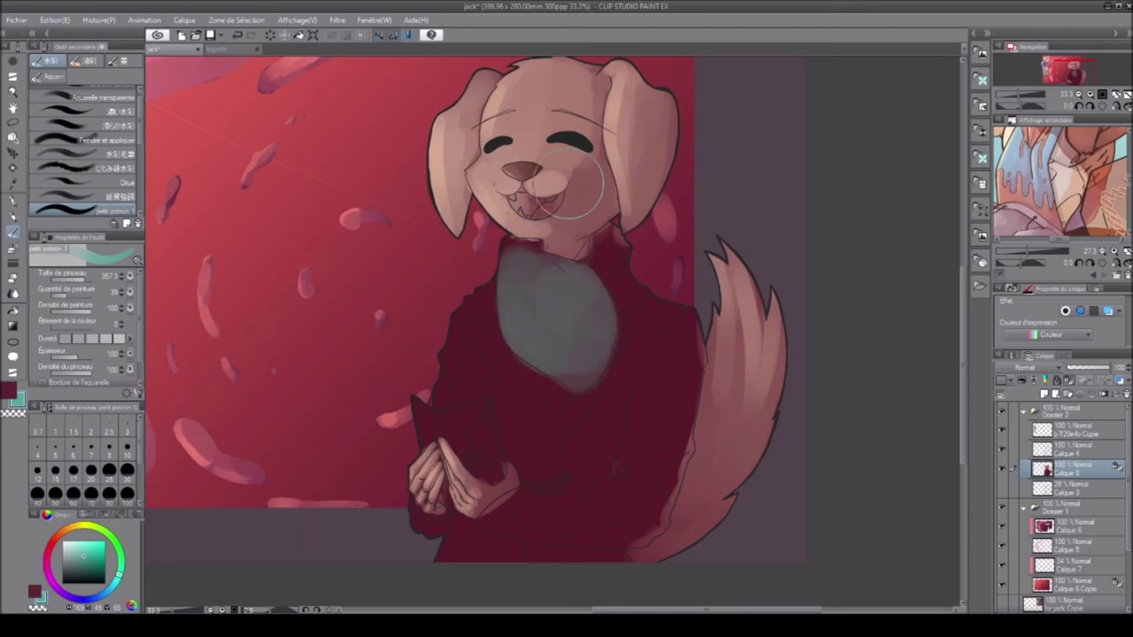
key("h")
mouse_move(598, 241)
left_mouse_down()
mouse_move(621, 350)
mouse_move(611, 292)
mouse_move(616, 349)
mouse_move(628, 310)
left_mouse_up()
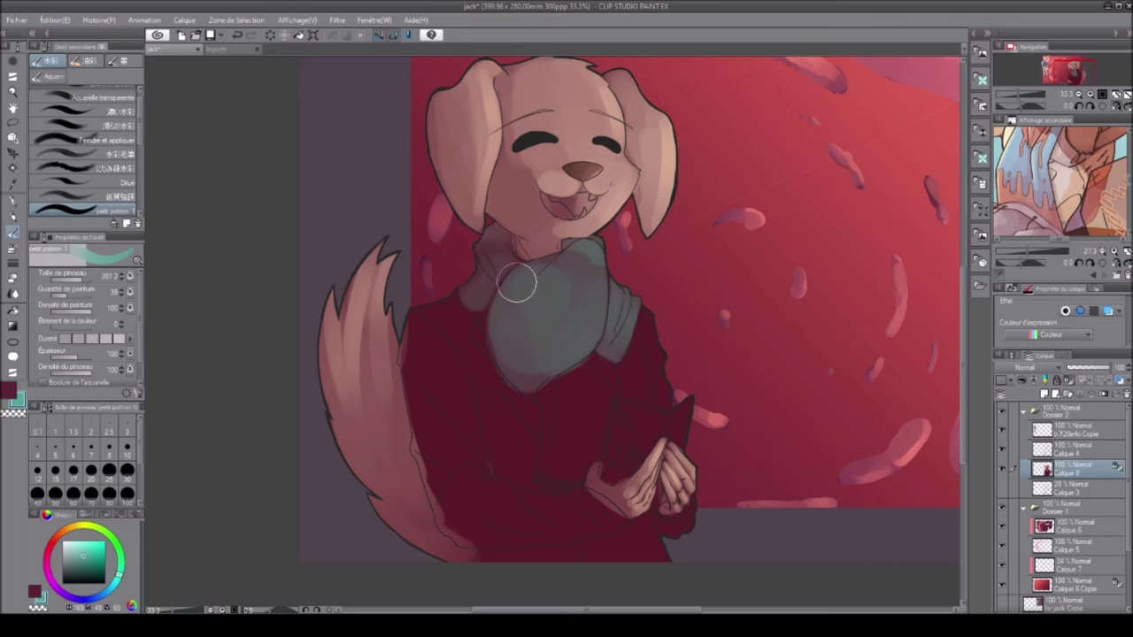
key("h")
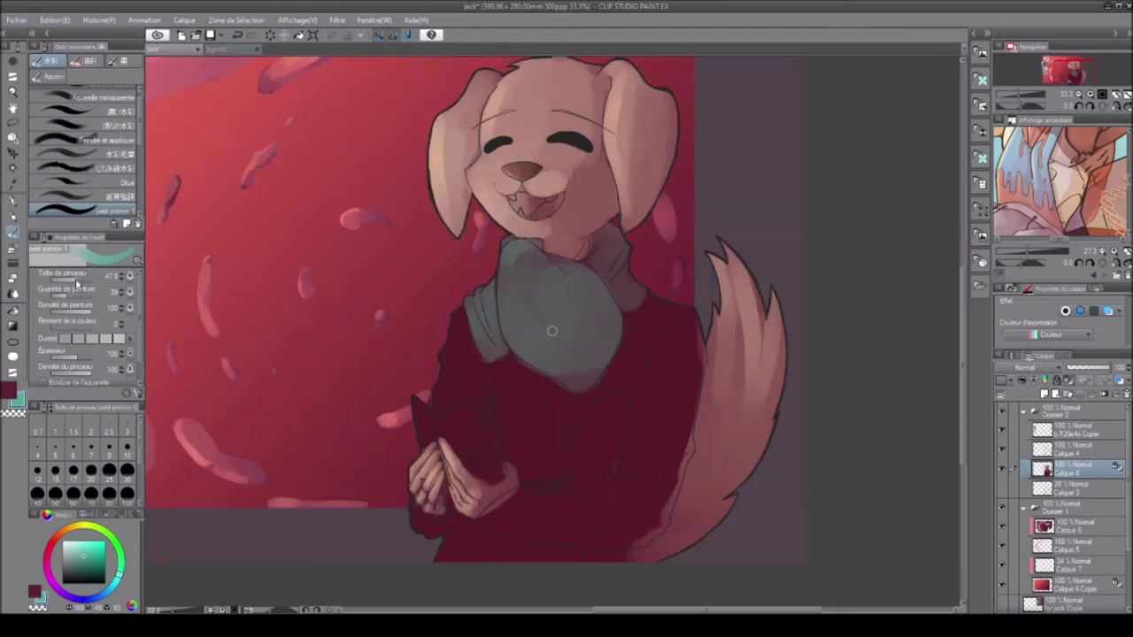
Step: Block in the scarf's hanging end with greyish teal, undoing a stroke and repainting it
scroll(931, 307, "down", 2)
mouse_move(500, 305)
left_mouse_down()
mouse_move(495, 318)
mouse_move(539, 313)
mouse_move(531, 393)
left_mouse_up()
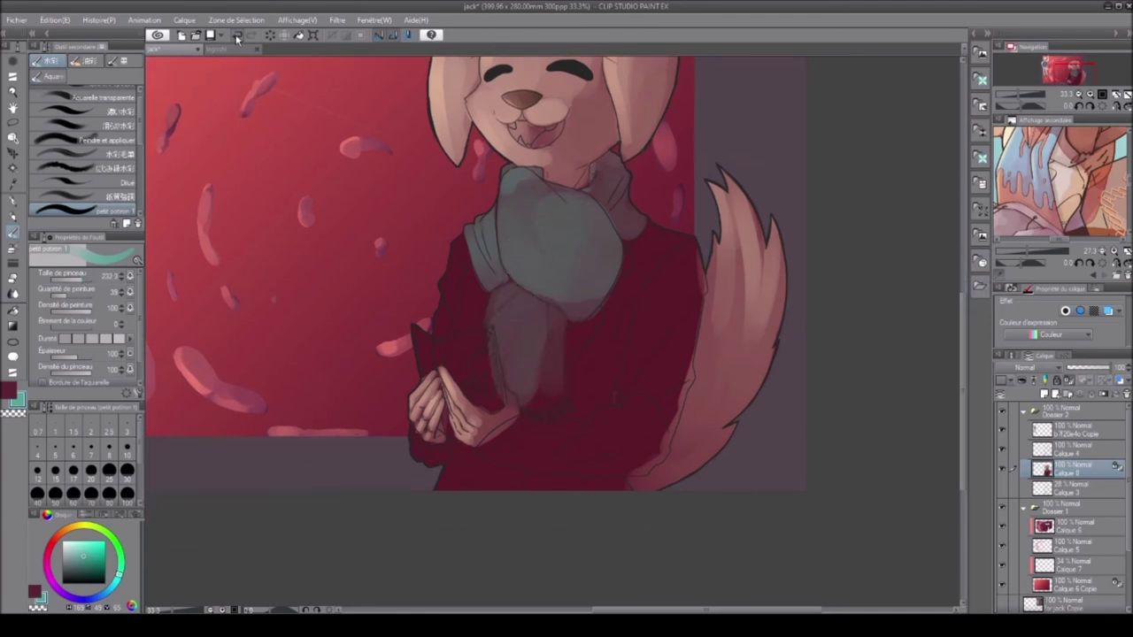
left_click(236, 37)
mouse_move(505, 349)
left_mouse_down()
mouse_move(530, 398)
mouse_move(513, 337)
mouse_move(532, 312)
mouse_move(549, 391)
mouse_move(540, 366)
mouse_move(552, 263)
mouse_move(518, 330)
mouse_move(531, 379)
left_mouse_up()
Step: Build up brighter teal on the scarf's wrapped front and side folds, undoing one stroke along the way
mouse_move(539, 203)
left_mouse_down()
mouse_move(516, 250)
mouse_move(562, 294)
mouse_move(511, 224)
mouse_move(559, 227)
mouse_move(535, 239)
mouse_move(546, 214)
mouse_move(555, 225)
mouse_move(507, 263)
mouse_move(543, 191)
mouse_move(529, 208)
mouse_move(555, 213)
mouse_move(502, 244)
mouse_move(518, 302)
mouse_move(579, 238)
mouse_move(562, 277)
left_mouse_up()
key("h")
left_click(235, 39)
key("h")
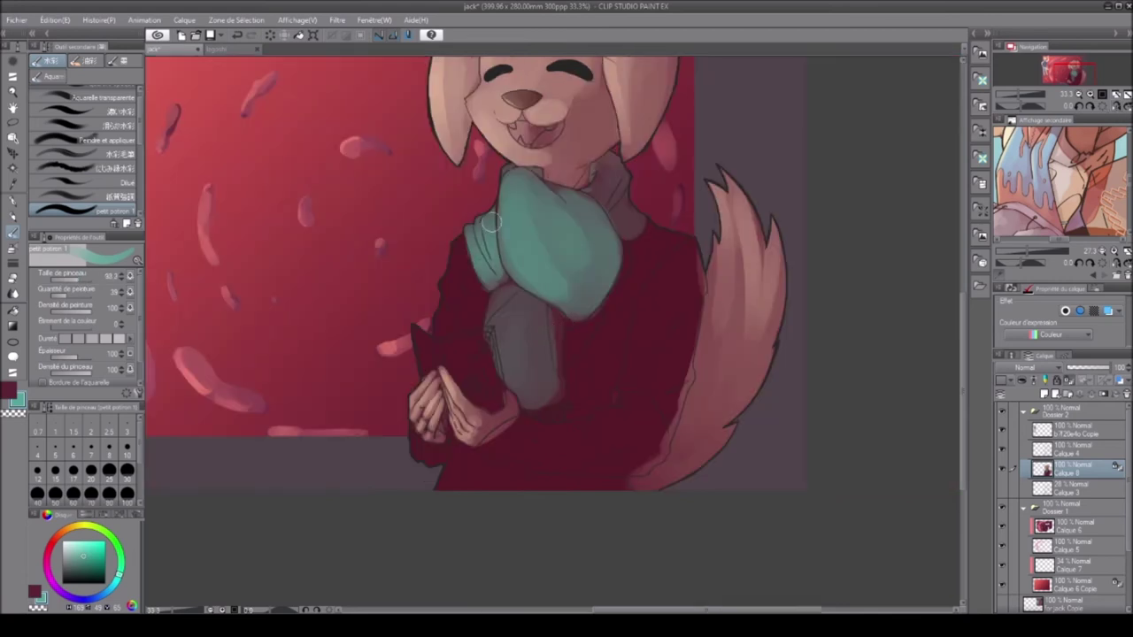
left_click_drag(612, 171, 638, 215)
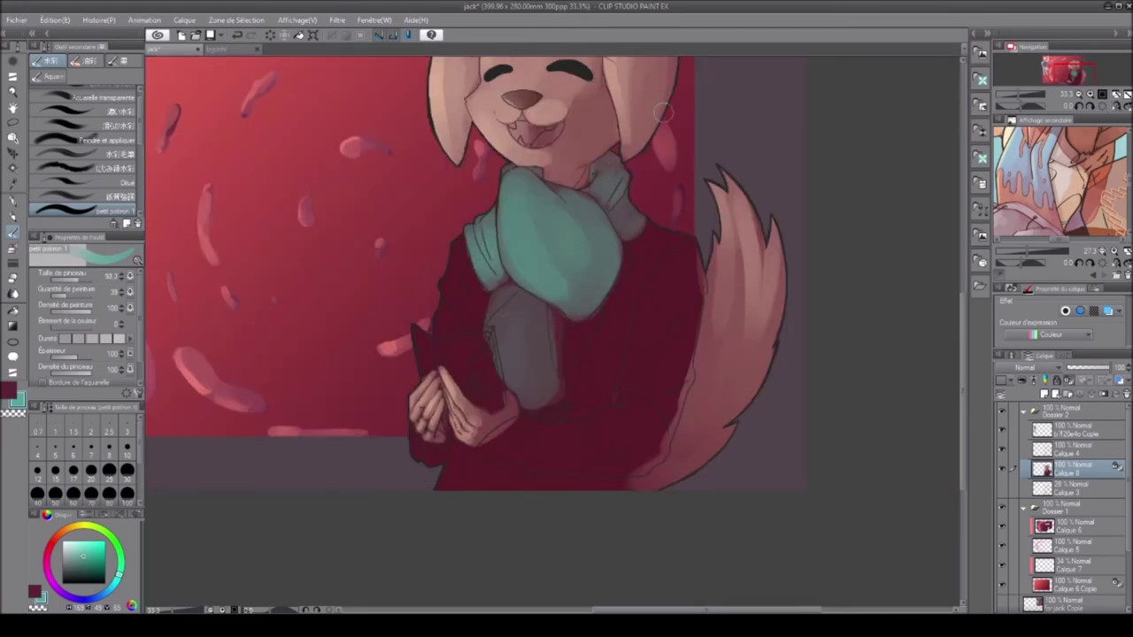
Step: Paint brighter teal over the scarf's hanging end, from the knot down to its lower edge
mouse_move(511, 305)
left_mouse_down()
mouse_move(507, 360)
mouse_move(516, 313)
mouse_move(503, 369)
mouse_move(532, 325)
mouse_move(521, 352)
left_mouse_up()
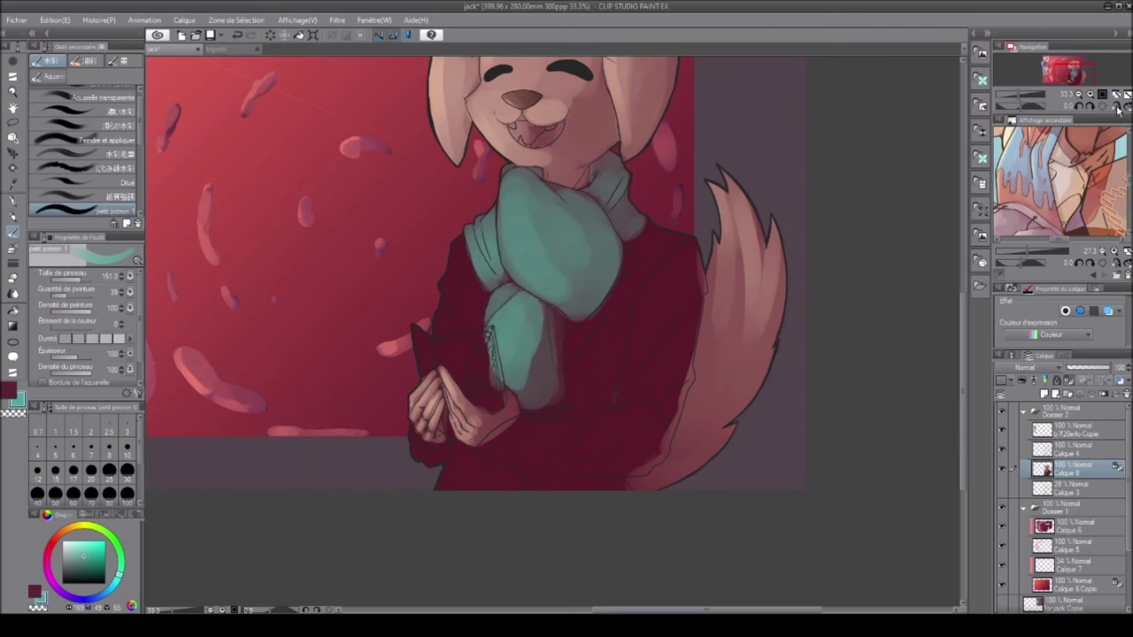
key("h")
mouse_move(553, 314)
left_mouse_down()
mouse_move(566, 372)
mouse_move(548, 383)
left_mouse_up()
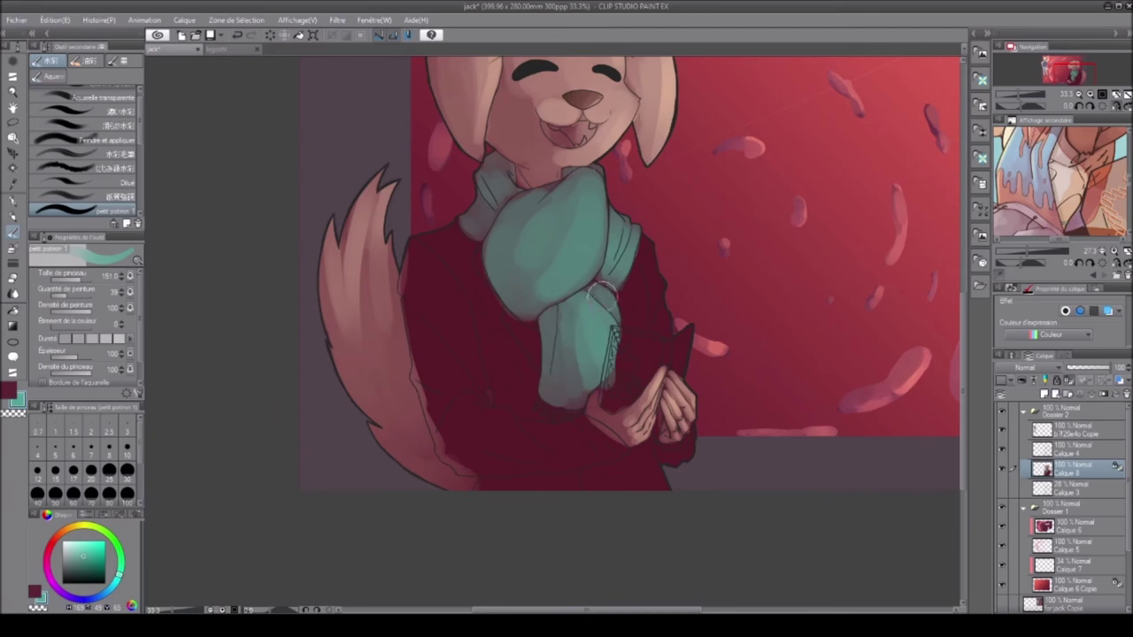
mouse_move(617, 323)
left_mouse_down()
mouse_move(568, 358)
mouse_move(565, 305)
left_mouse_up()
key("h")
key("ctrl+minus")
key("ctrl+plus")
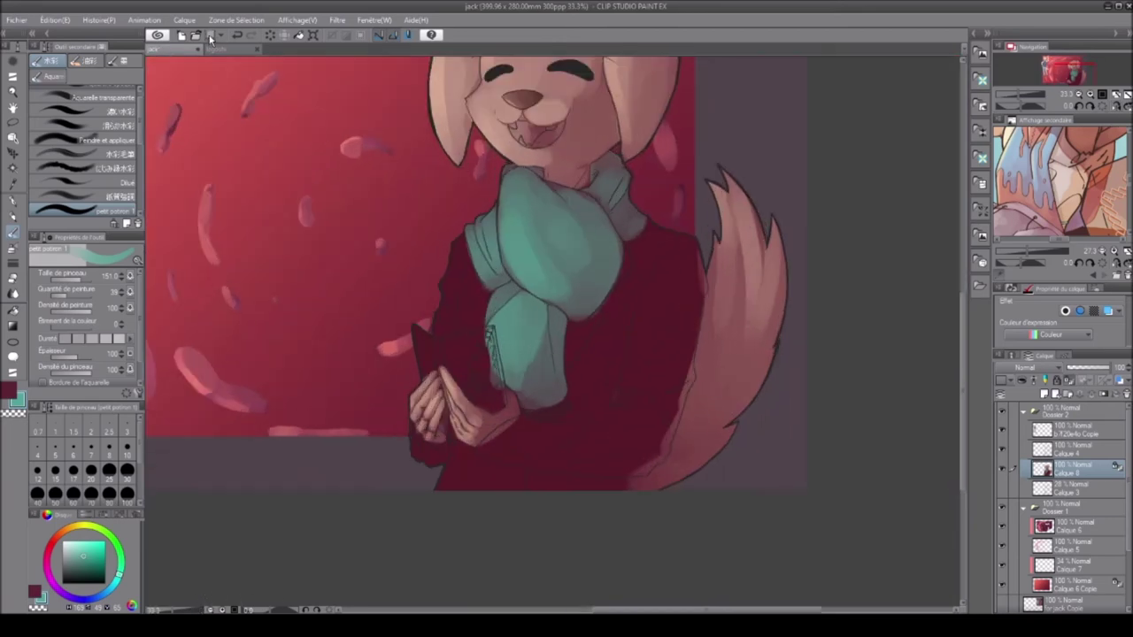
Step: Pick a muted blue and lay it over the coat's torso and sleeves with a large brush
key("h")
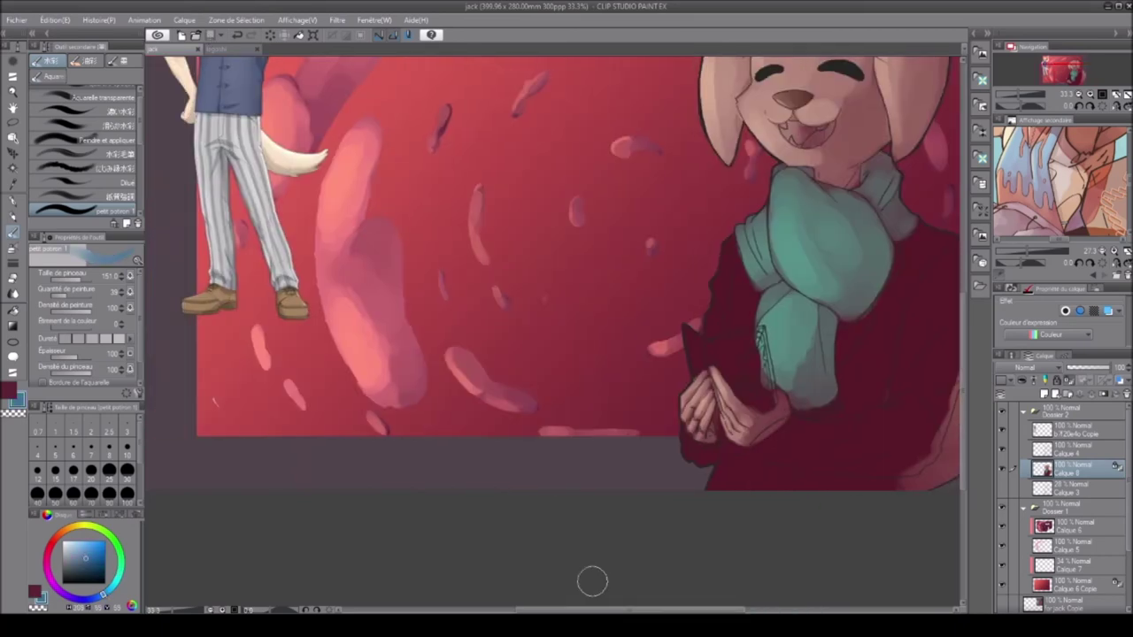
key("h")
key("h")
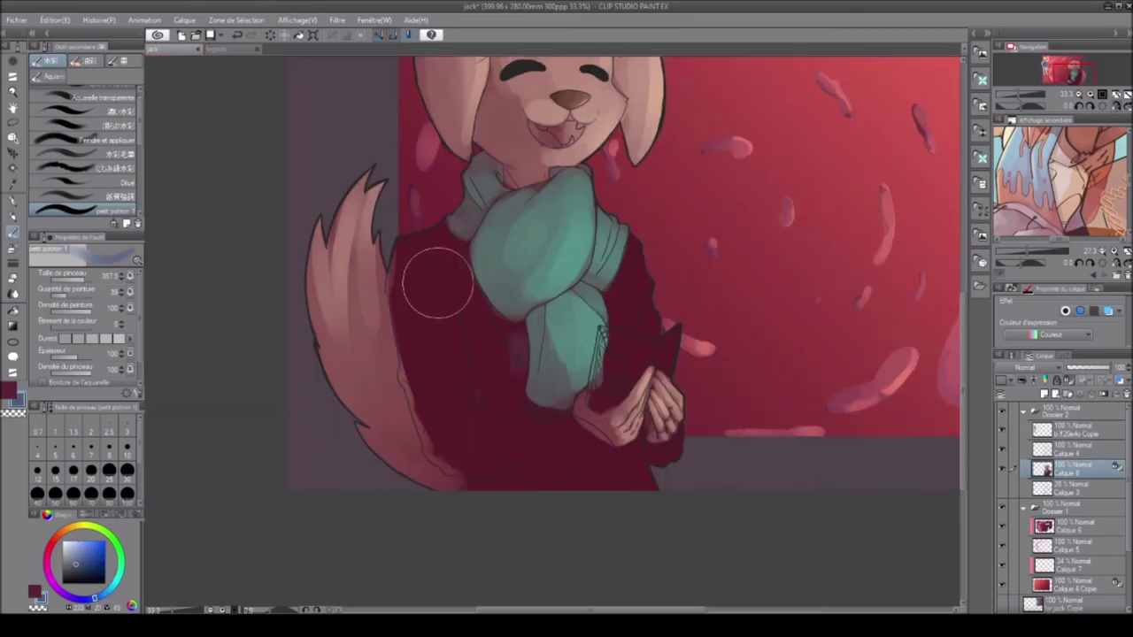
mouse_move(412, 260)
left_mouse_down()
mouse_move(423, 346)
mouse_move(428, 275)
mouse_move(445, 273)
mouse_move(421, 347)
mouse_move(419, 326)
mouse_move(444, 439)
mouse_move(514, 482)
mouse_move(627, 483)
mouse_move(440, 365)
mouse_move(468, 334)
mouse_move(491, 344)
mouse_move(657, 256)
mouse_move(639, 304)
mouse_move(649, 303)
mouse_move(677, 464)
mouse_move(533, 462)
left_mouse_up()
key("h")
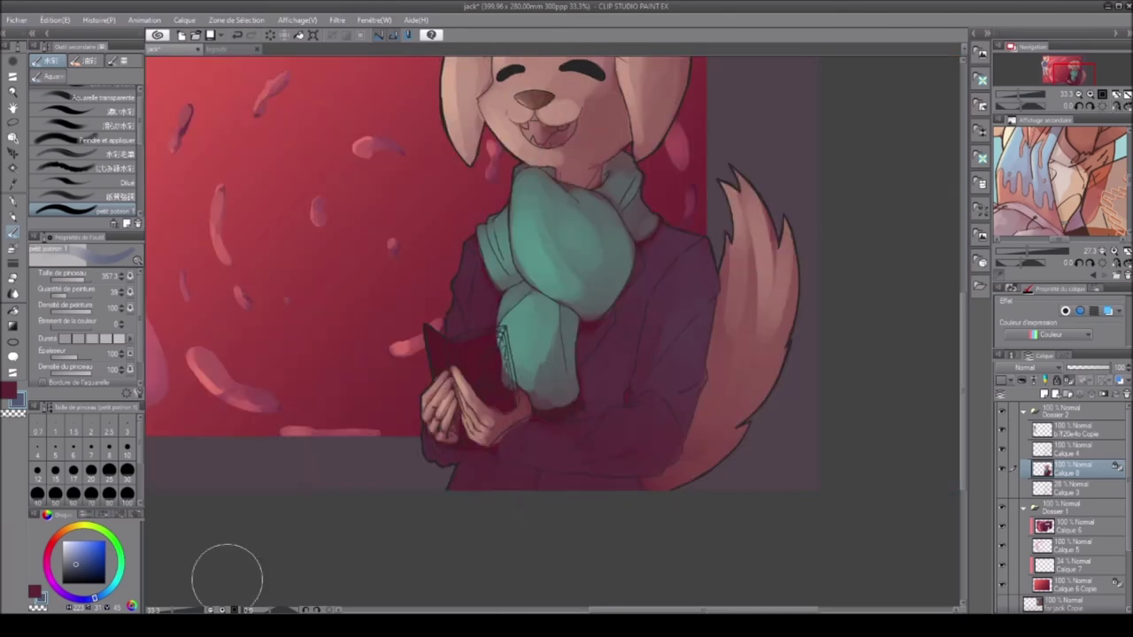
Step: Add blue highlights to the sleeve behind the book, its cuff and the coat's lower edge with smaller brushes
scroll(429, 190, "up", 1)
mouse_move(462, 285)
left_mouse_down()
mouse_move(418, 283)
mouse_move(416, 257)
mouse_move(453, 301)
left_mouse_up()
key("ctrl+minus")
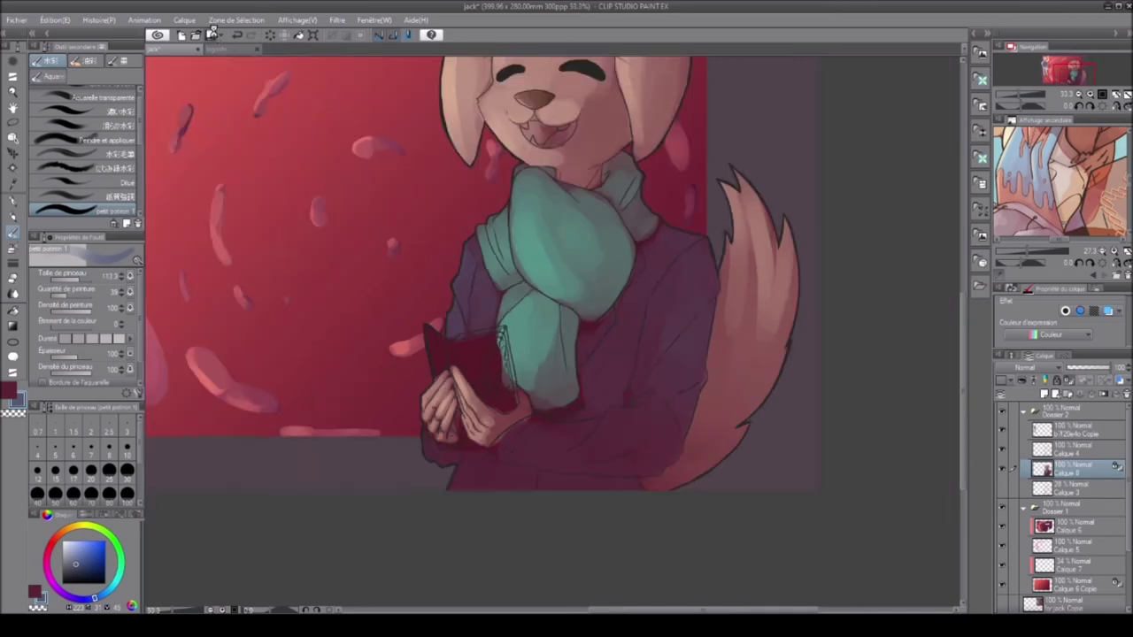
left_click_drag(422, 448, 458, 491)
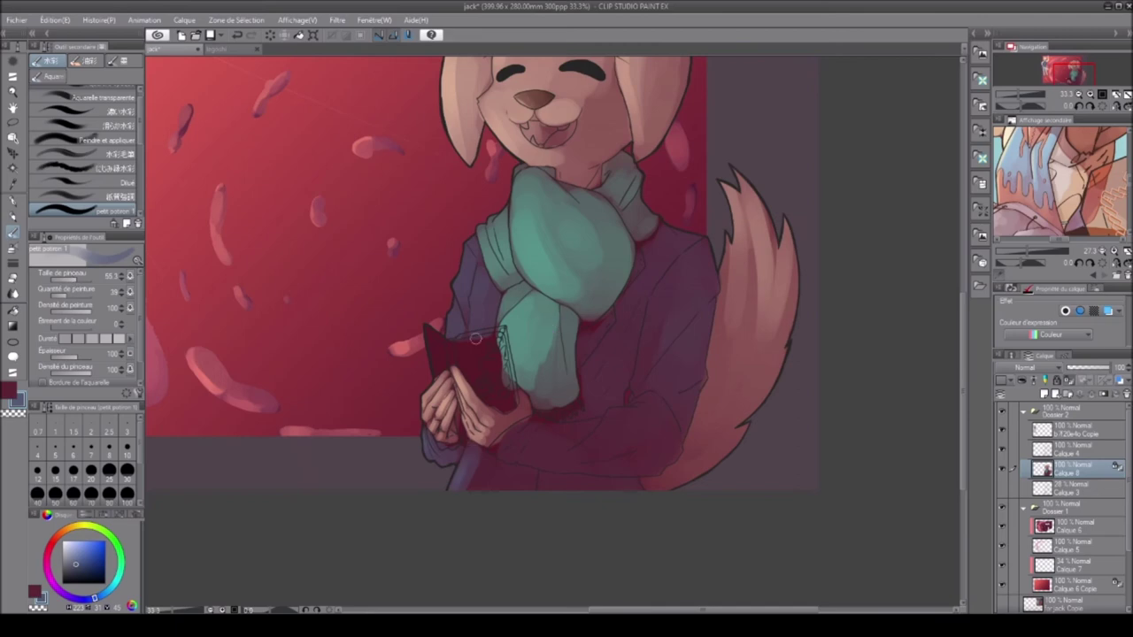
key("h")
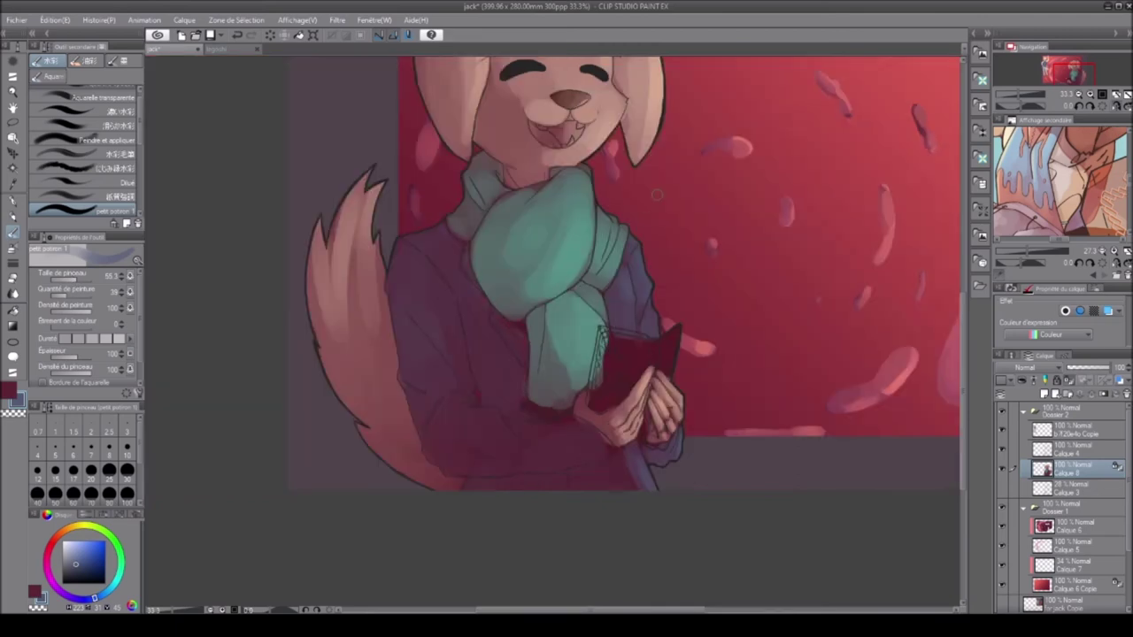
Step: Paint blue highlights along the upper arm and forearm of the tail-side sleeve, working in a rotated view
key("h")
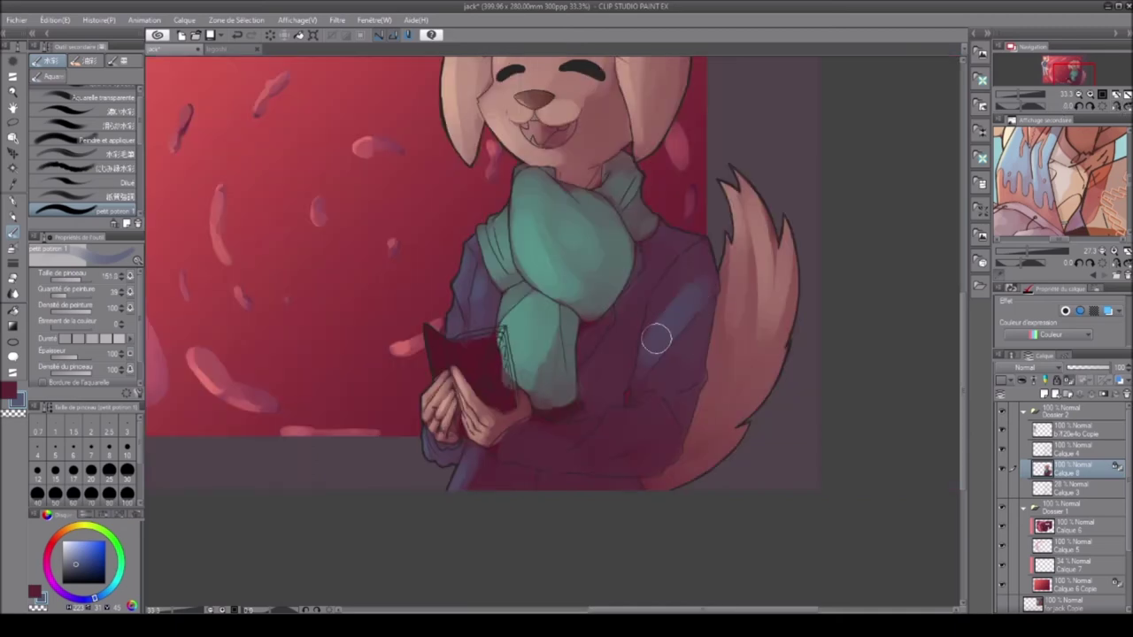
key("h")
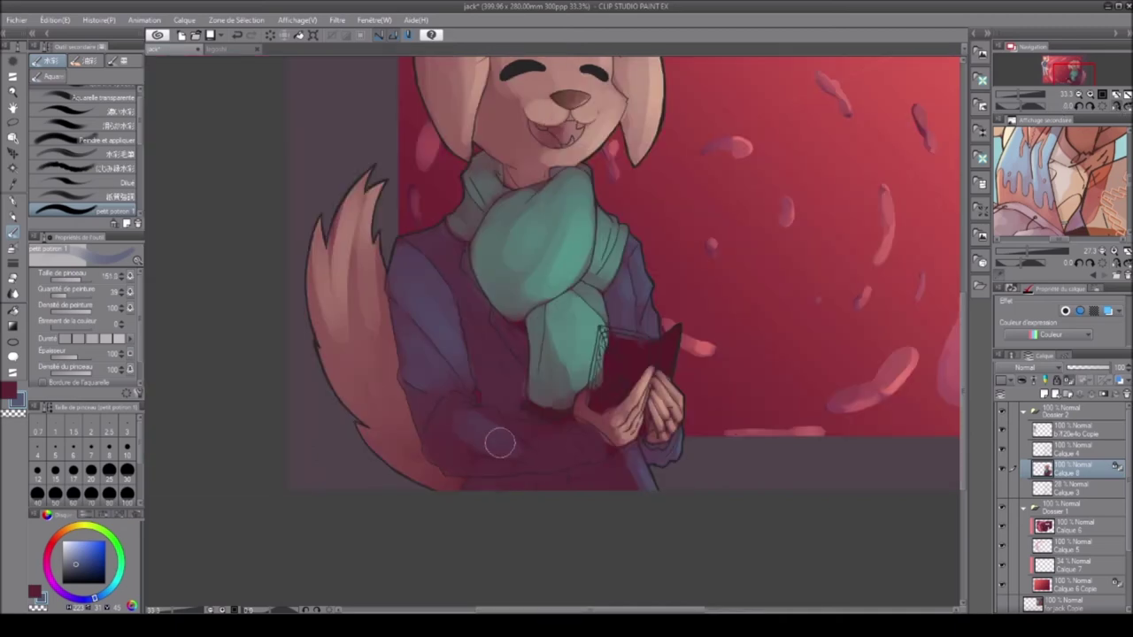
key("h")
left_click_drag(515, 450, 646, 371)
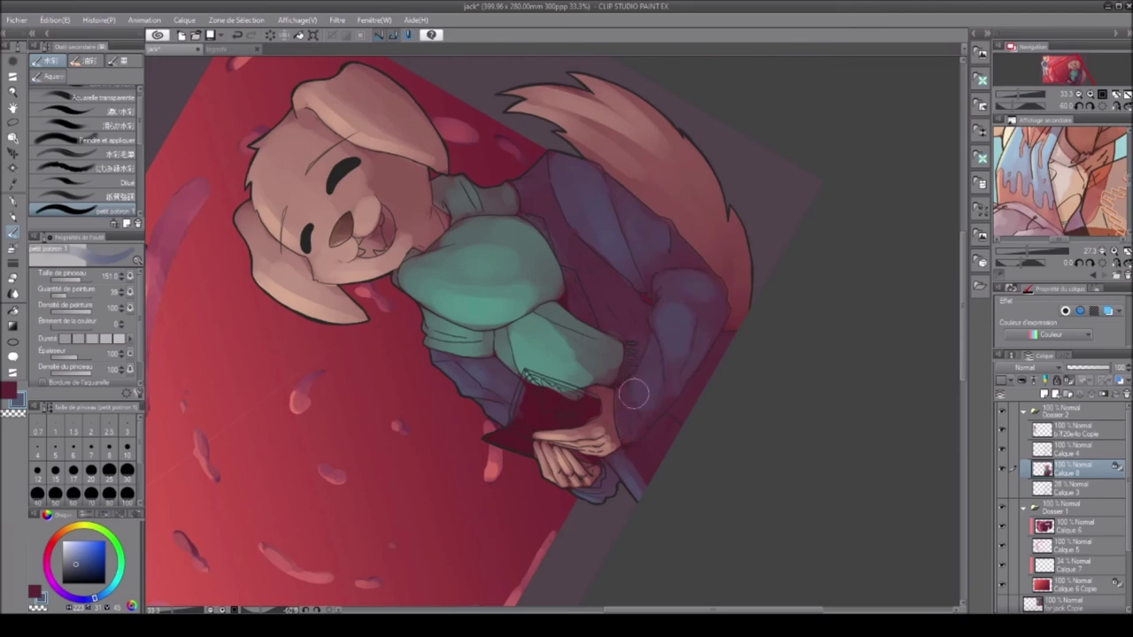
left_click(1106, 106)
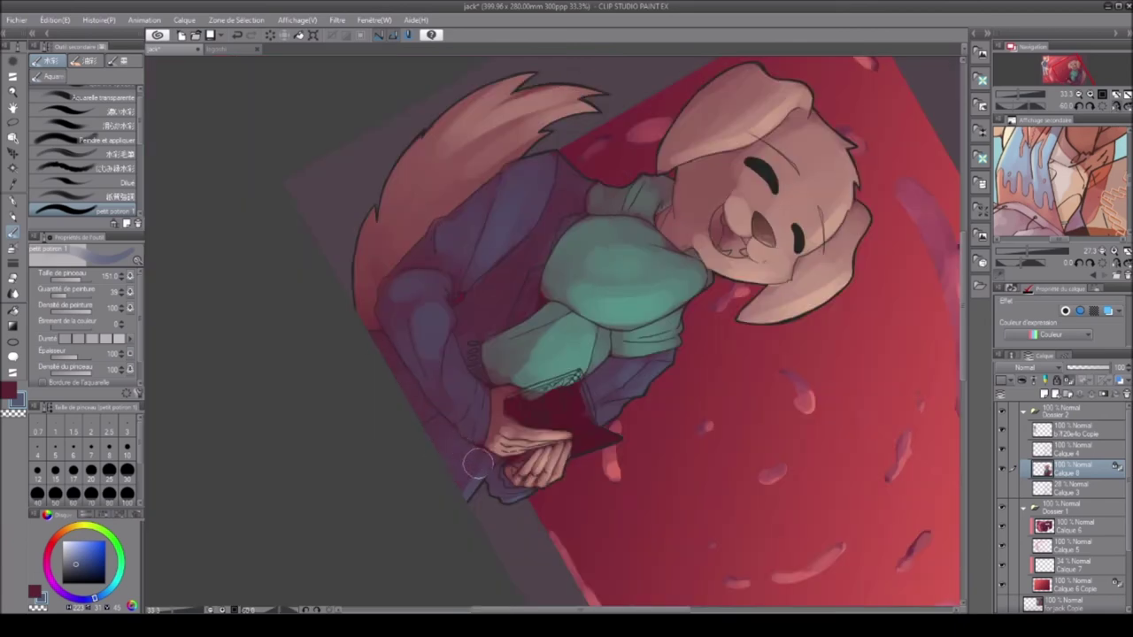
Step: Detail the scarf's fringe in teal with a small brush, and sample a dark violet from the drawing
key("bracketleft")
key("bracketleft")
key("bracketleft")
key("at")
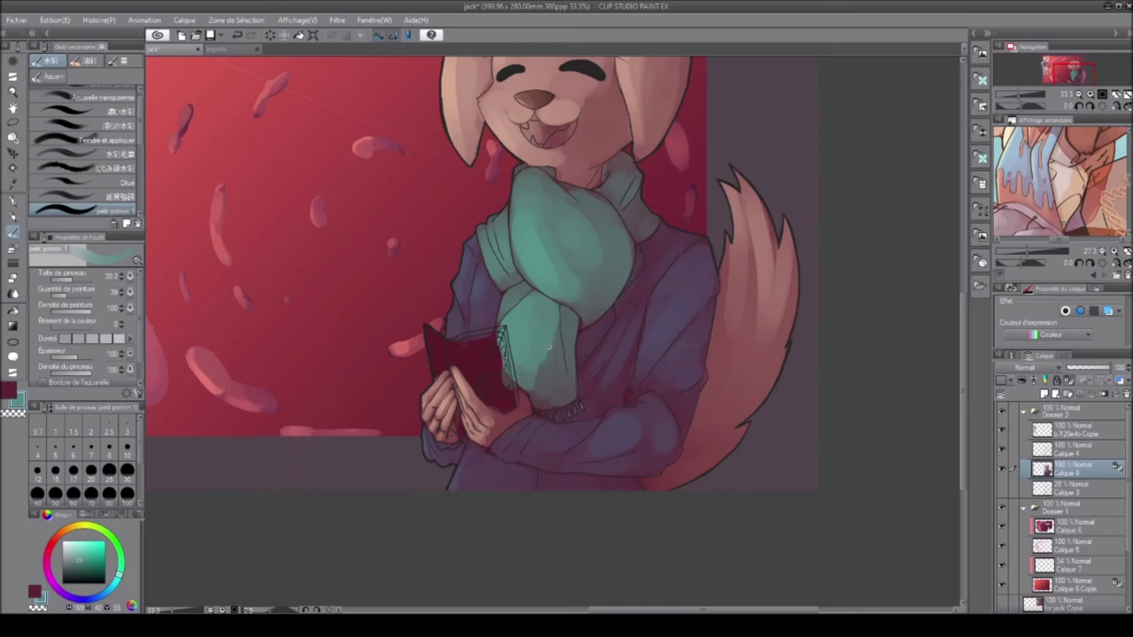
left_click(498, 445, "alt")
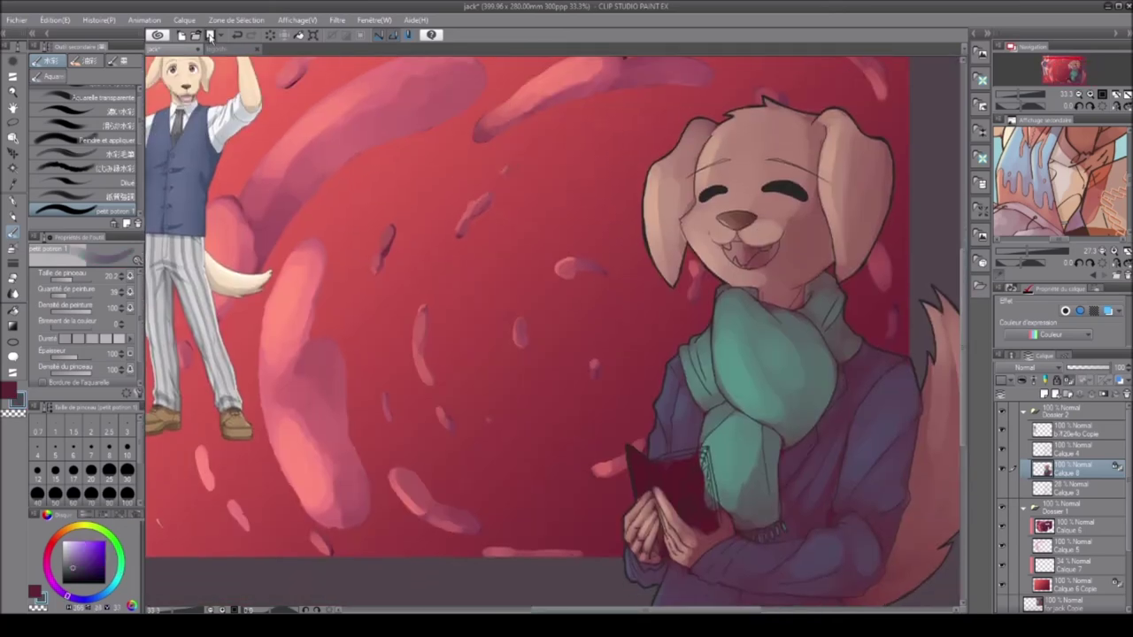
left_click(1110, 108)
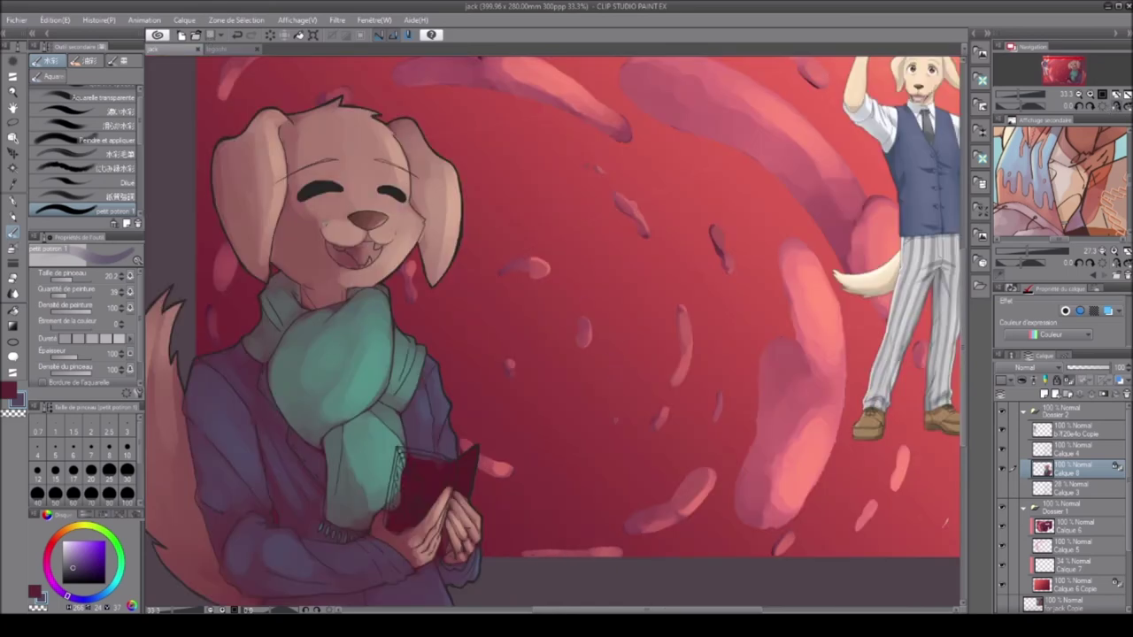
Step: Paint the book's front cover, spine and back cover in muted purple with a small brush
left_click_drag(400, 531, 399, 453)
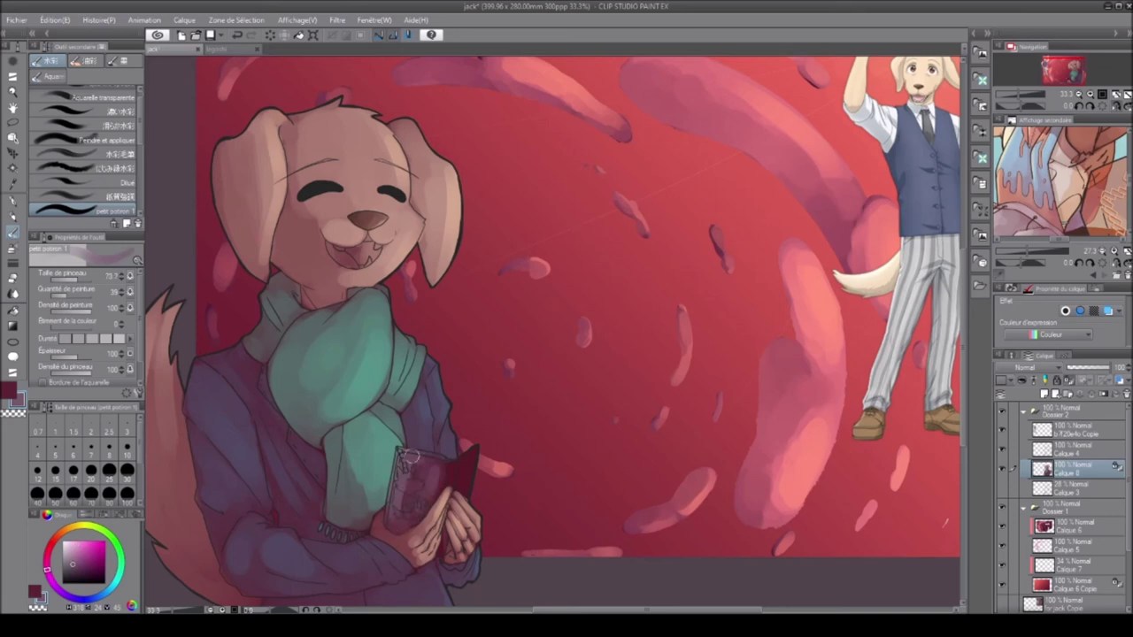
key("h")
mouse_move(662, 466)
left_mouse_down()
mouse_move(695, 520)
mouse_move(653, 478)
left_mouse_up()
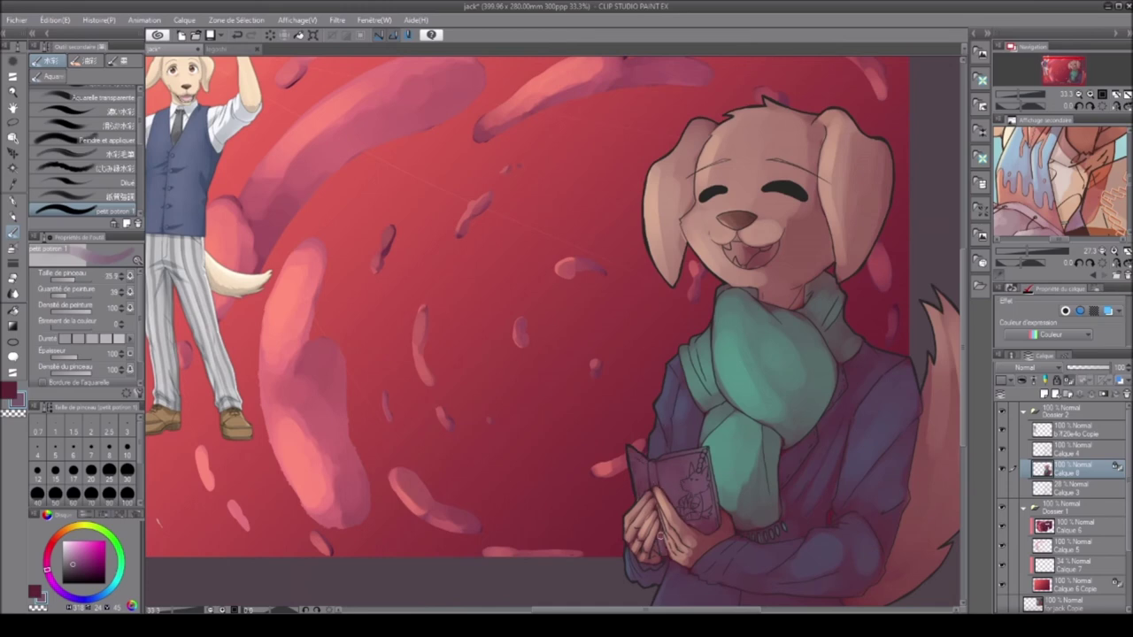
left_click(642, 458, "alt")
key("h")
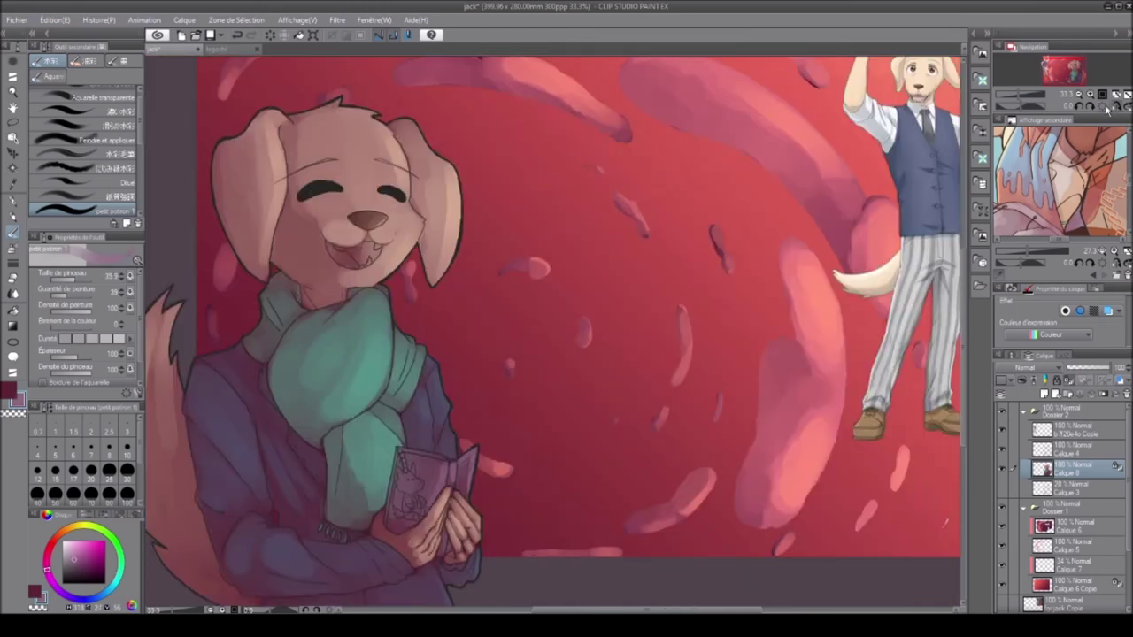
Step: Enlarge the view of the book and paint a near-black border along the edges of its front cover
key("ctrl+plus")
left_click(367, 518, "alt")
scroll(457, 425, "up", 2)
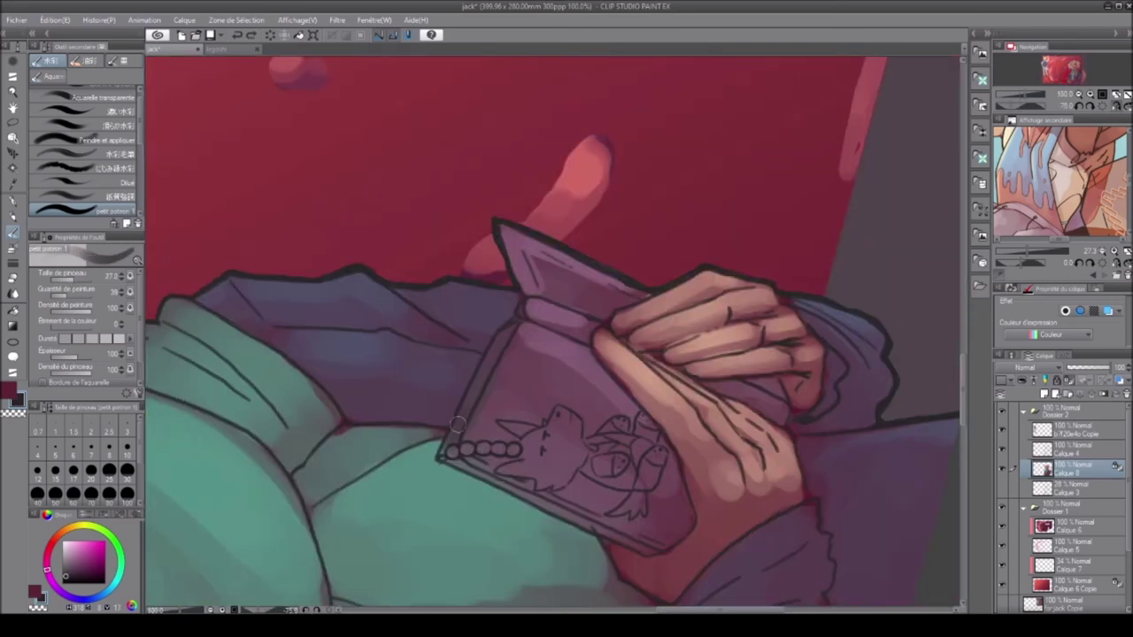
left_click_drag(458, 424, 442, 456)
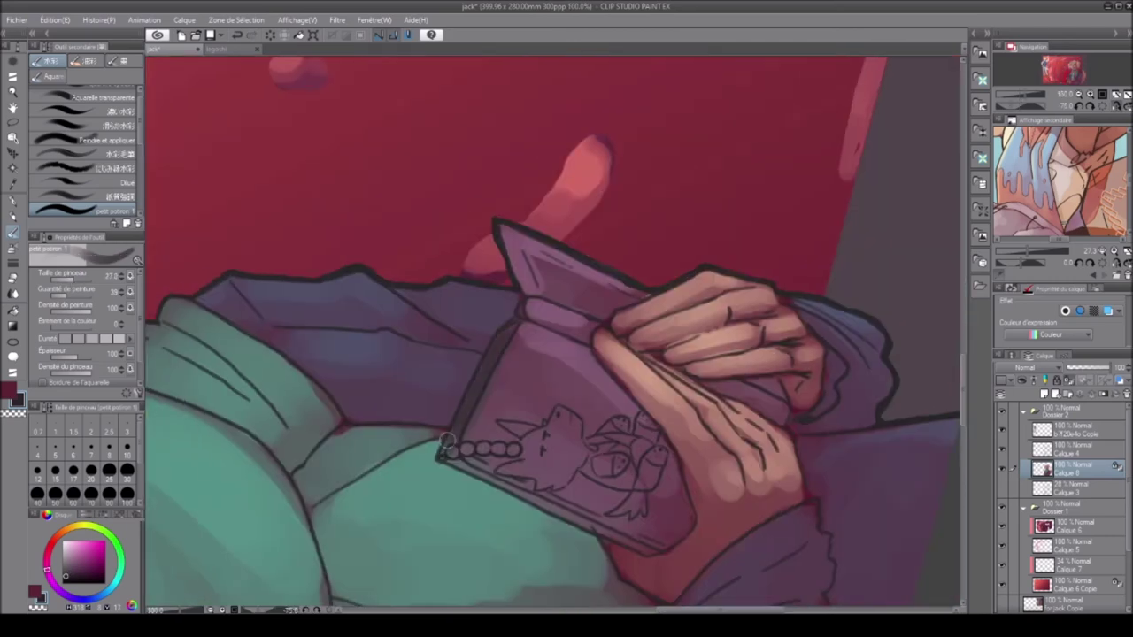
key("asciicircum")
key("bracketleft")
mouse_move(403, 264)
left_mouse_down()
mouse_move(362, 478)
mouse_move(401, 270)
left_mouse_up()
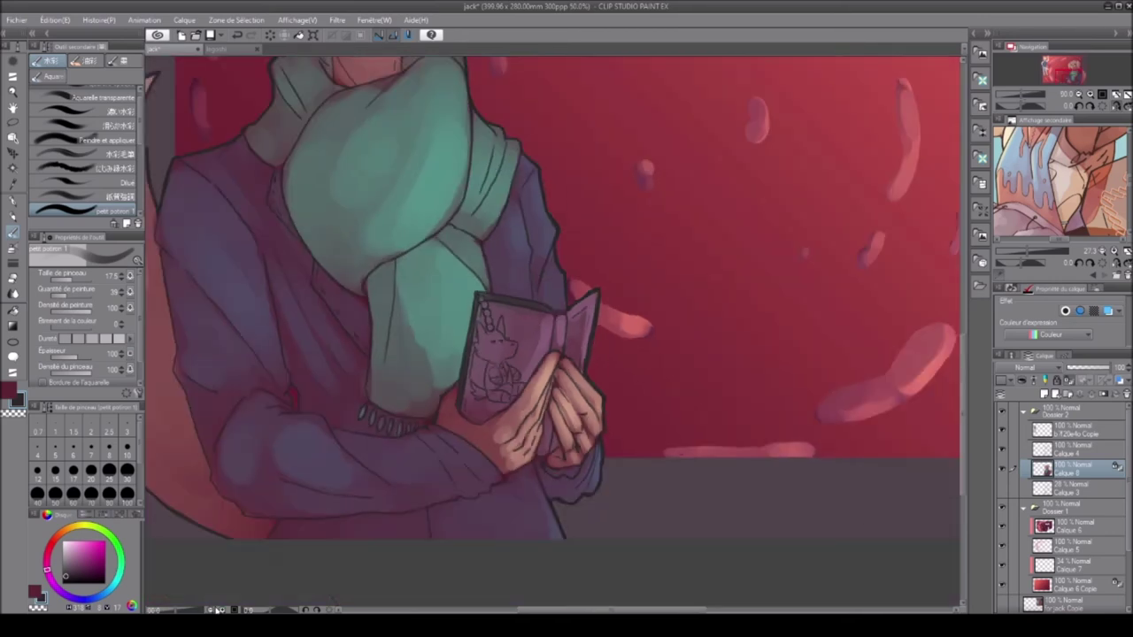
Step: Paint the bead chain on the book's front cover light grey with a smaller brush
key("c")
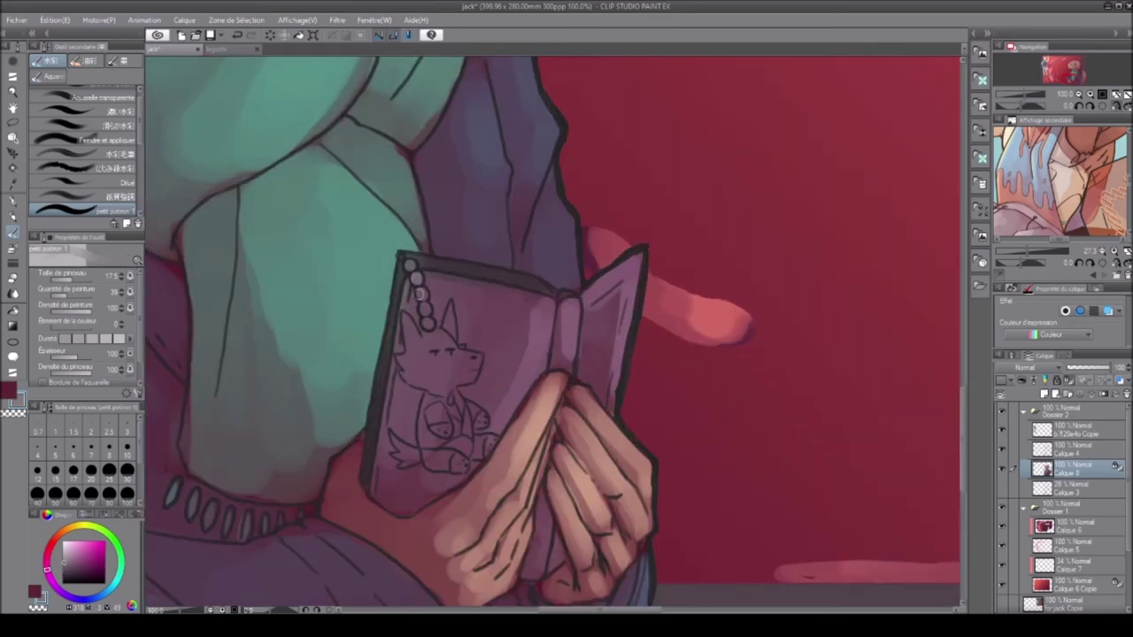
key("bracketleft")
key("bracketleft")
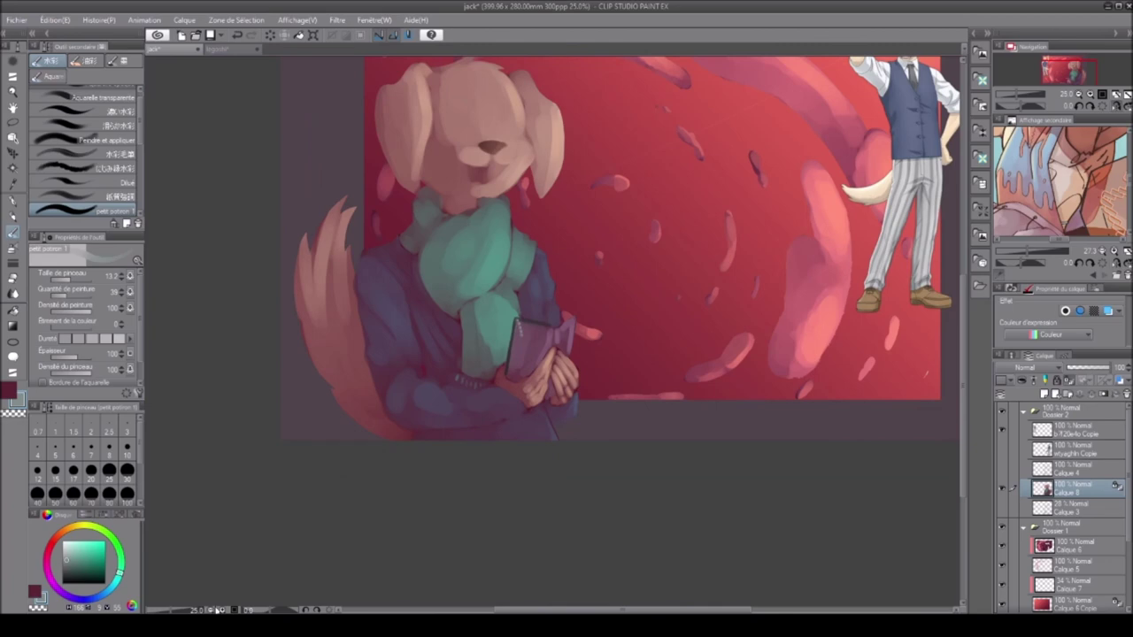
key("ctrl+plus")
key("ctrl+plus")
key("ctrl+plus")
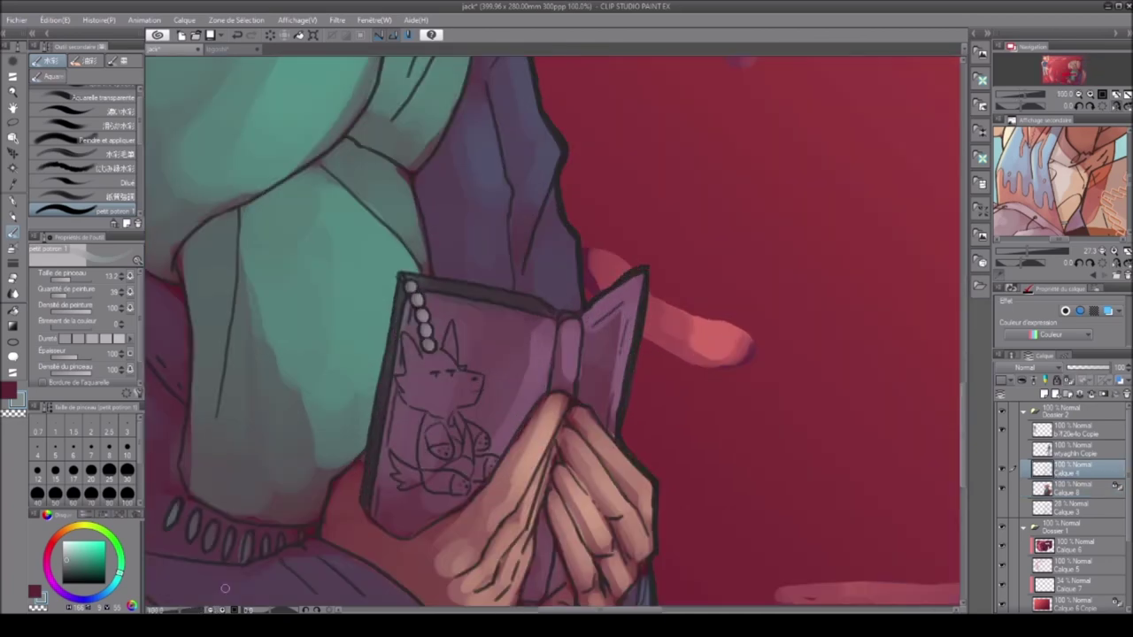
Step: Refine the line art of the small animal on the book cover, drawing its mouth and the outline of its face patch
key("e")
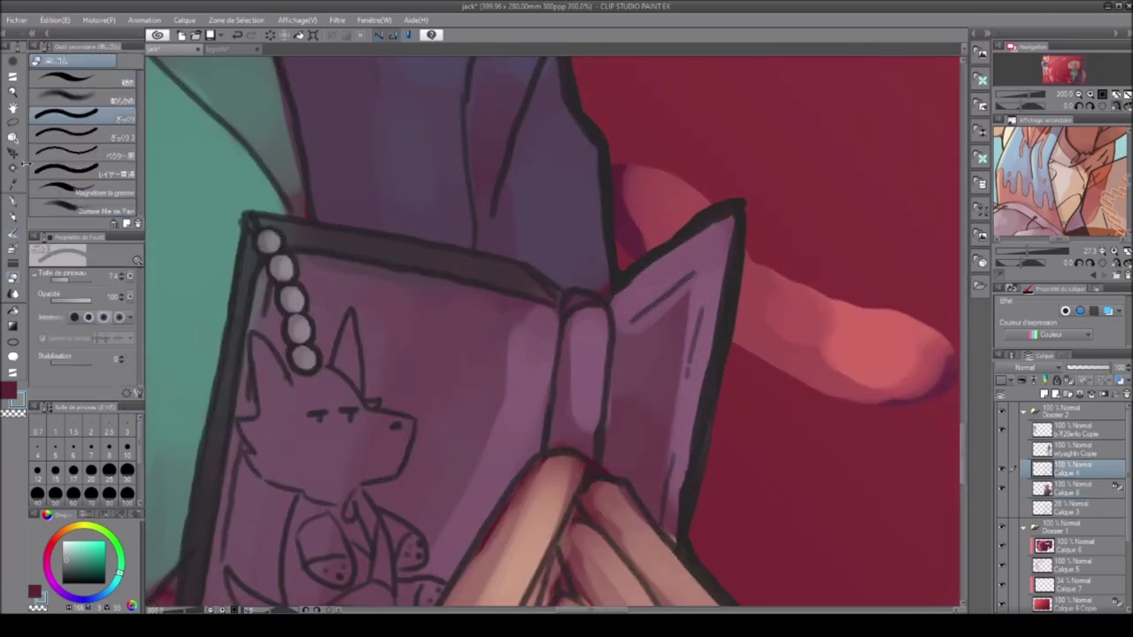
key("b")
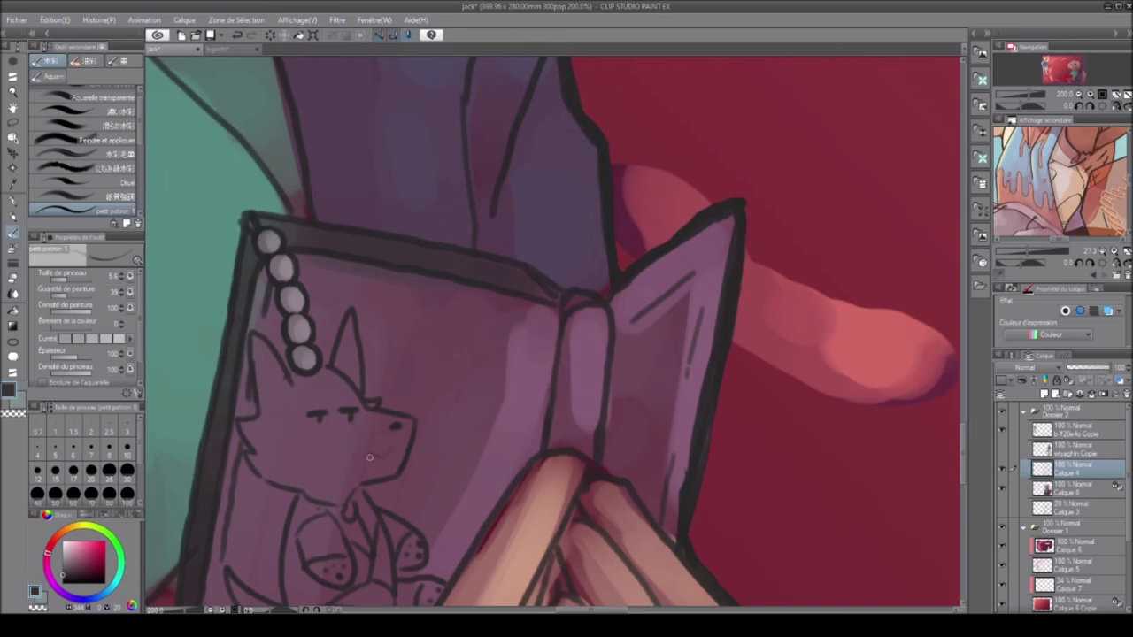
key("ctrl+minus")
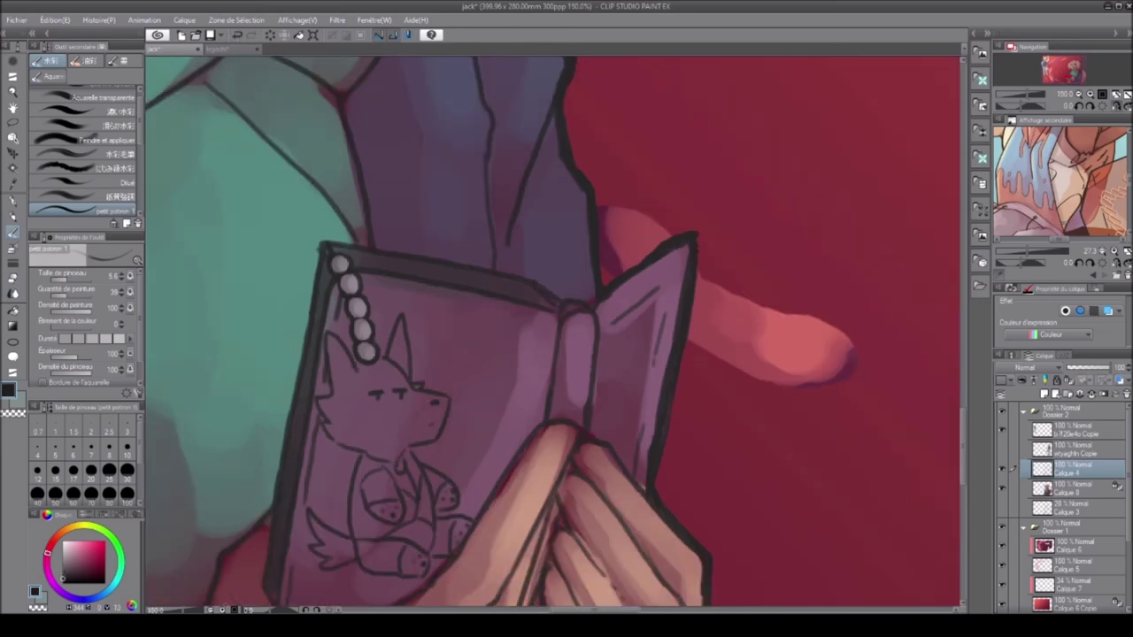
Step: Paint grey fur on the book-cover animal's head, ears, paws and tail on the colour layer beneath the line art
left_click(461, 502, "ctrl+shift")
left_click(461, 502, "alt")
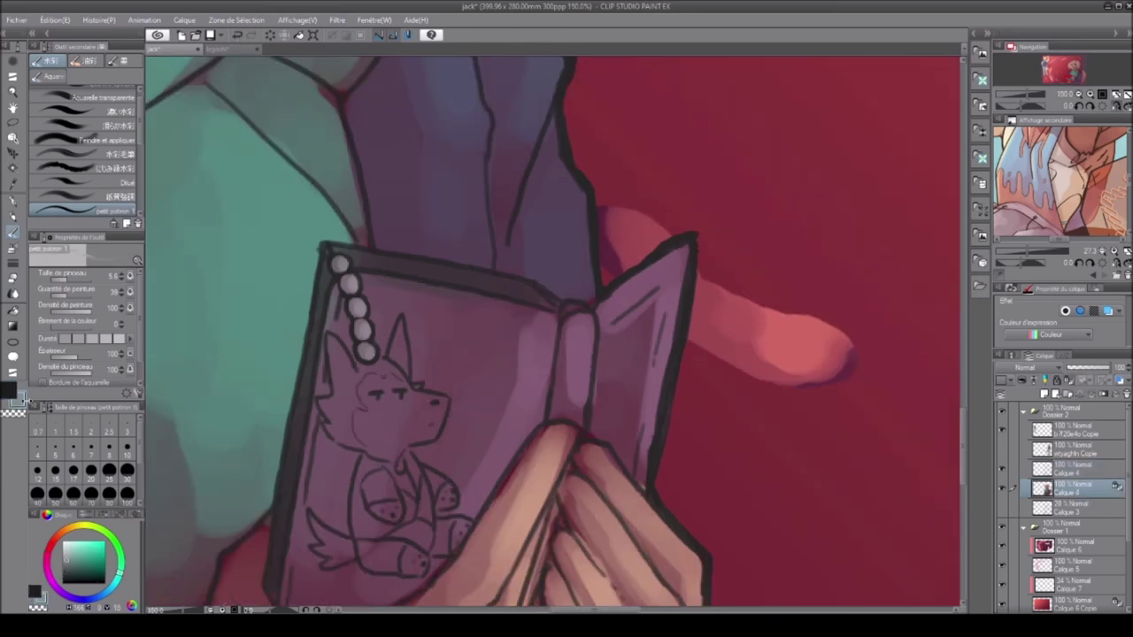
mouse_move(354, 416)
left_mouse_down()
mouse_move(372, 416)
mouse_move(377, 396)
left_mouse_up()
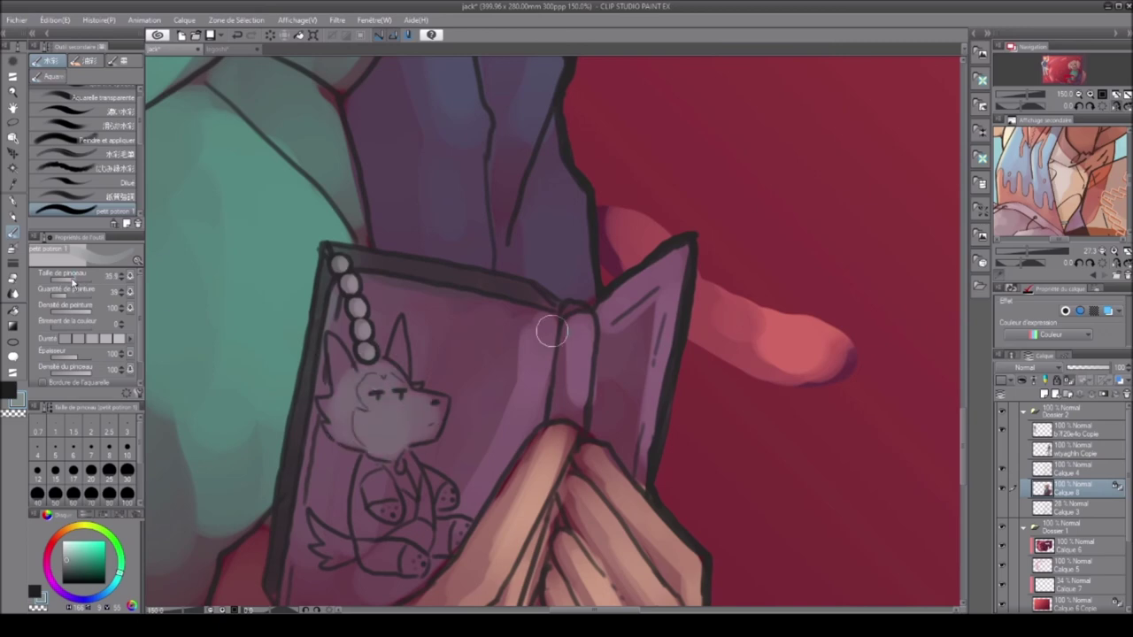
left_click_drag(334, 349, 352, 379)
mouse_move(381, 340)
left_mouse_down()
mouse_move(400, 383)
mouse_move(442, 418)
left_mouse_up()
left_click_drag(379, 504, 397, 517)
left_click_drag(439, 490, 460, 546)
left_click_drag(405, 550, 427, 570)
left_click_drag(319, 531, 352, 553)
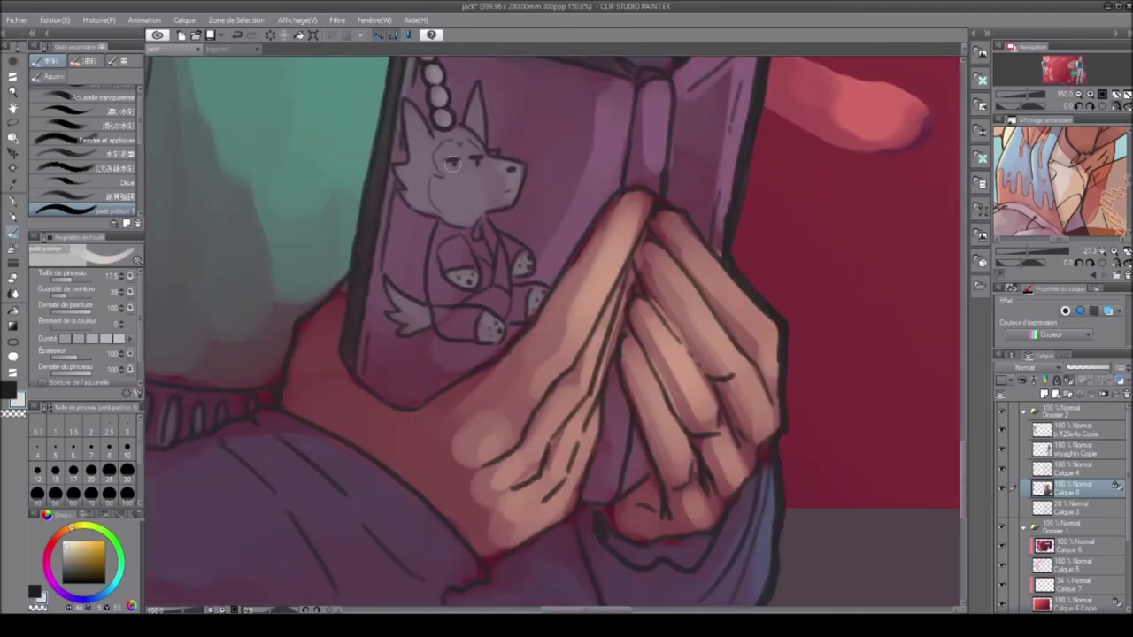
Step: Paint the book-cover animal's face patch off-white and choose a muted purple as the drawing colour
mouse_move(451, 162)
left_mouse_down()
mouse_move(453, 191)
mouse_move(491, 190)
mouse_move(454, 183)
mouse_move(513, 185)
left_mouse_up()
left_click(226, 489, "alt")
left_click(76, 599)
left_click(84, 563)
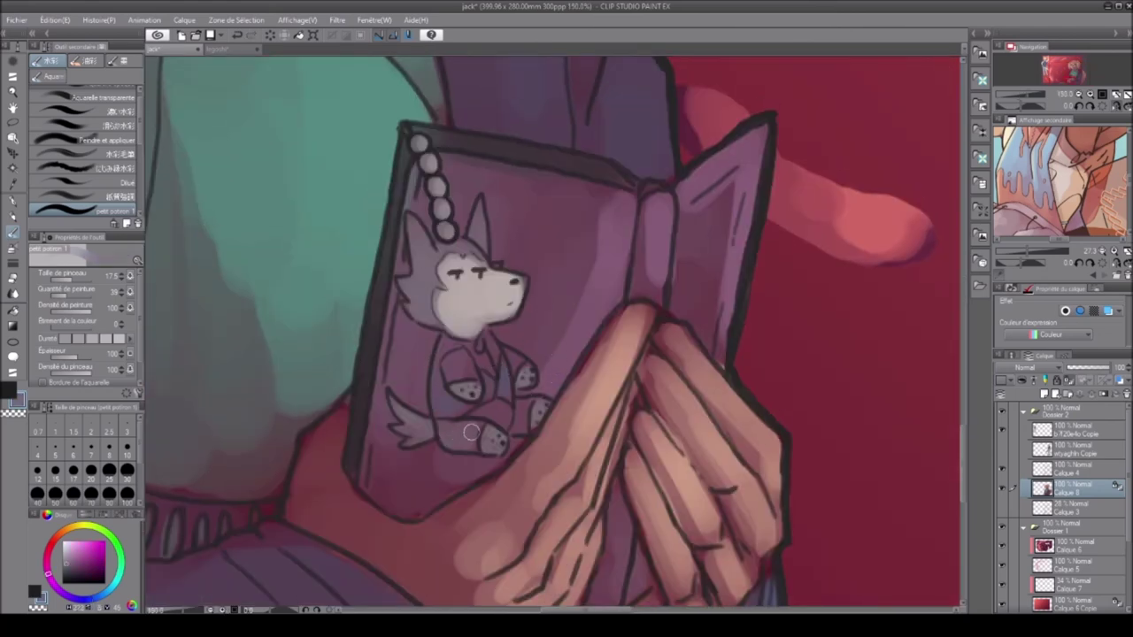
Step: Paint the book-cover animal's clothes with a pale sleeve and trousers and a blue-violet vest, using sampled colours
left_click(485, 297, "alt")
left_click(496, 305, "alt")
mouse_move(442, 363)
left_mouse_down()
mouse_move(474, 371)
mouse_move(509, 349)
mouse_move(467, 347)
left_mouse_up()
left_click(475, 361, "alt")
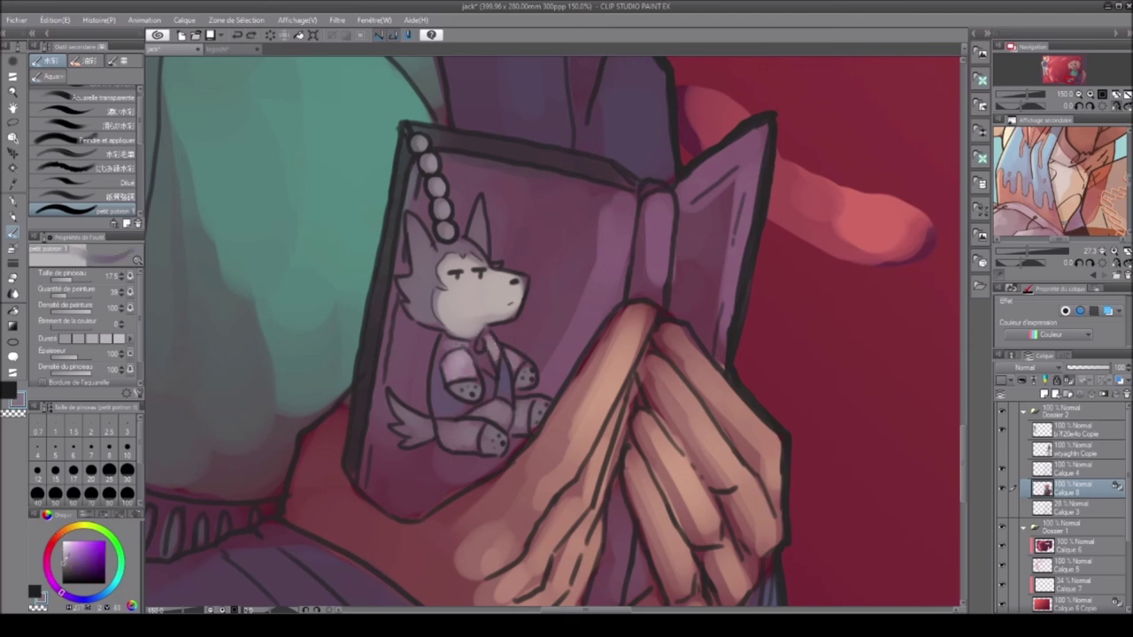
Step: Paint the inside of the dog's open mouth muted purple, reducing the brush size for the edges
scroll(475, 361, "down", 4)
key("h")
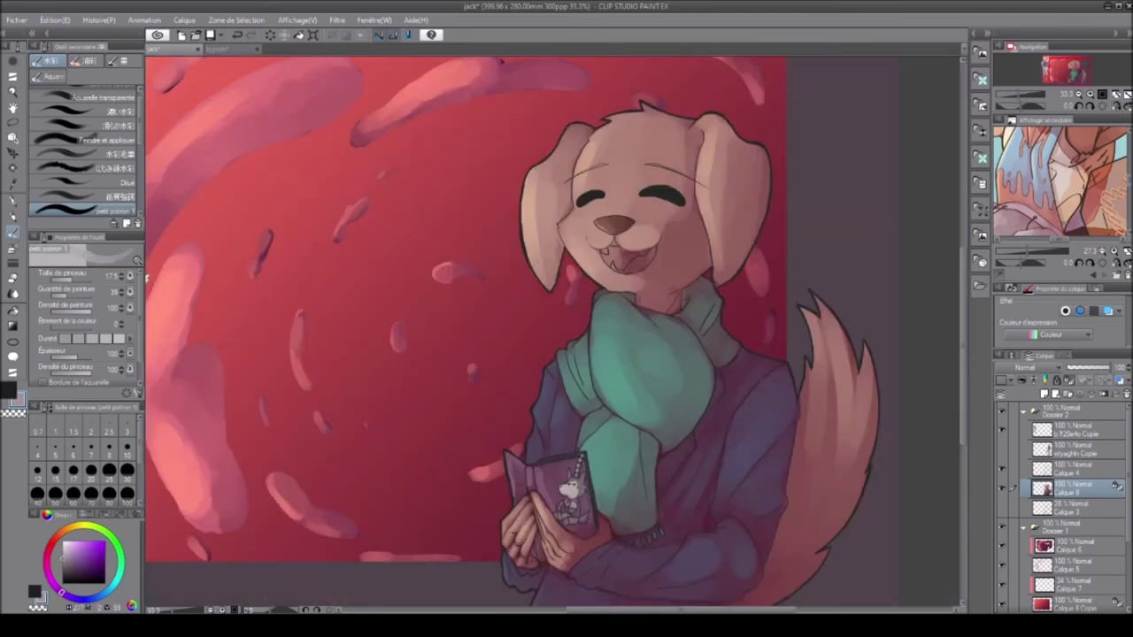
key("h")
scroll(484, 316, "up", 5)
scroll(483, 316, "down", 1)
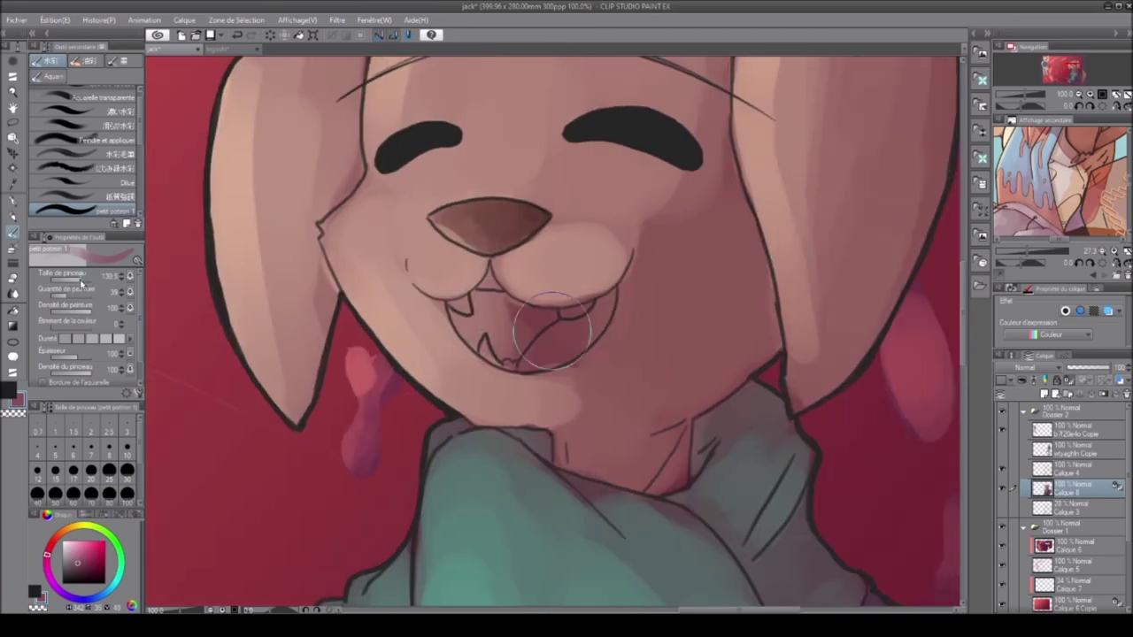
key("bracketleft")
key("bracketleft")
key("bracketleft")
key("bracketleft")
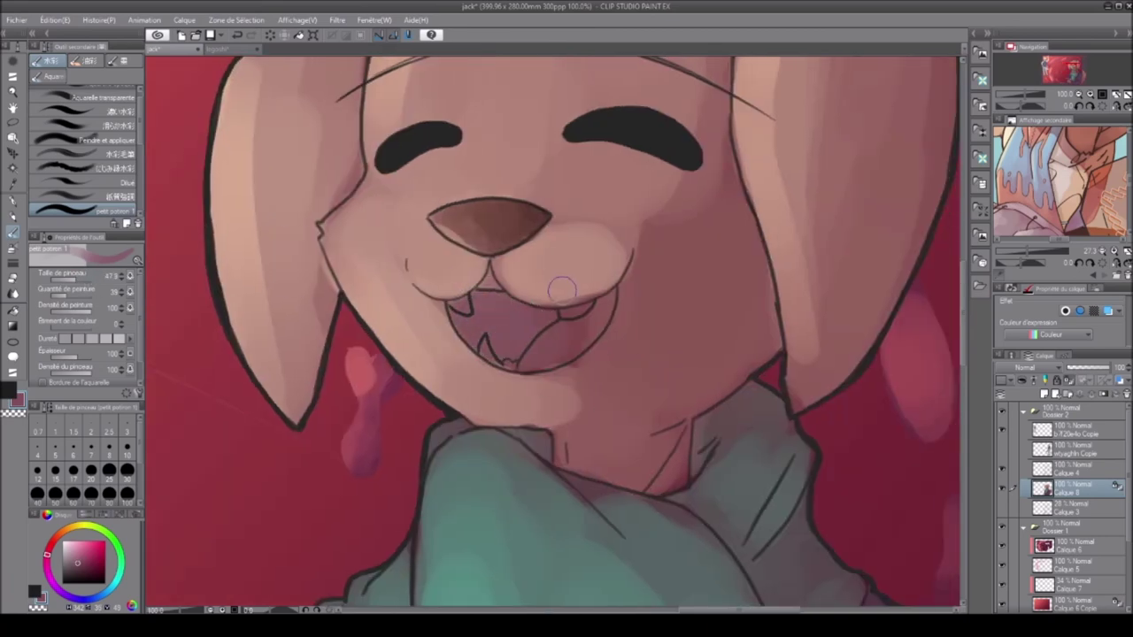
Step: Draw small extra teeth at the corner of the dog's mouth on the line layer with a size 12 brush
left_click(127, 450)
key("minus")
key("minus")
key("minus")
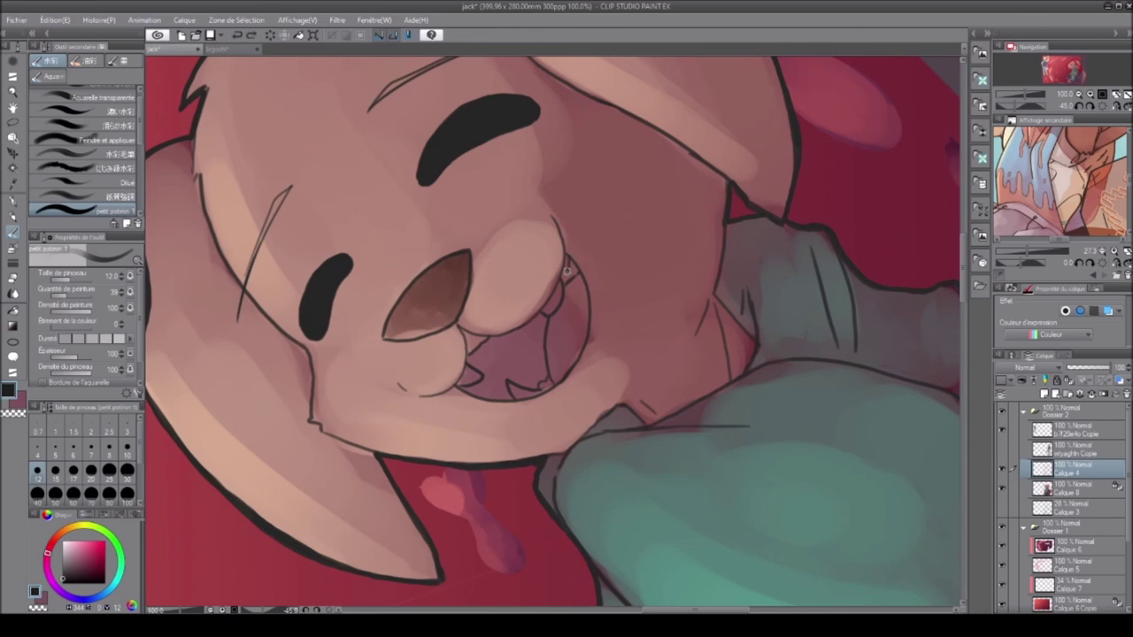
key("asciicircum")
key("asciicircum")
key("asciicircum")
Step: Paint the dog's tongue pink on the colour layer with a larger brush
key("bracketright")
key("bracketright")
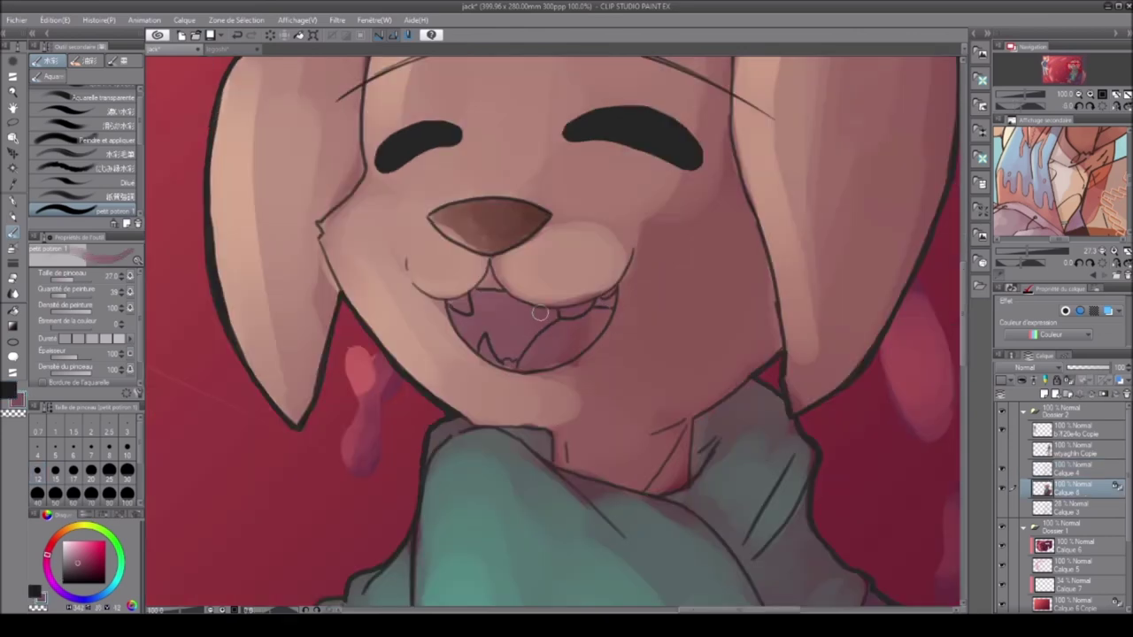
key("minus")
key("minus")
key("minus")
key("bracketright")
key("bracketright")
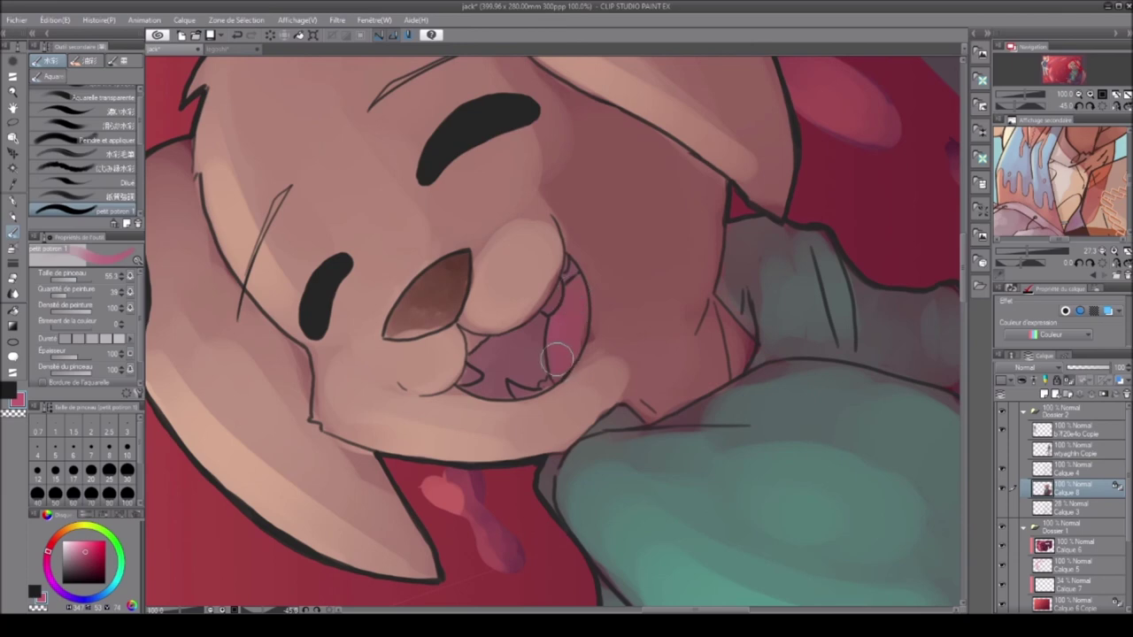
Step: Brighten the tongue with lighter pink and paint the teeth pale pink with a small brush
key("asciicircum")
key("asciicircum")
key("asciicircum")
key("bracketleft")
key("bracketleft")
key("bracketleft")
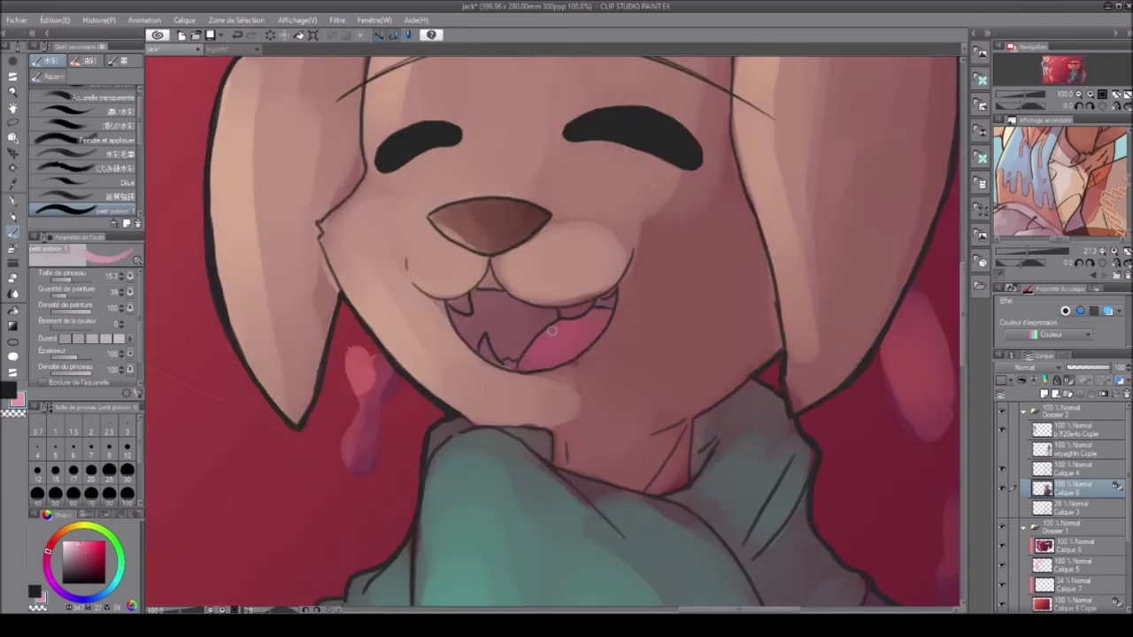
key("h")
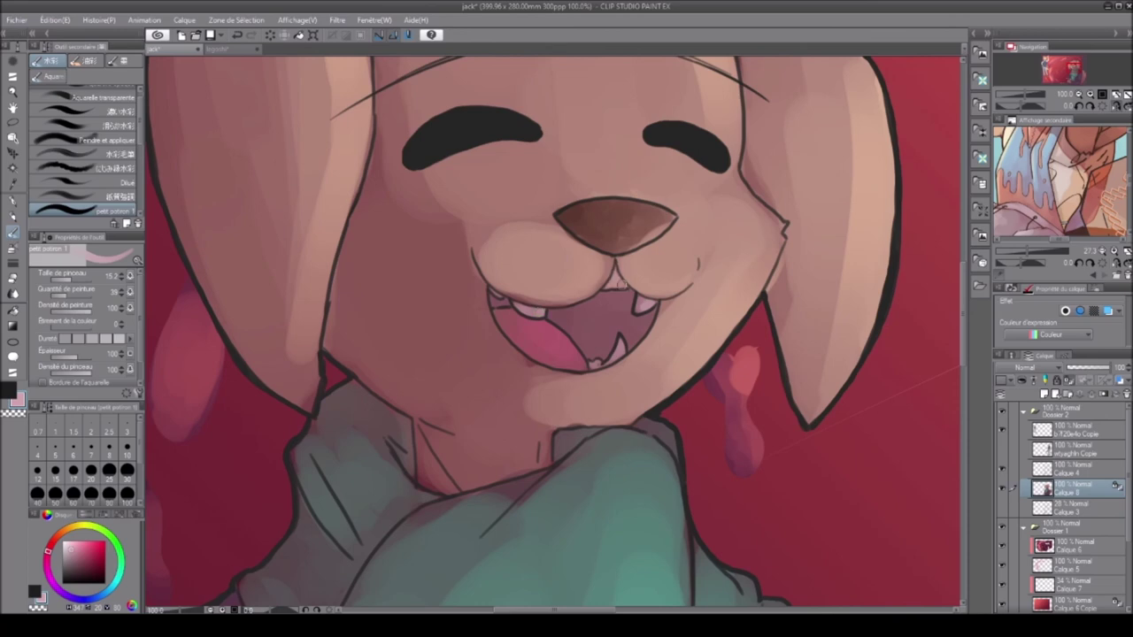
Step: Paint warm orange light patches over the scarf and coat sleeves with a large brush
key("ctrl+minus")
key("ctrl+minus")
left_click(1102, 108)
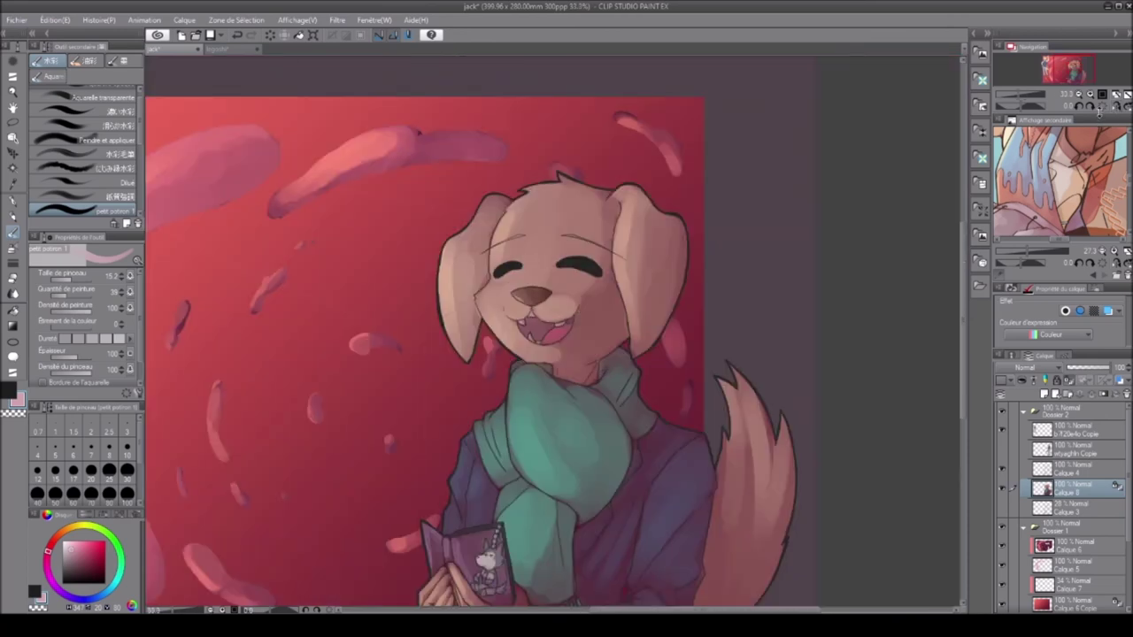
key("ctrl+minus")
key("ctrl+plus")
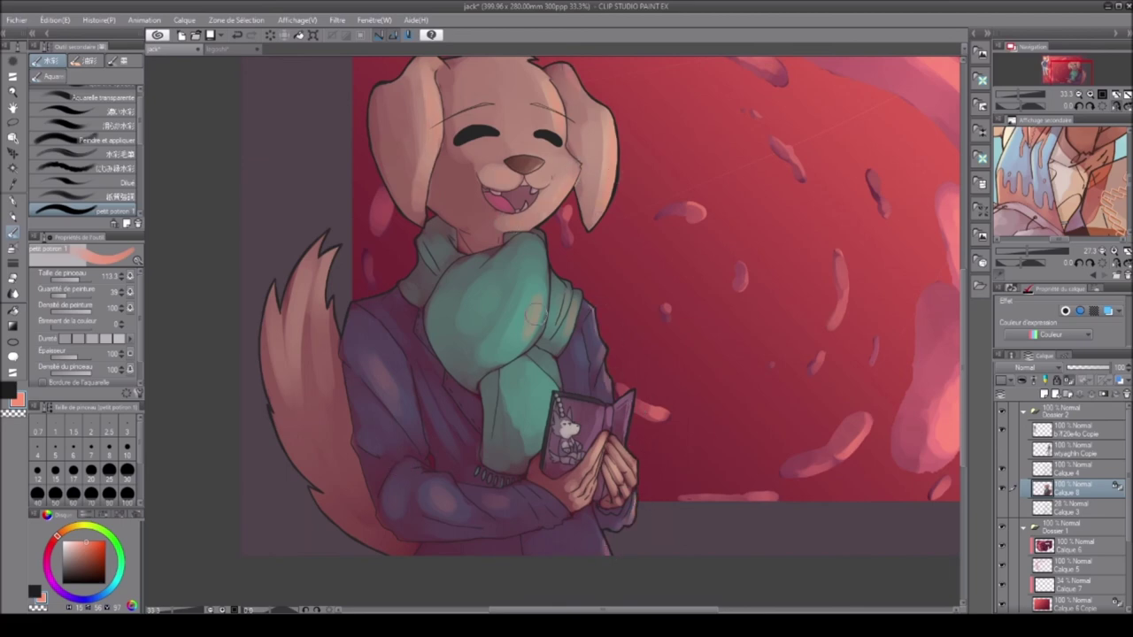
key("ctrl+minus")
key("ctrl+minus")
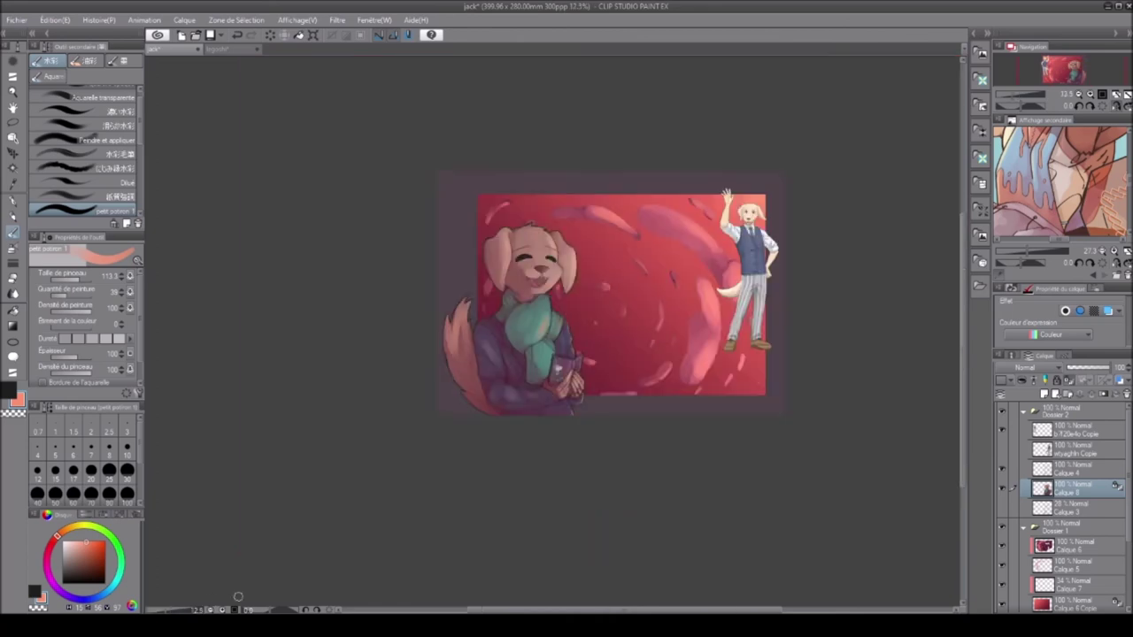
Step: Fill a new layer clipped to the dog's colours with a linear gradient from dark maroon to orange
key("ctrl+plus")
key("ctrl+plus")
left_click_drag(478, 426, 350, 479)
key("g")
left_click_drag(380, 151, 381, 531)
left_click_drag(381, 151, 381, 531)
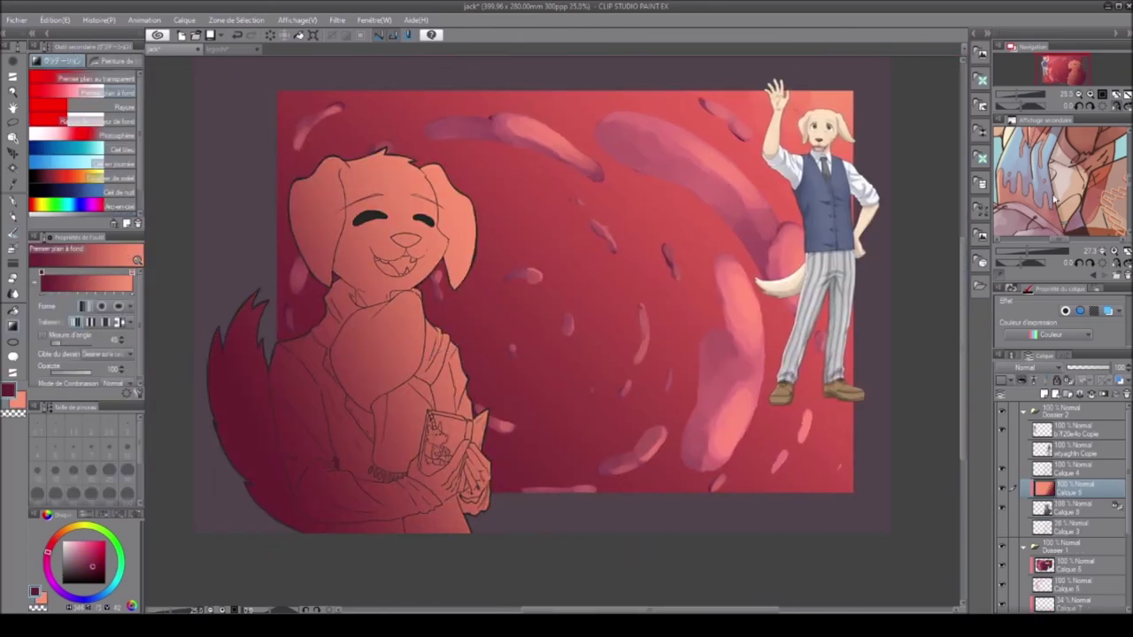
Step: Set the gradient layer to 36% opacity and the Densité éclat blending mode after comparing several modes
scroll(1031, 368, "down", 4)
scroll(1028, 347, "down", 1)
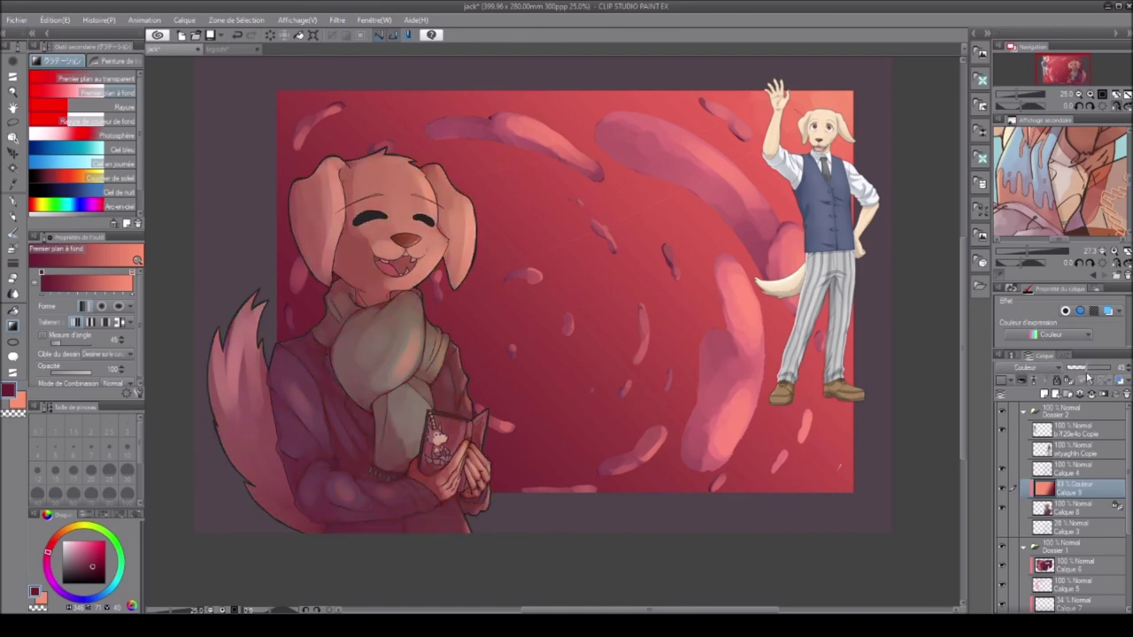
left_click(1124, 101)
key("Down")
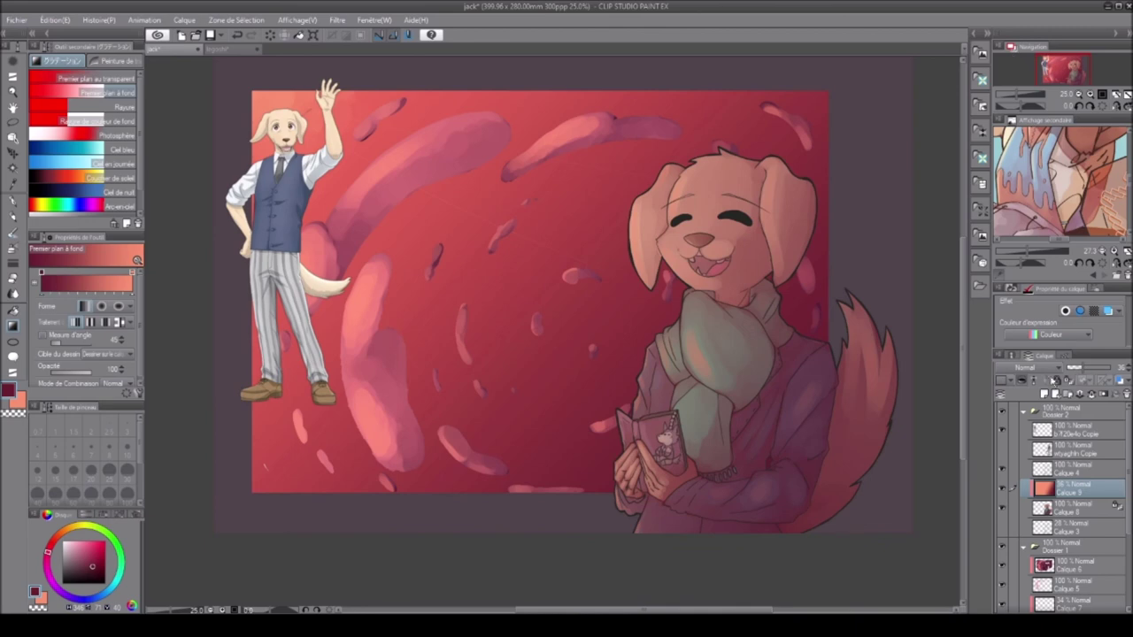
scroll(1029, 368, "down", 3)
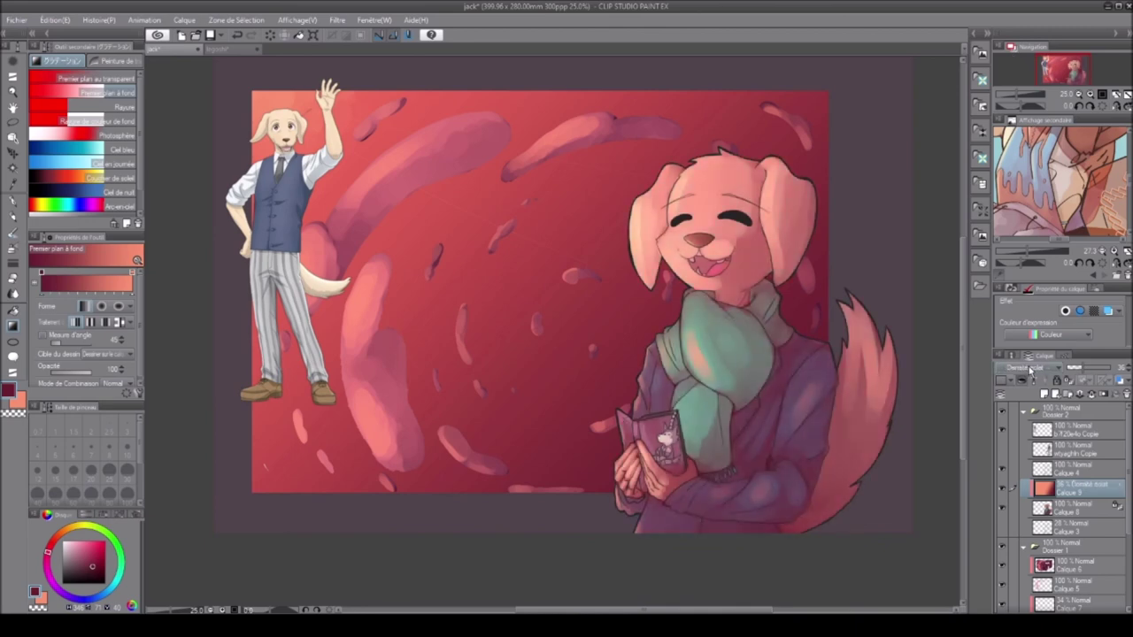
scroll(1029, 370, "down", 4)
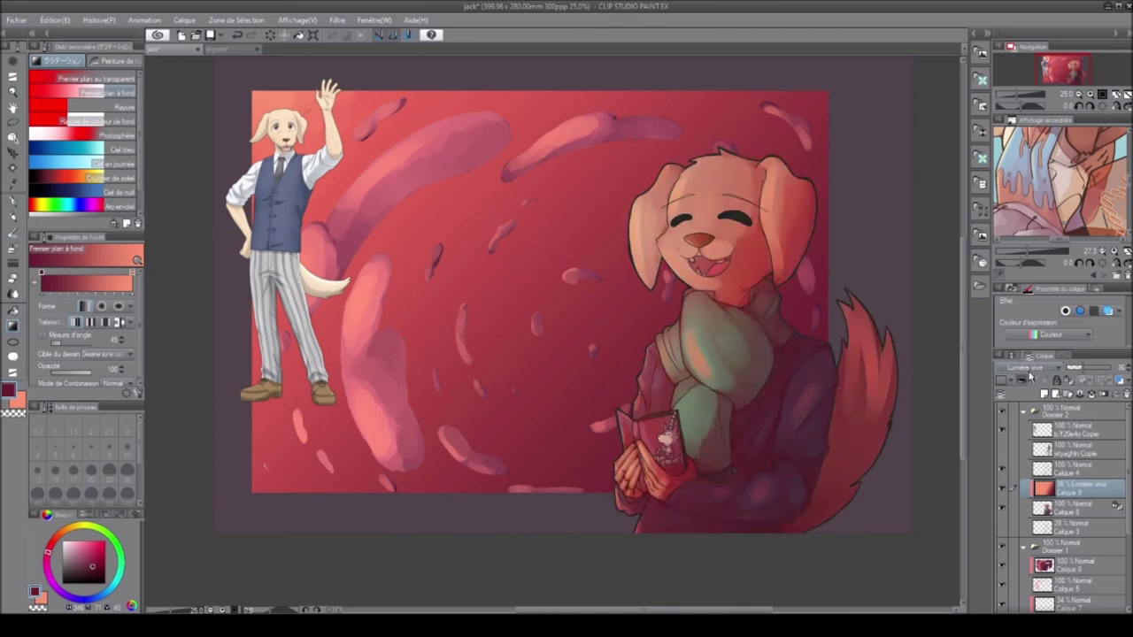
scroll(1027, 372, "down", 5)
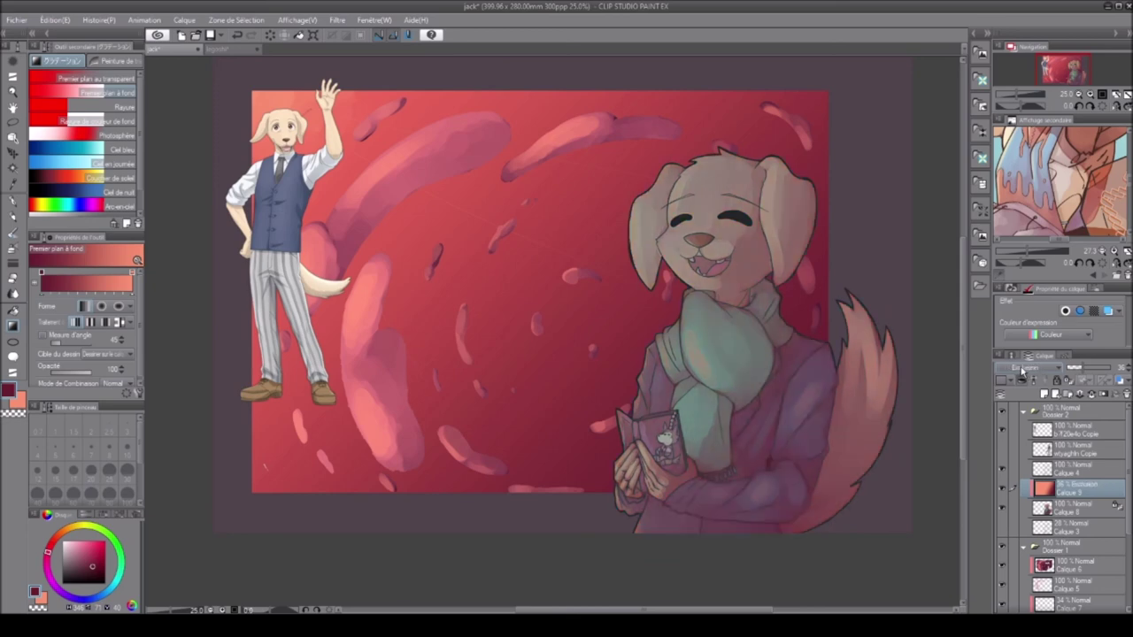
scroll(1023, 372, "up", 4)
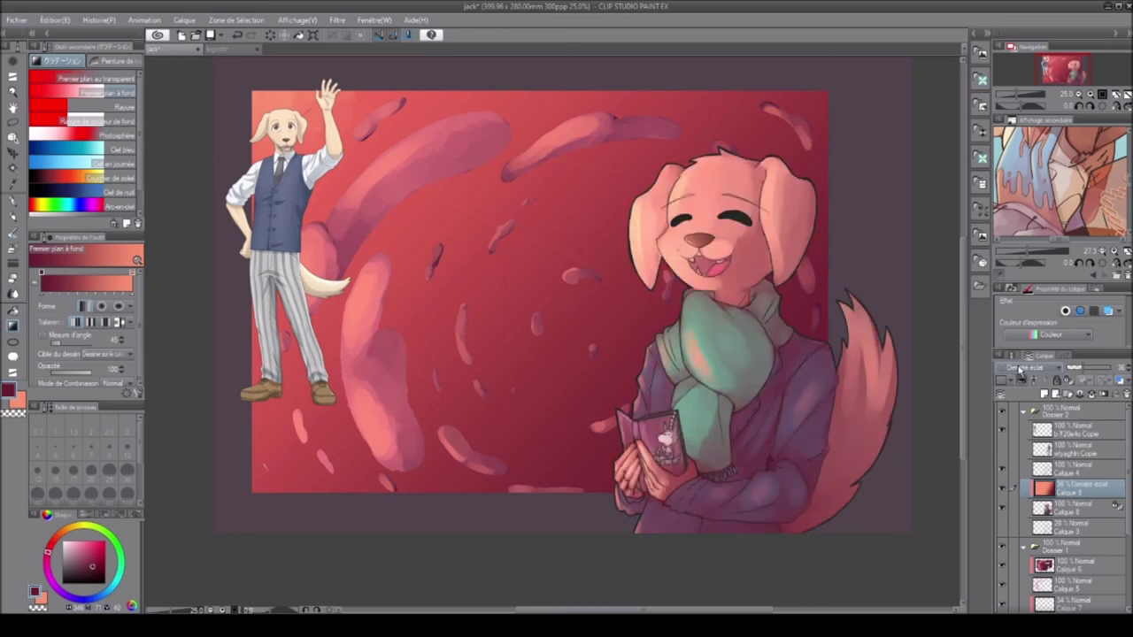
Step: Airbrush a soft red blush onto the dog's cheeks on the colour layer, and sample the muzzle and nose colours with the watercolour brush
left_click(1044, 507)
key("e")
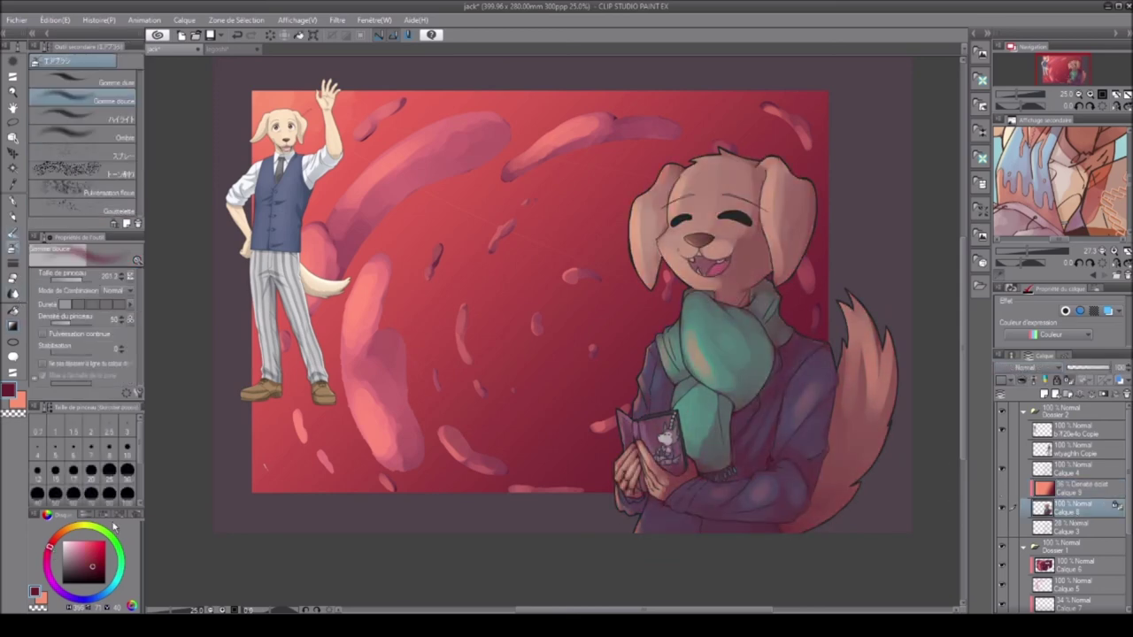
key("ctrl+plus")
left_click_drag(885, 75, 566, 202)
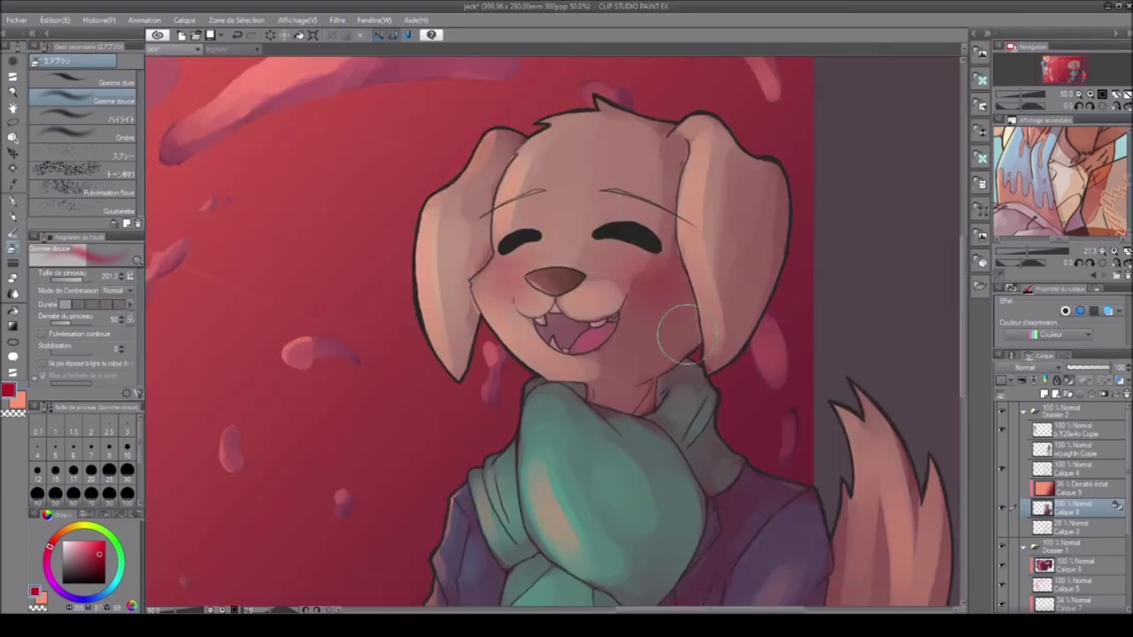
left_click(586, 292, "alt")
key("b")
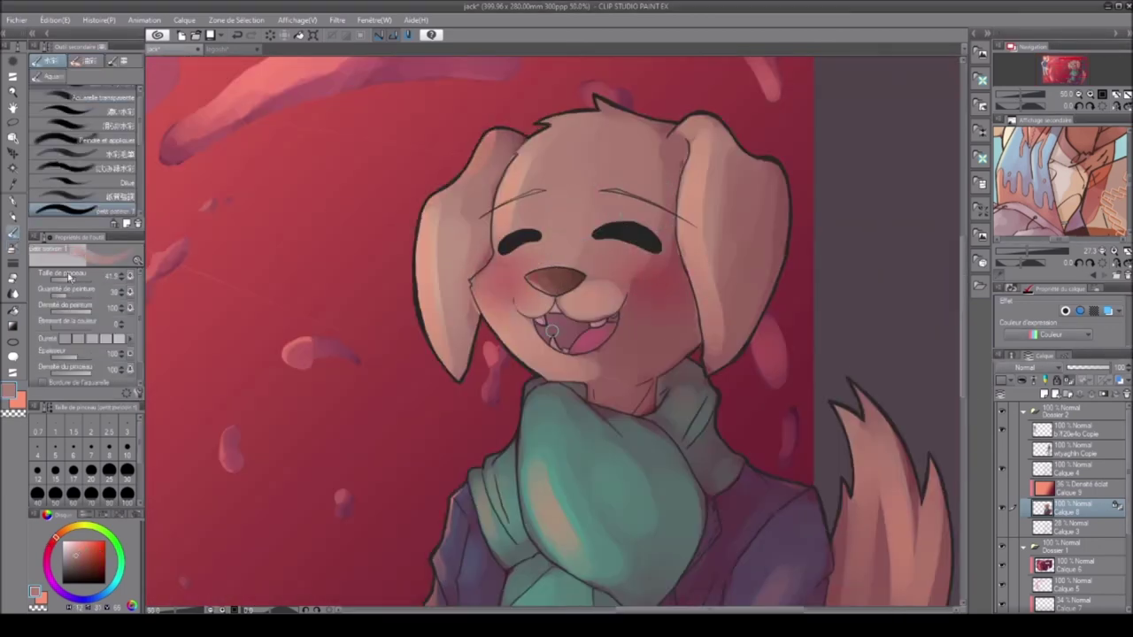
left_click(545, 274, "alt")
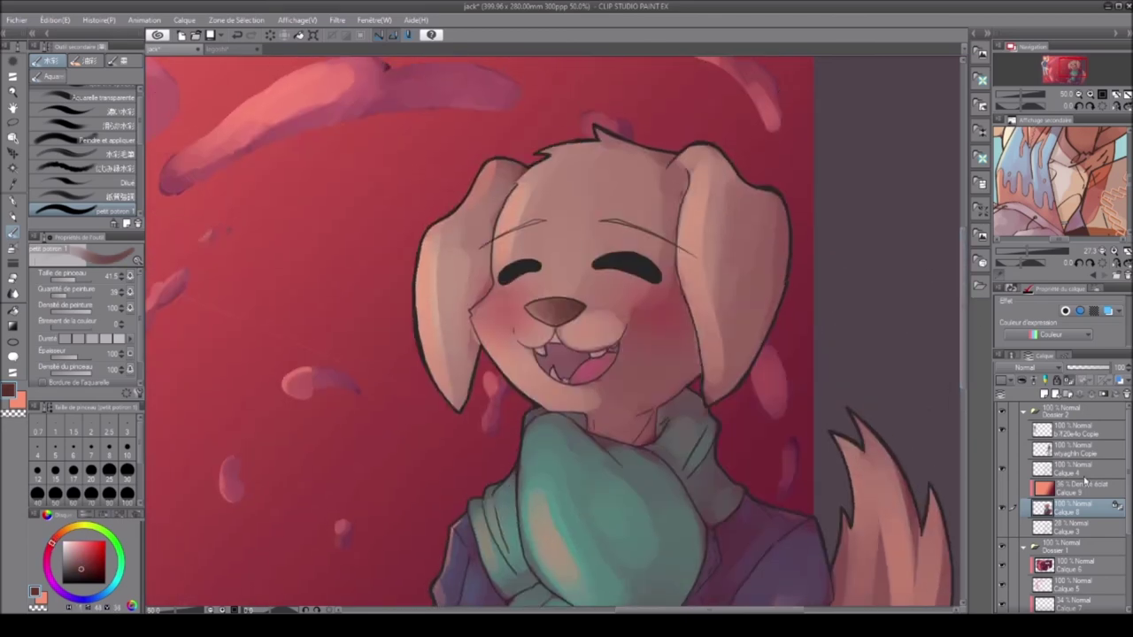
Step: Tint the line art on Calque 4 with the G pen, using dark maroon around the head and dark green on the scarf
key("p")
left_click_drag(434, 232, 475, 329)
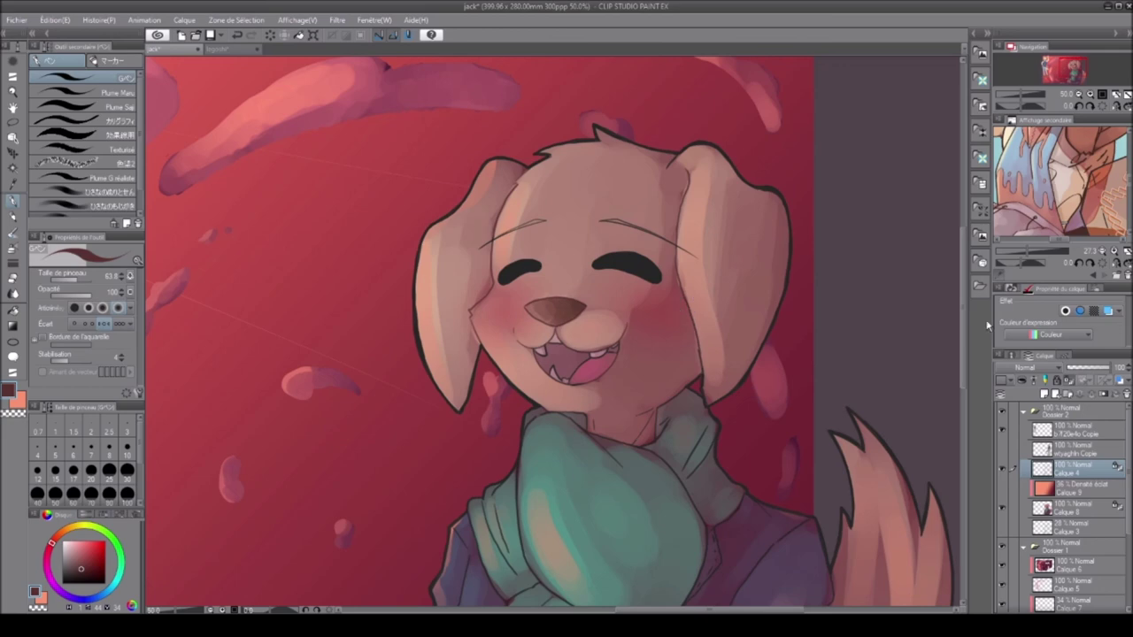
scroll(400, 388, "down", 5)
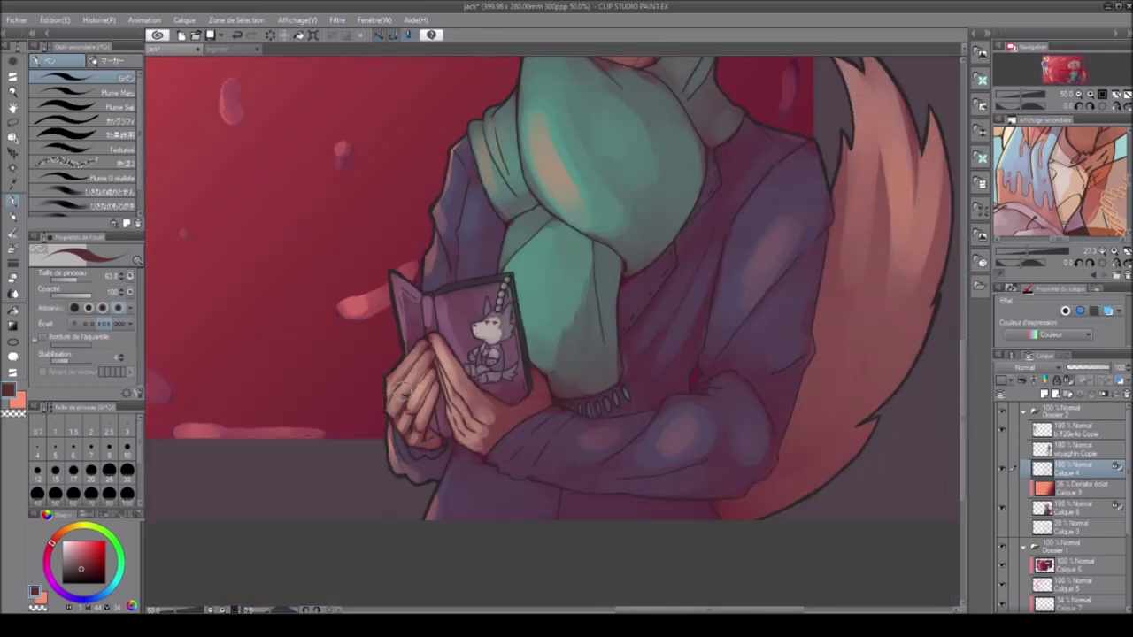
scroll(513, 405, "up", 5)
left_click(514, 405, "alt")
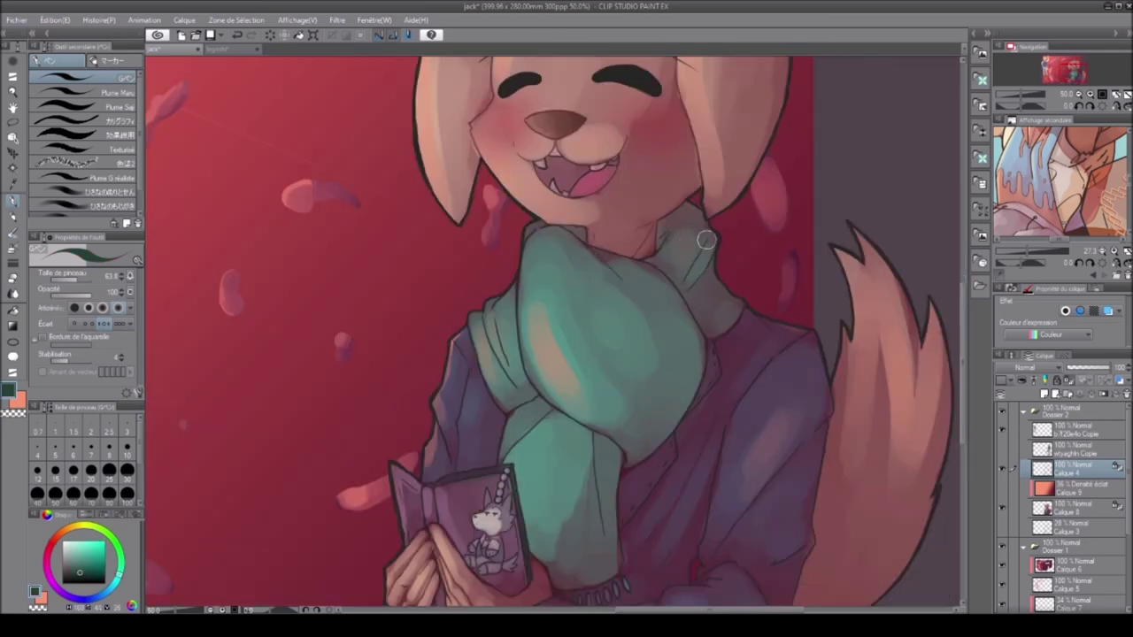
Step: Save the illustration, close the open documents and reopen the jack file
left_click(207, 34)
left_click(1126, 8)
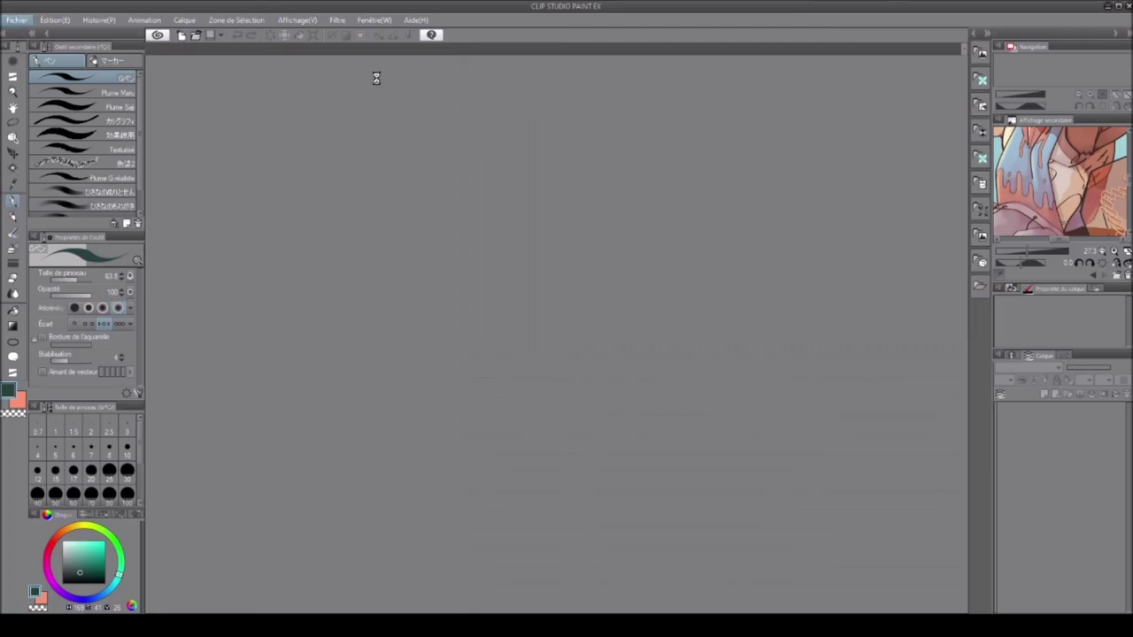
scroll(440, 524, "up", 3)
scroll(425, 425, "down", 3)
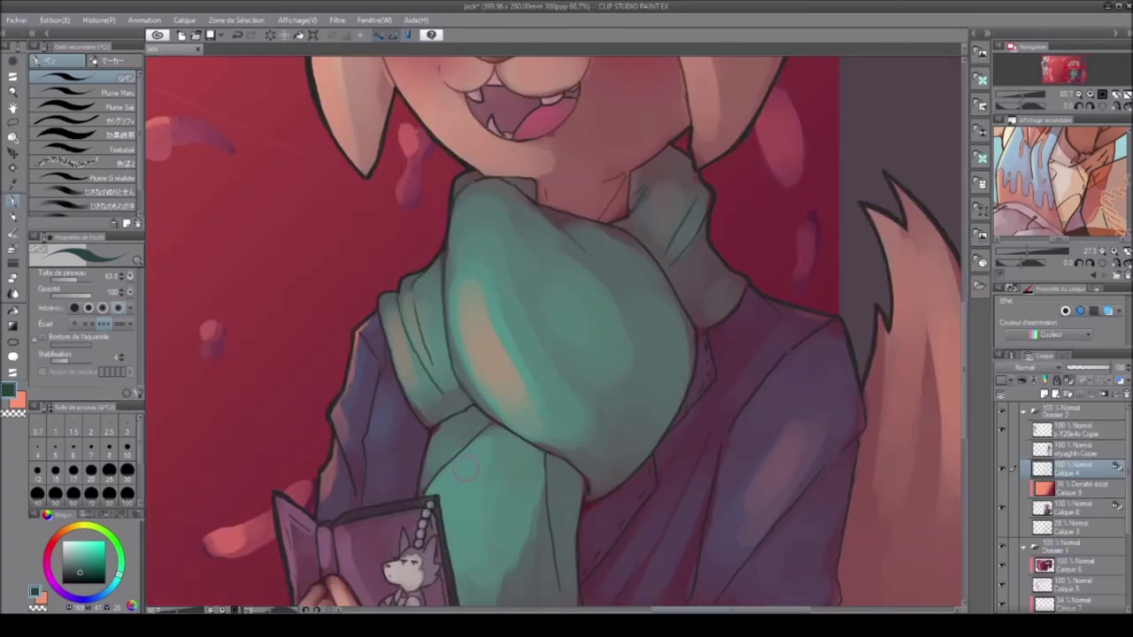
Step: Recolour the coat's line art dark purple with the G pen, sampling the shade from the sleeve
scroll(584, 345, "down", 3)
left_click(749, 526, "alt")
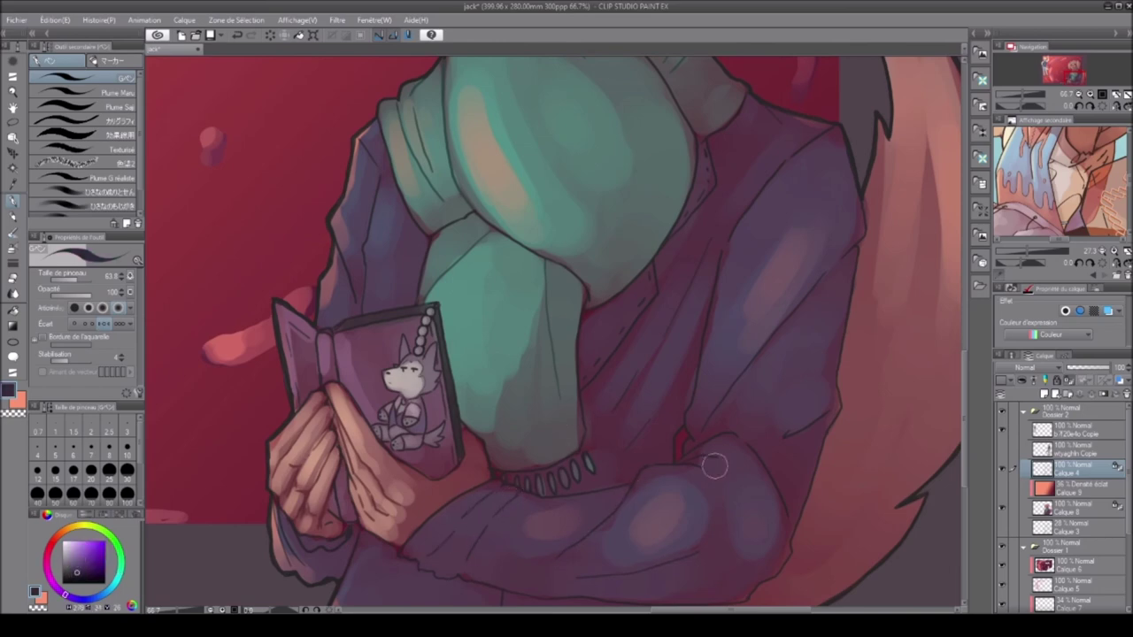
scroll(717, 434, "down", 3)
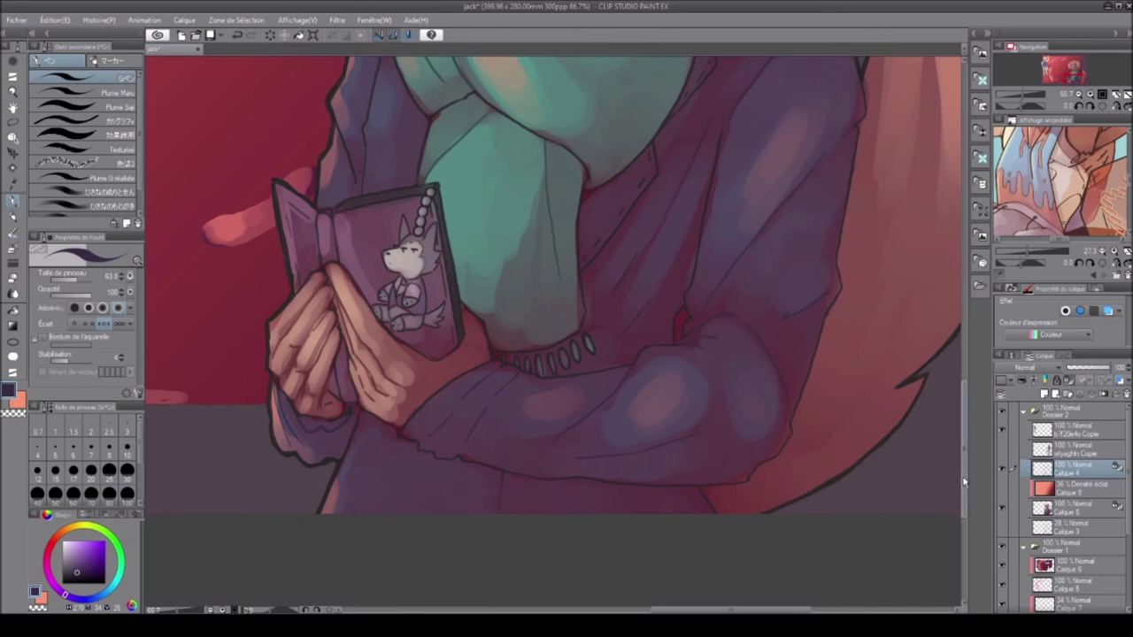
scroll(879, 396, "up", 6)
scroll(879, 396, "down", 2)
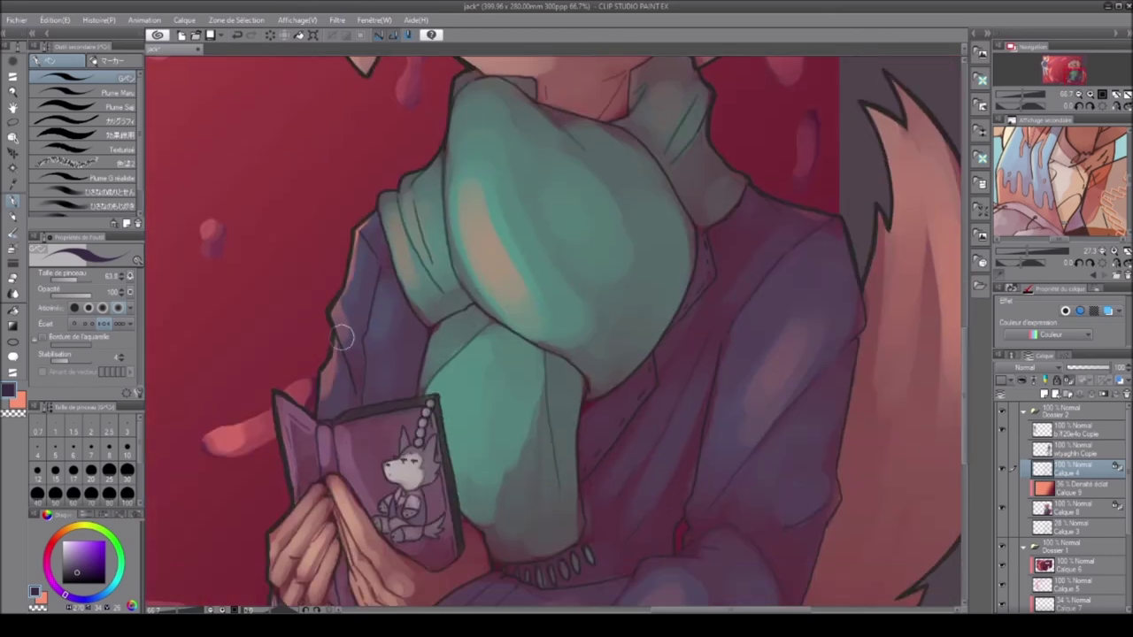
scroll(375, 255, "down", 2)
Step: Select the background and dog's silhouette, and fill the area on a new layer with a light orange to dark purple linear gradient
key("ctrl+minus")
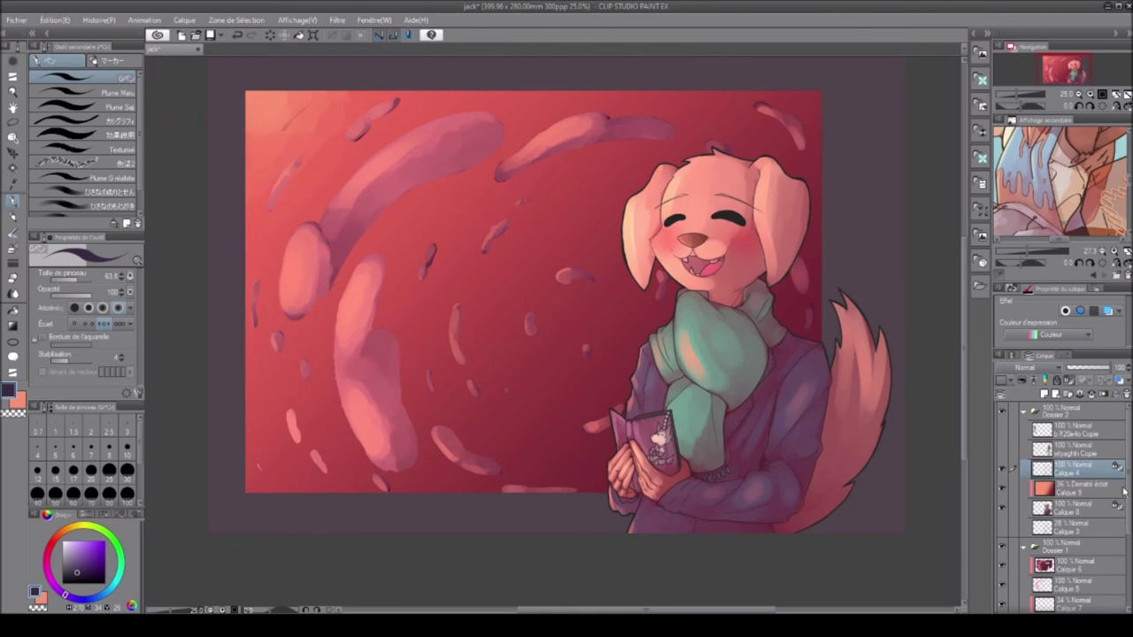
key("w")
left_click(896, 344)
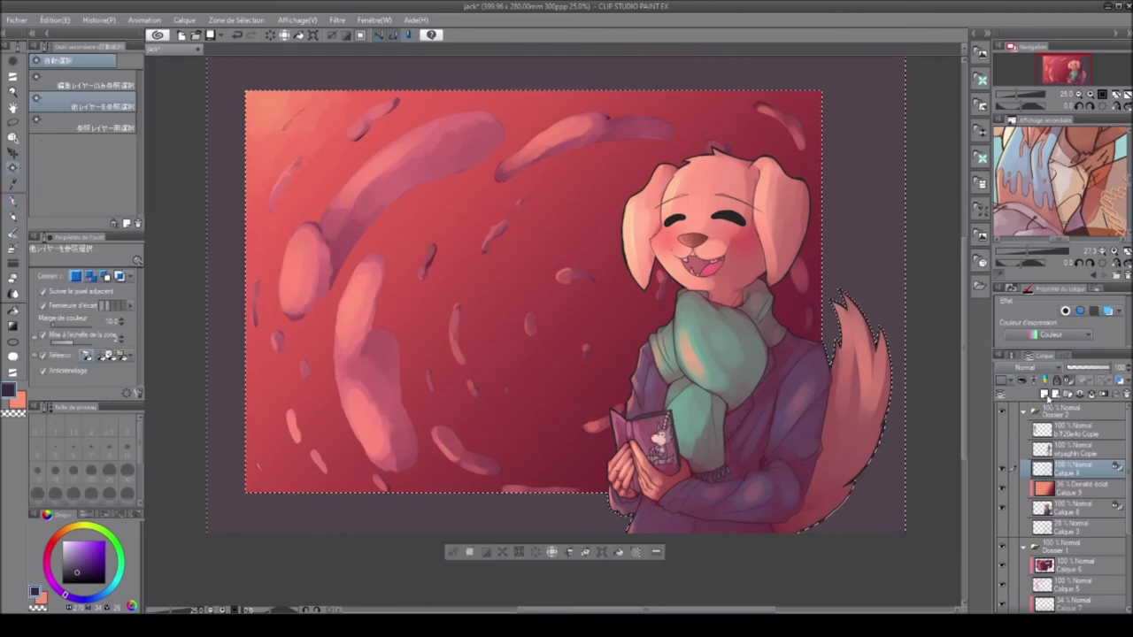
left_click(1047, 397)
key("x")
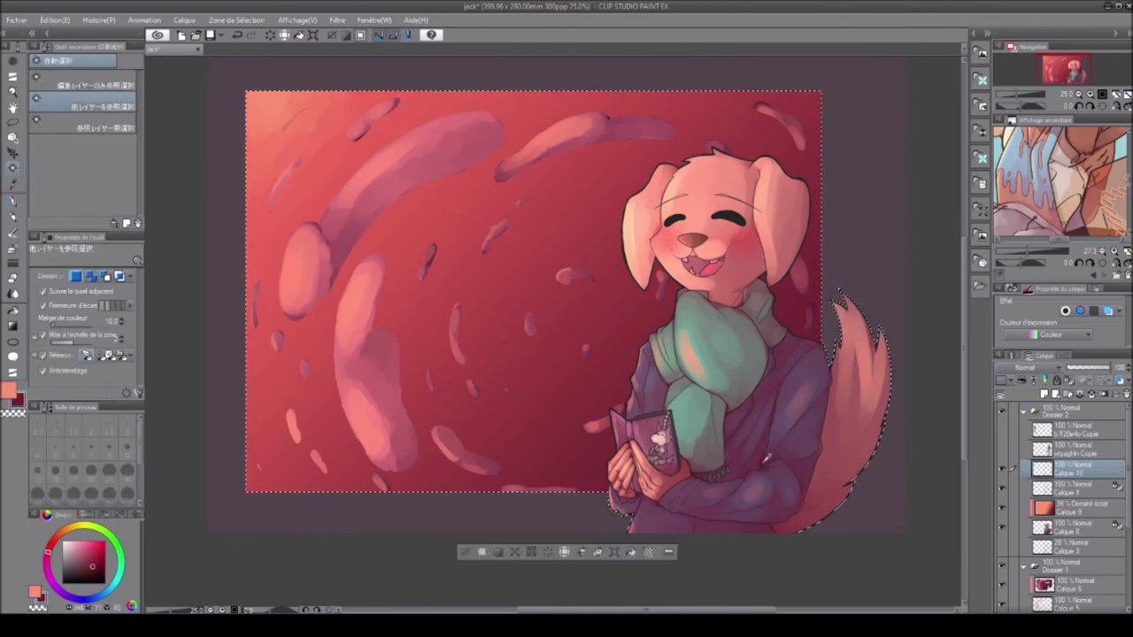
left_click(46, 571)
key("g")
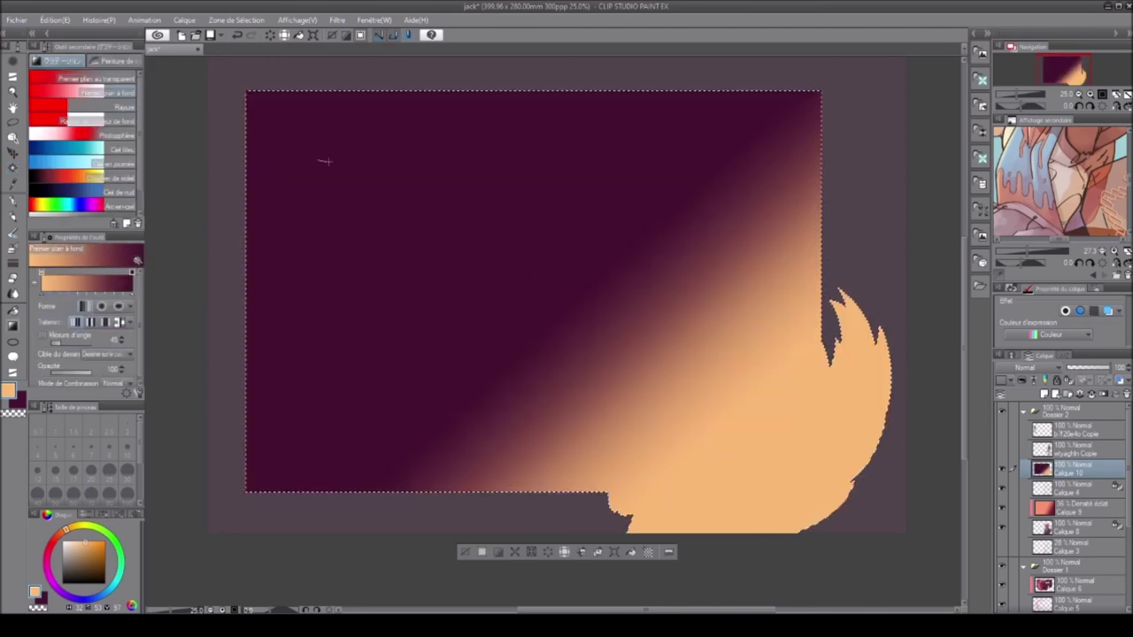
left_click_drag(292, 133, 877, 495)
Step: Compare blending modes for the gradient layer and set it to Densité couleur - at 100% opacity
scroll(1045, 368, "down", 8)
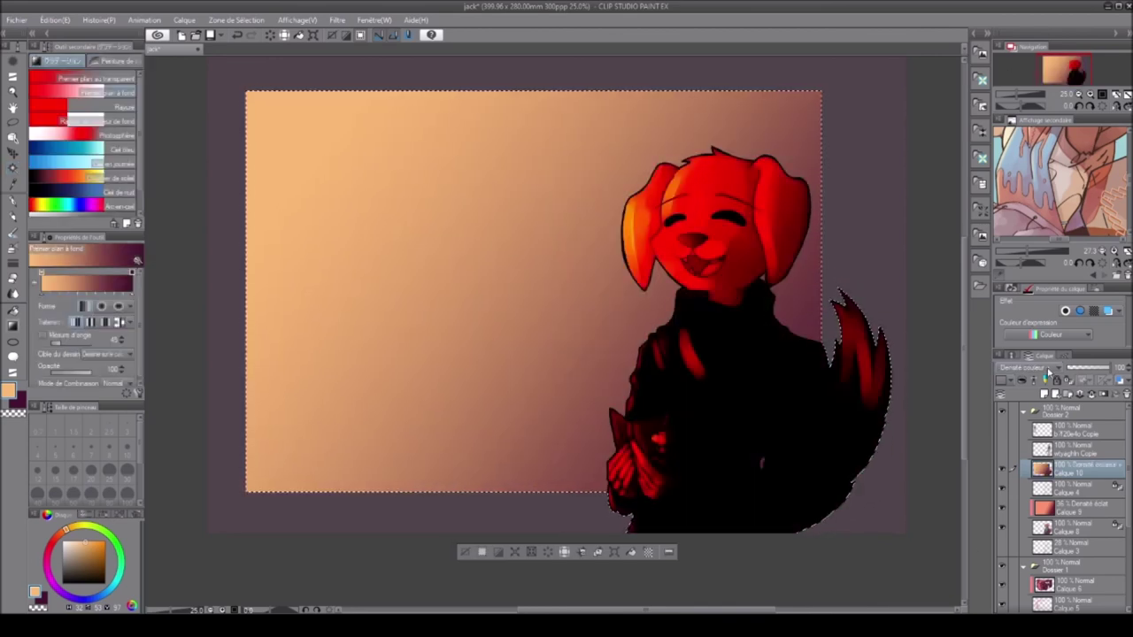
scroll(1044, 368, "down", 4)
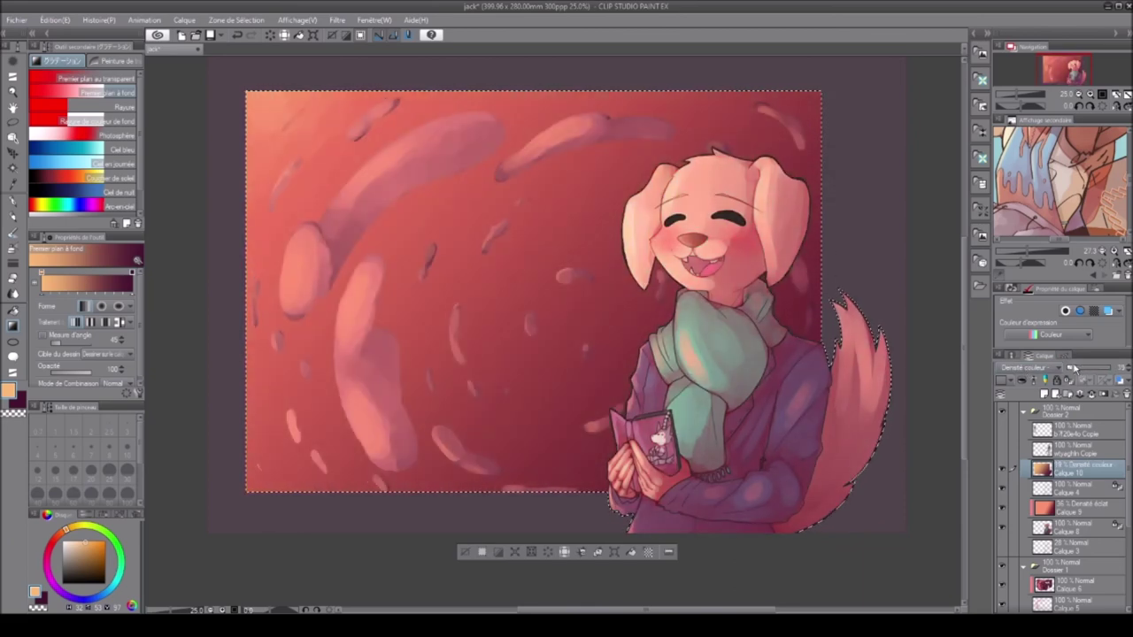
left_click_drag(1074, 368, 1117, 375)
Step: Select the background rectangle and remove the gradient around the dog, keeping it only over the figure
left_click(1070, 417)
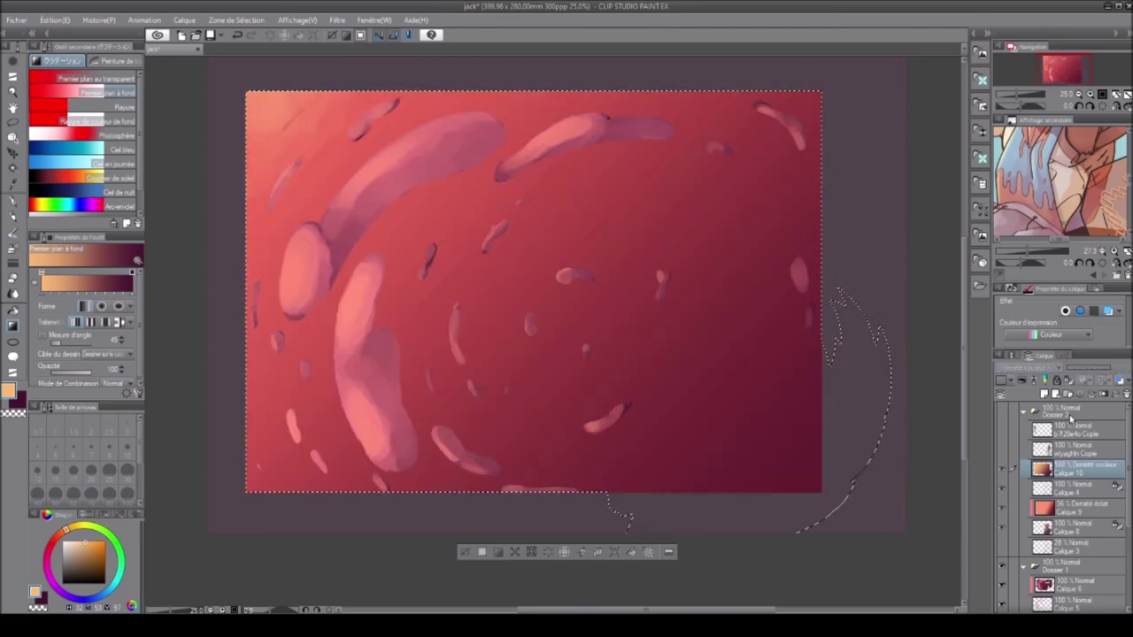
left_click(12, 168)
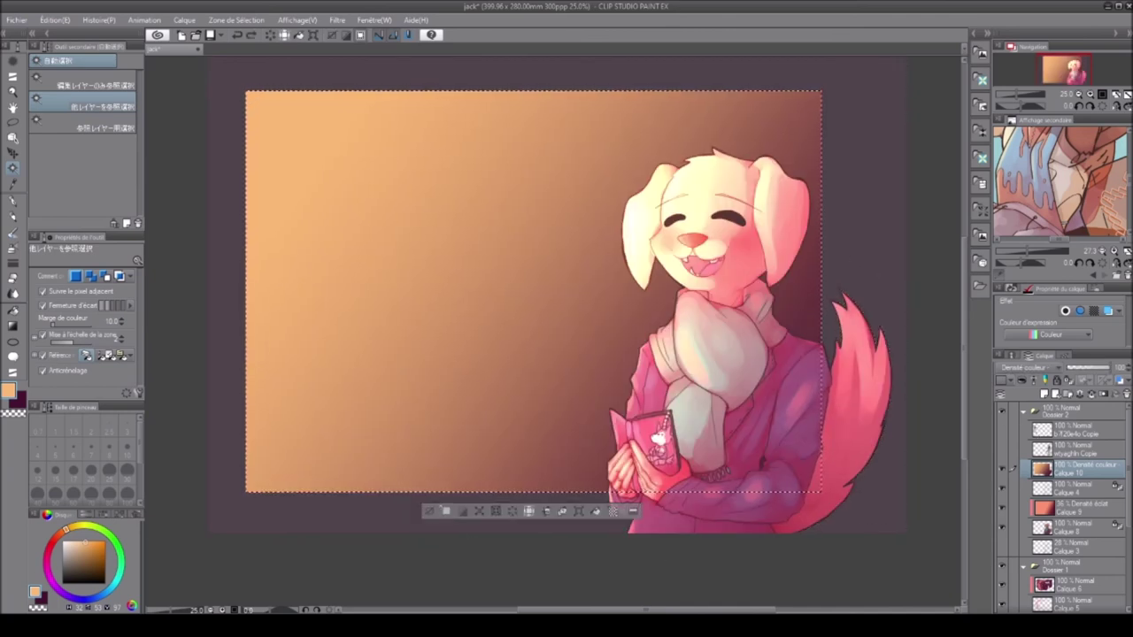
key("ctrl+d")
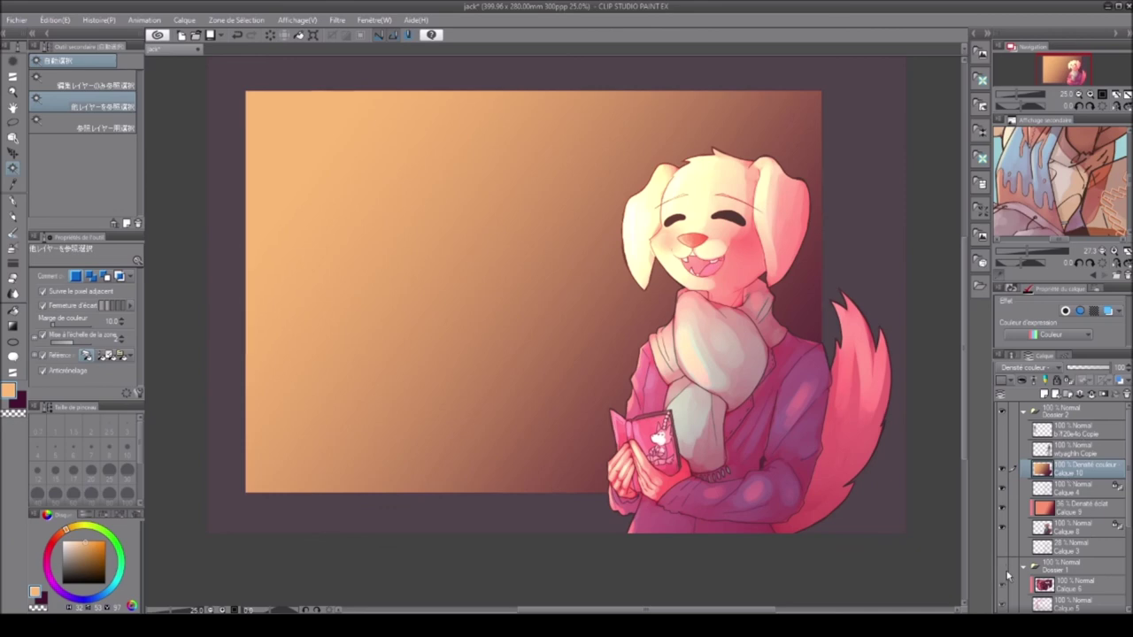
left_click(1002, 469)
left_click(413, 331)
left_click(1002, 469)
left_click(468, 549)
key("ctrl+d")
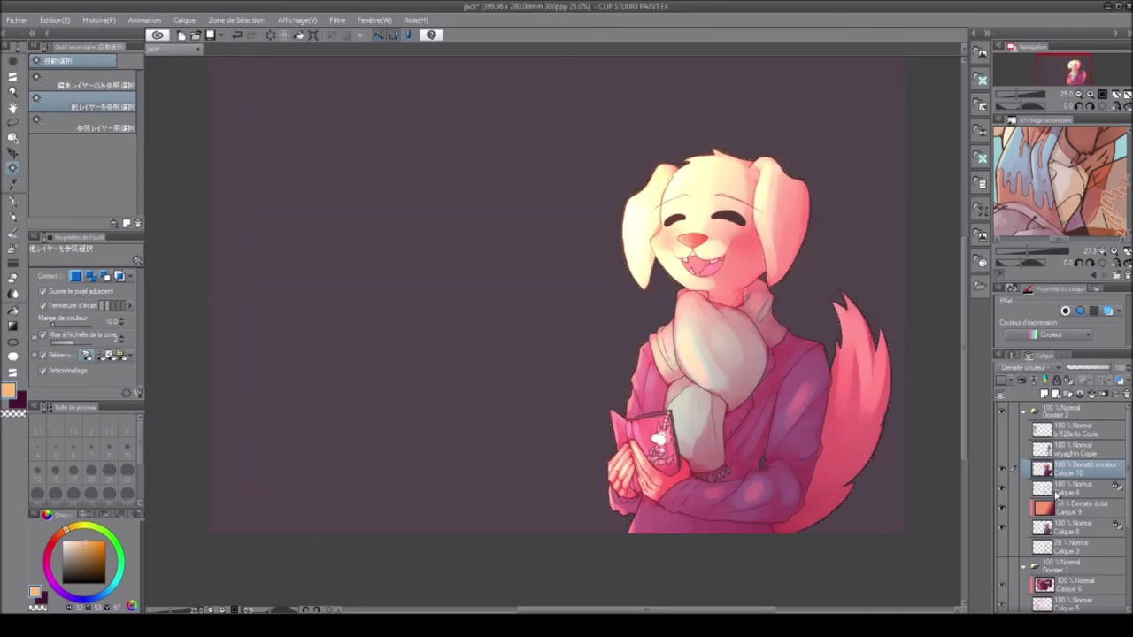
Step: Place a copy of the gradient layer over the background in Dossier 1 and lower its opacity
key("ctrl+z")
key("ctrl+z")
key("ctrl+z")
key("ctrl+z")
key("ctrl+y")
key("ctrl+y")
key("ctrl+y")
key("ctrl+y")
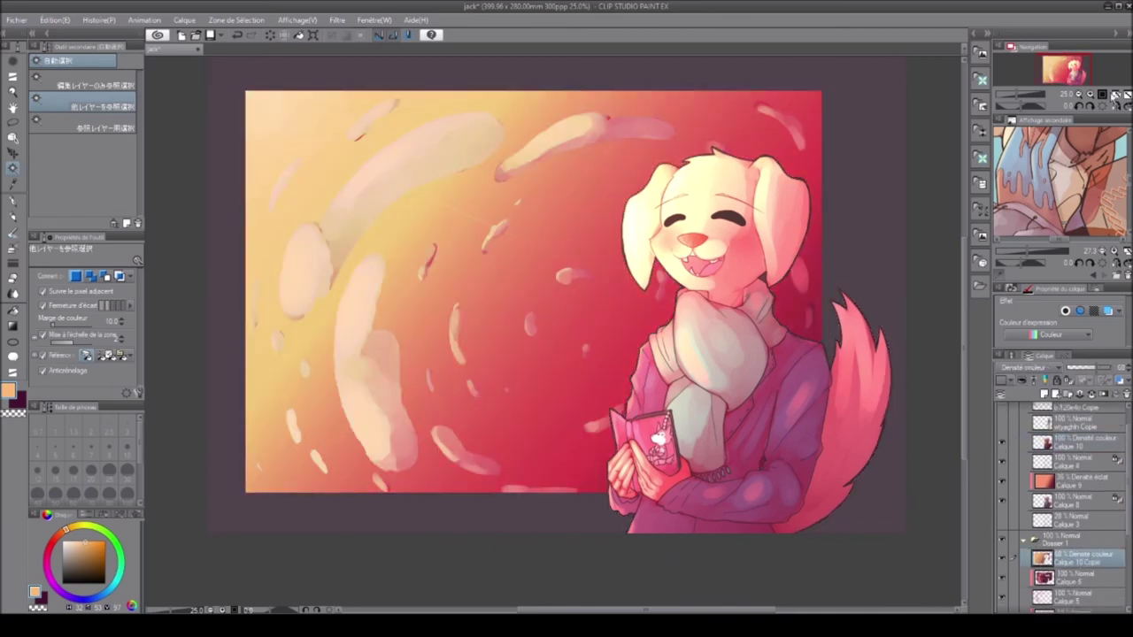
Step: Try both gradient layers at 35% opacity, checking the picture mirrored before restoring the canvas orientation
key("ctrl+z")
key("ctrl+z")
key("ctrl+z")
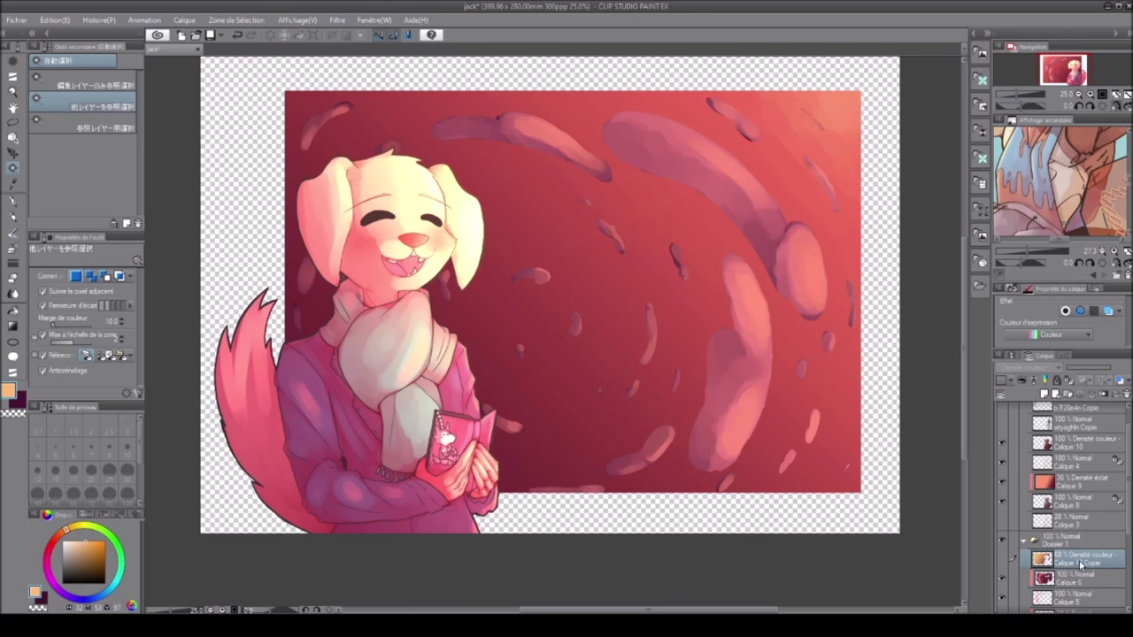
key("ctrl+z")
key("ctrl+z")
key("ctrl+z")
key("ctrl+z")
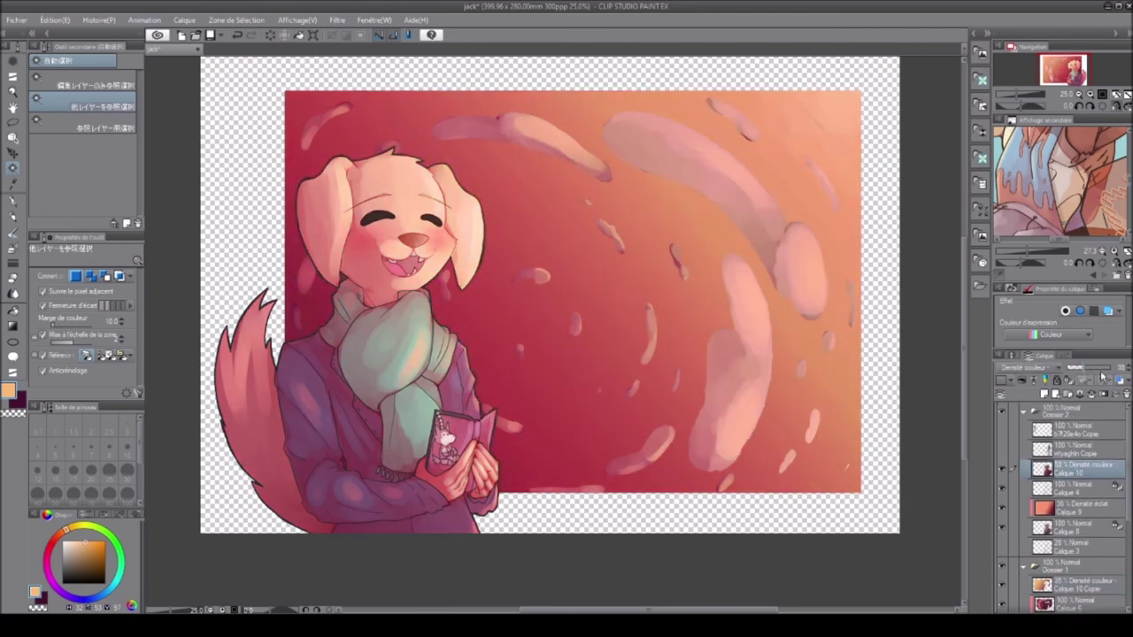
left_click(1110, 106)
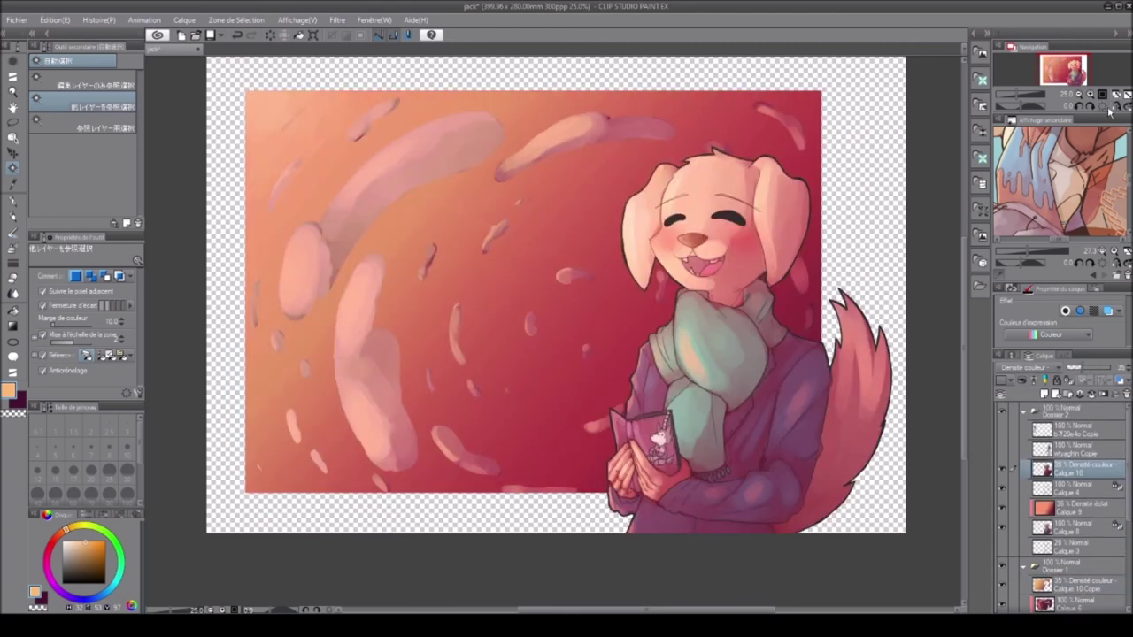
Step: Set both gradient layers to 40% opacity after trying the background copy at 70%
key("ctrl+y")
key("ctrl+y")
key("ctrl+y")
key("ctrl+y")
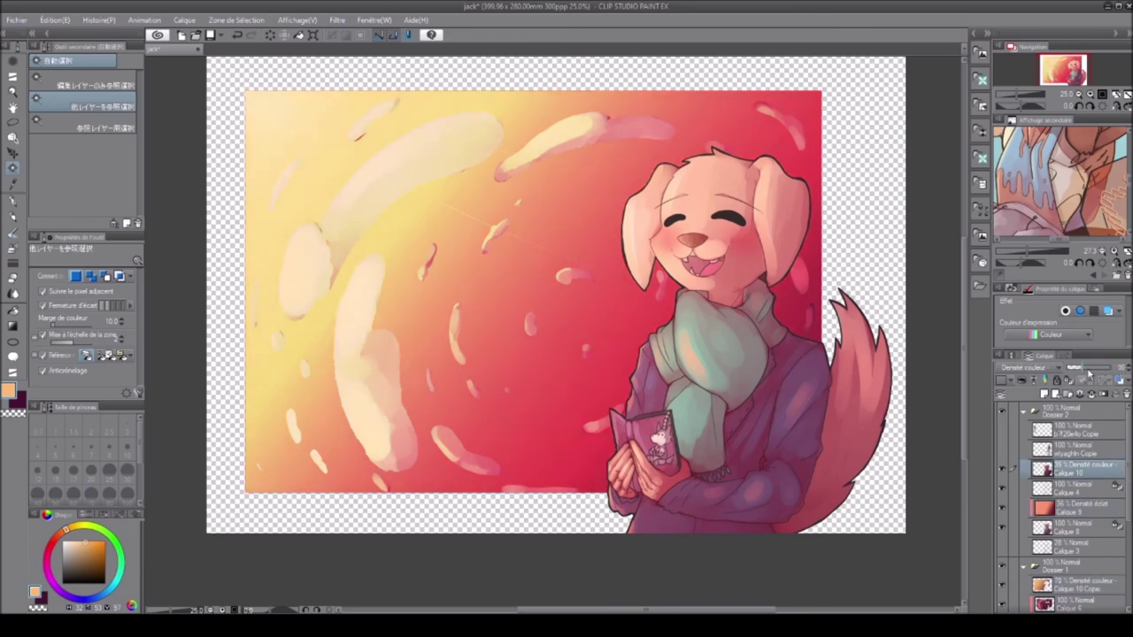
key("ctrl+z")
key("ctrl+z")
key("ctrl+z")
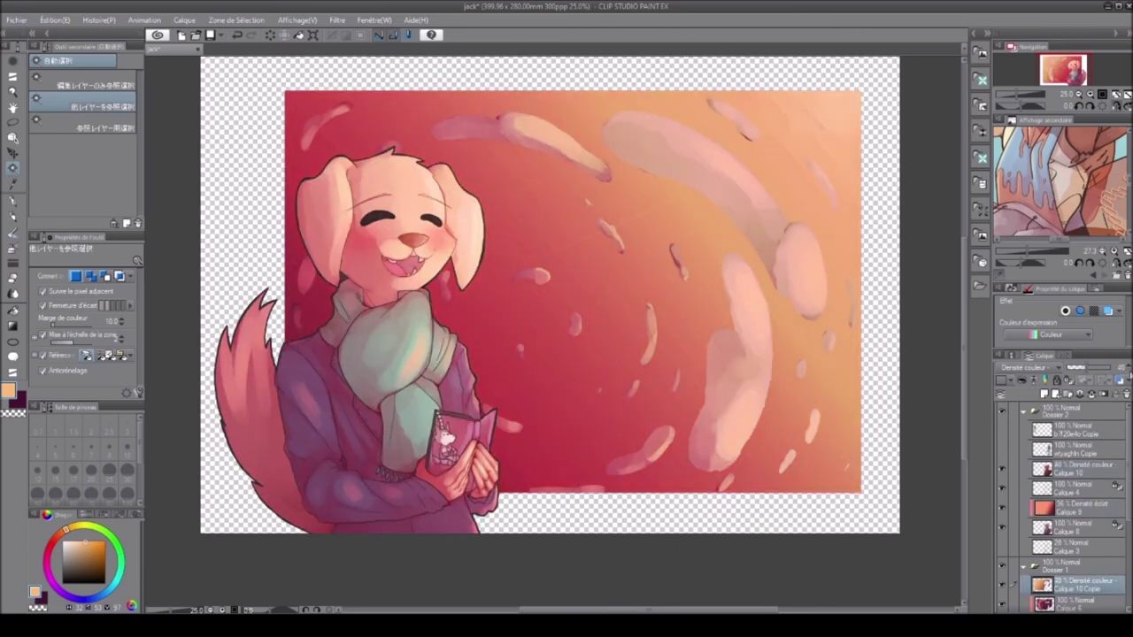
key("ctrl+y")
Step: Sign the artwork in light red on a new layer beside the dog's hands with a thin watercolour brush, and save the illustration
key("ctrl+plus")
key("ctrl+plus")
key("ctrl+plus")
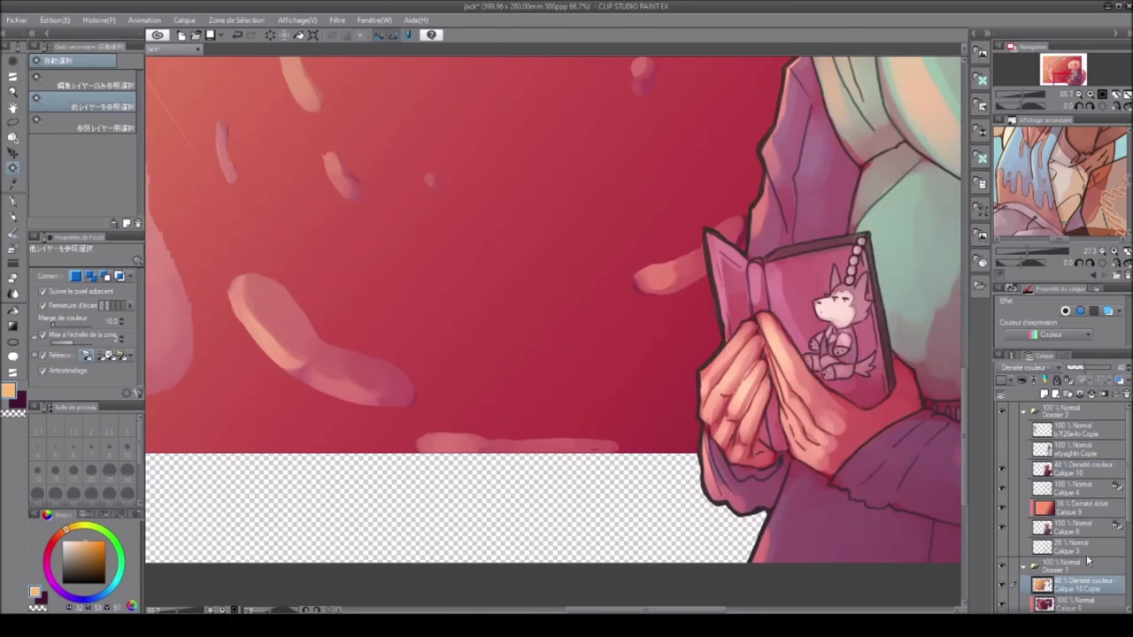
left_click(1075, 469)
key("ctrl+shift+n")
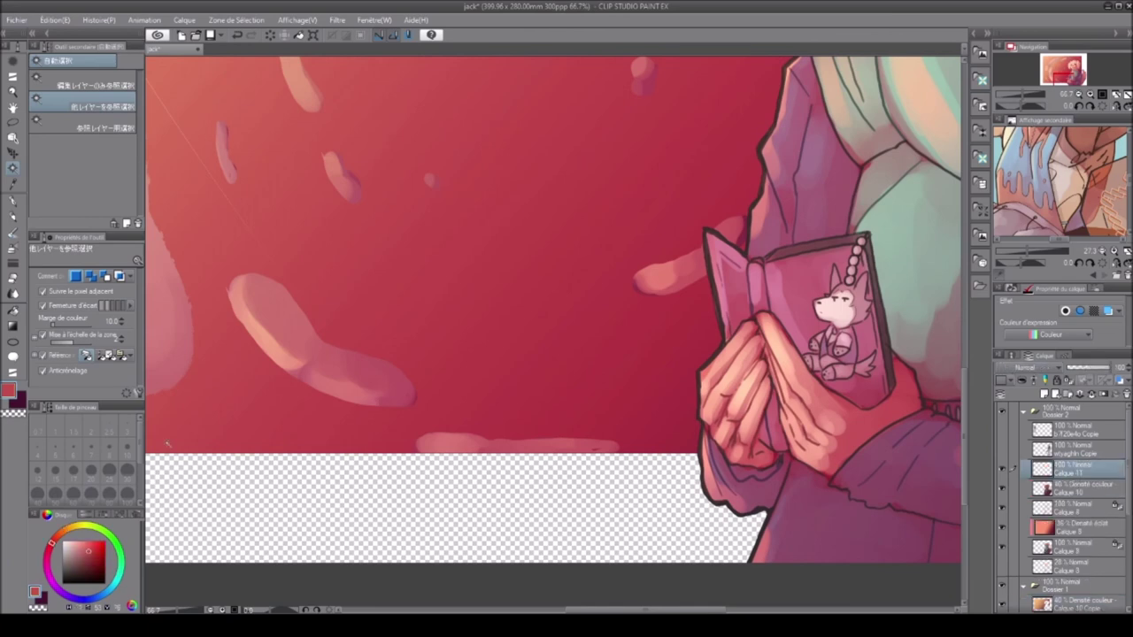
key("b")
key("ctrl+alt+0")
key("minus")
left_click_drag(431, 414, 521, 418)
left_click_drag(528, 404, 544, 417)
left_click_drag(555, 407, 557, 408)
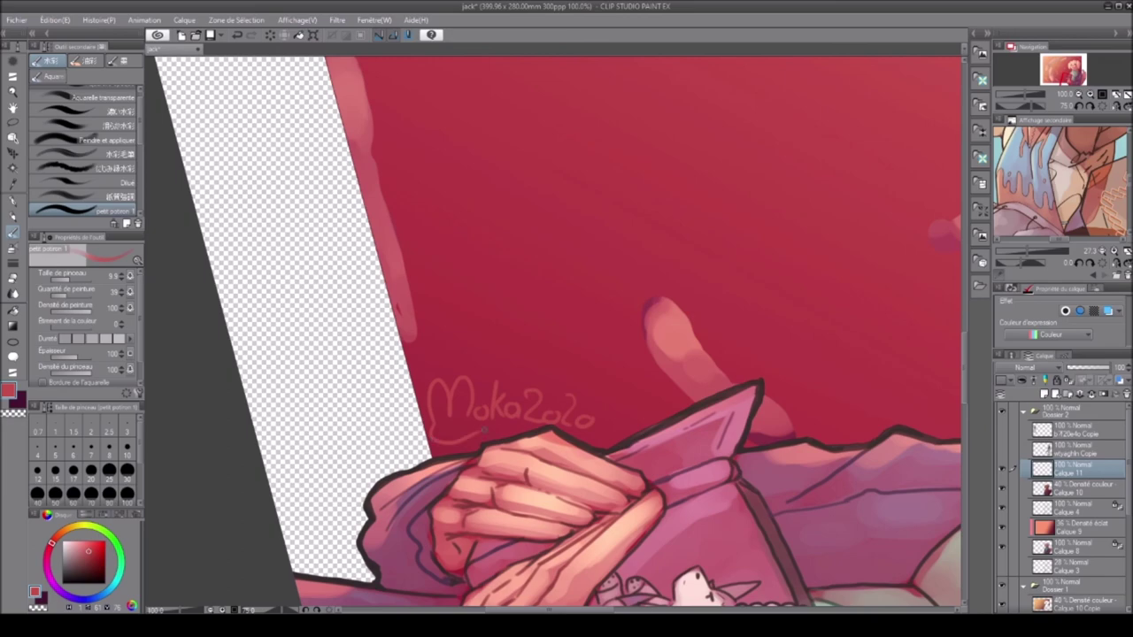
key("ctrl+0")
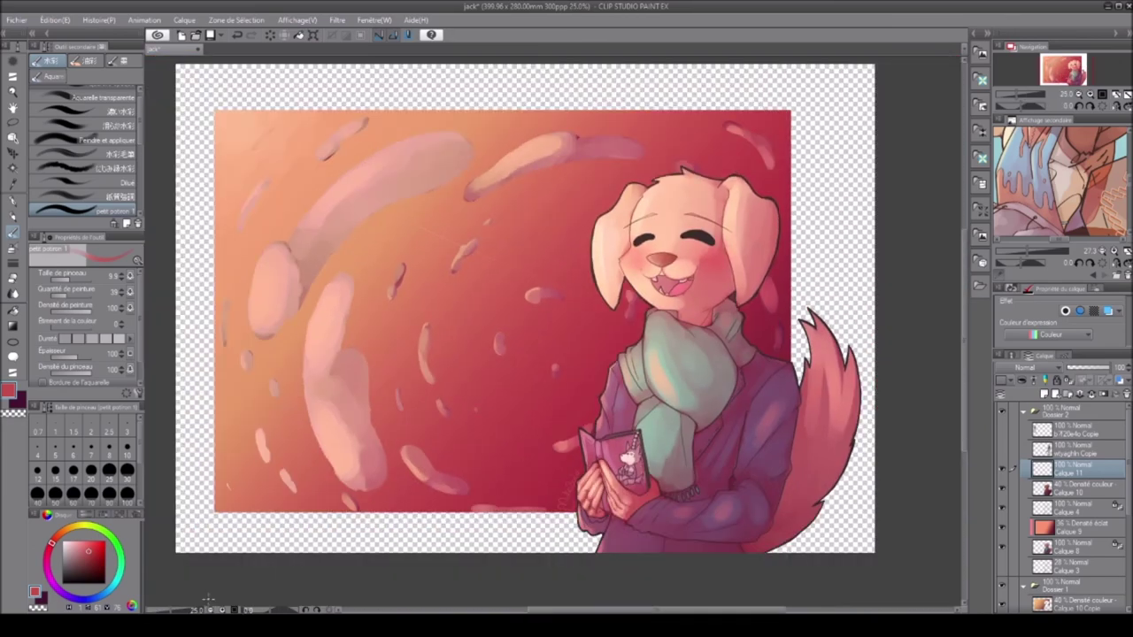
left_click(213, 37)
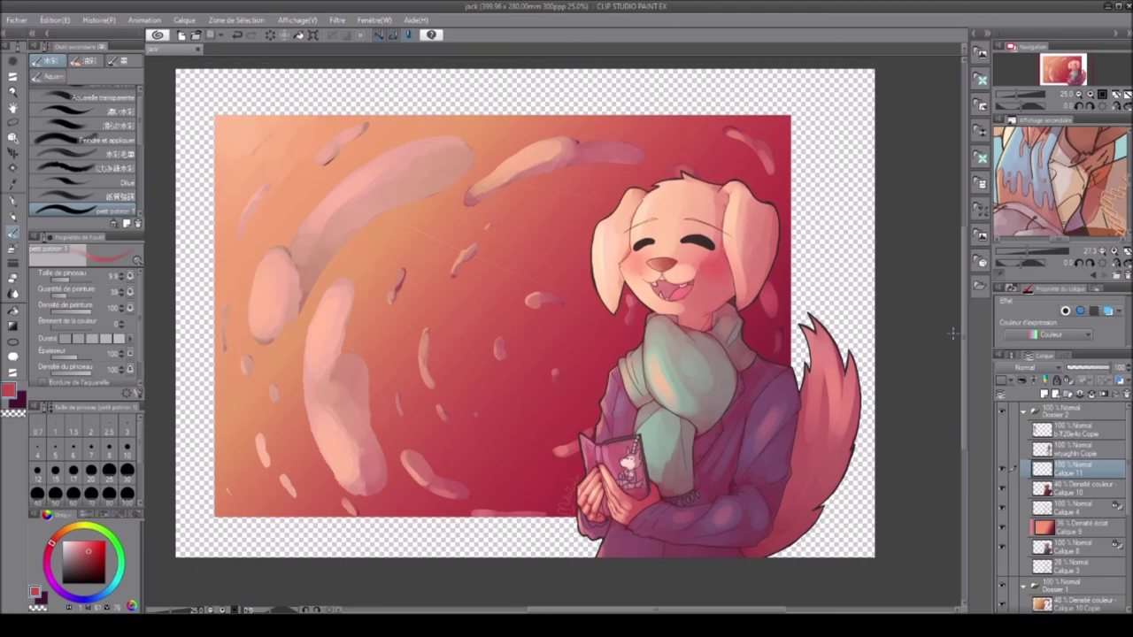